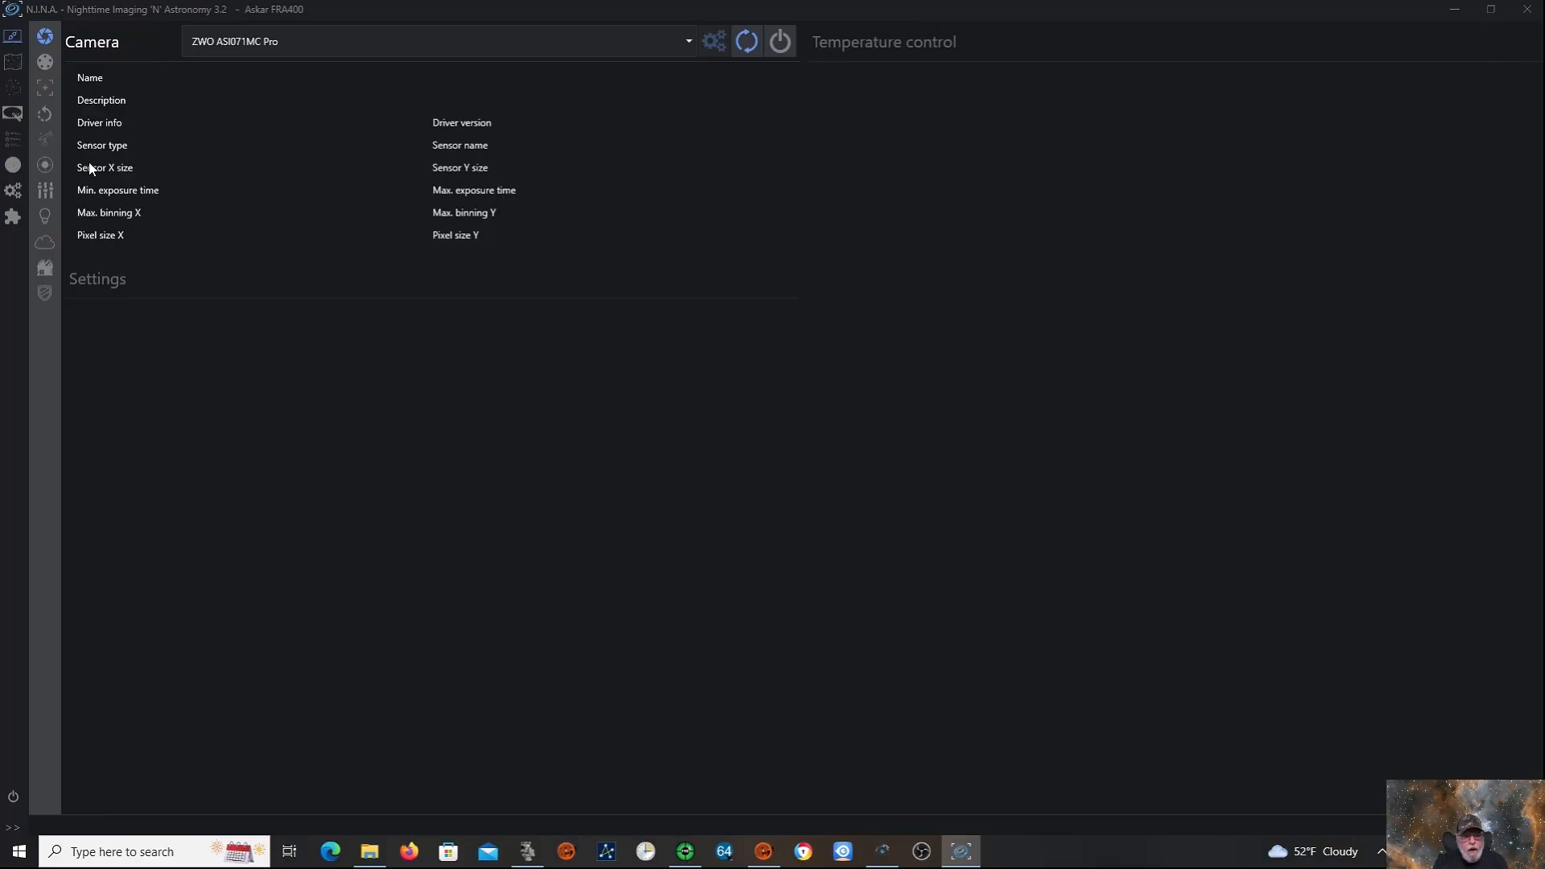
Open the Advanced Sequencer, add the default Main Sequence template to the target area and delete its Synchronize Dome trigger.
click(16, 145)
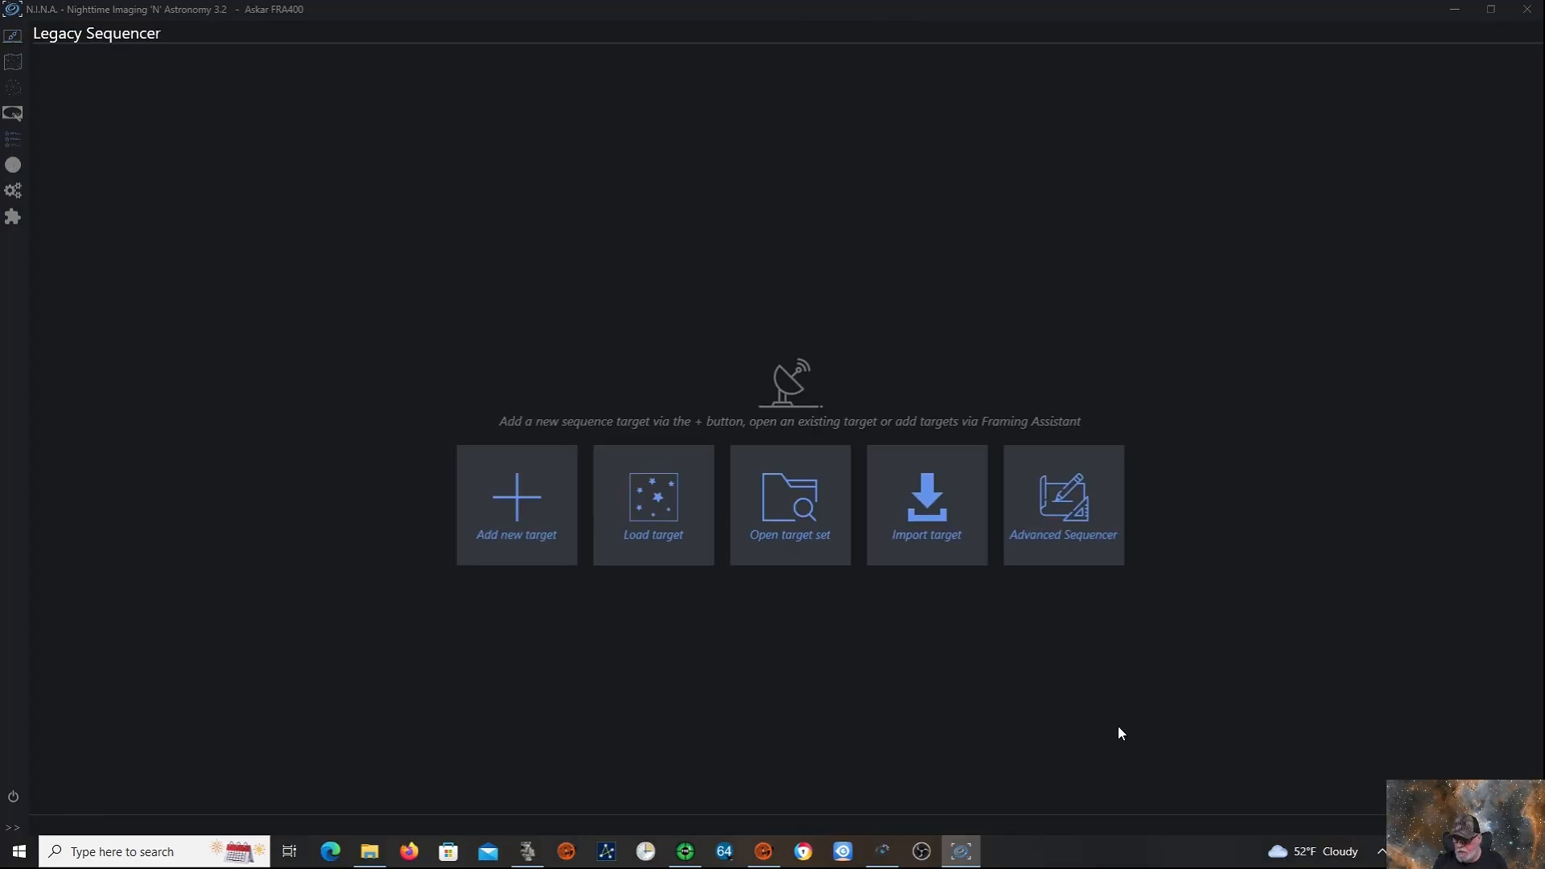
click(1065, 523)
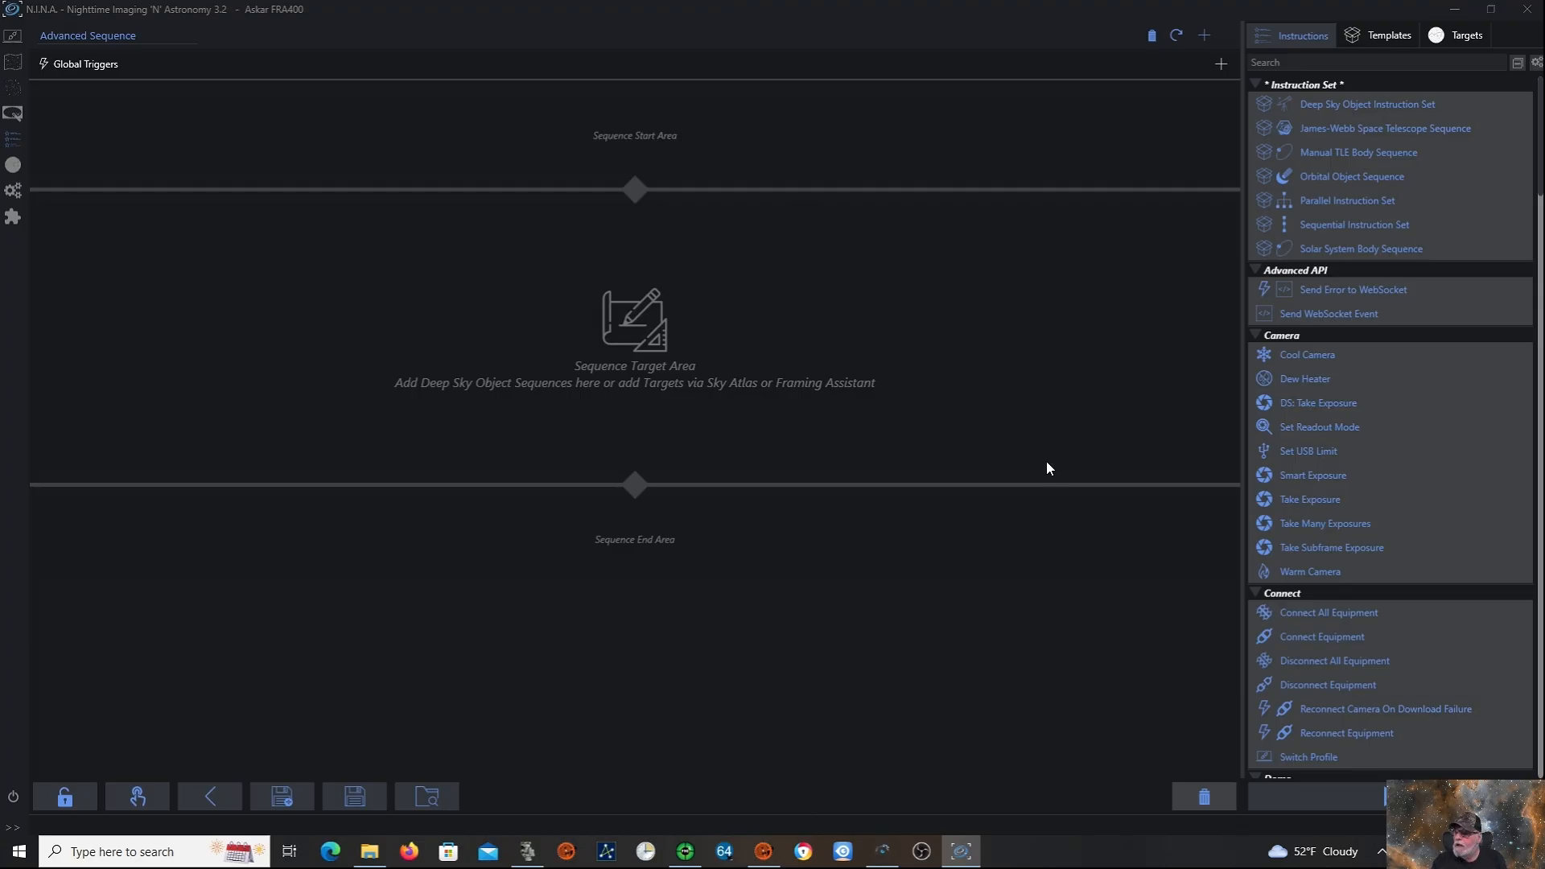
click(1383, 35)
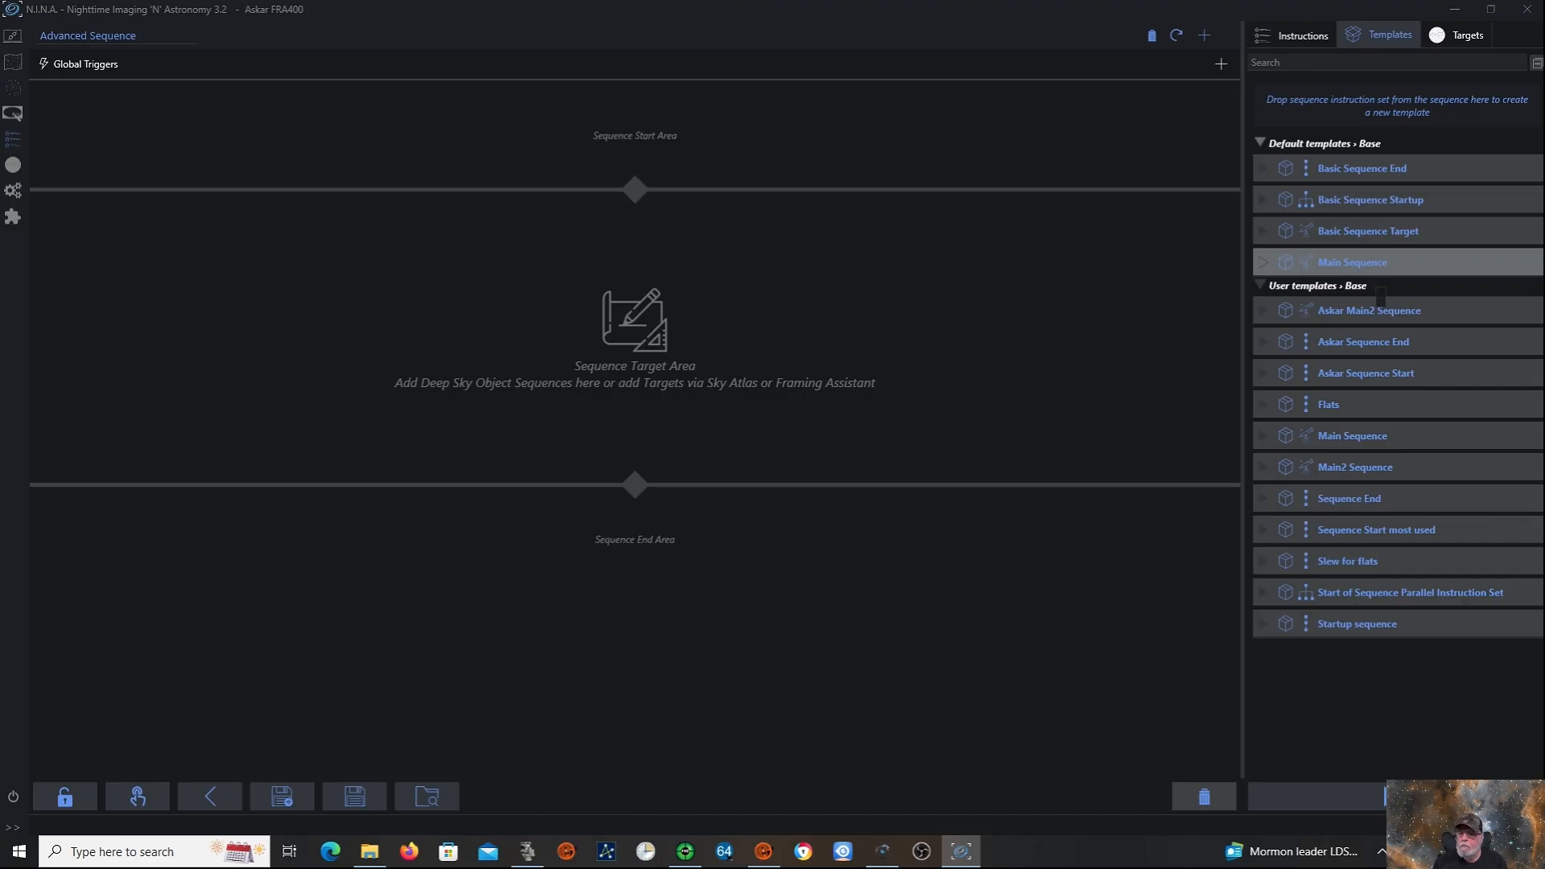
drag(1381, 257, 383, 311)
drag(823, 499, 821, 507)
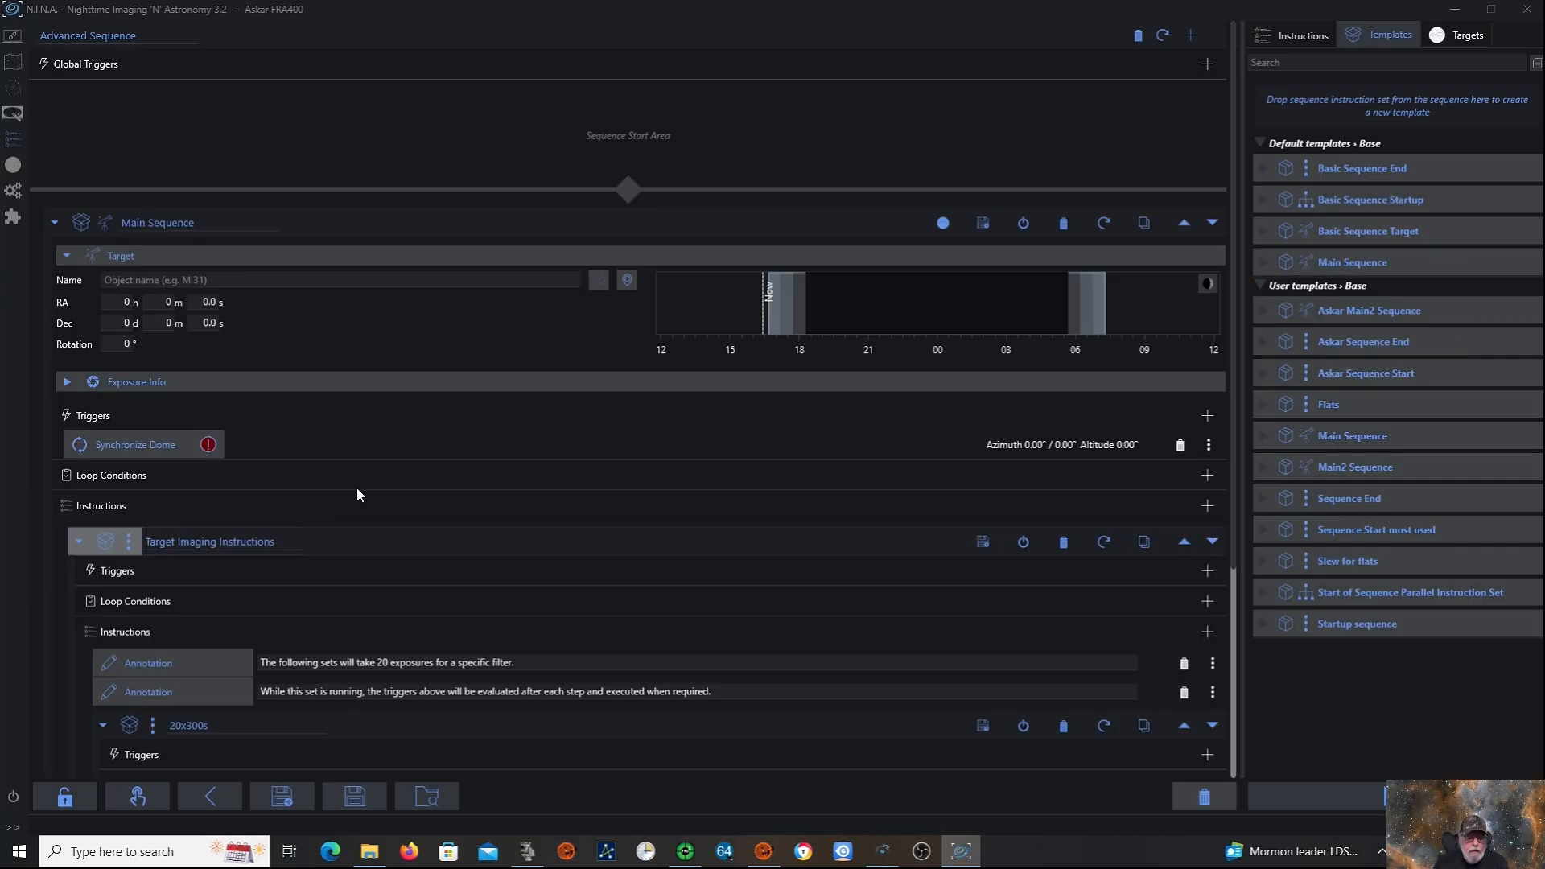
click(1180, 444)
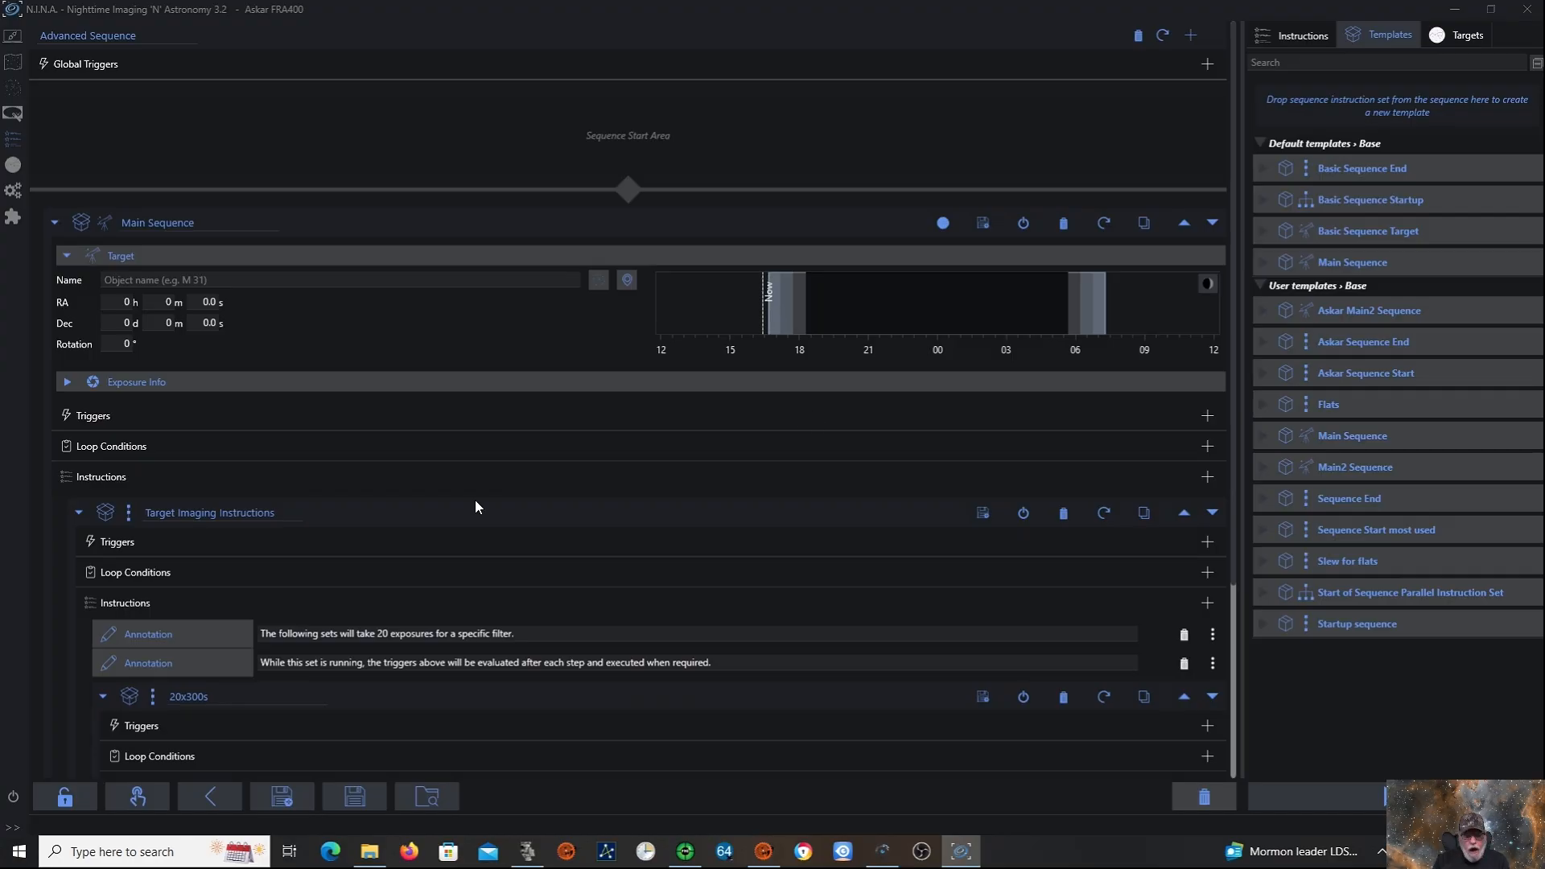
Try to add a Connect Equipment instruction above the Target Imaging Instructions in the Main Sequence.
click(1295, 35)
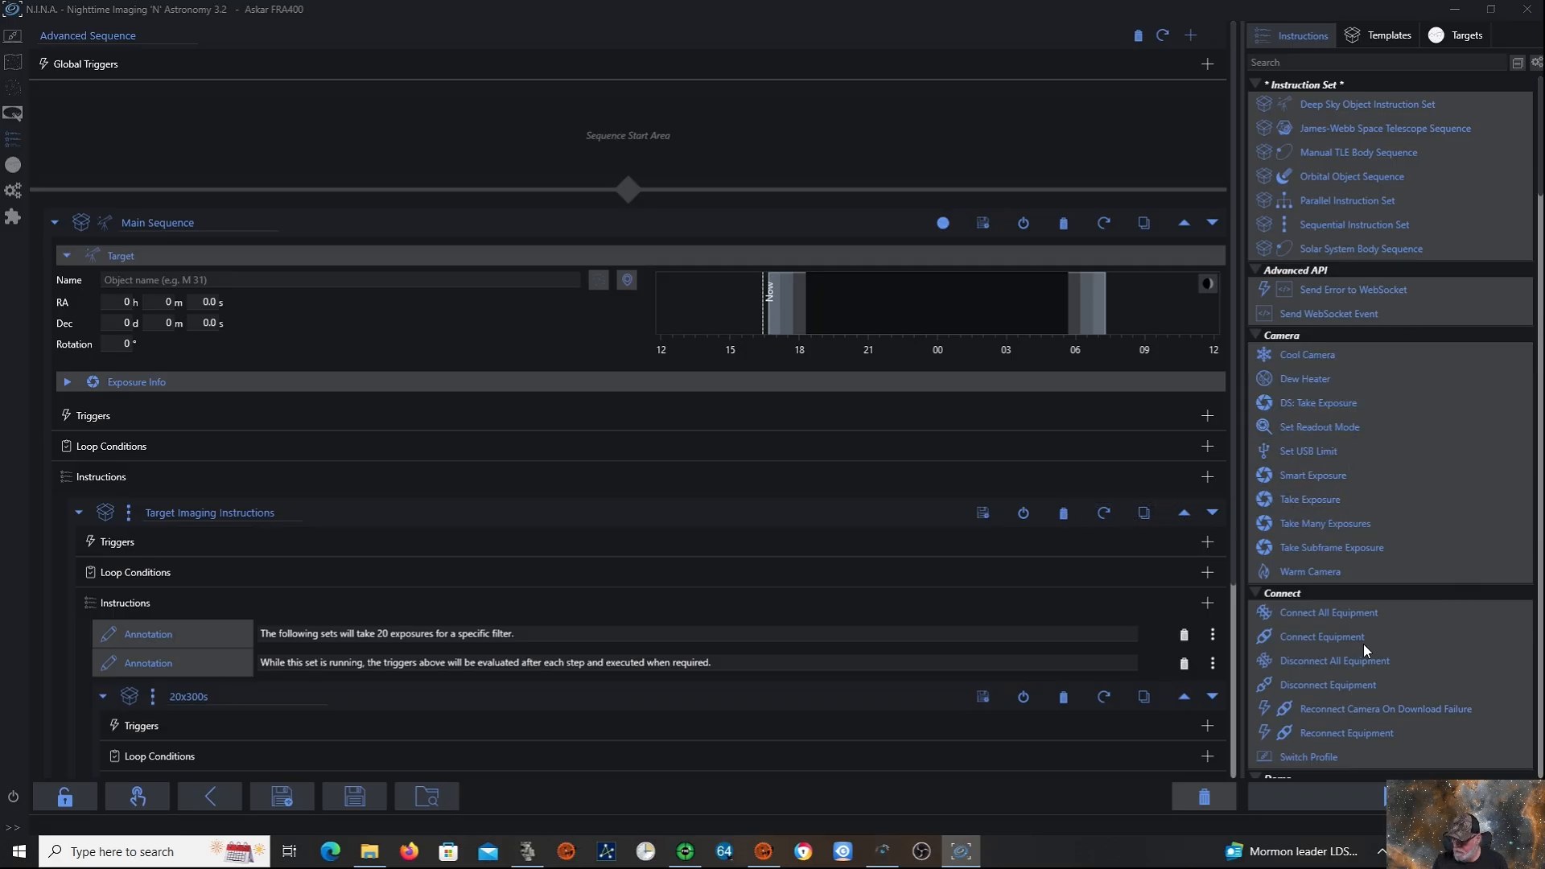
mouse_move(1362, 642)
mouse_down()
mouse_move(707, 578)
mouse_move(504, 441)
mouse_move(461, 434)
mouse_move(386, 499)
mouse_move(345, 626)
mouse_move(321, 473)
mouse_move(321, 493)
mouse_move(485, 511)
mouse_up()
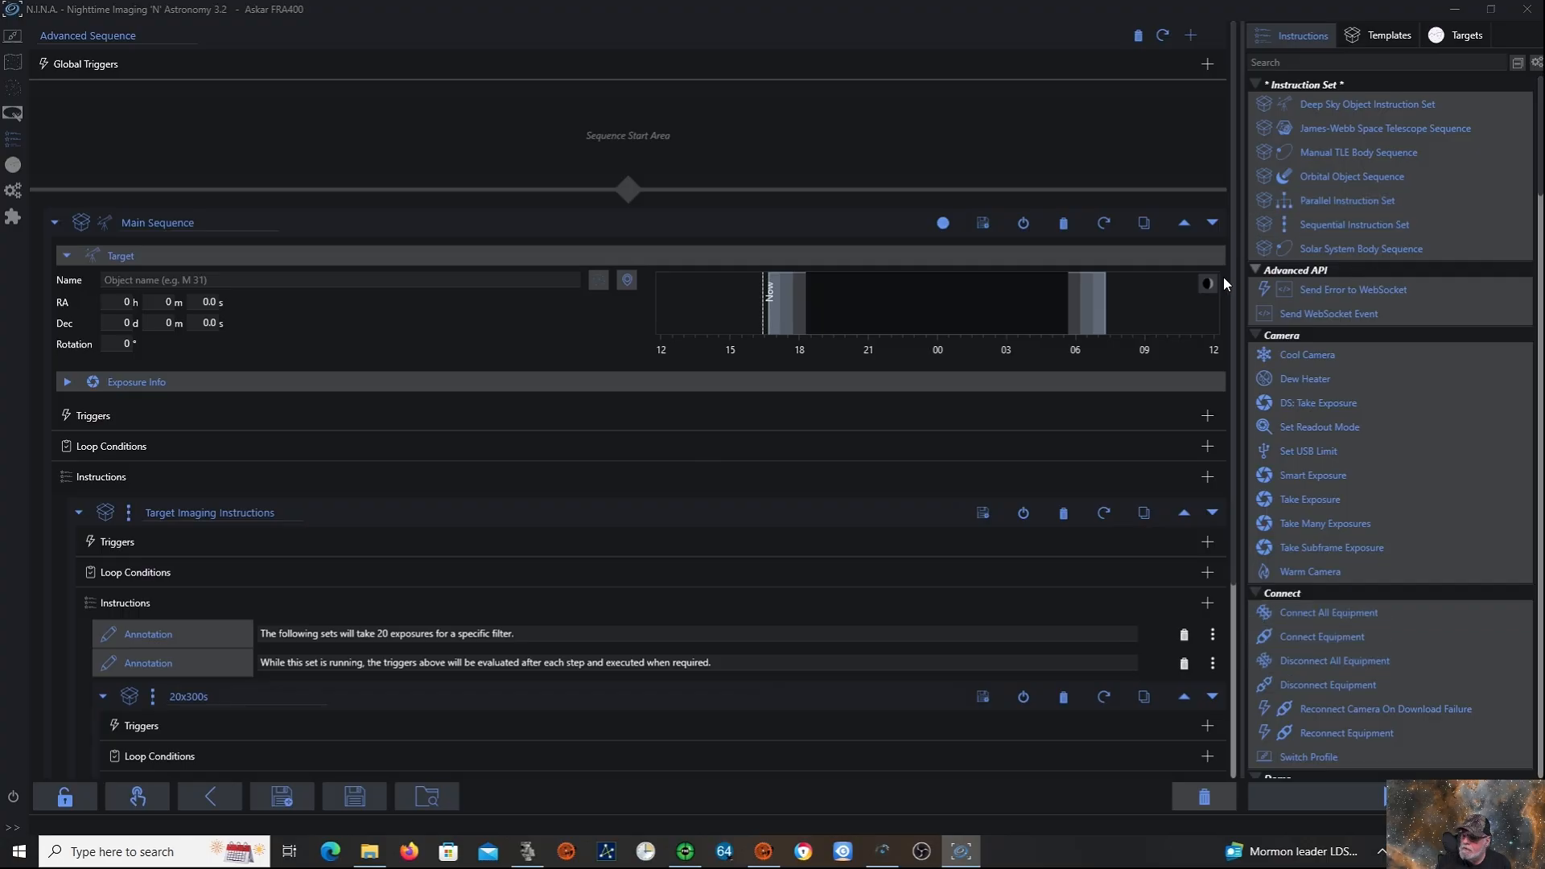
Add a Parallel Instruction Set below the Target Imaging Instructions, with Connect Equipment instructions for Camera and Filter Wheel.
scroll(1236, 330, down, 1)
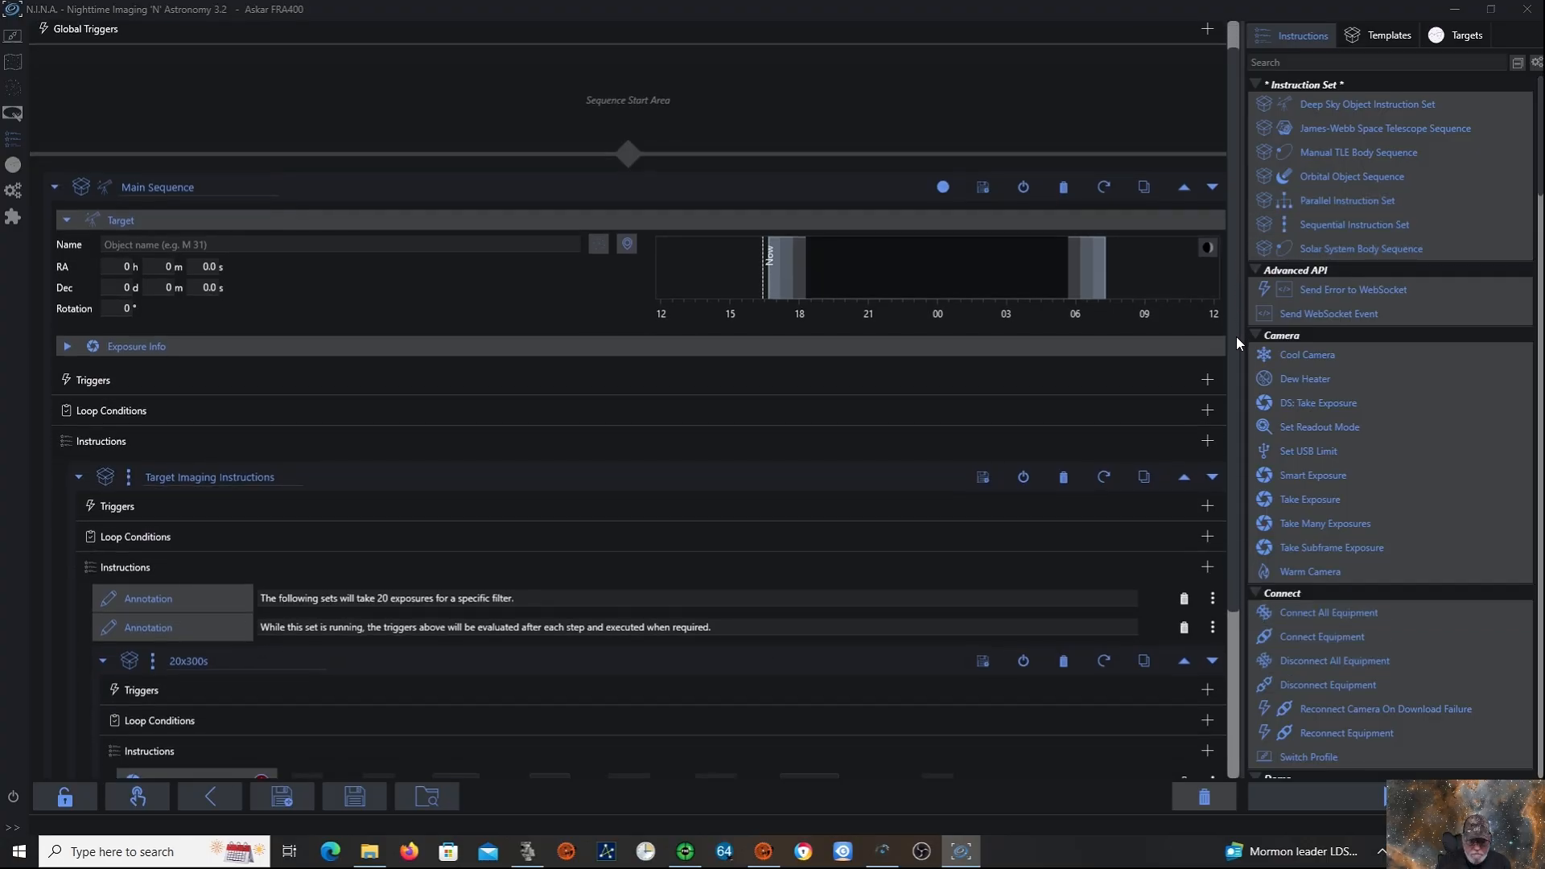
scroll(1236, 336, down, 3)
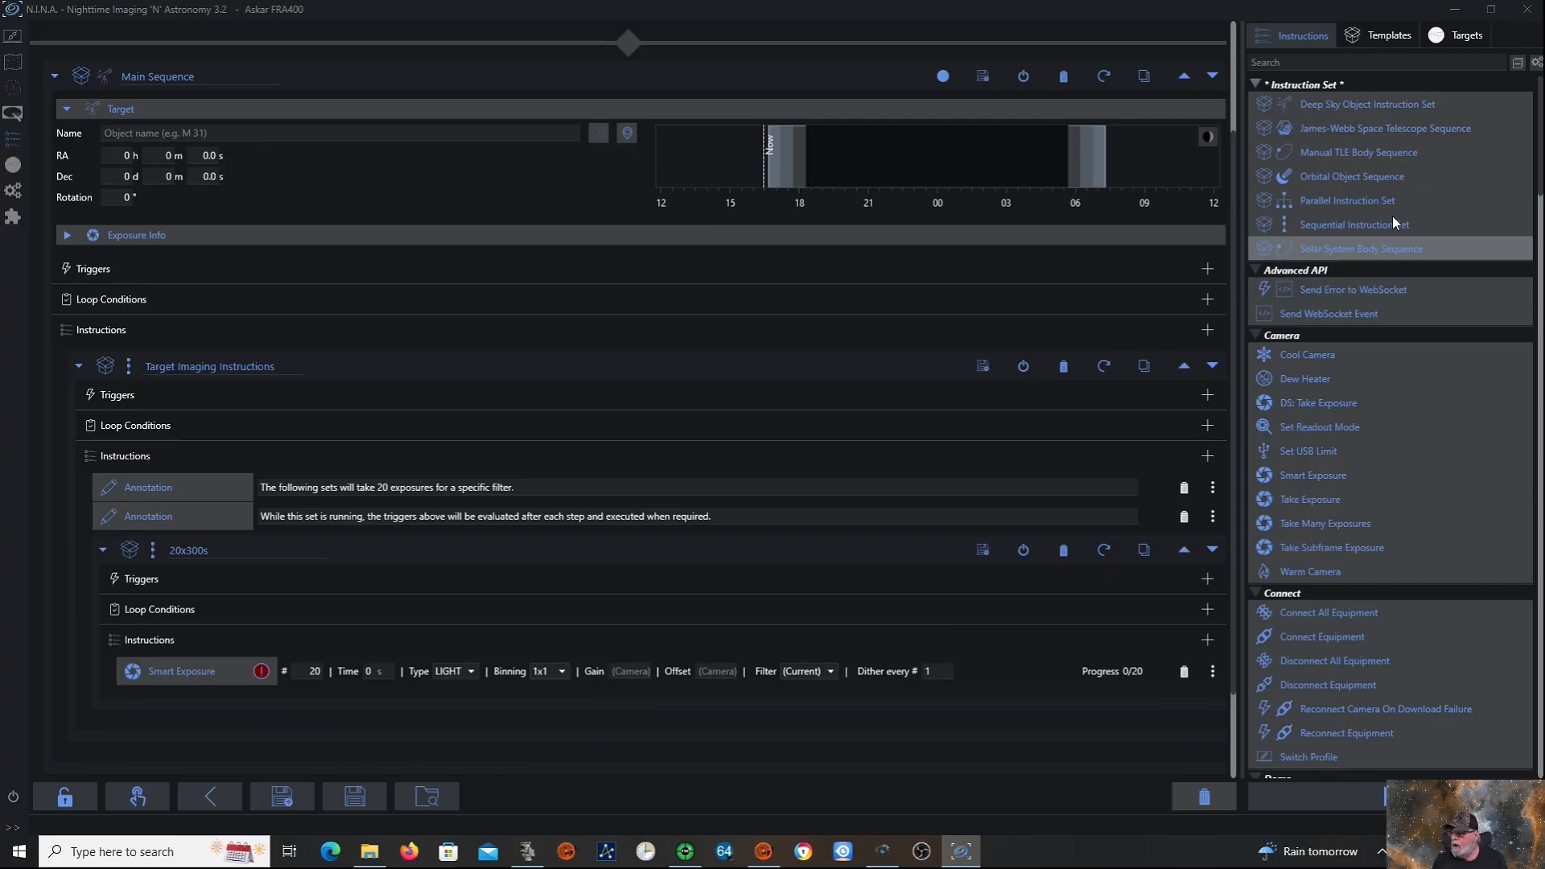
mouse_move(1369, 201)
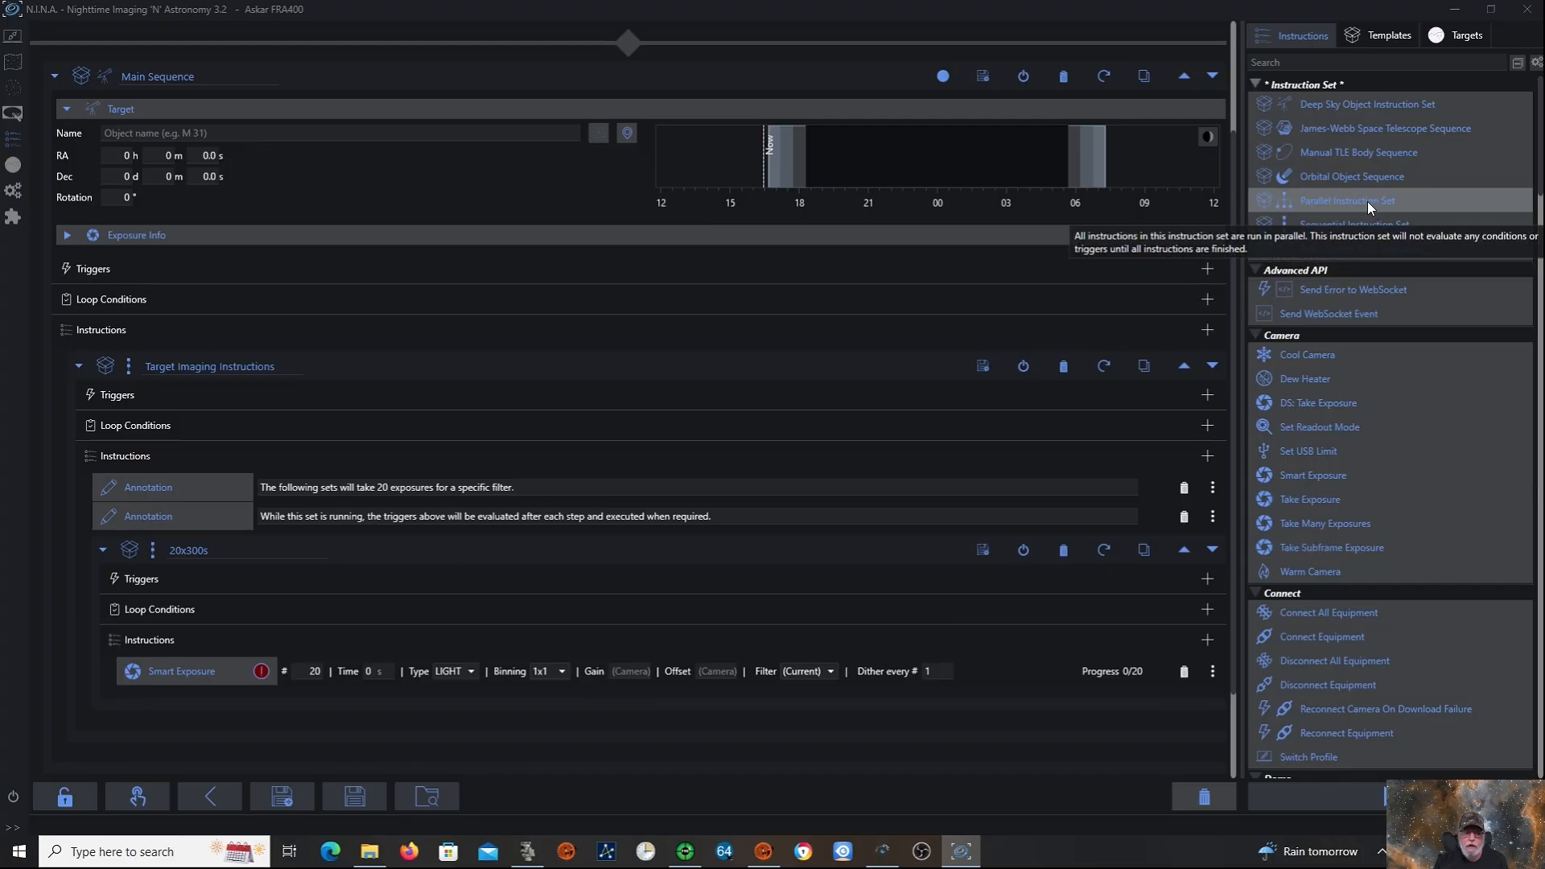
mouse_move(1368, 201)
mouse_down()
mouse_move(614, 359)
mouse_move(458, 318)
mouse_move(333, 244)
mouse_move(193, 258)
mouse_move(231, 249)
mouse_move(211, 158)
mouse_move(207, 390)
mouse_move(260, 738)
mouse_up()
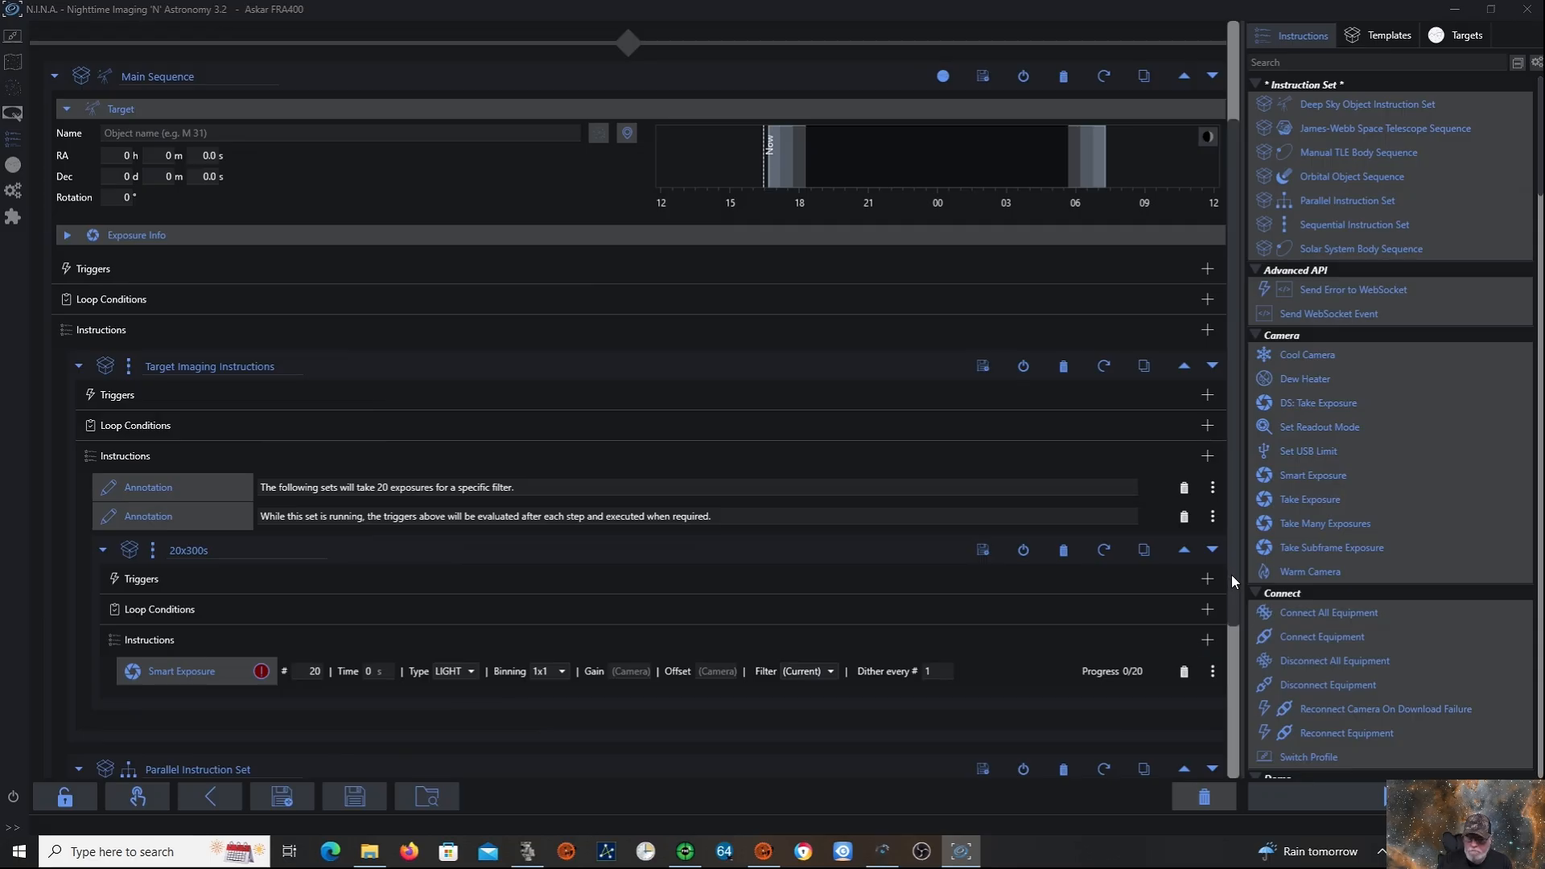
scroll(1223, 696, down, 5)
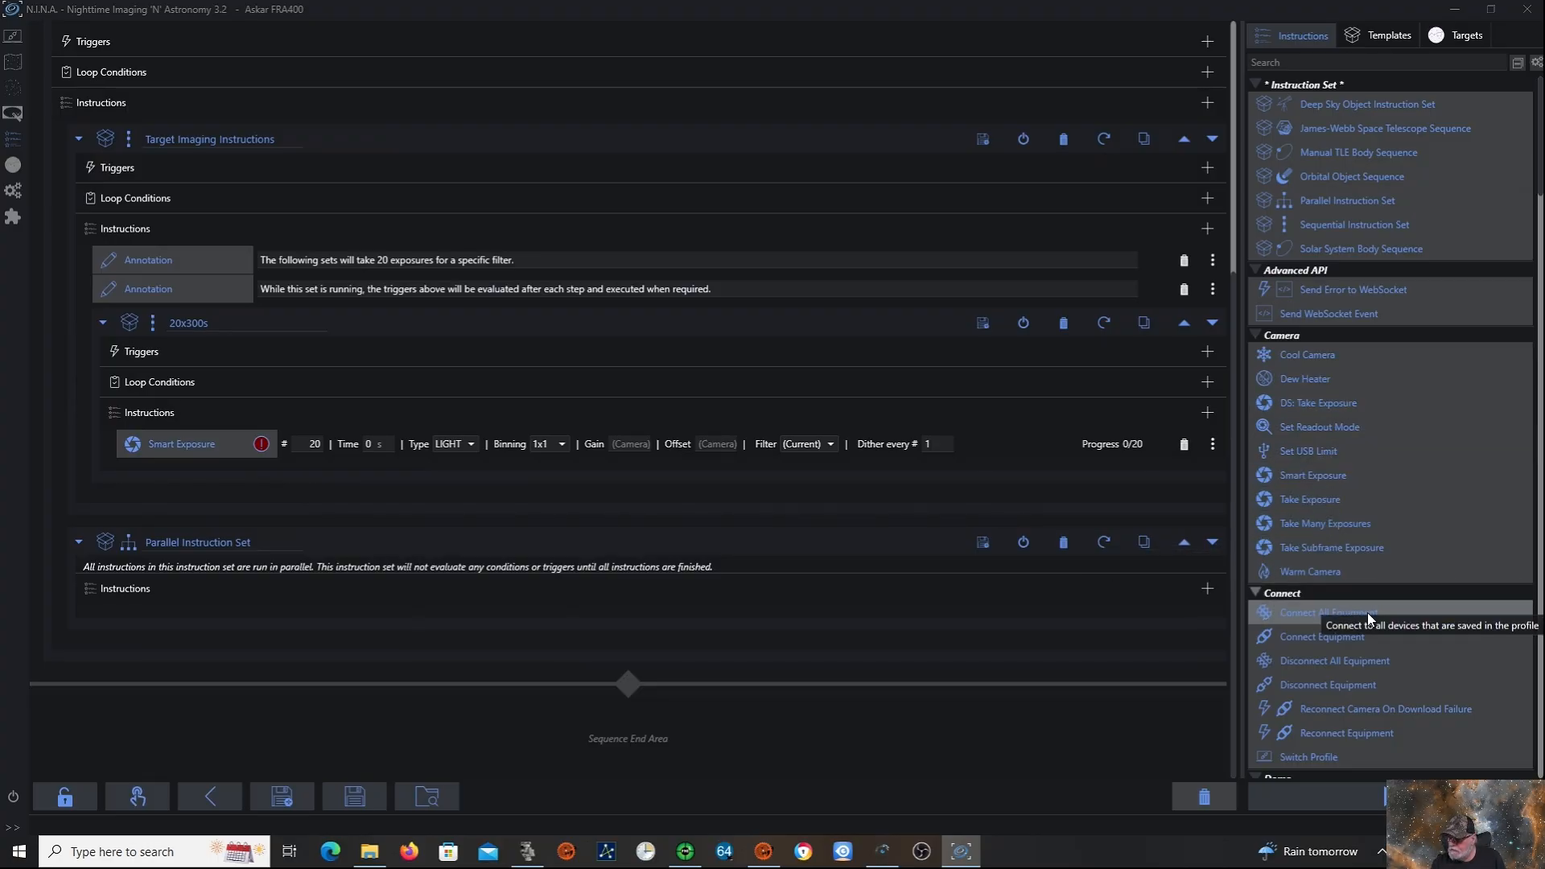
drag(1355, 639, 765, 596)
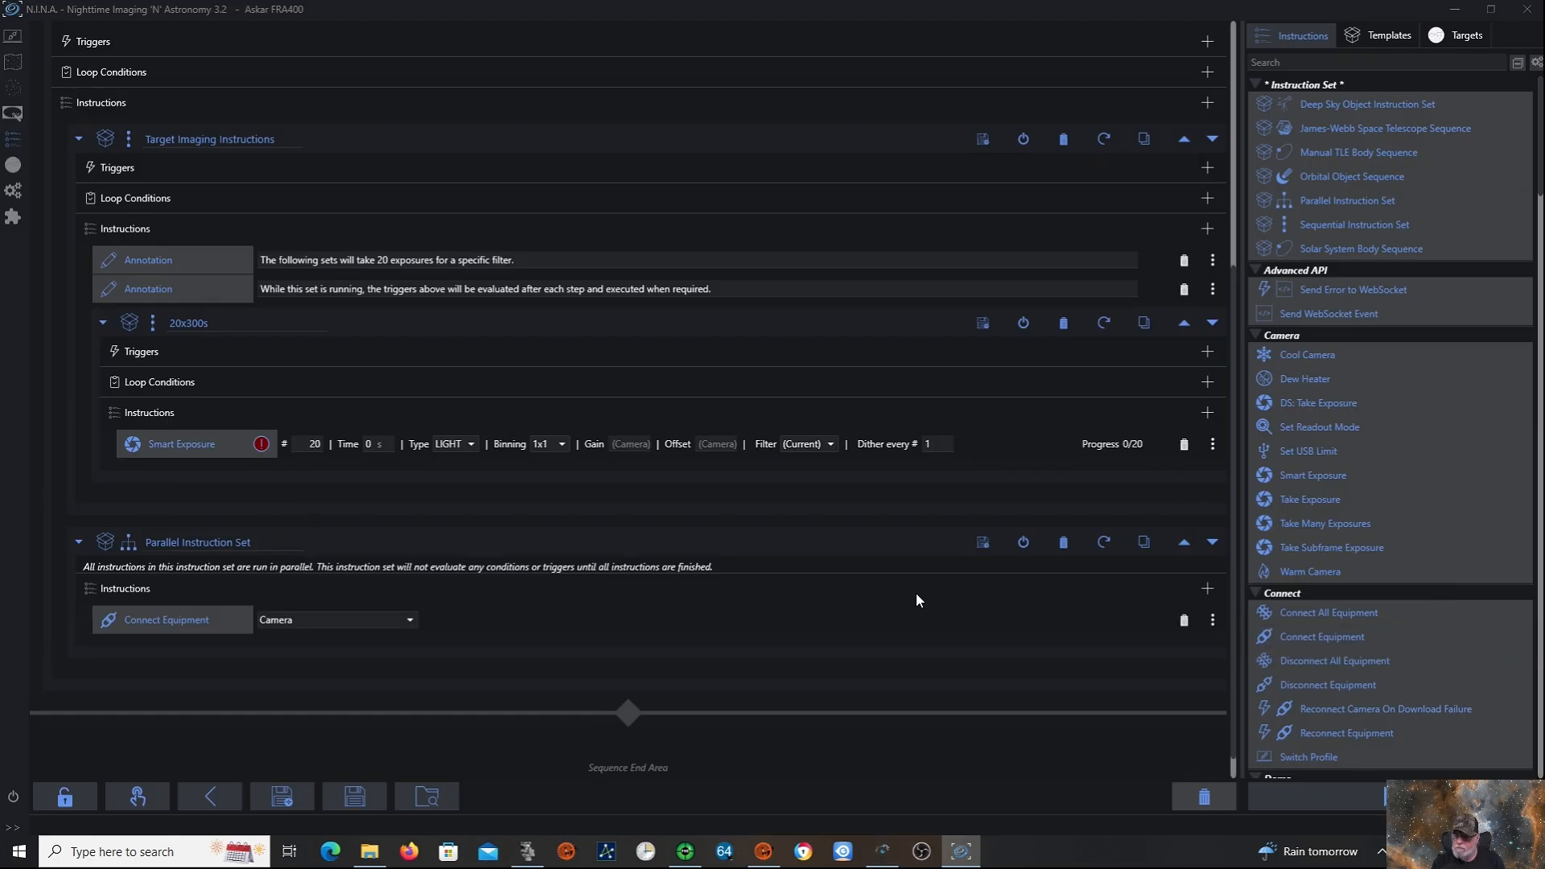
drag(1360, 640, 858, 625)
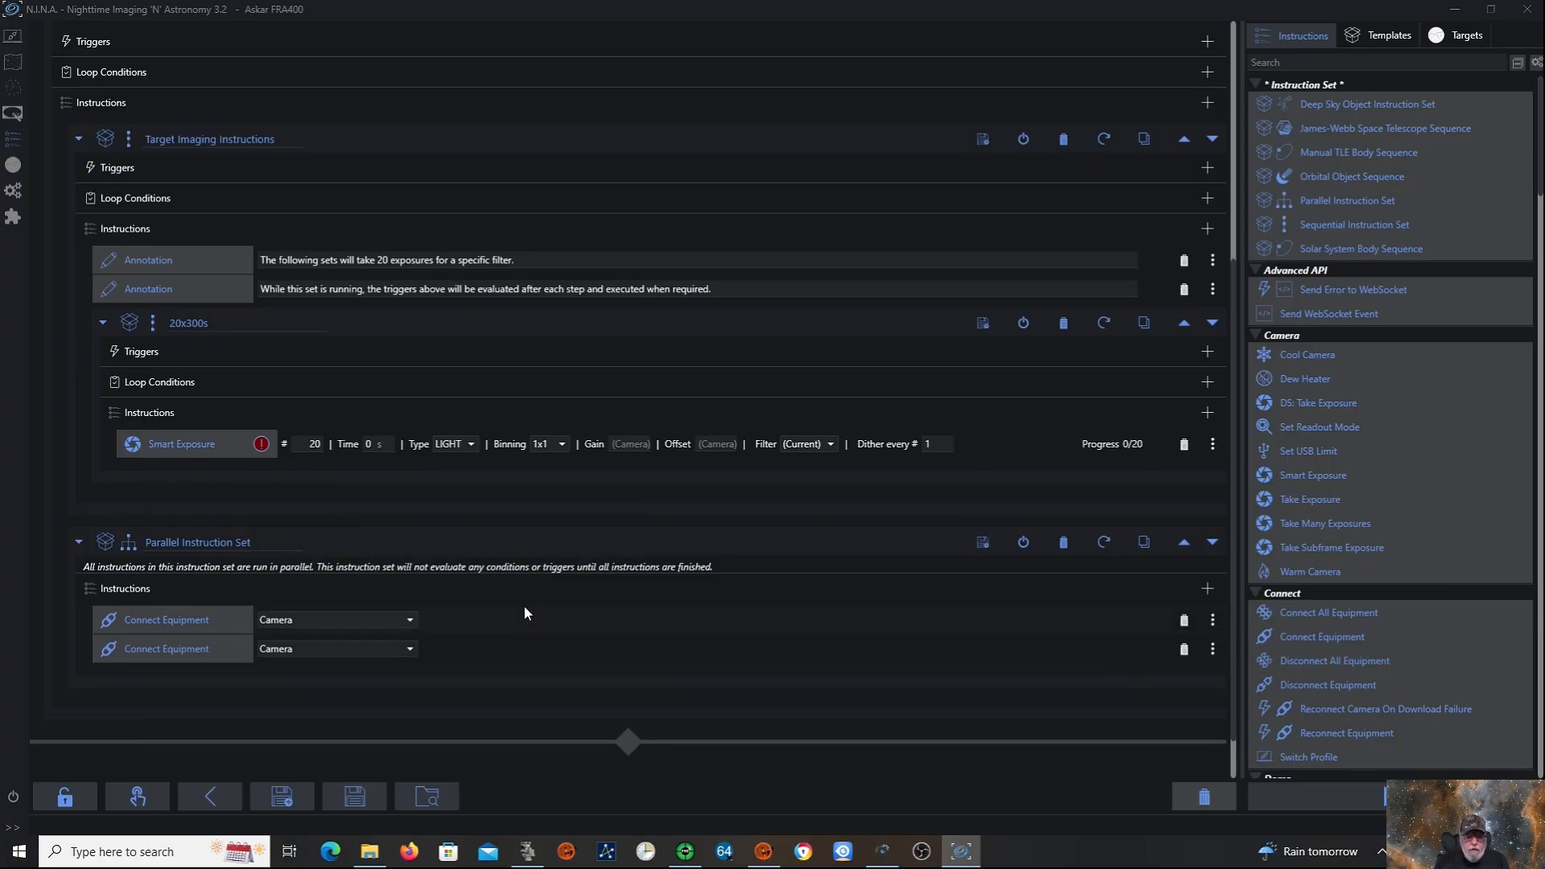
click(412, 644)
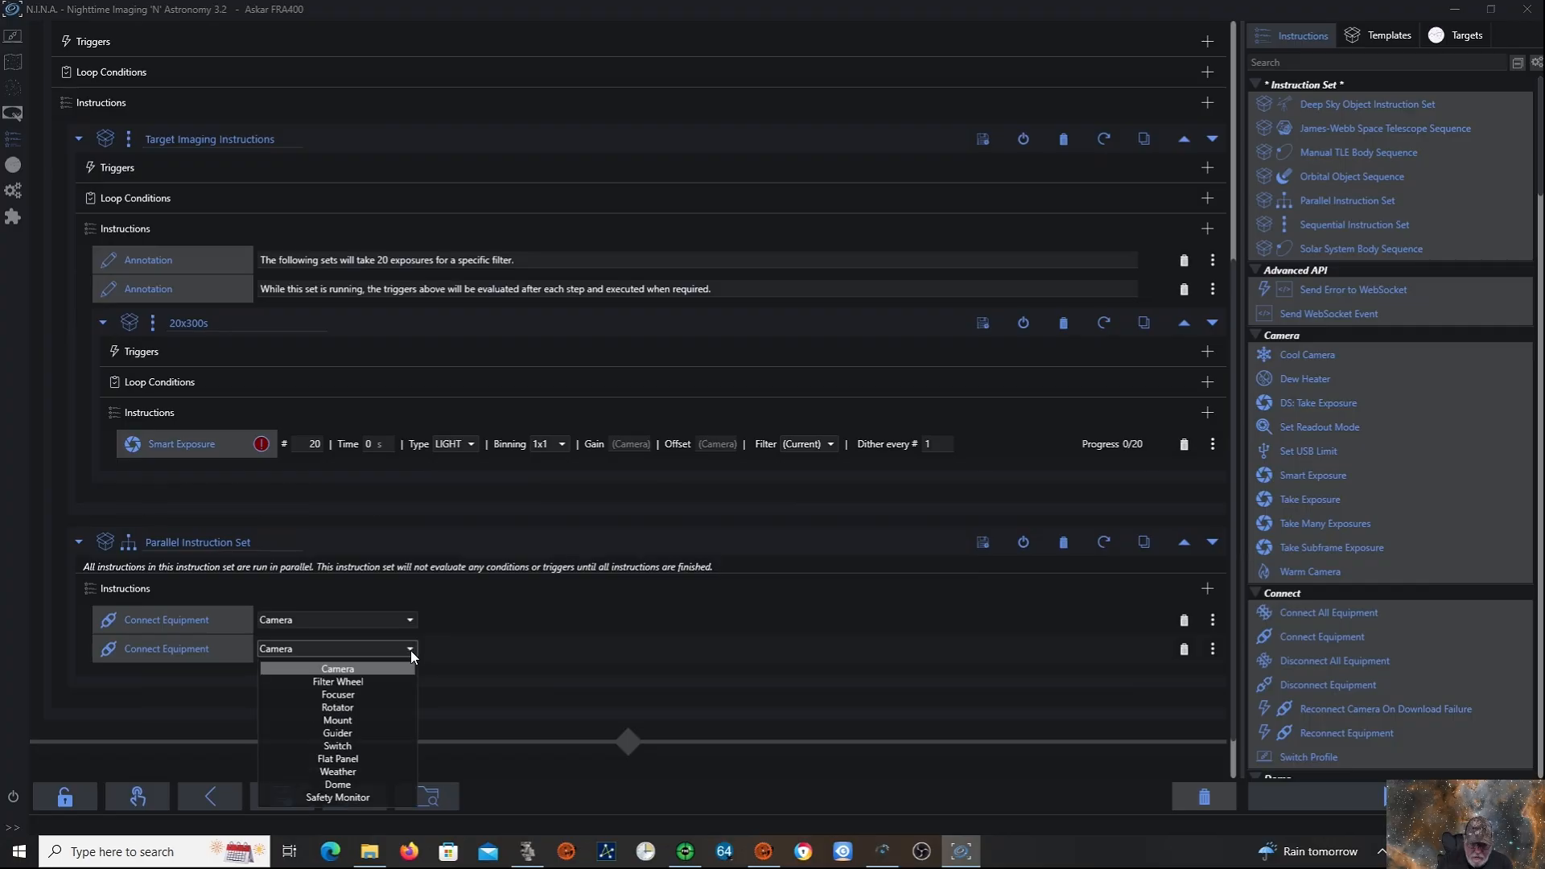
click(360, 681)
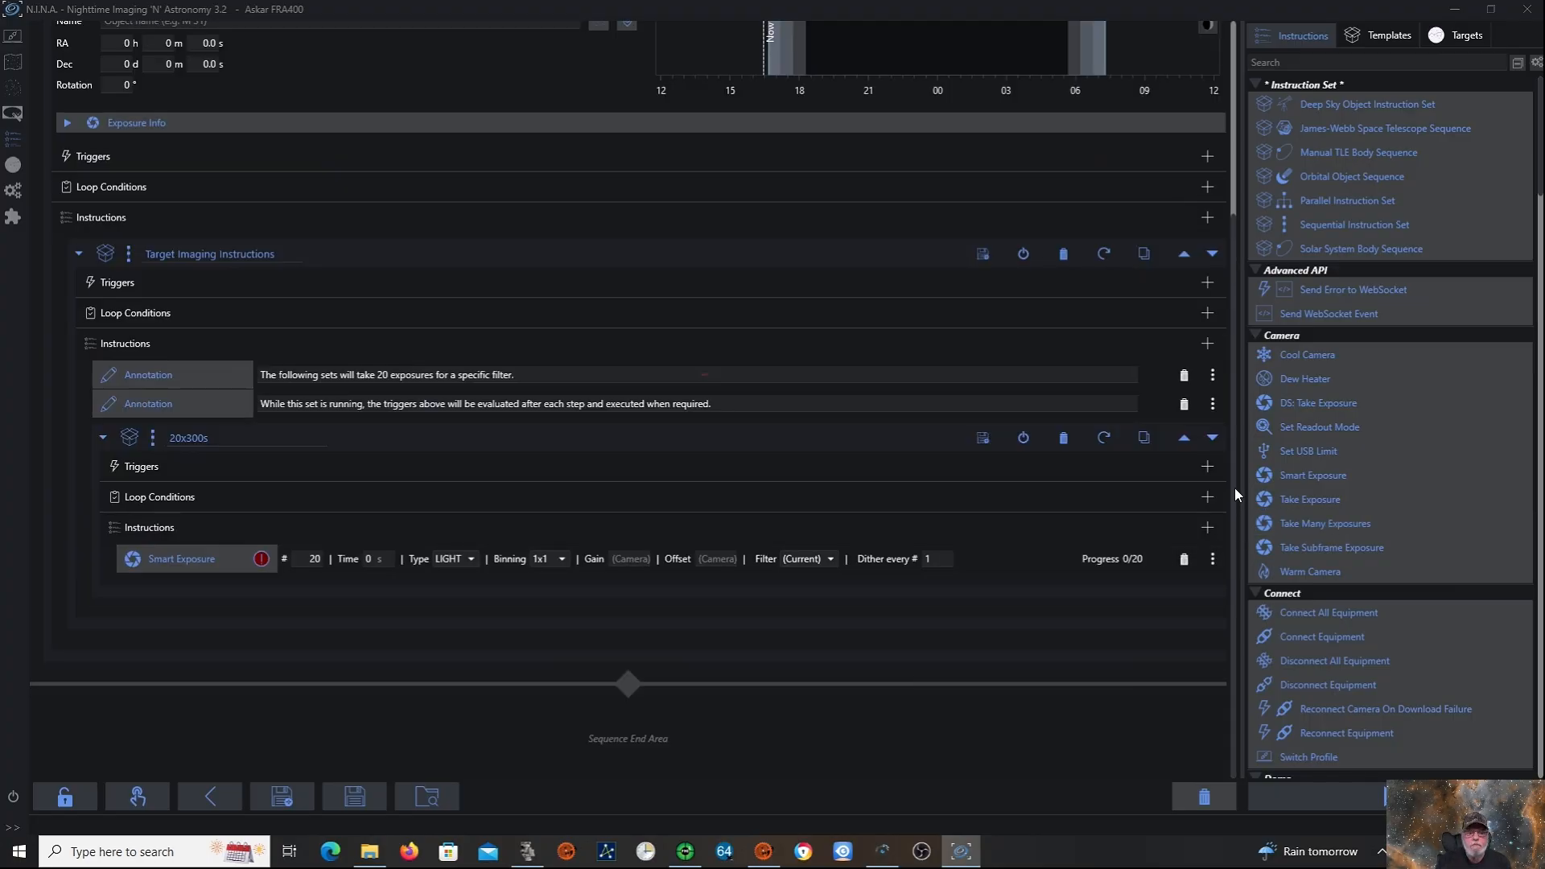
Add two Connect Equipment instructions above the Target Imaging Instructions, one for Camera and one for Filter Wheel.
scroll(1235, 461, up, 4)
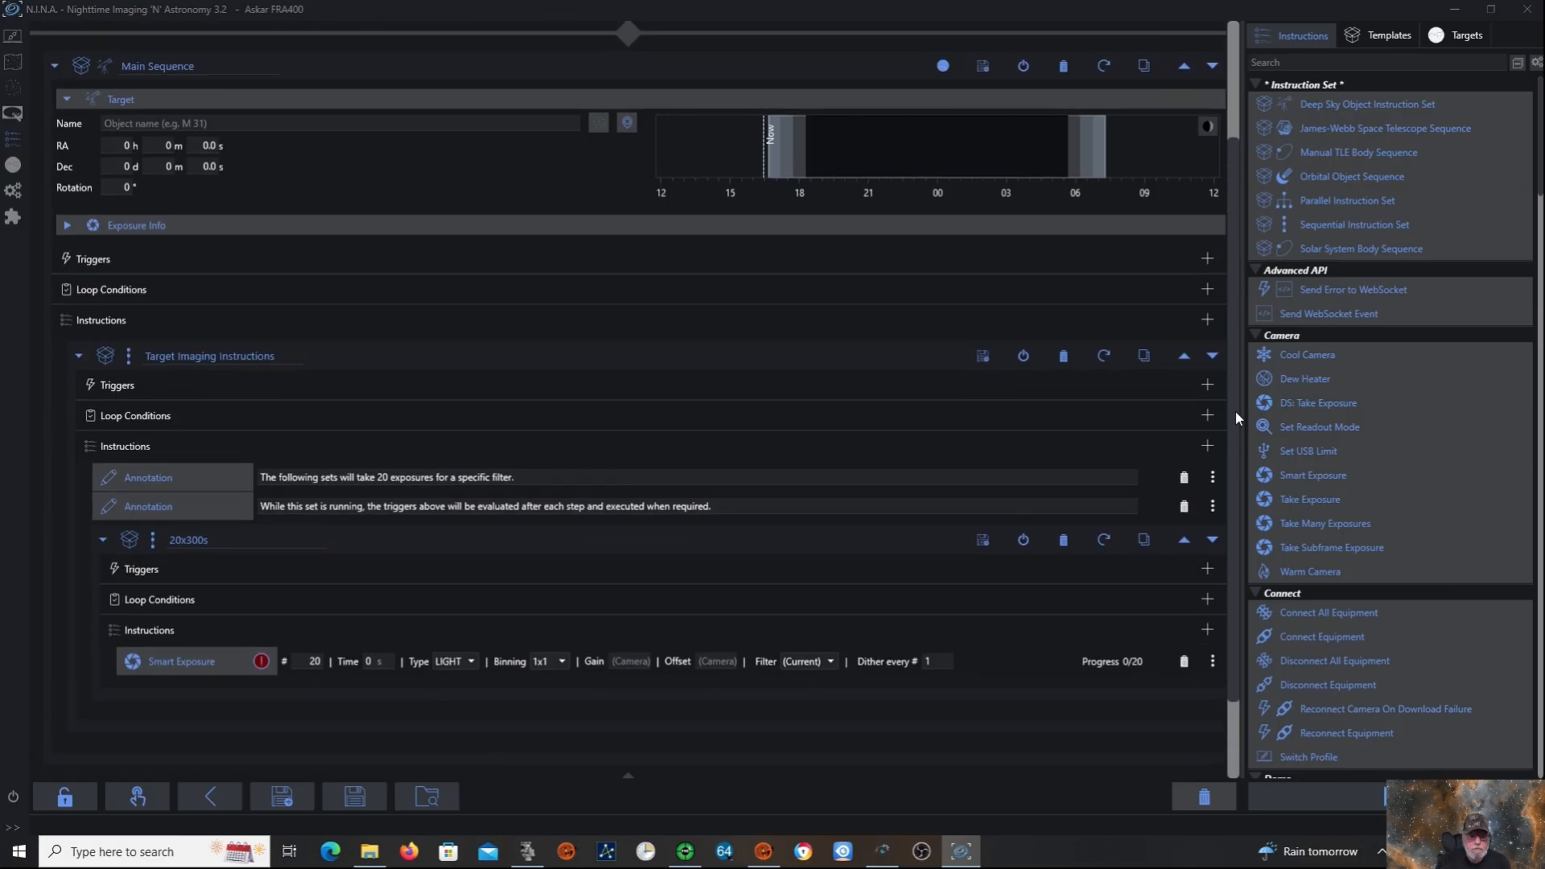
scroll(1234, 412, up, 2)
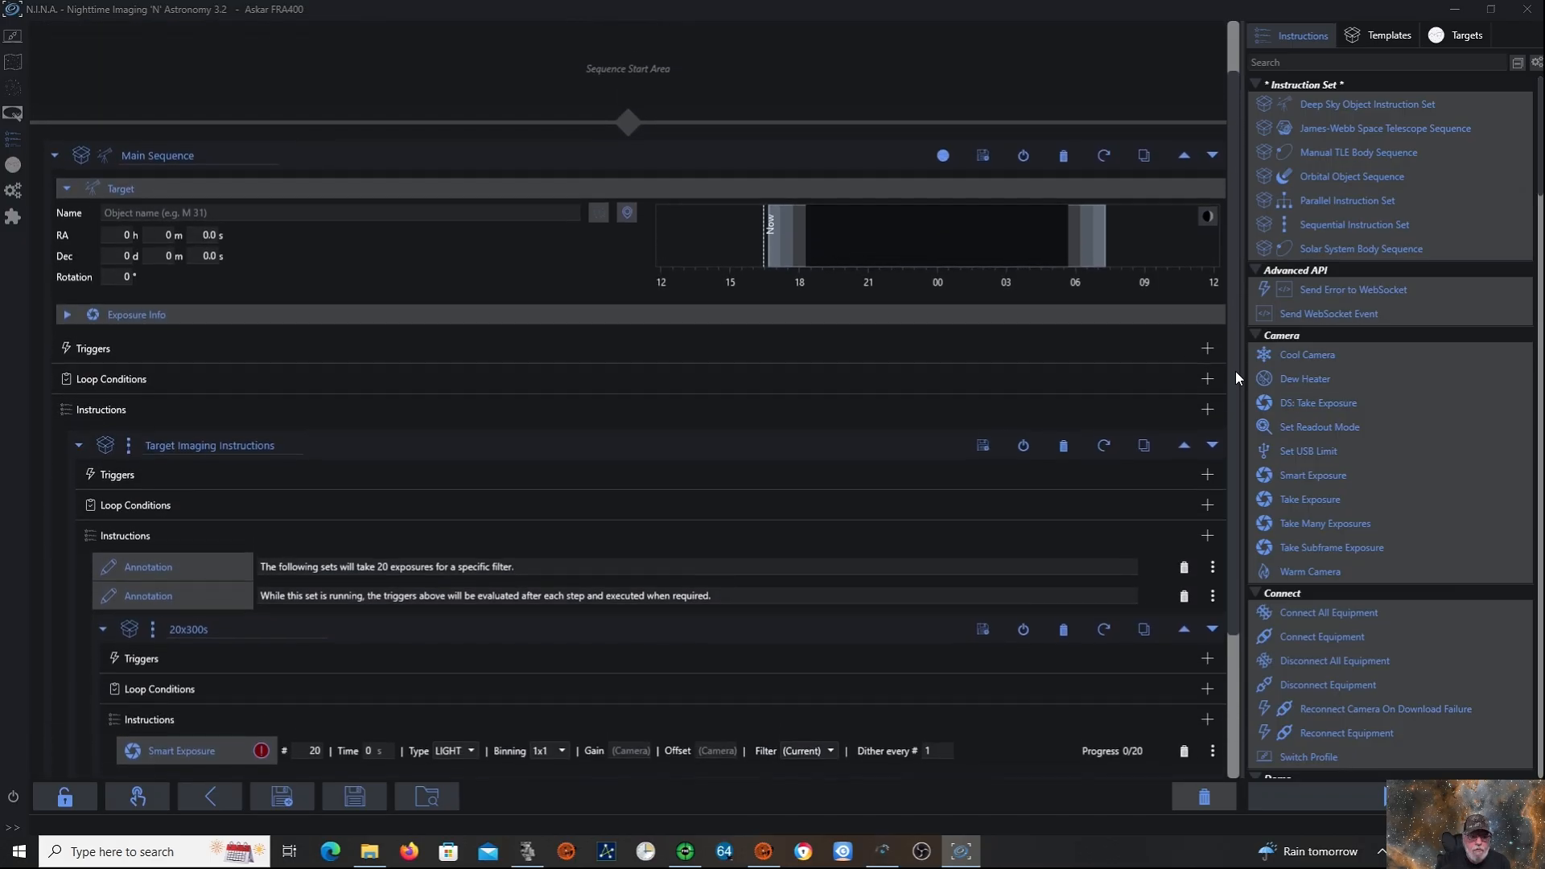
scroll(1235, 370, up, 1)
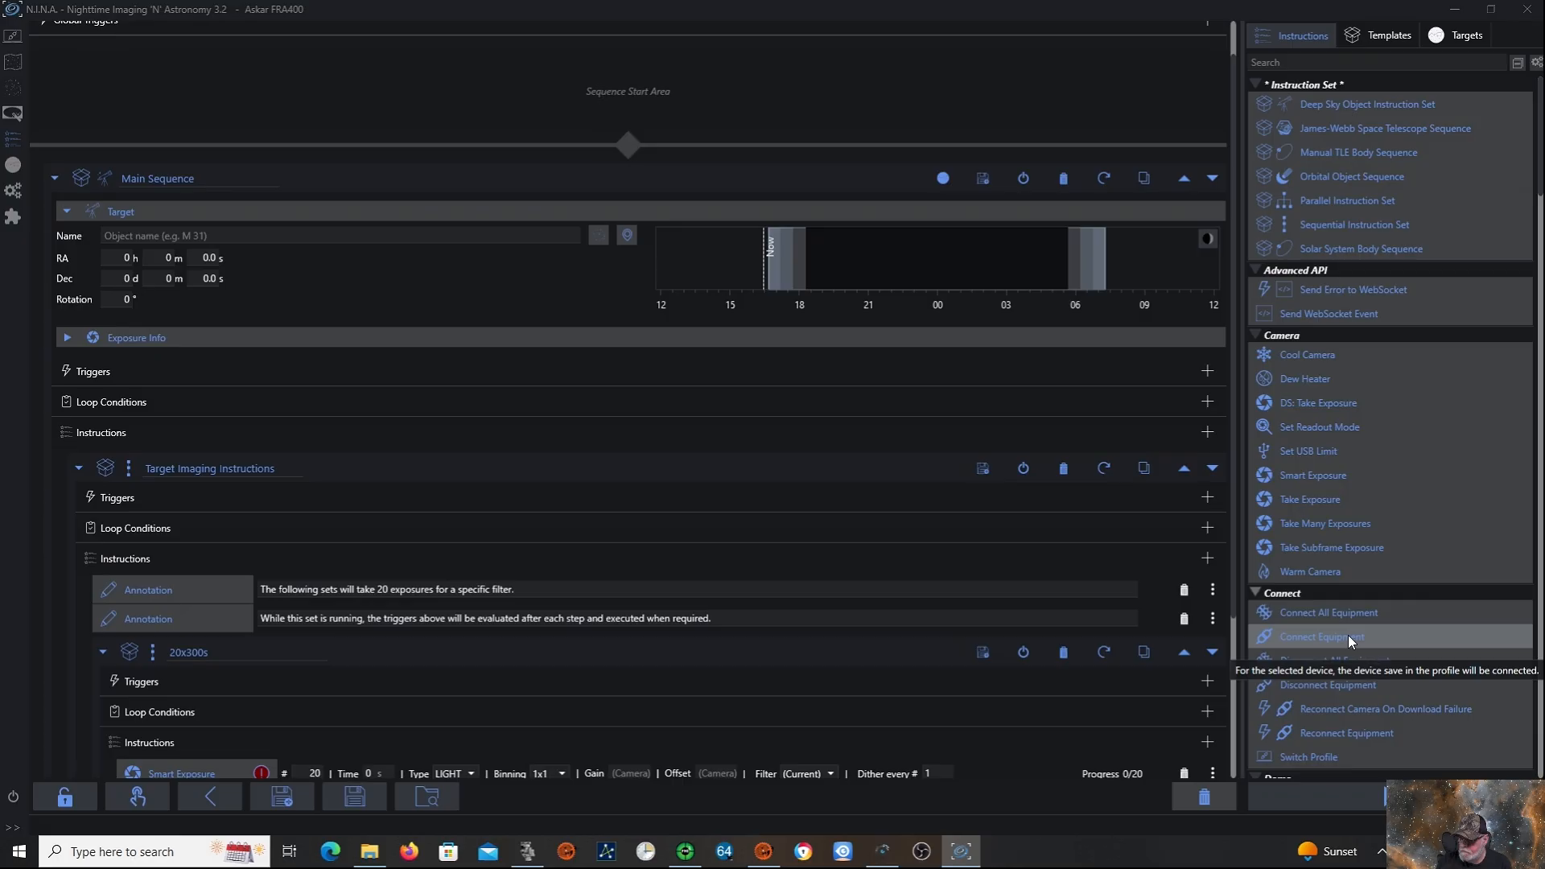
mouse_move(1350, 636)
mouse_down()
mouse_move(524, 516)
mouse_move(366, 471)
mouse_move(308, 443)
mouse_move(303, 424)
mouse_move(300, 458)
mouse_up()
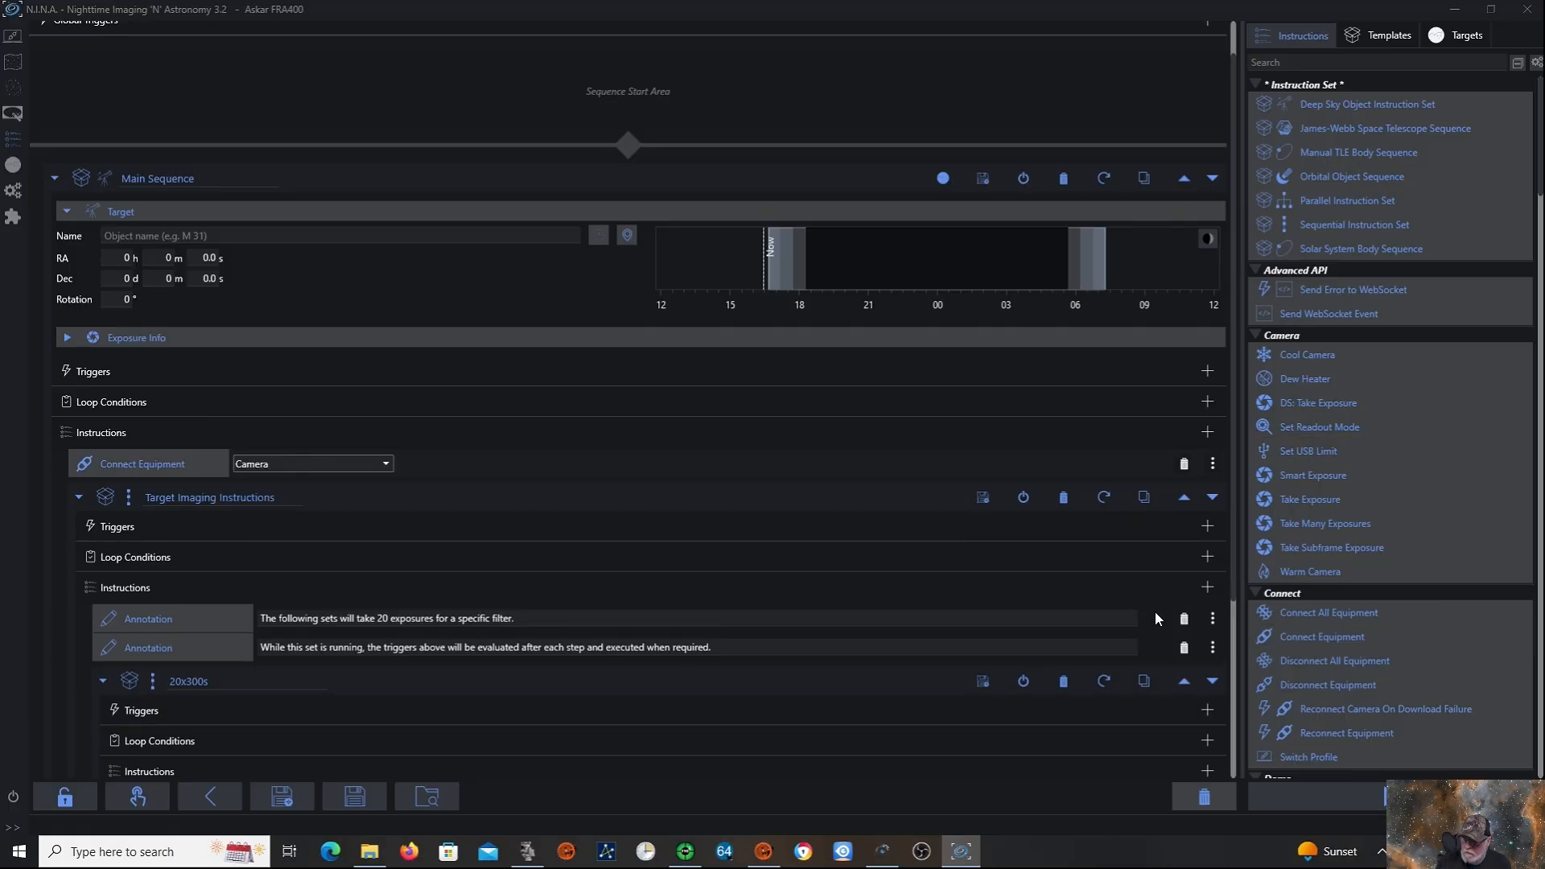
mouse_move(1333, 637)
mouse_down()
mouse_move(303, 451)
mouse_move(290, 478)
mouse_up()
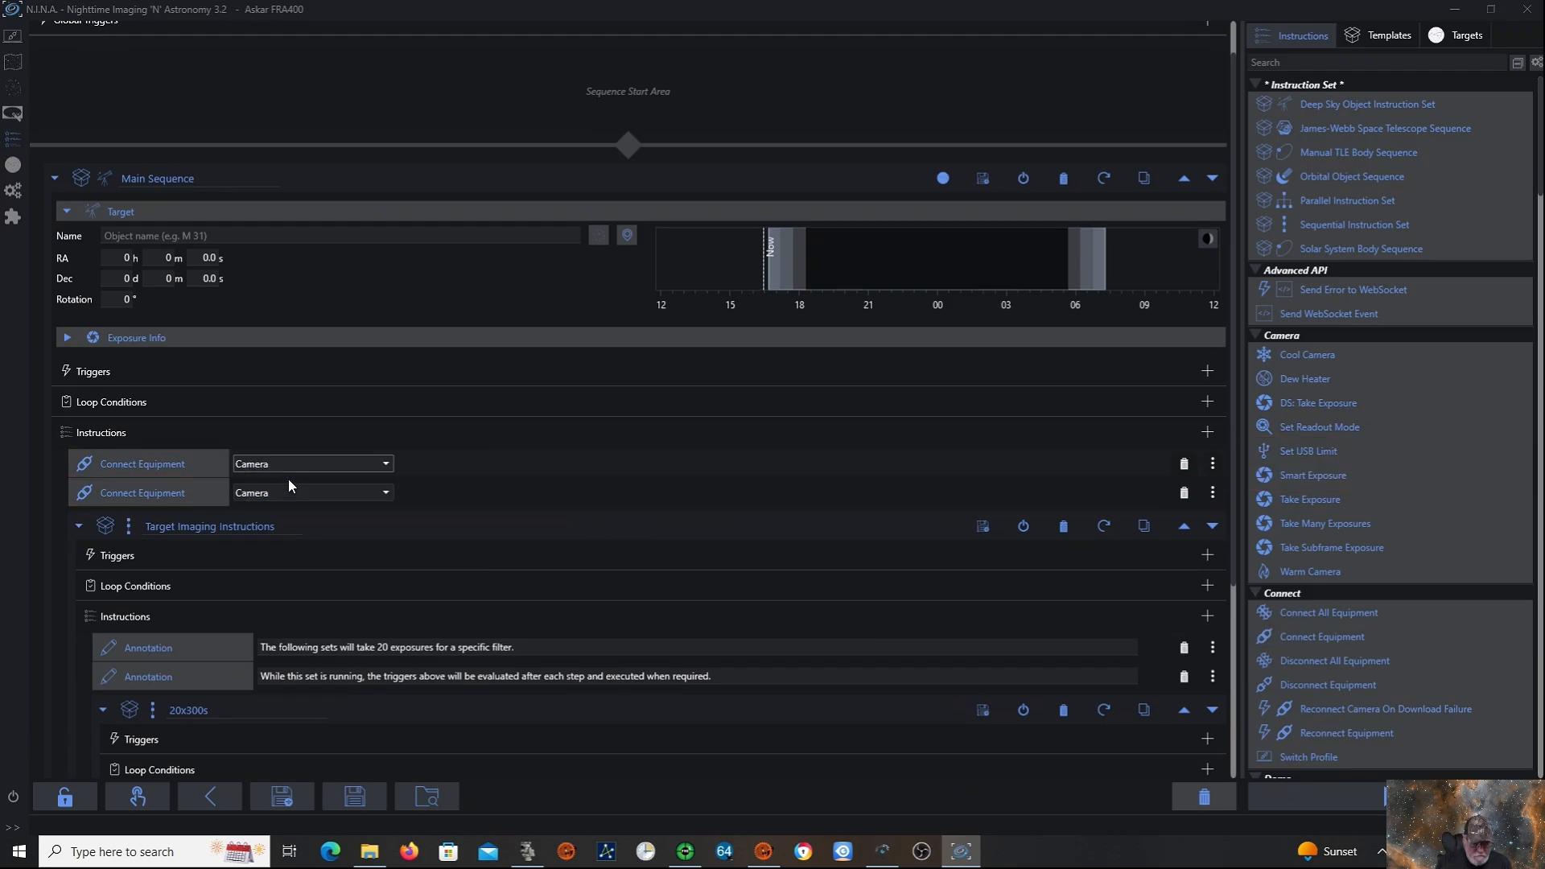
click(387, 491)
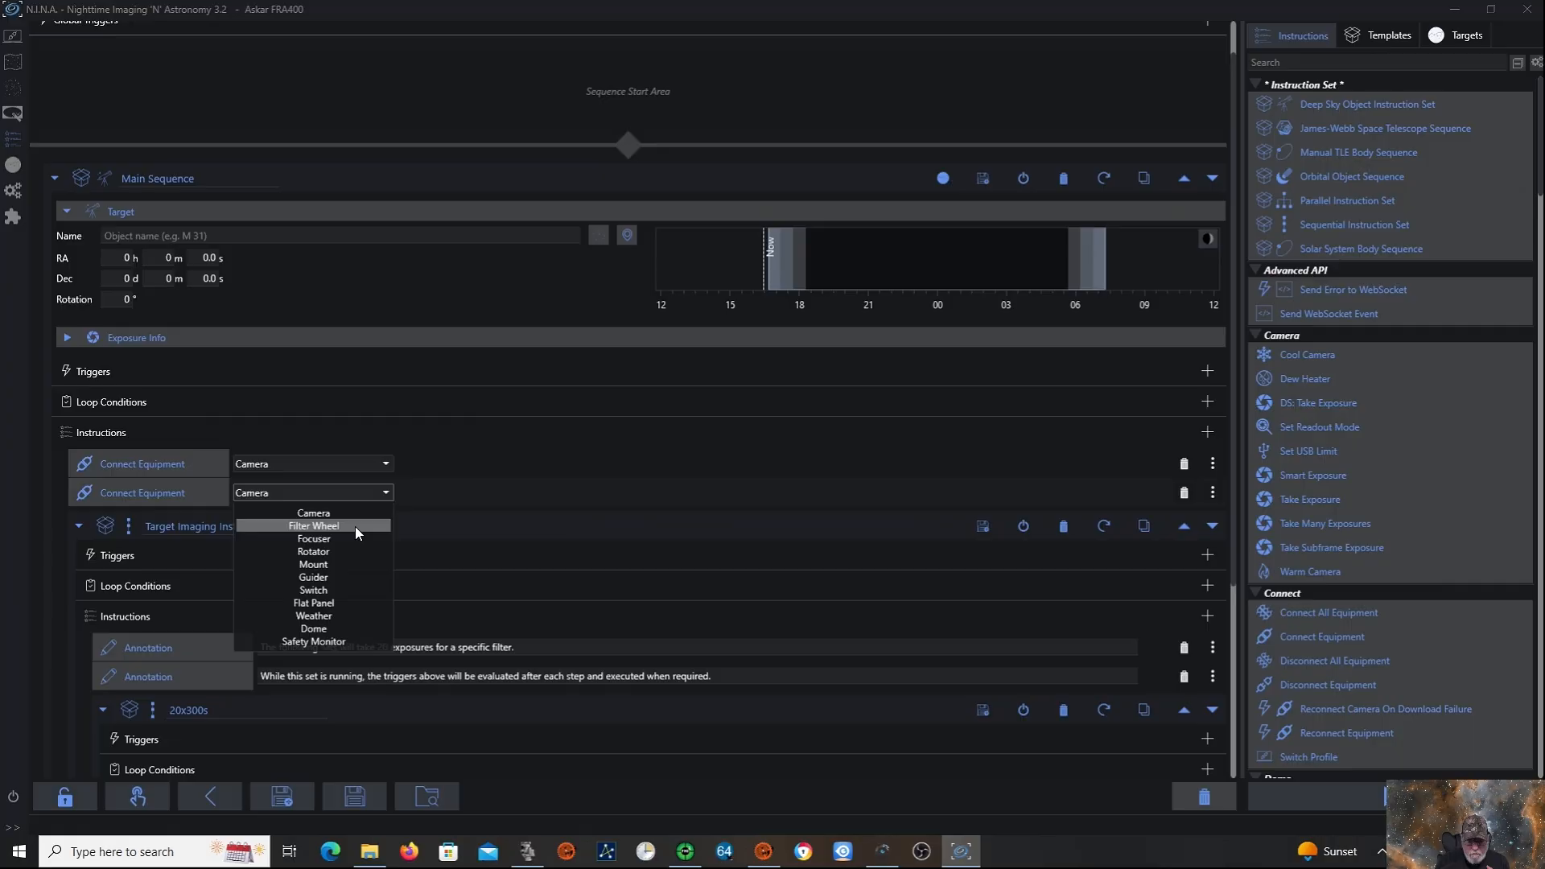
click(355, 525)
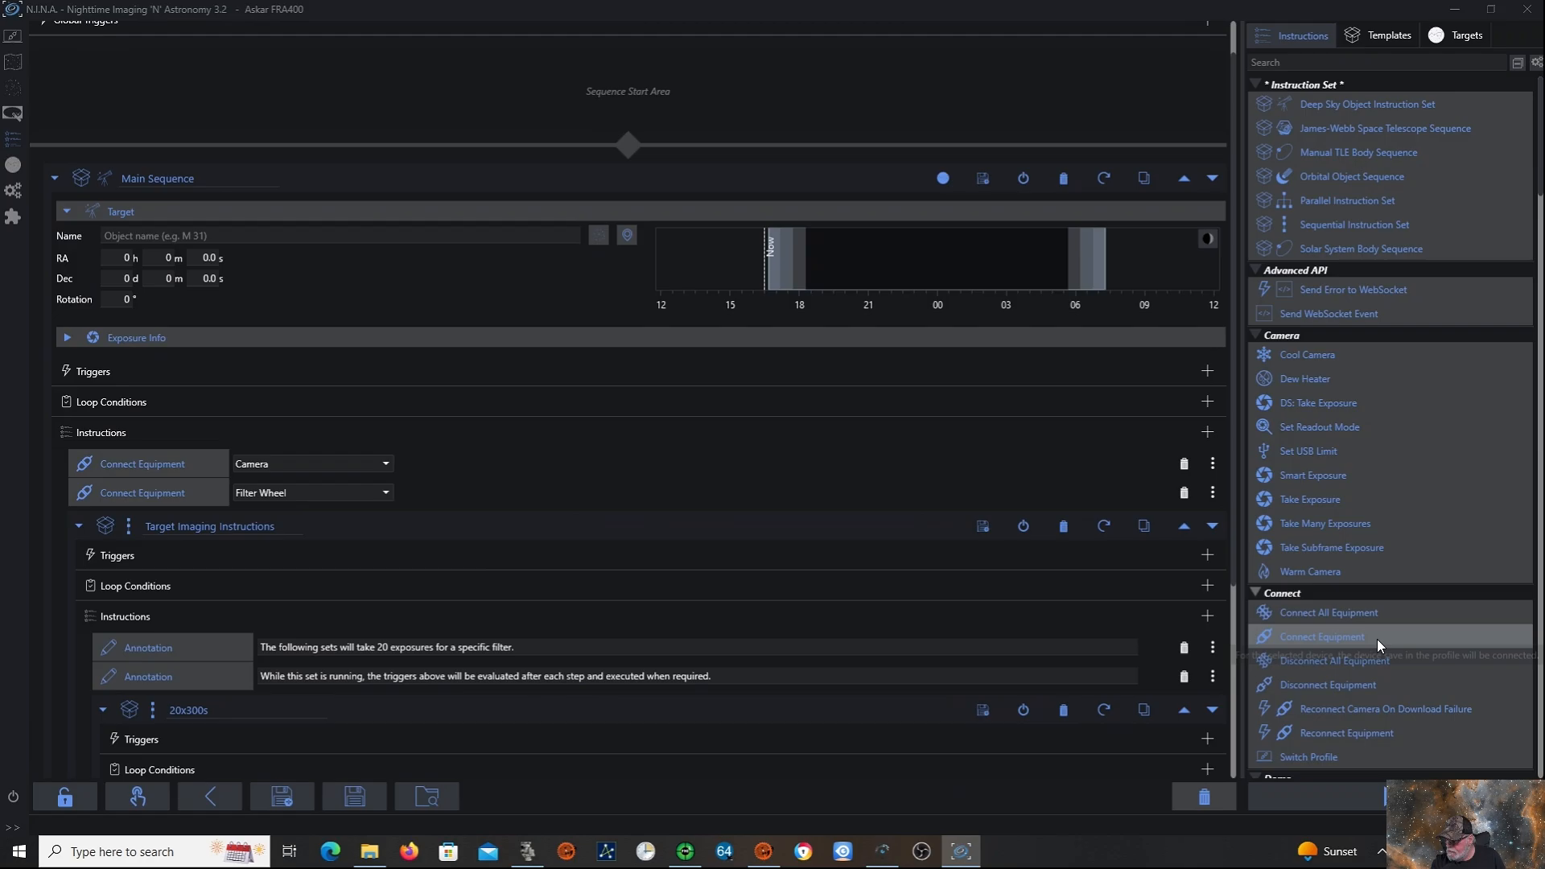
Add two more Connect Equipment instructions below the Filter Wheel one, set to Focuser and Mount.
mouse_move(1378, 639)
mouse_down()
mouse_move(592, 630)
mouse_move(414, 534)
mouse_move(407, 515)
mouse_up()
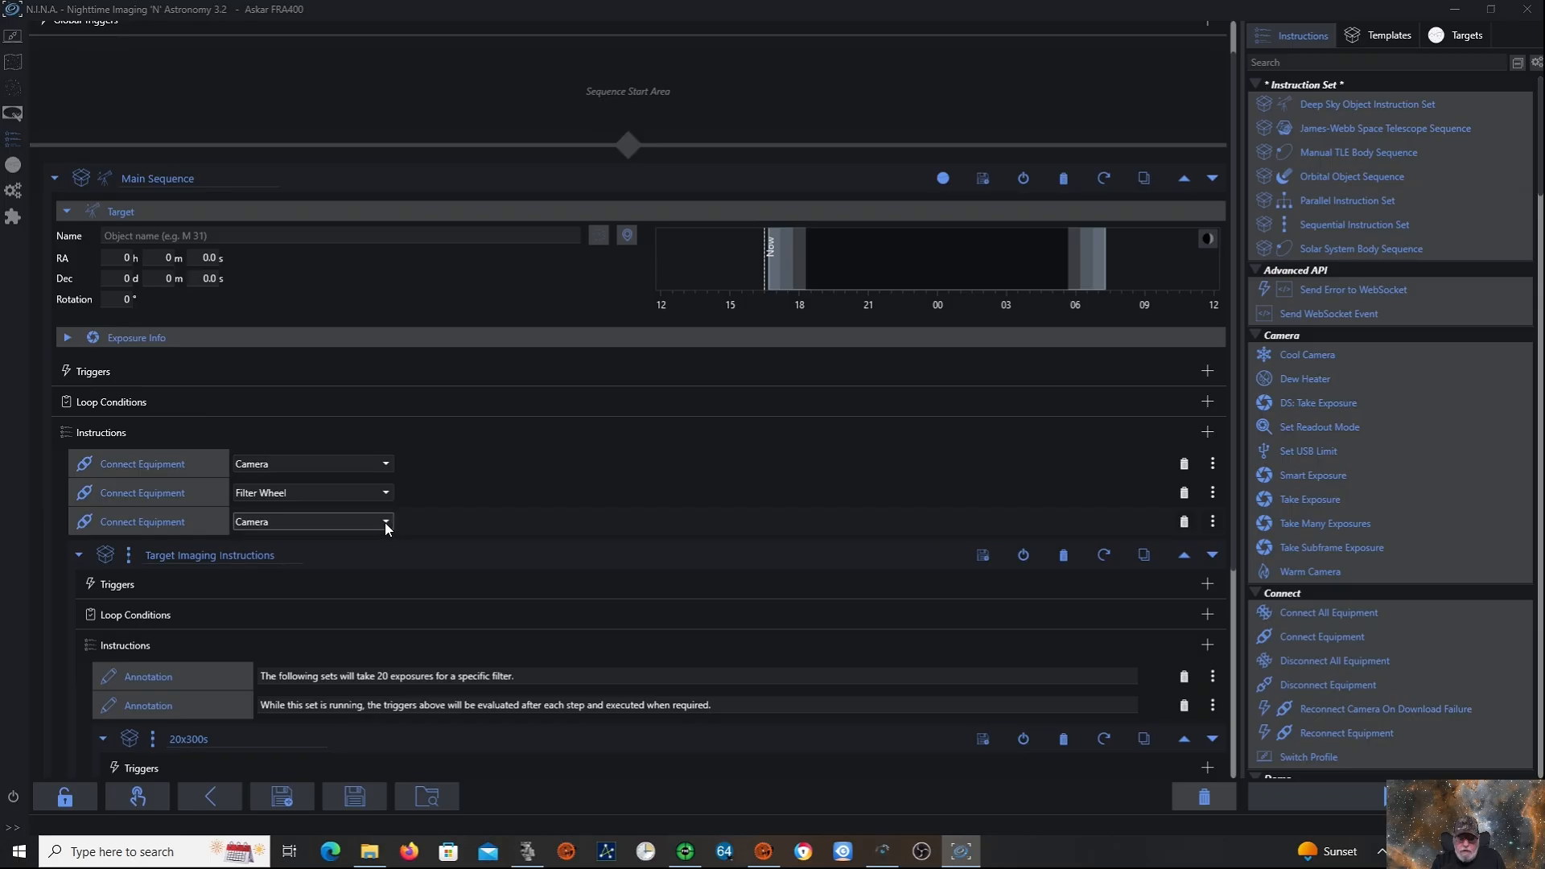
click(384, 523)
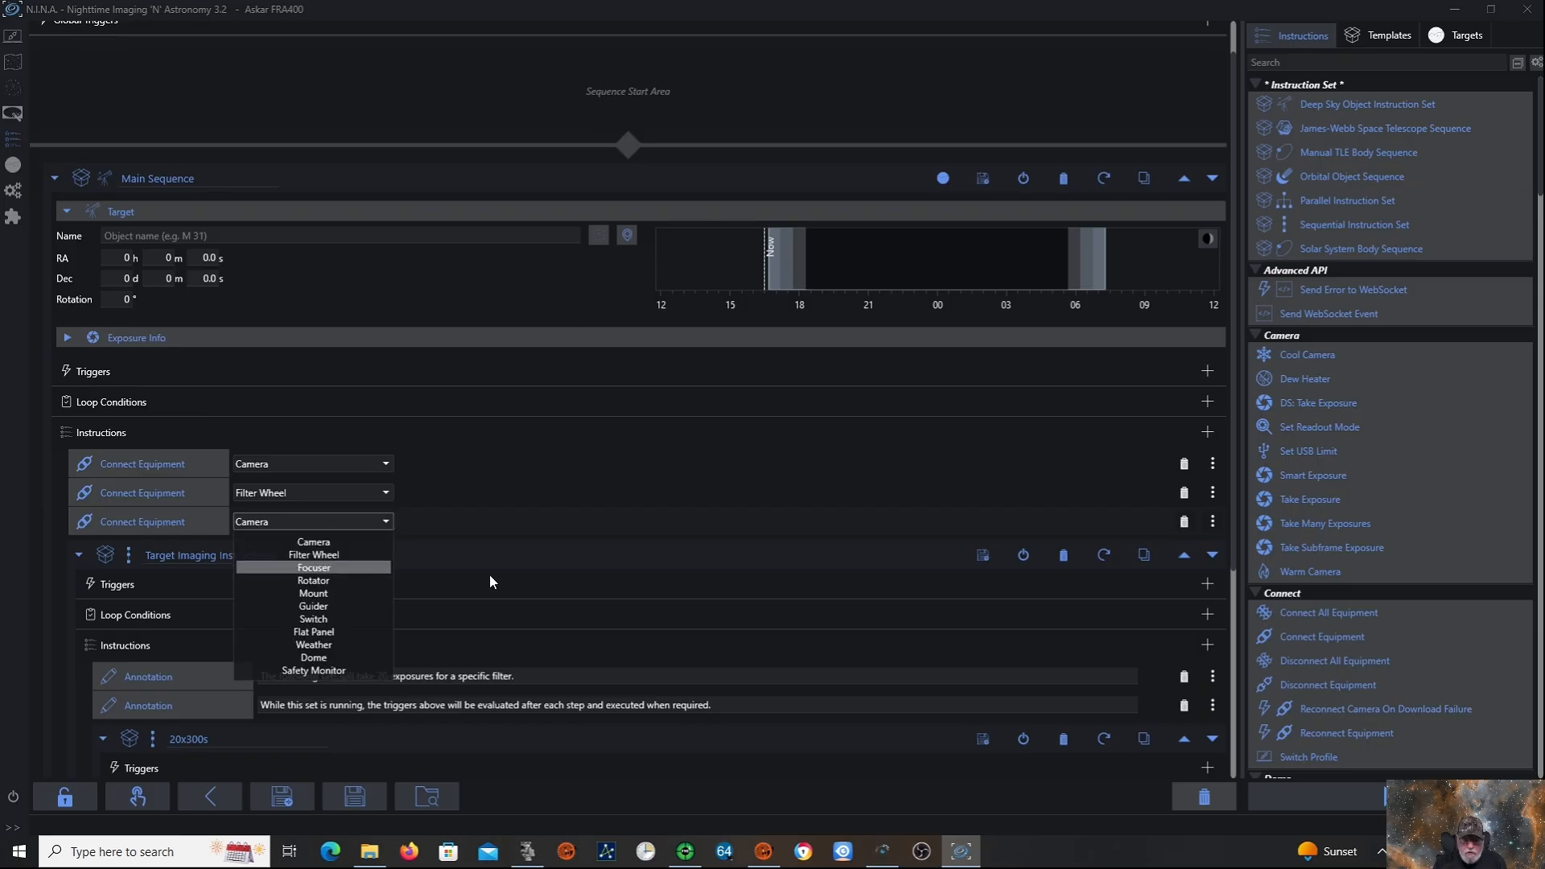
click(349, 568)
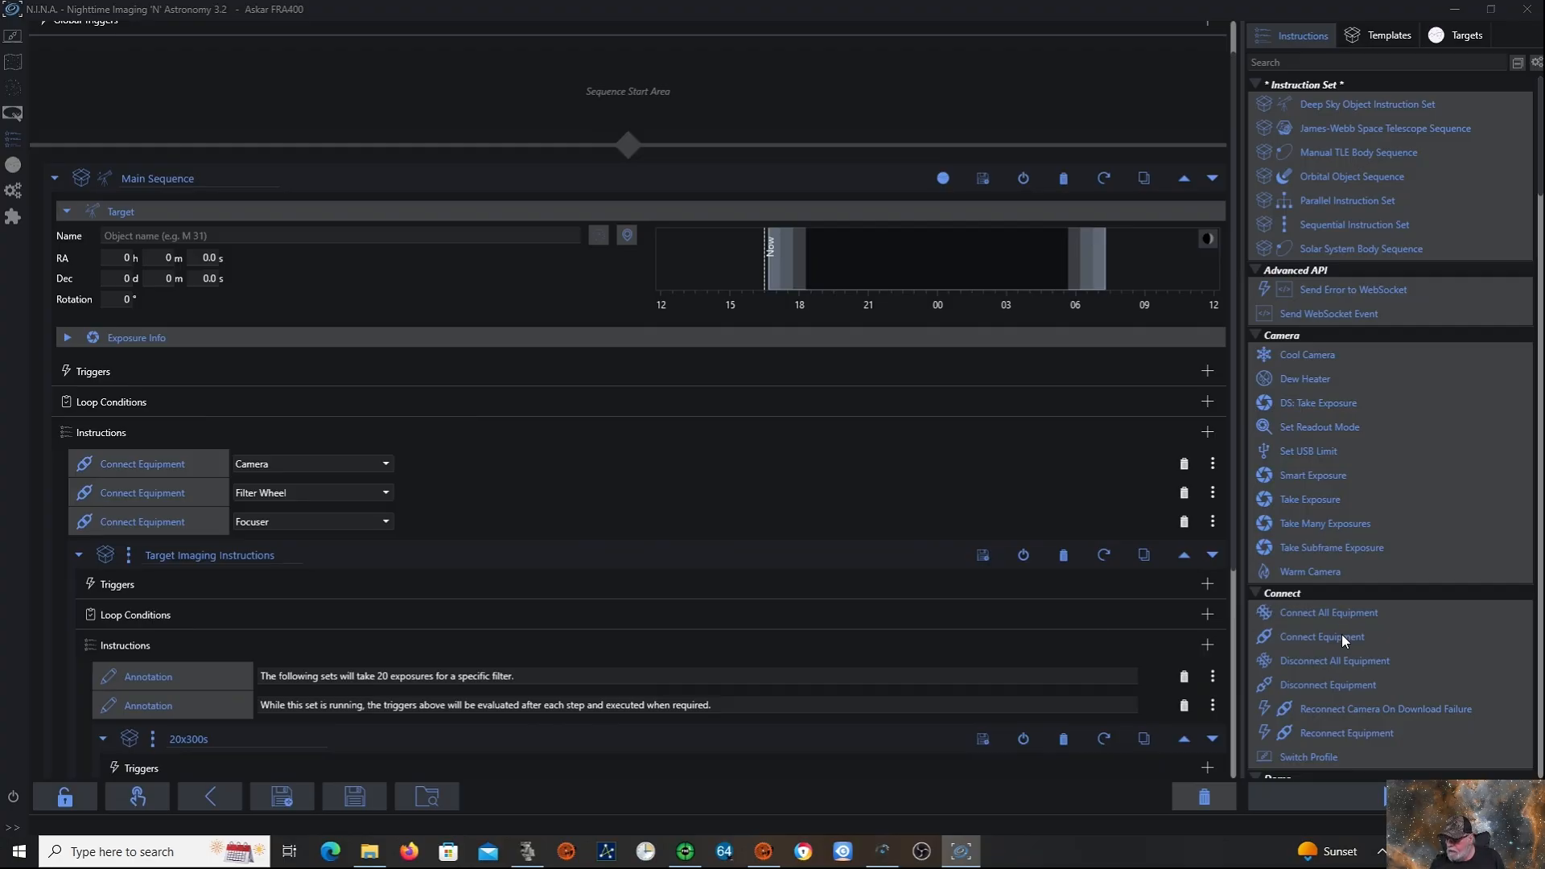
mouse_move(1341, 634)
mouse_down()
mouse_move(600, 511)
mouse_move(457, 513)
mouse_move(431, 534)
mouse_up()
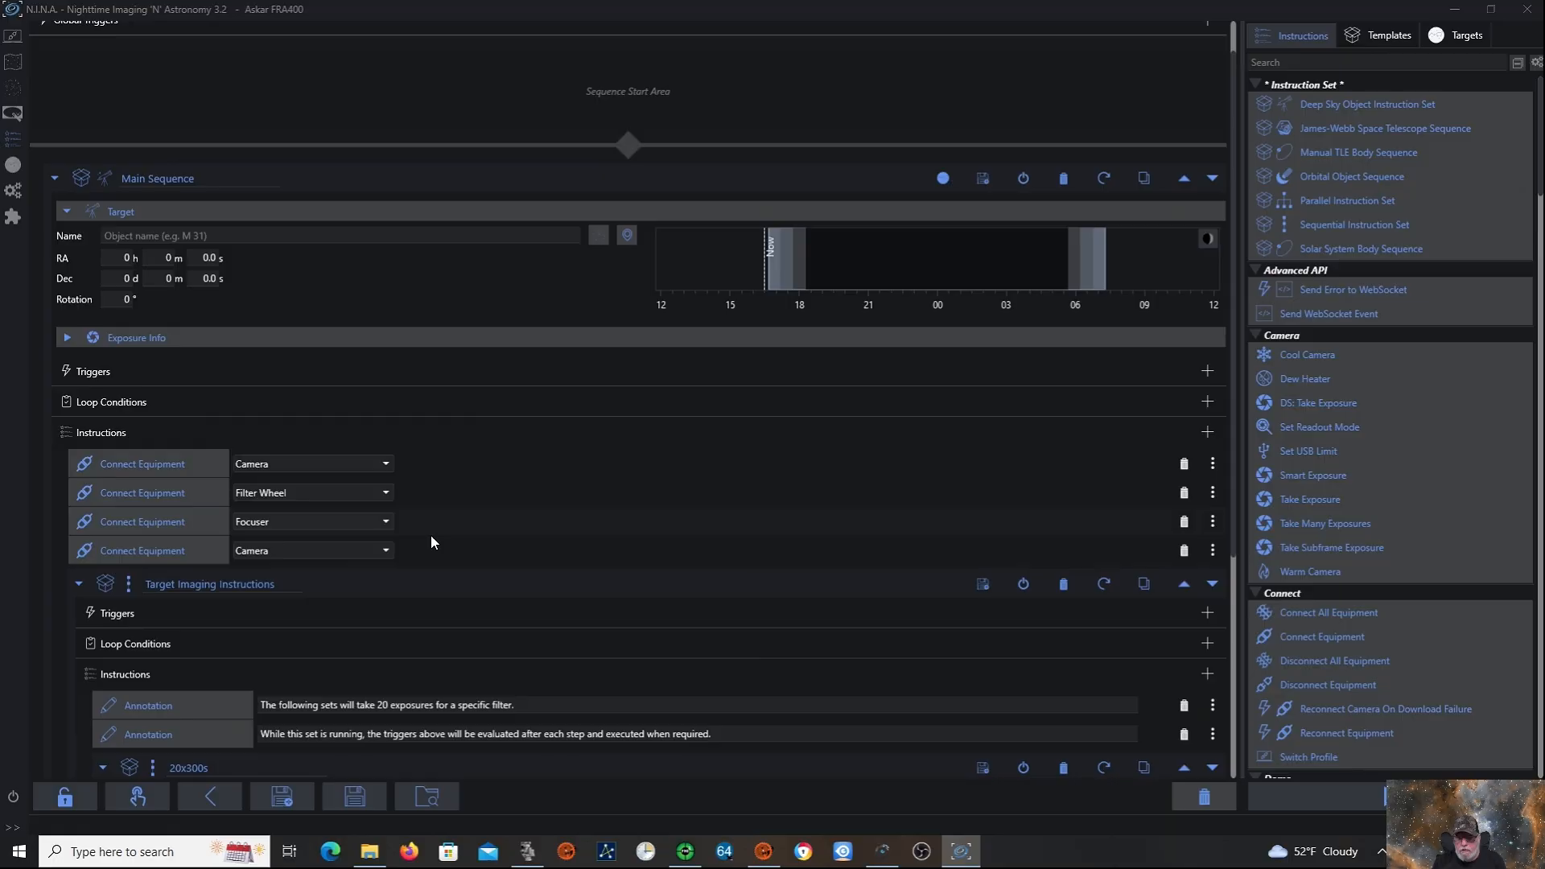
click(385, 550)
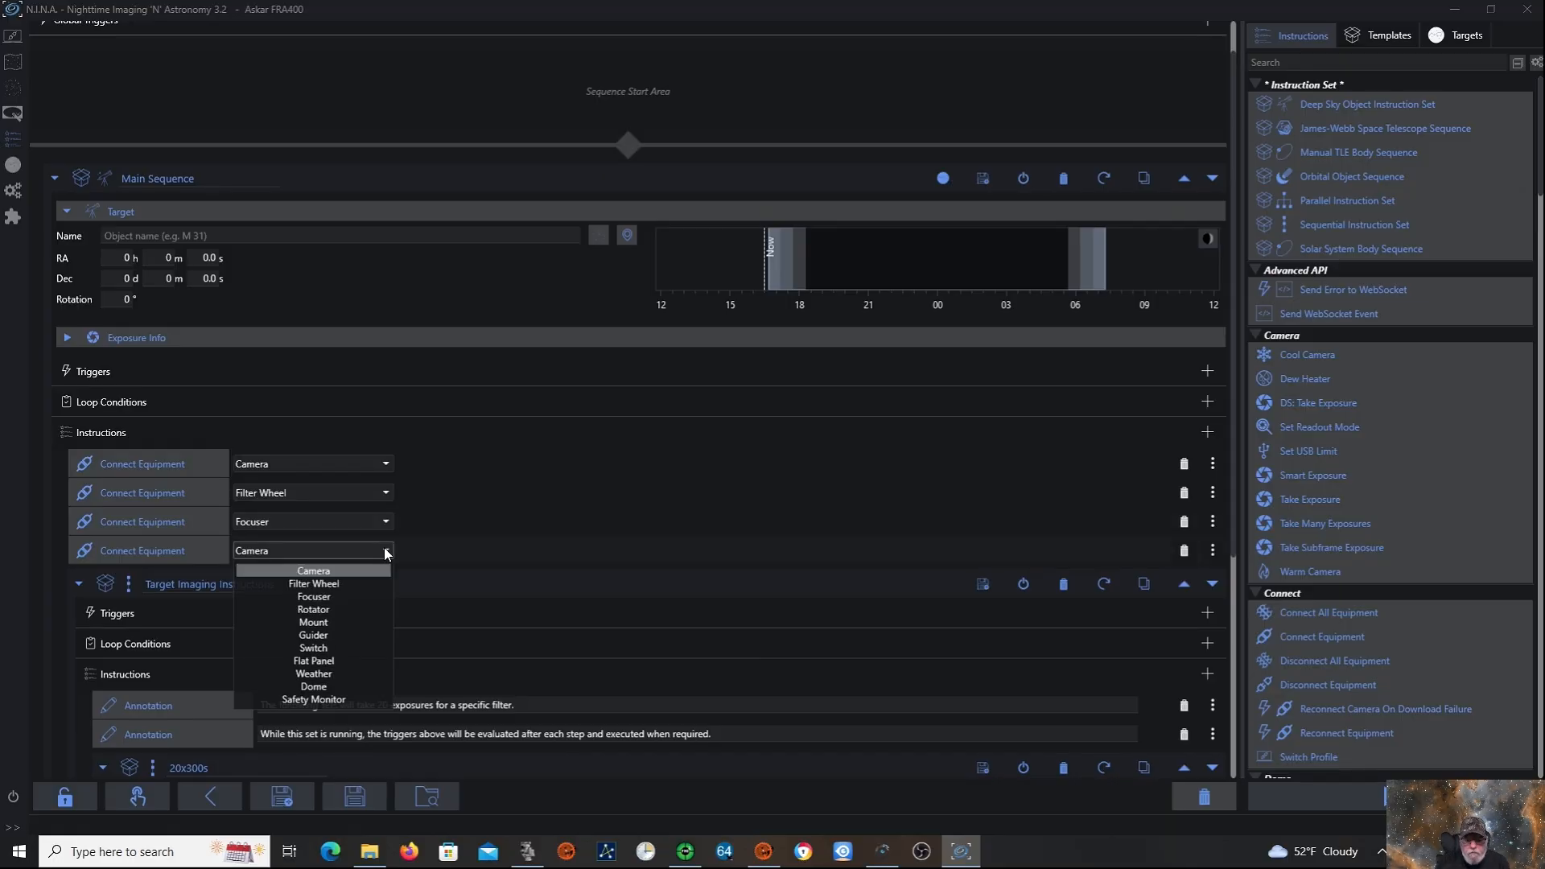
click(317, 625)
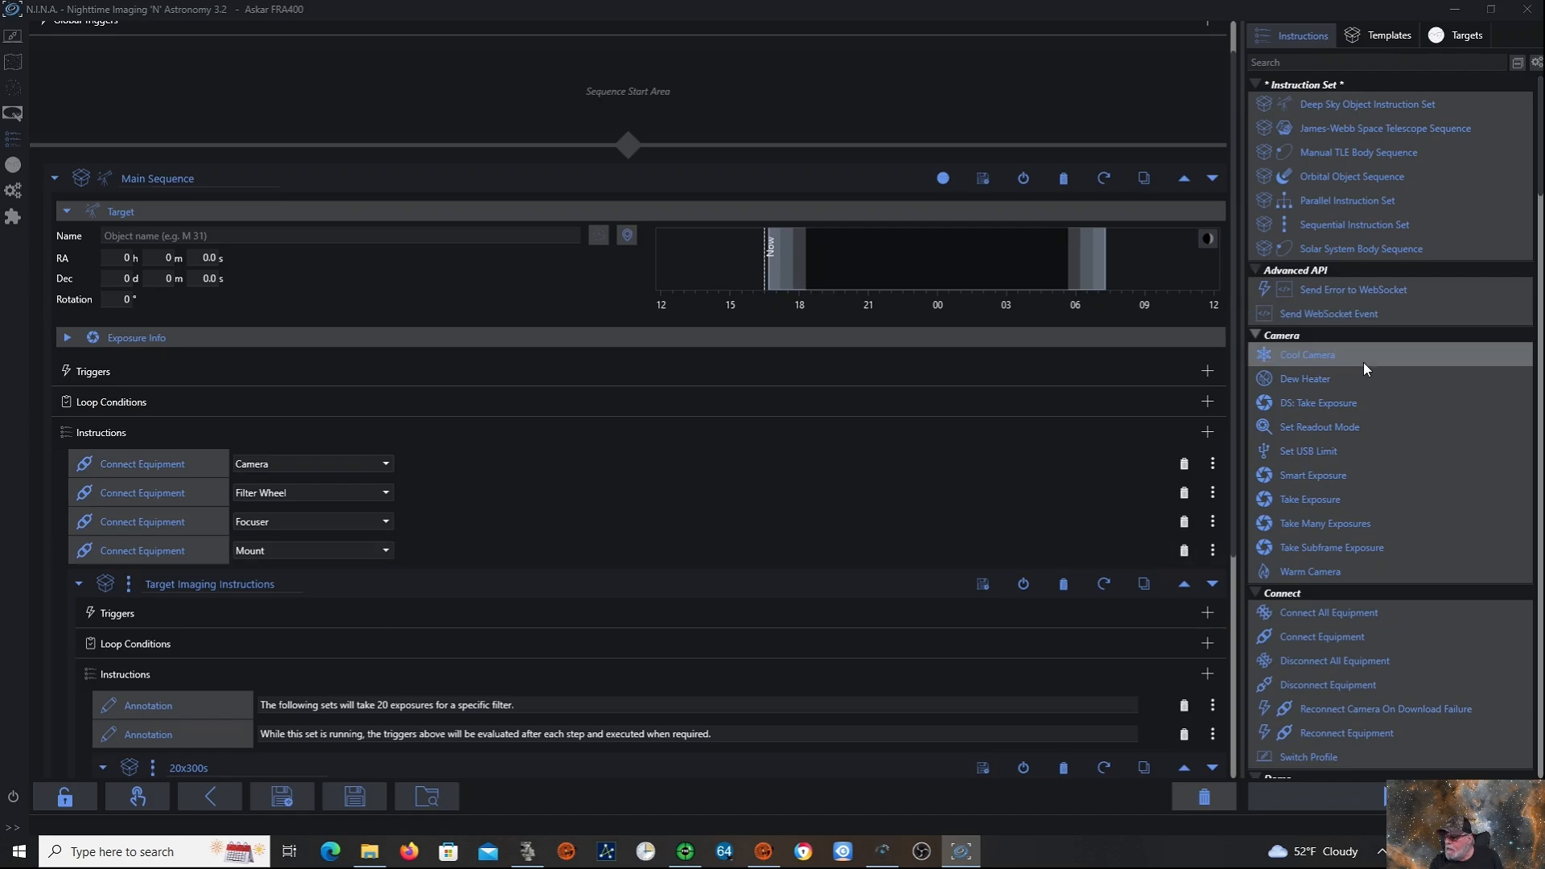
Insert a Cool Camera instruction after the camera connection, with temperature -10 °C and minimum duration 10 min.
drag(1363, 355, 313, 486)
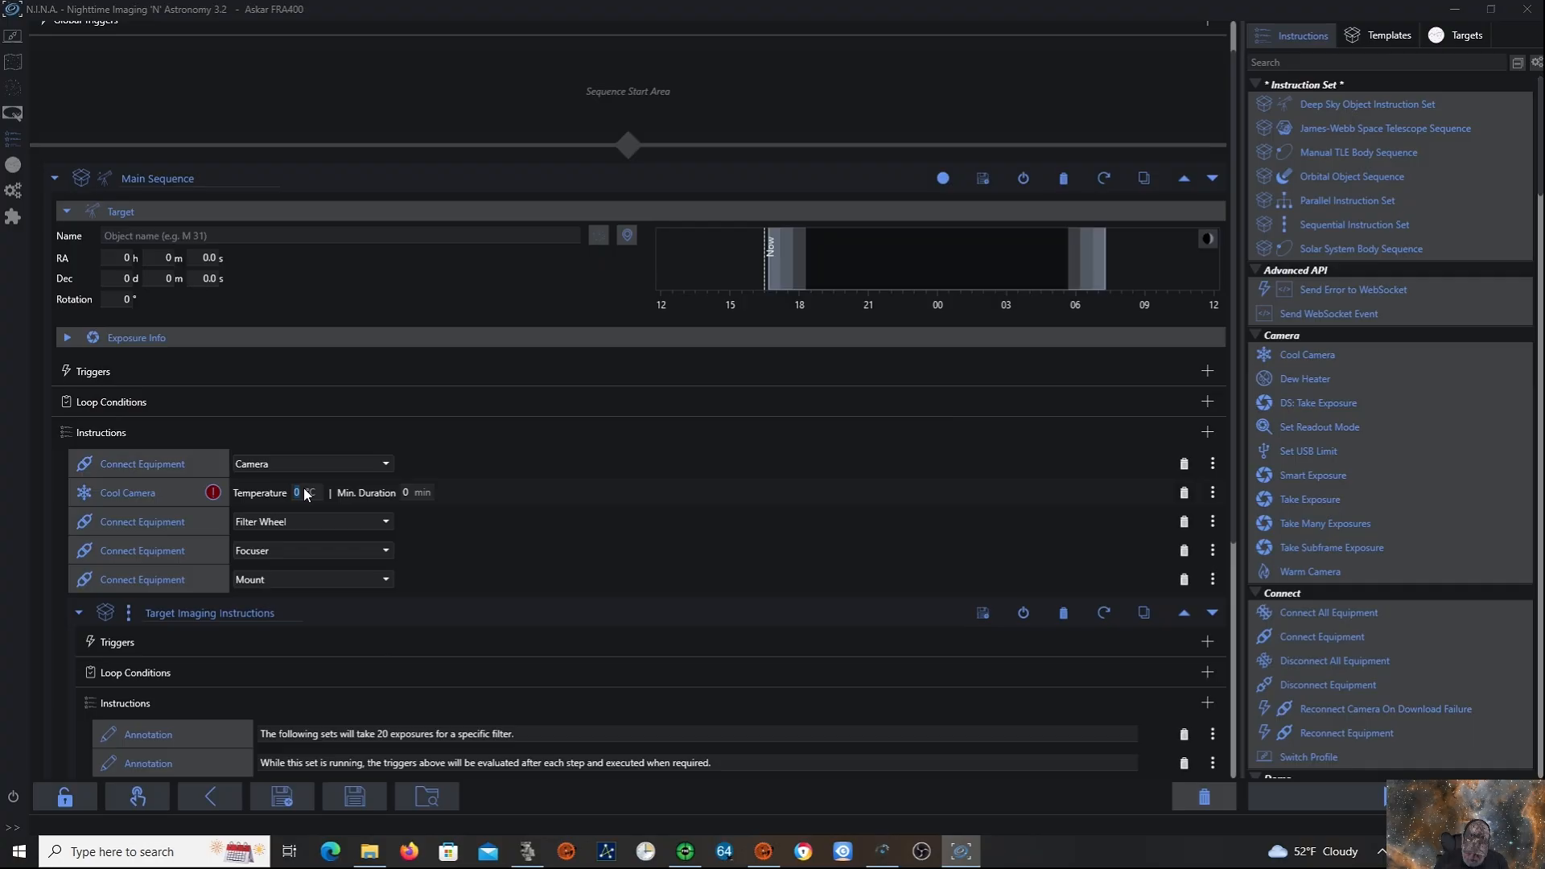
text(-10)
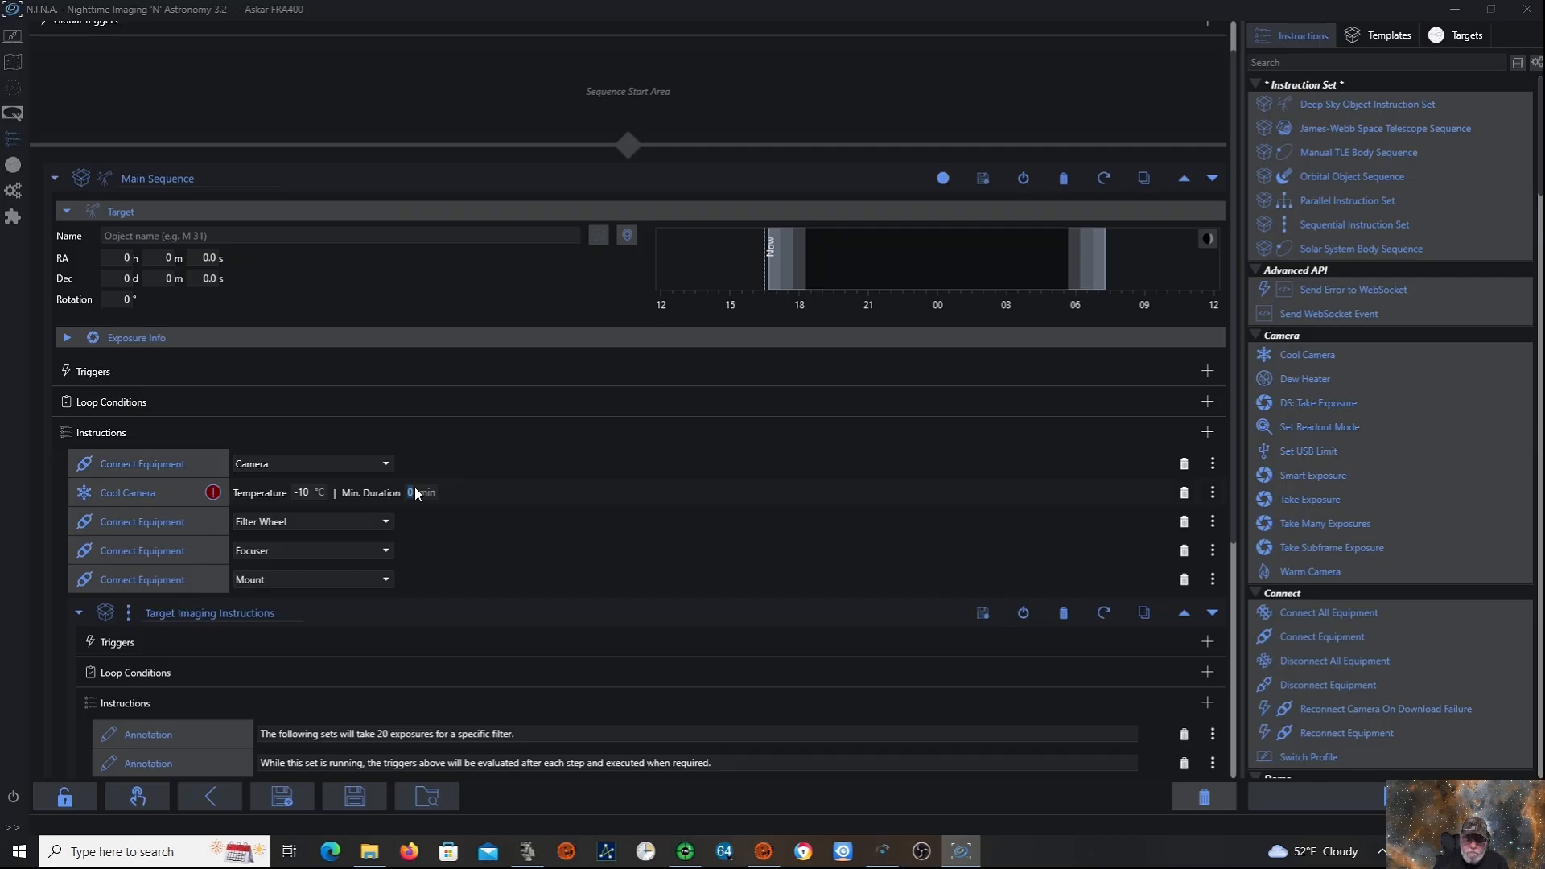
text(10)
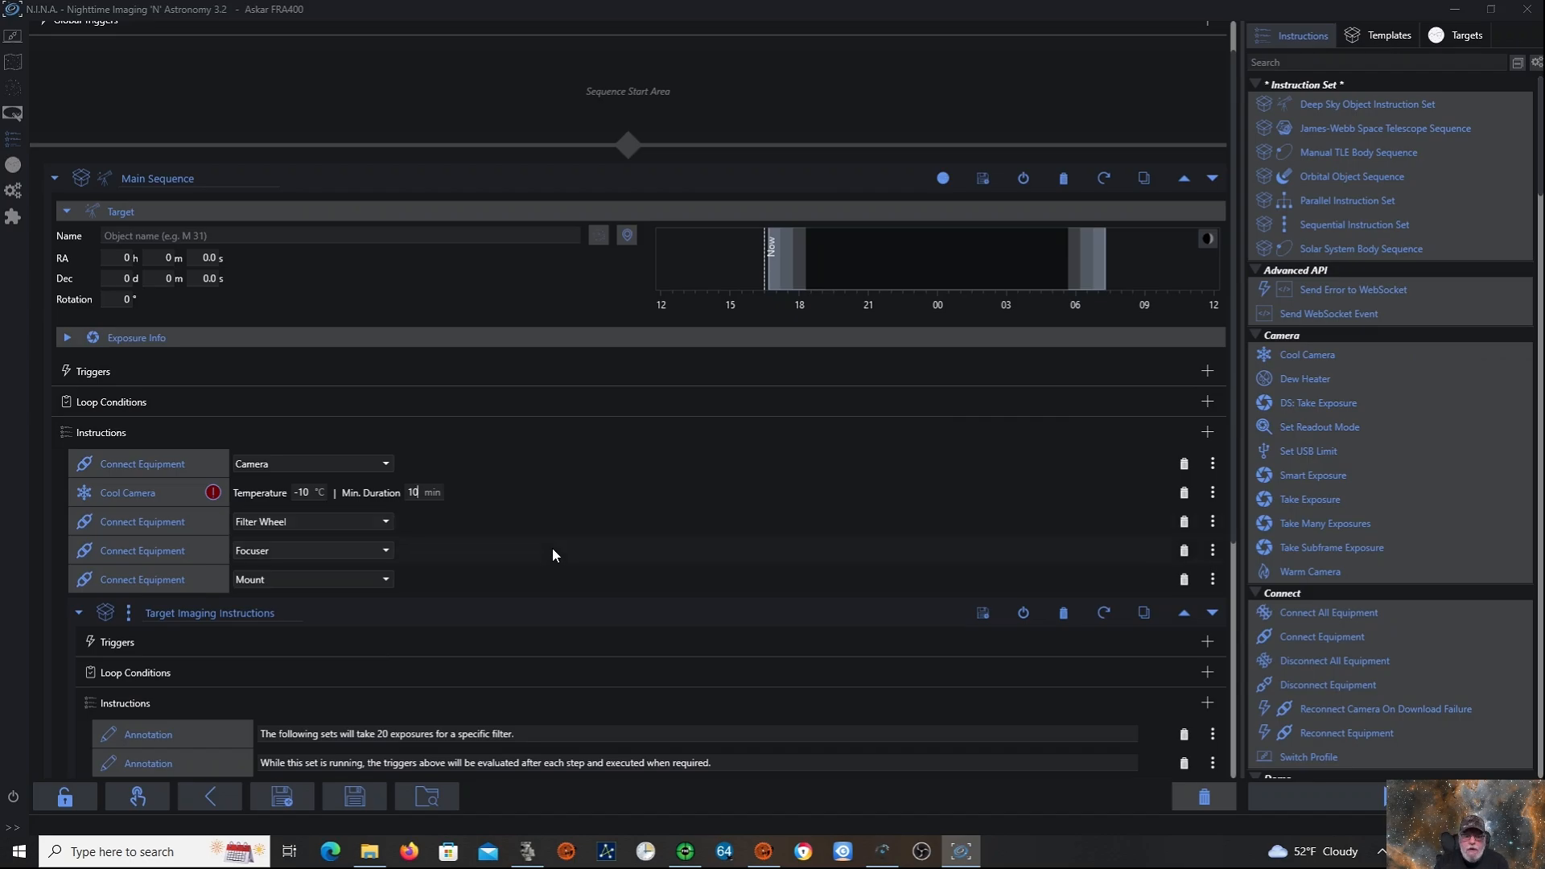
Add a Loop Until Time condition to the 20x300s instruction set, ending at Astronomical Dawn.
scroll(552, 550, down, 4)
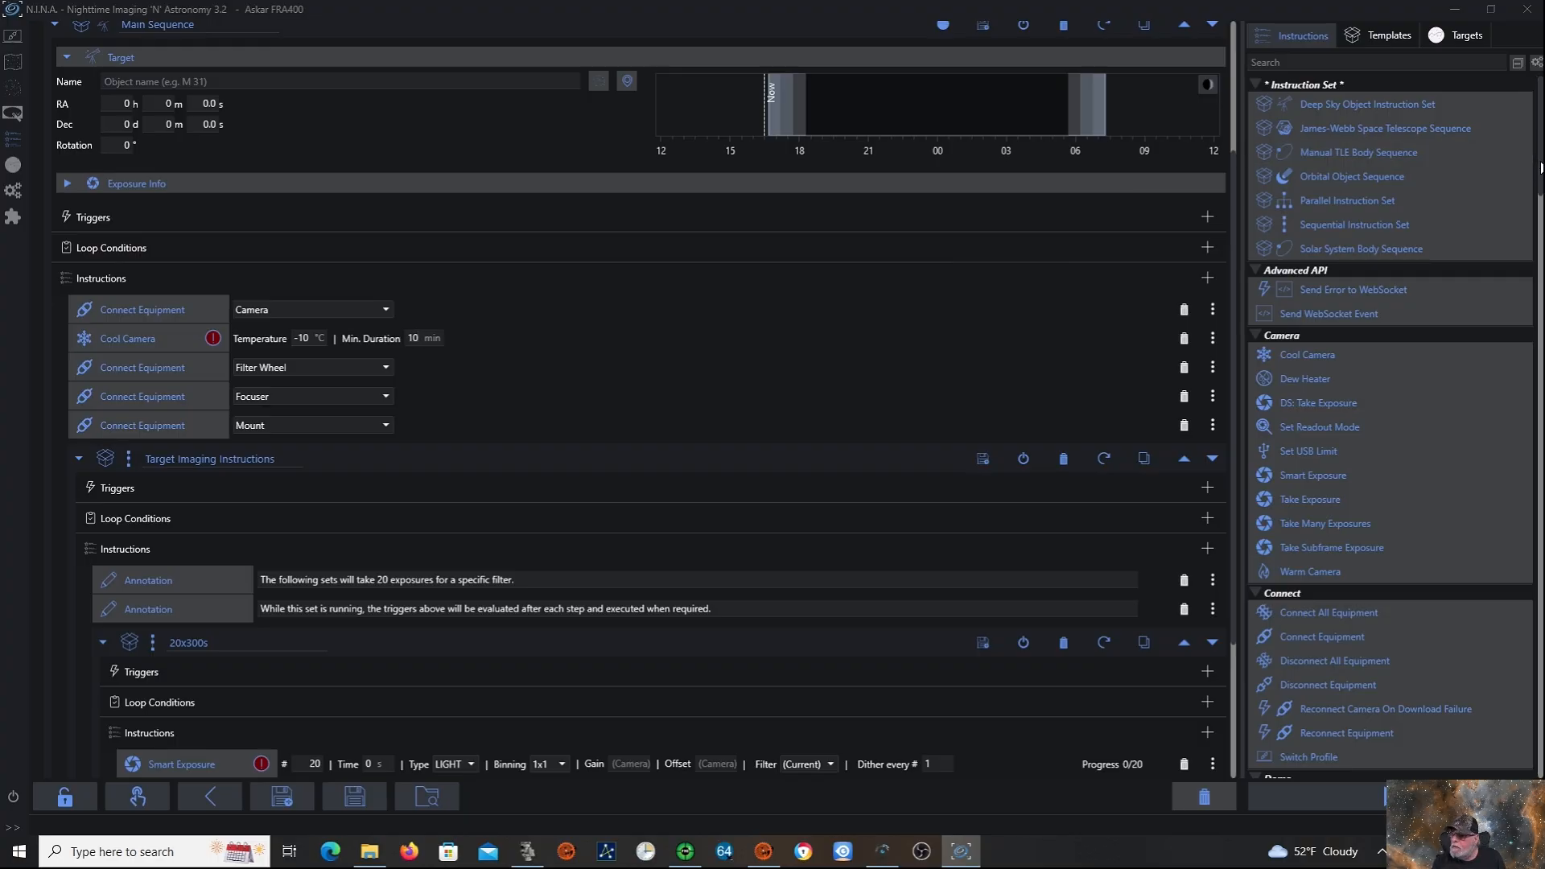
scroll(1539, 262, down, 15)
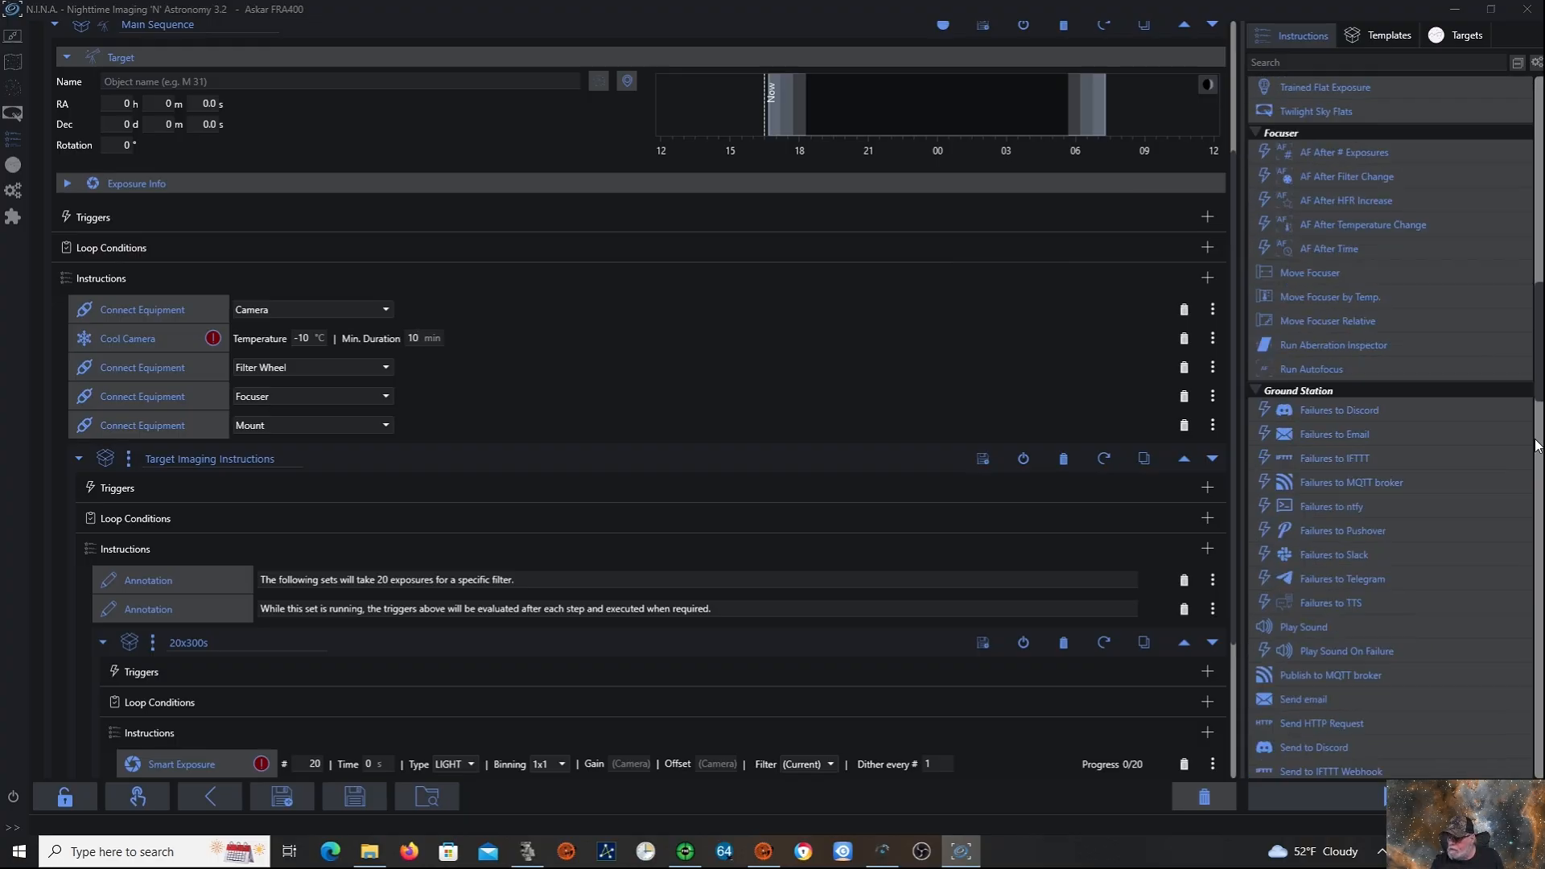
scroll(1540, 476, down, 5)
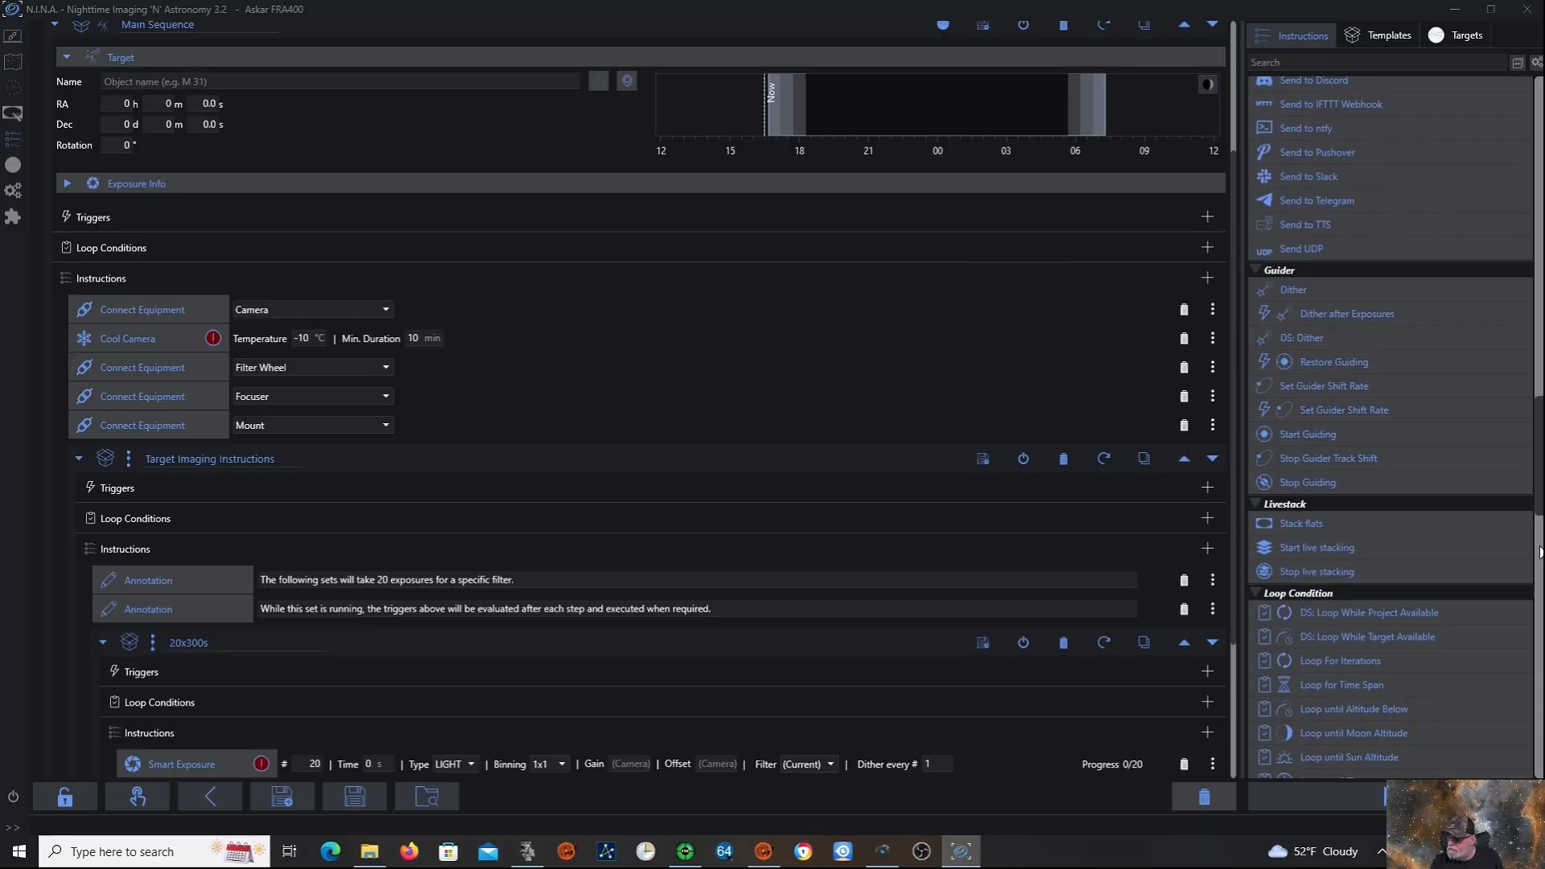
scroll(1538, 532, down, 6)
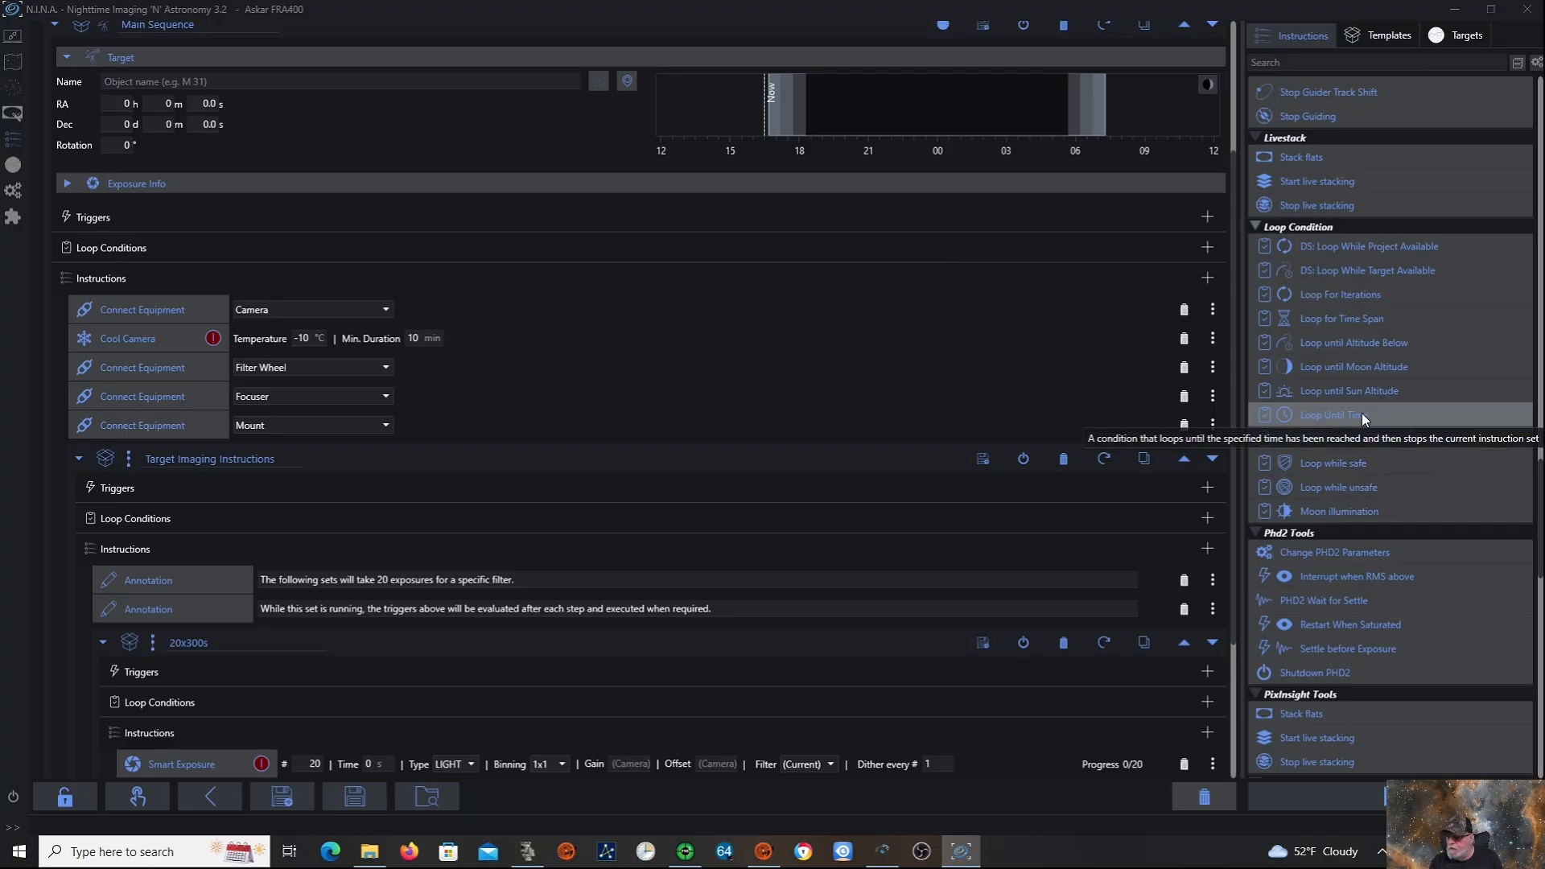
drag(1362, 412, 213, 691)
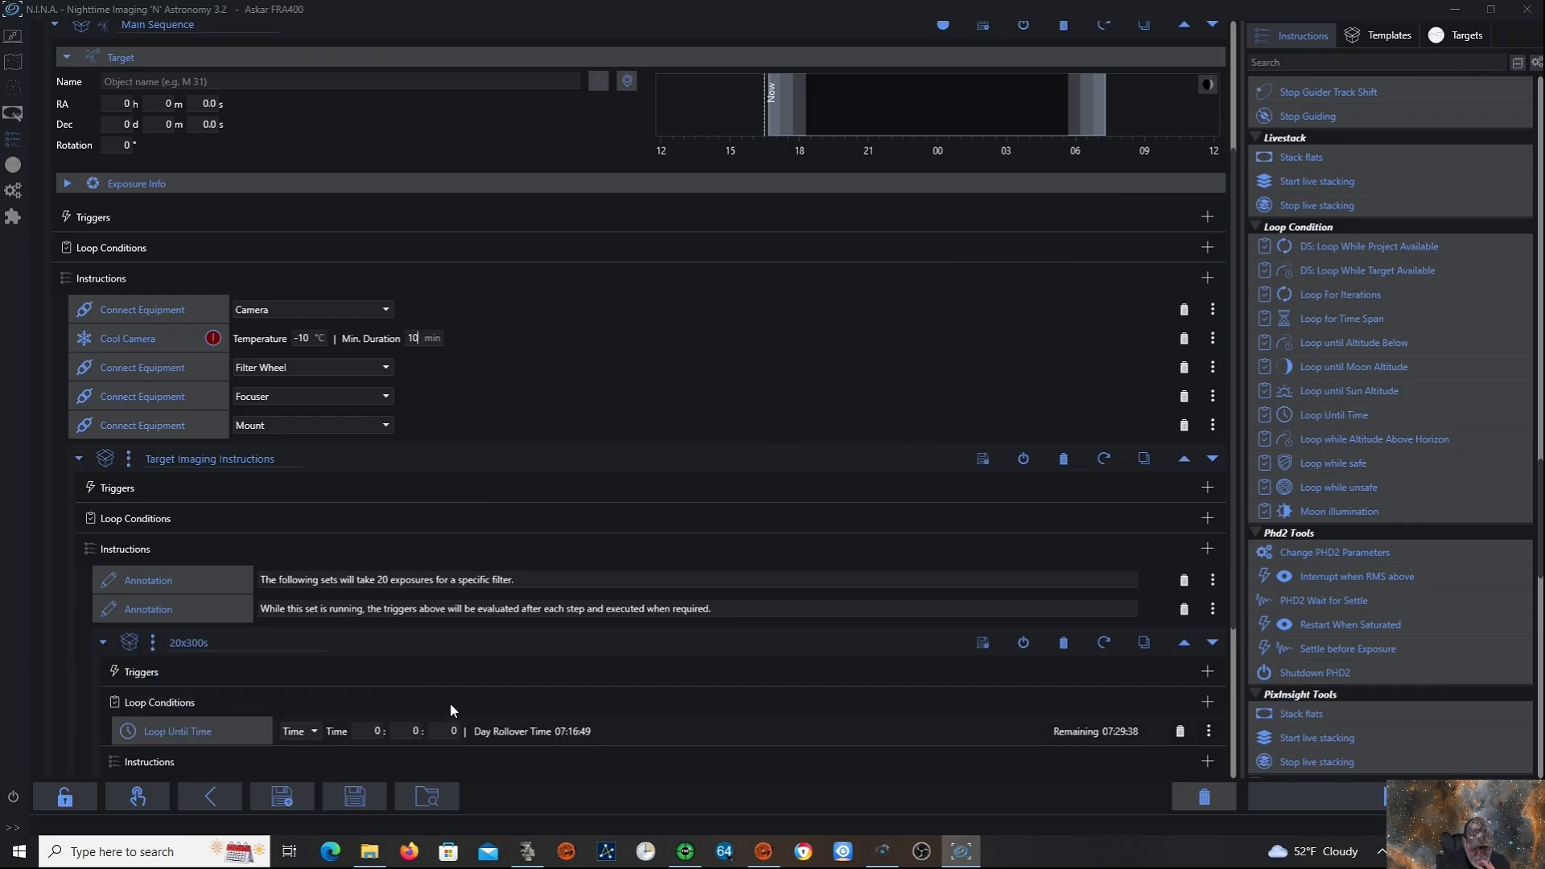
scroll(552, 698, down, 2)
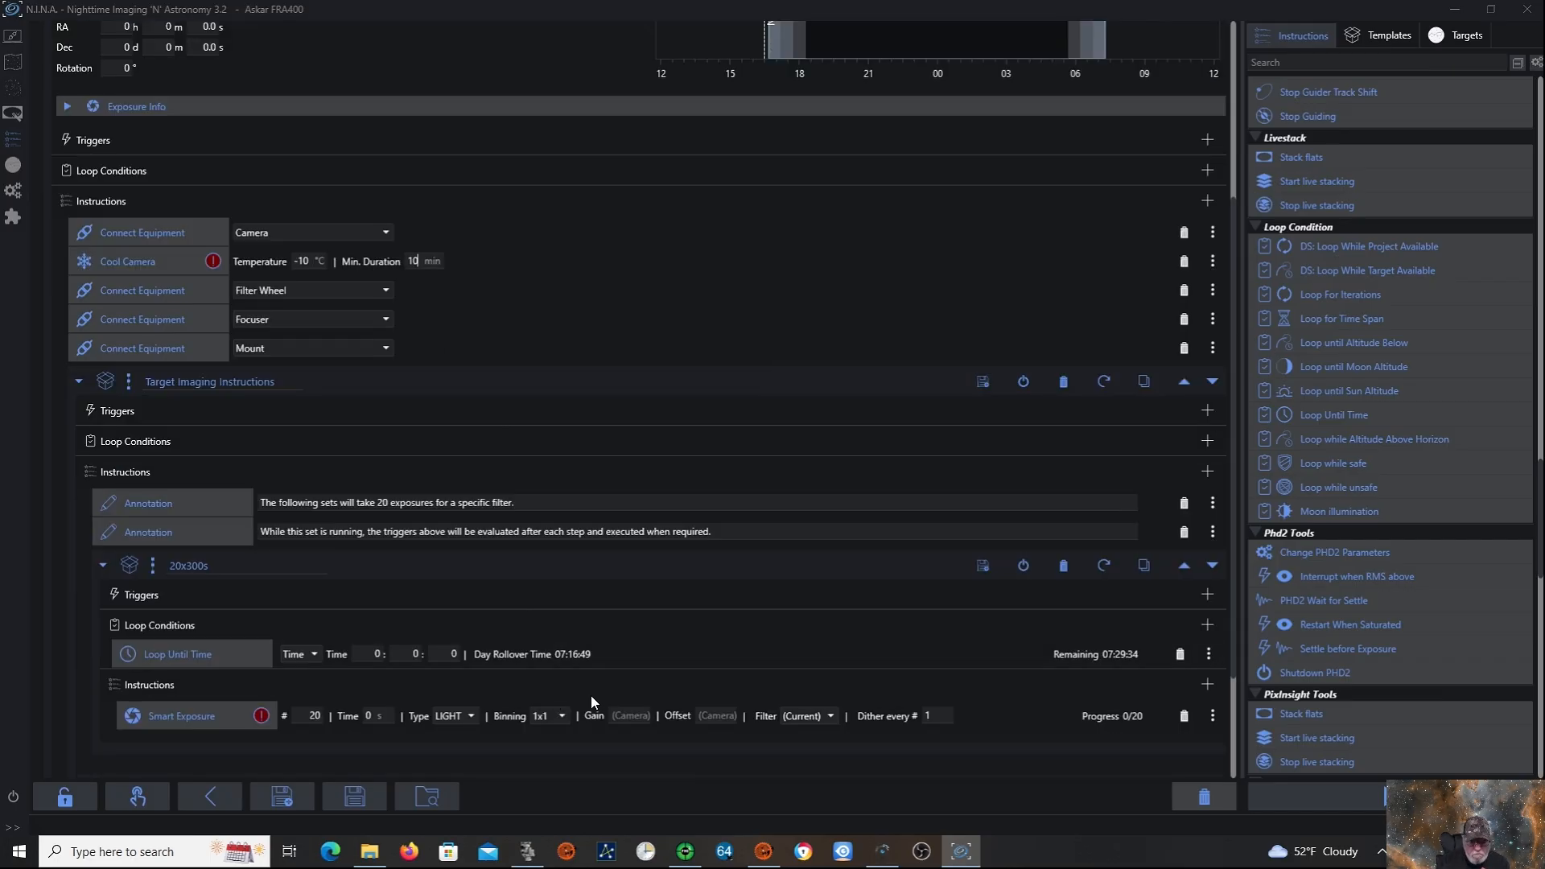
click(320, 658)
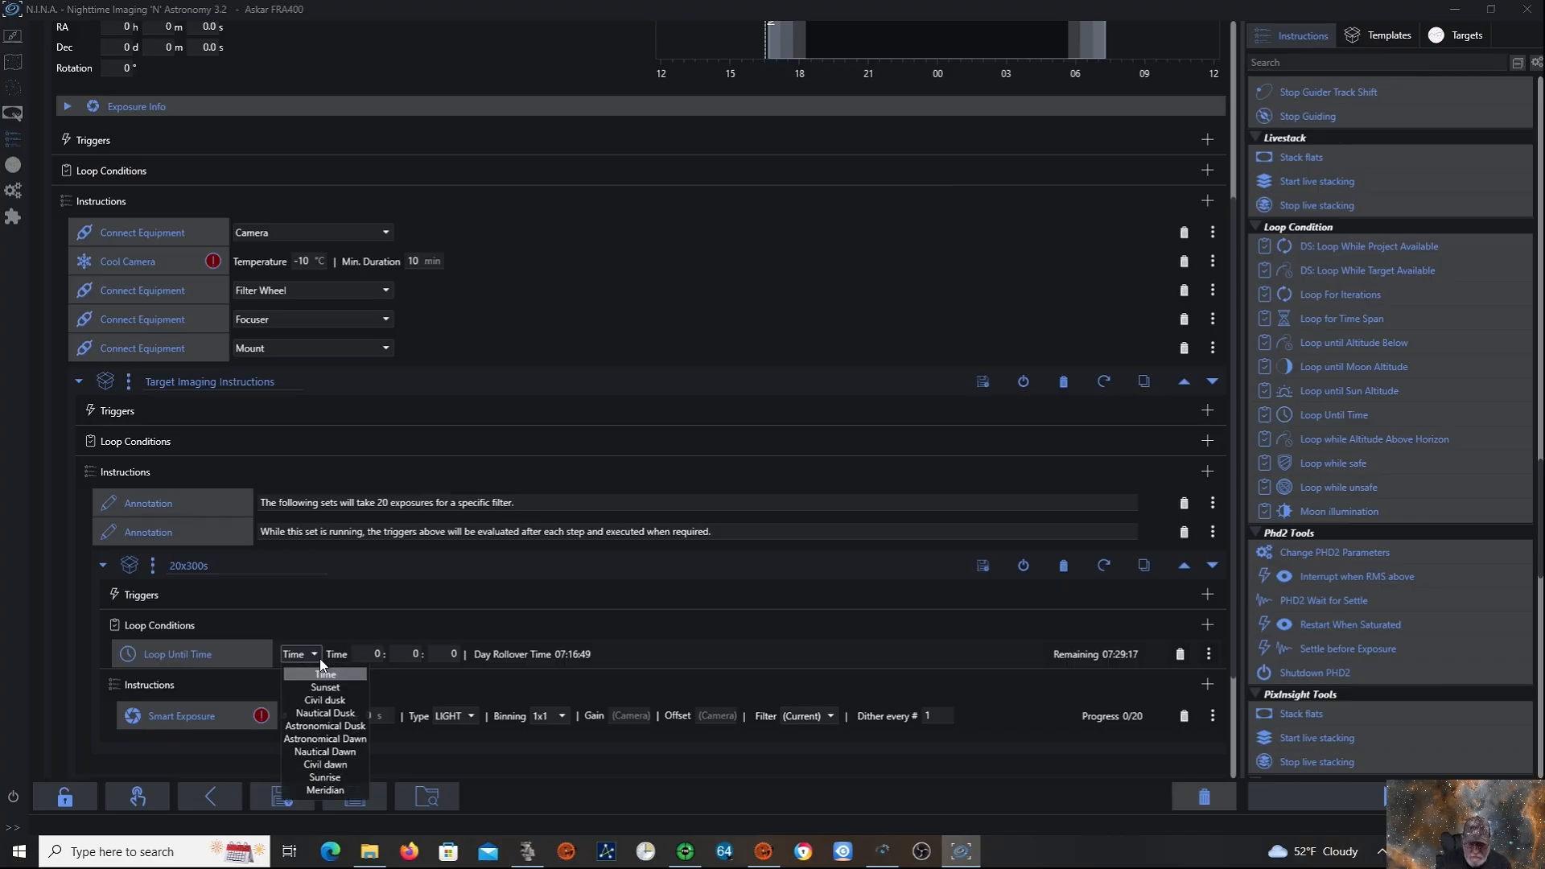
click(320, 738)
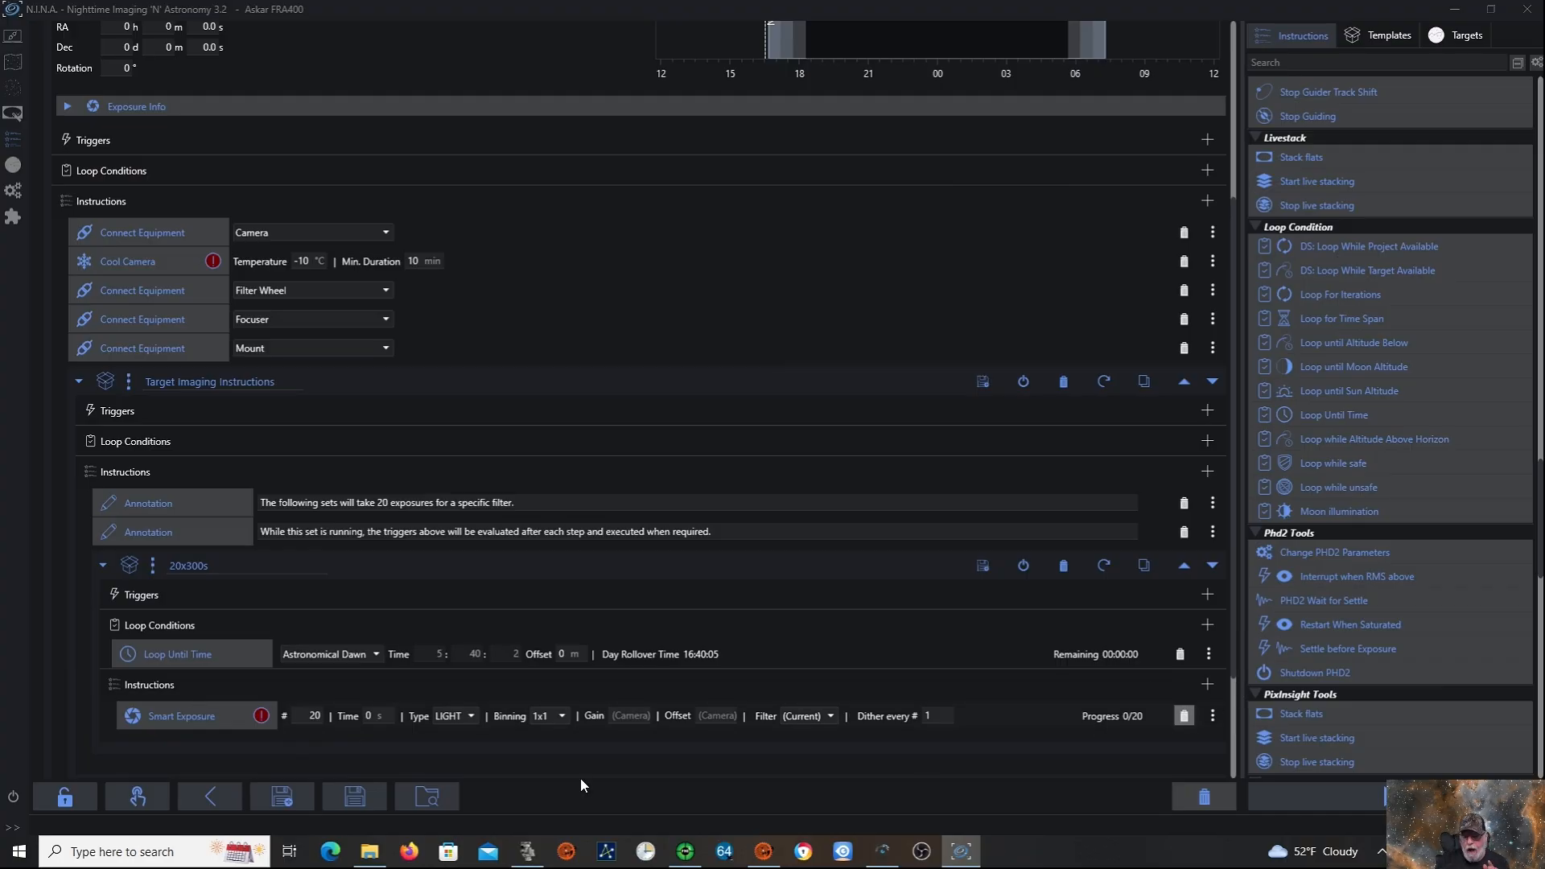
Replace the Smart Exposure in the 20x300s set with a Take Exposure instruction of 300 s.
click(1184, 716)
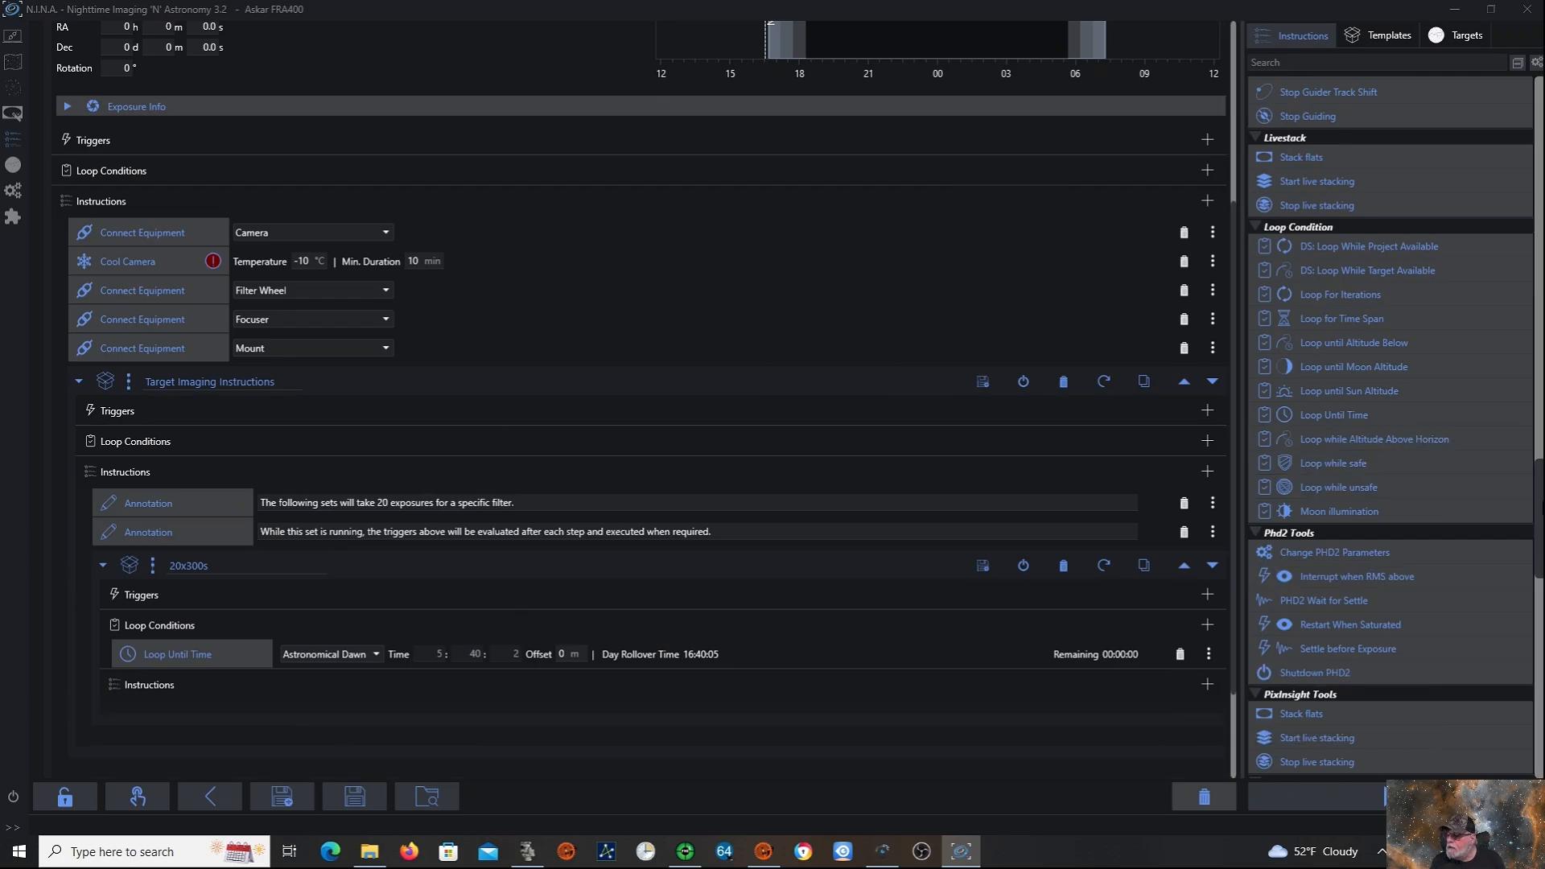
scroll(1392, 419, up, 10)
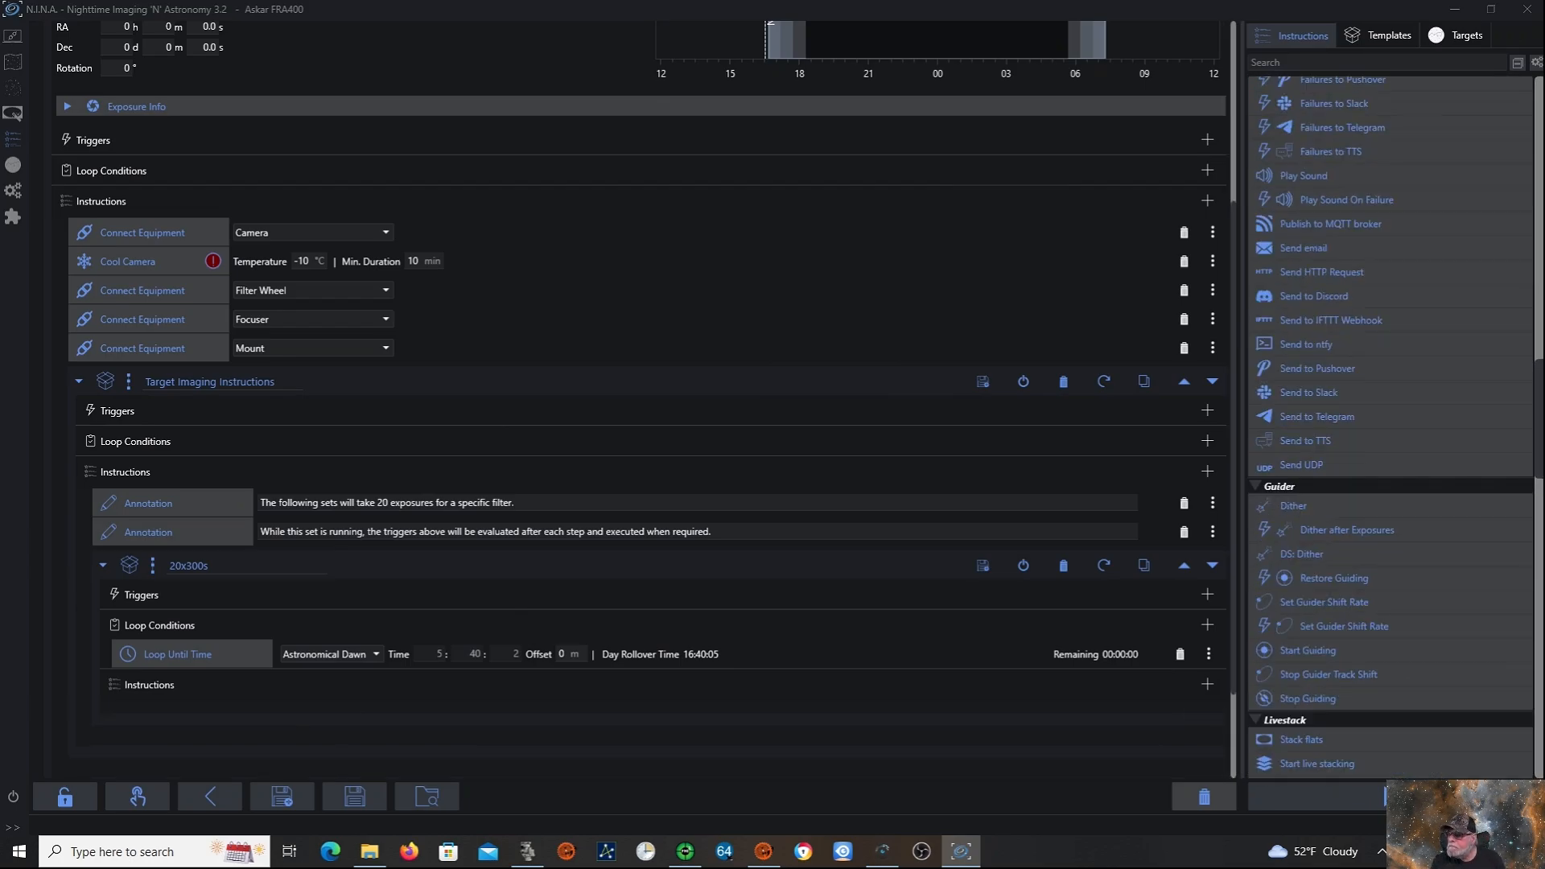
scroll(1539, 280, up, 5)
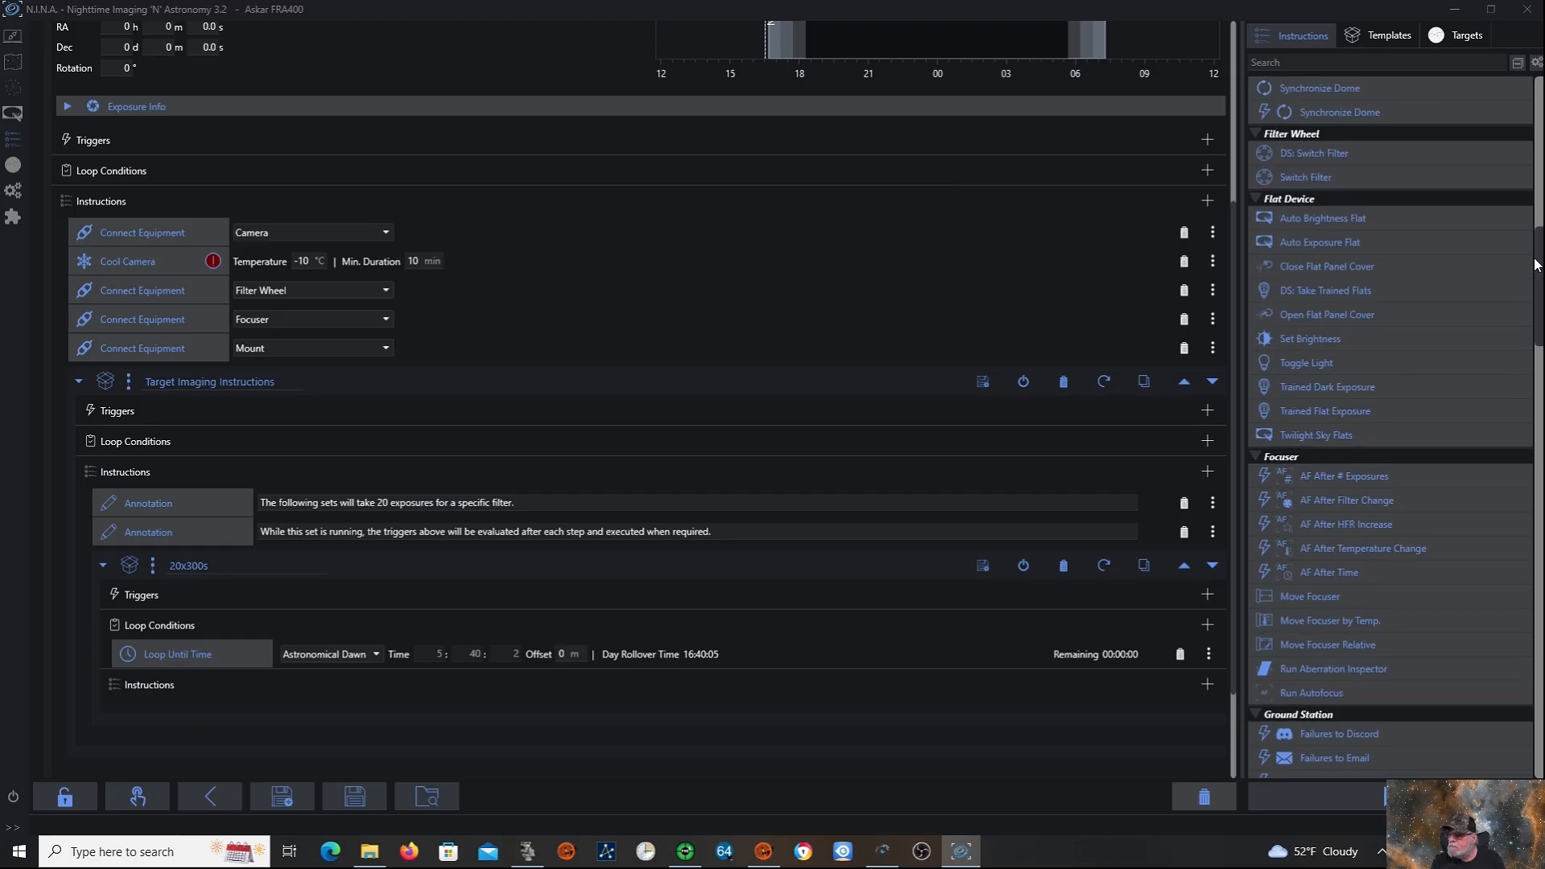
scroll(1392, 434, up, 3)
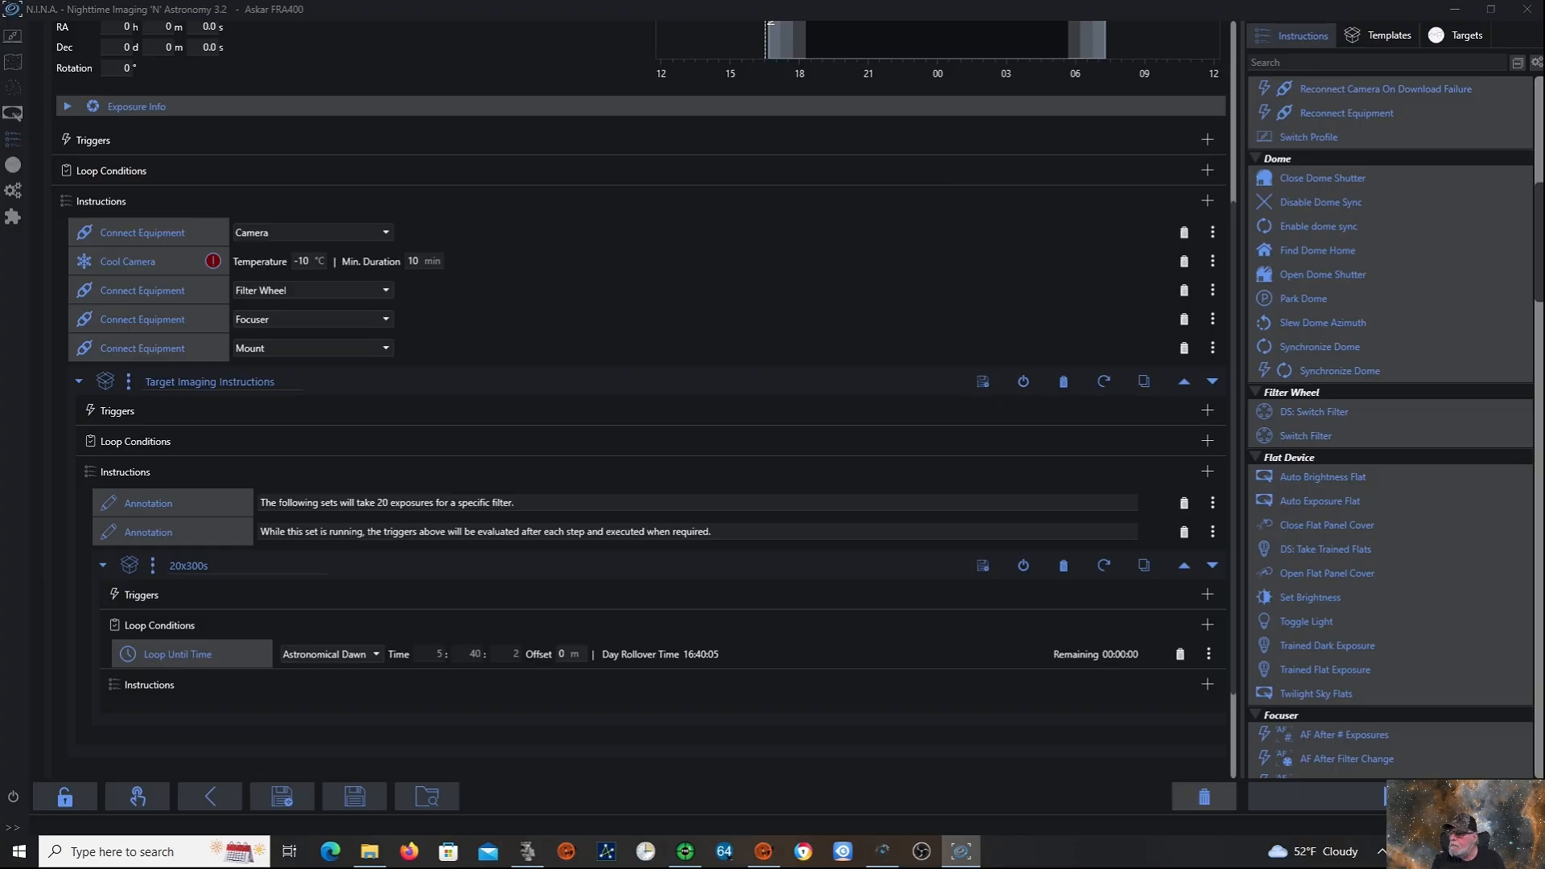
scroll(1447, 190, up, 8)
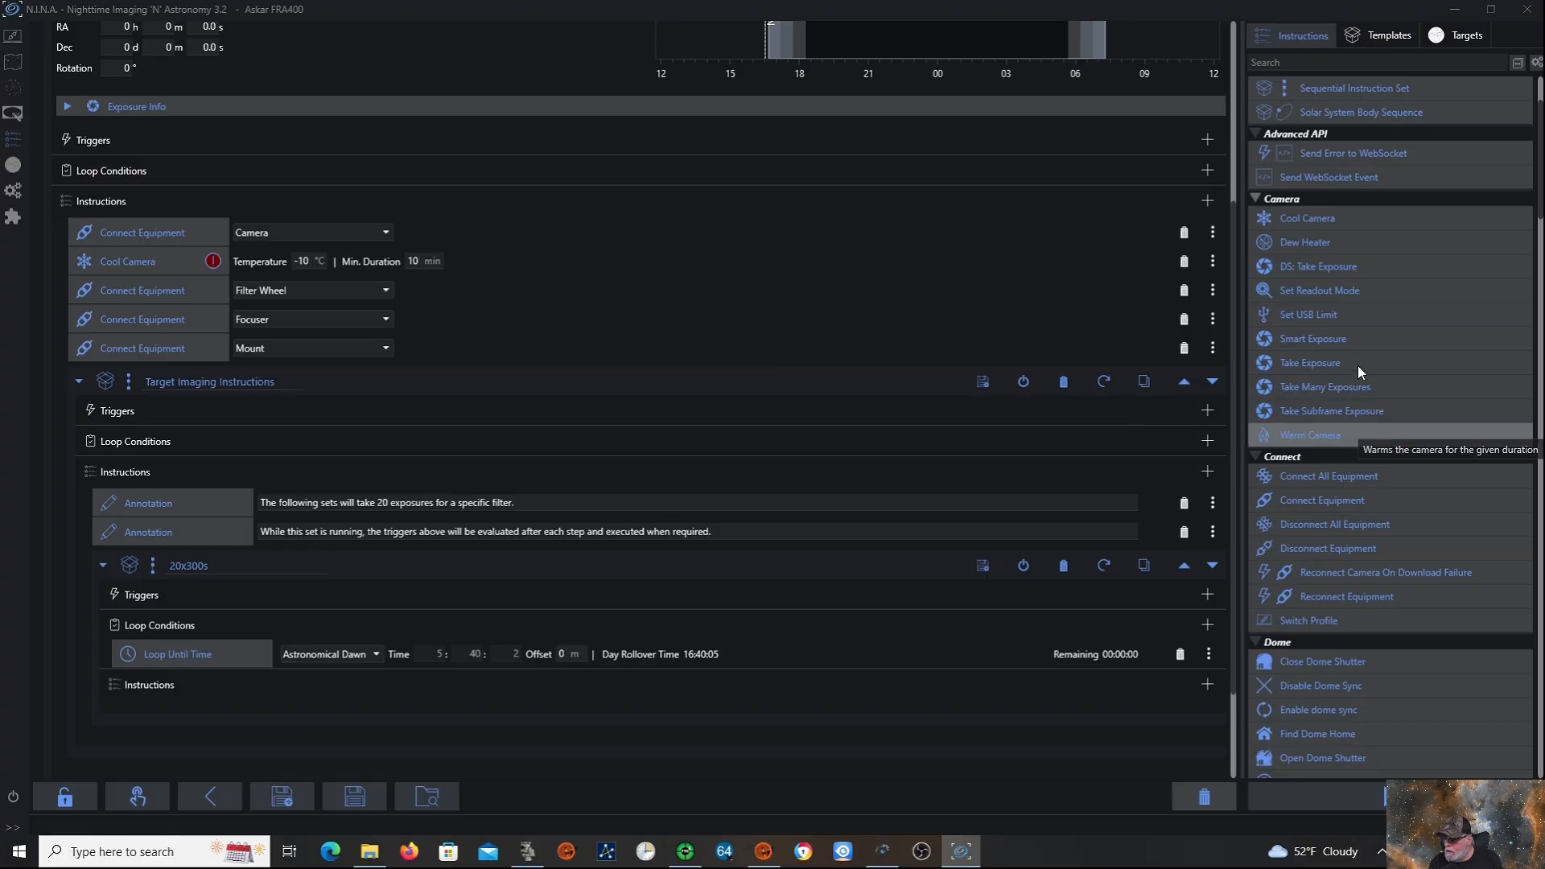
mouse_move(1356, 365)
mouse_down()
mouse_move(1214, 390)
mouse_move(460, 653)
mouse_move(259, 706)
mouse_up()
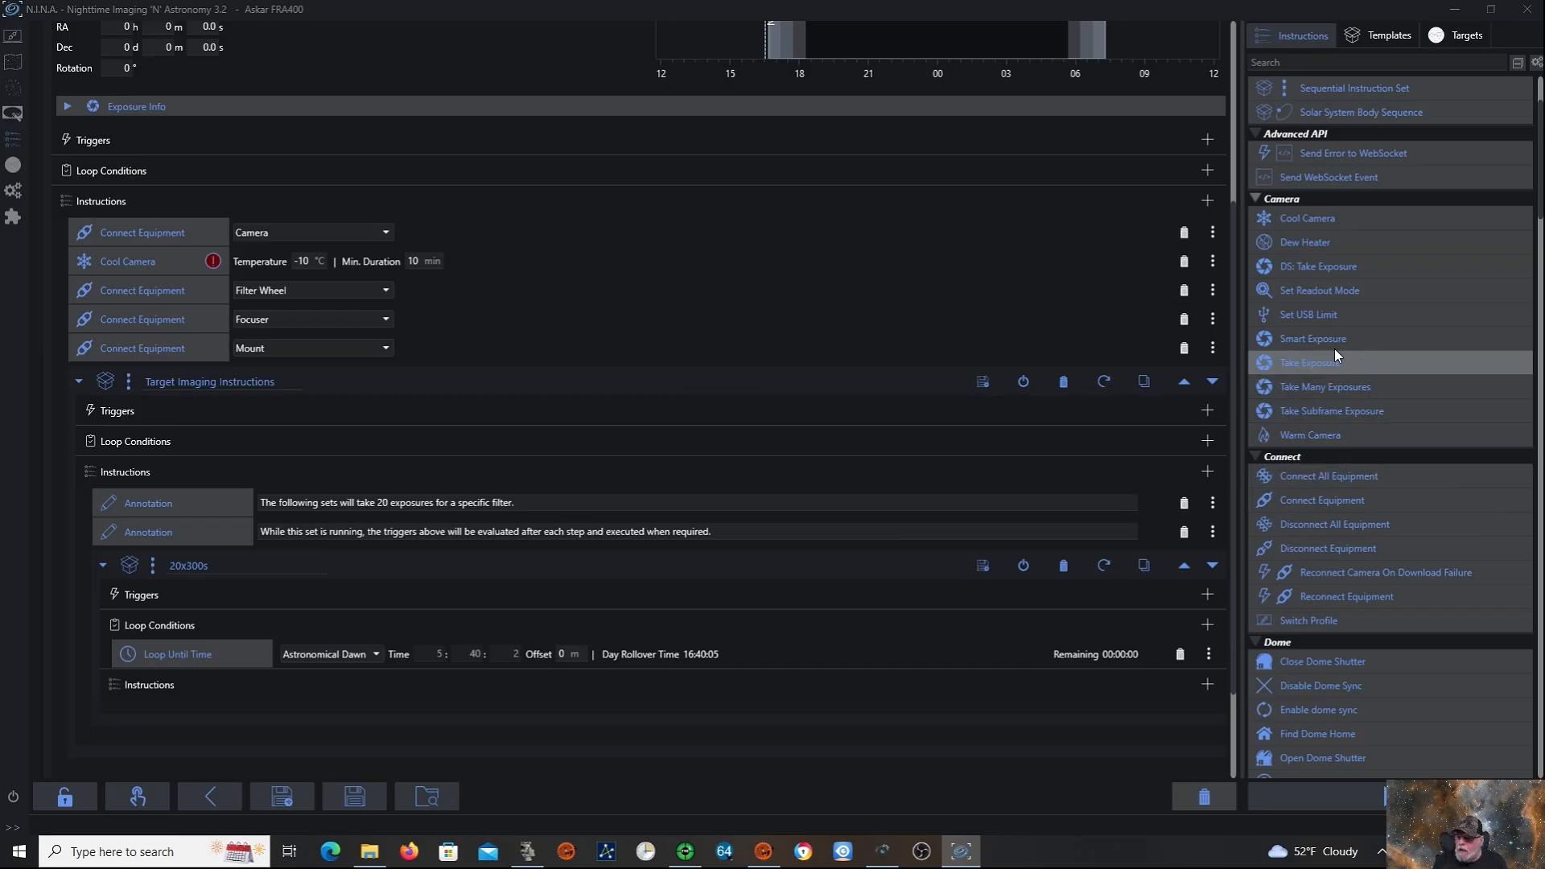
drag(1330, 364, 176, 692)
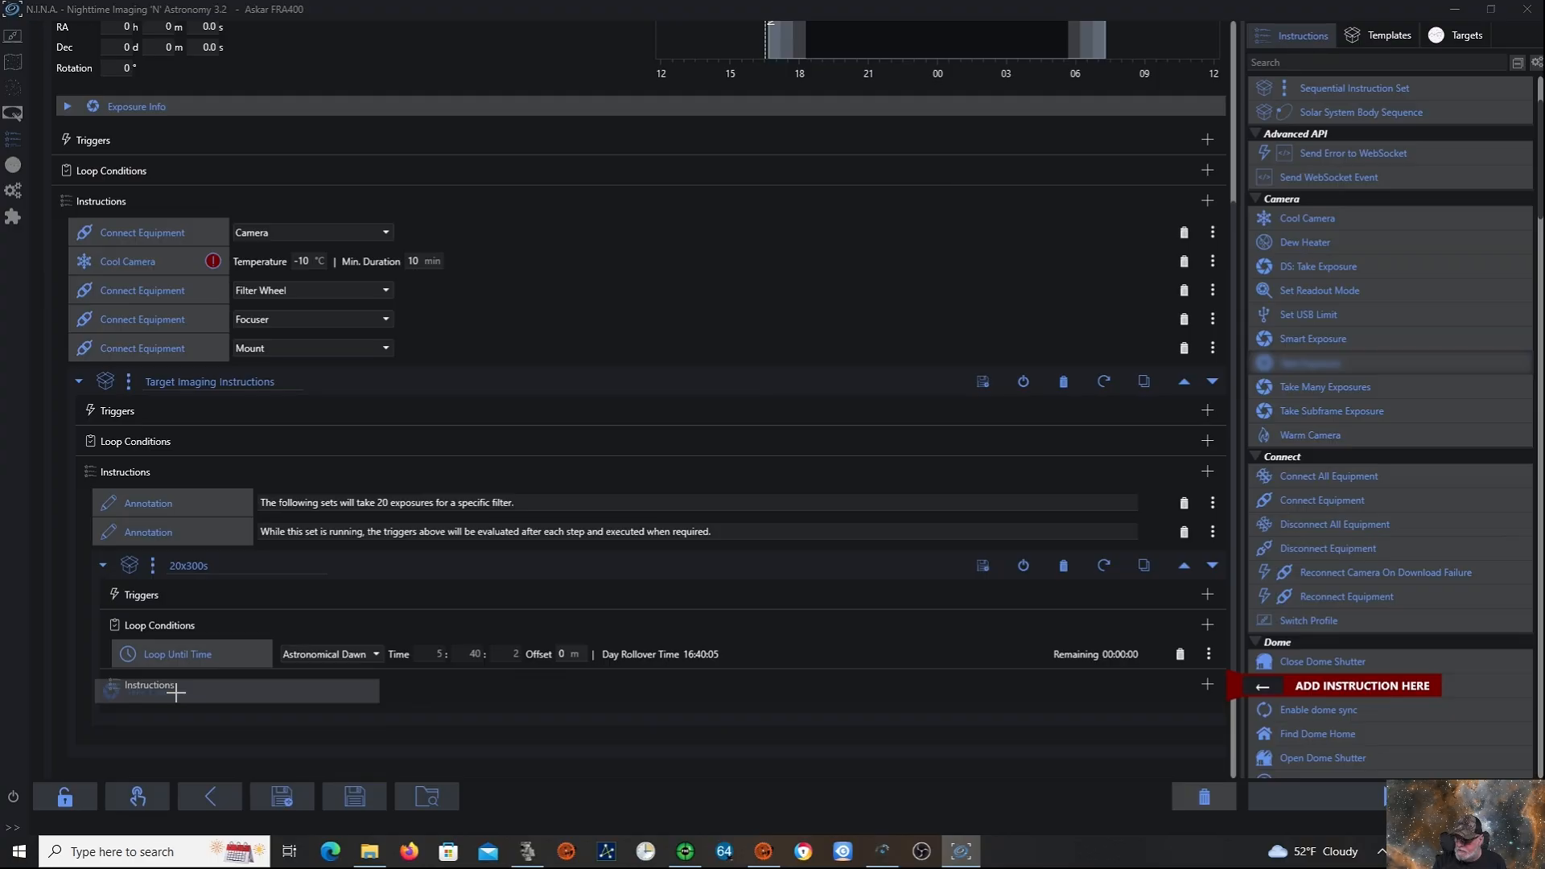
drag(176, 692, 178, 694)
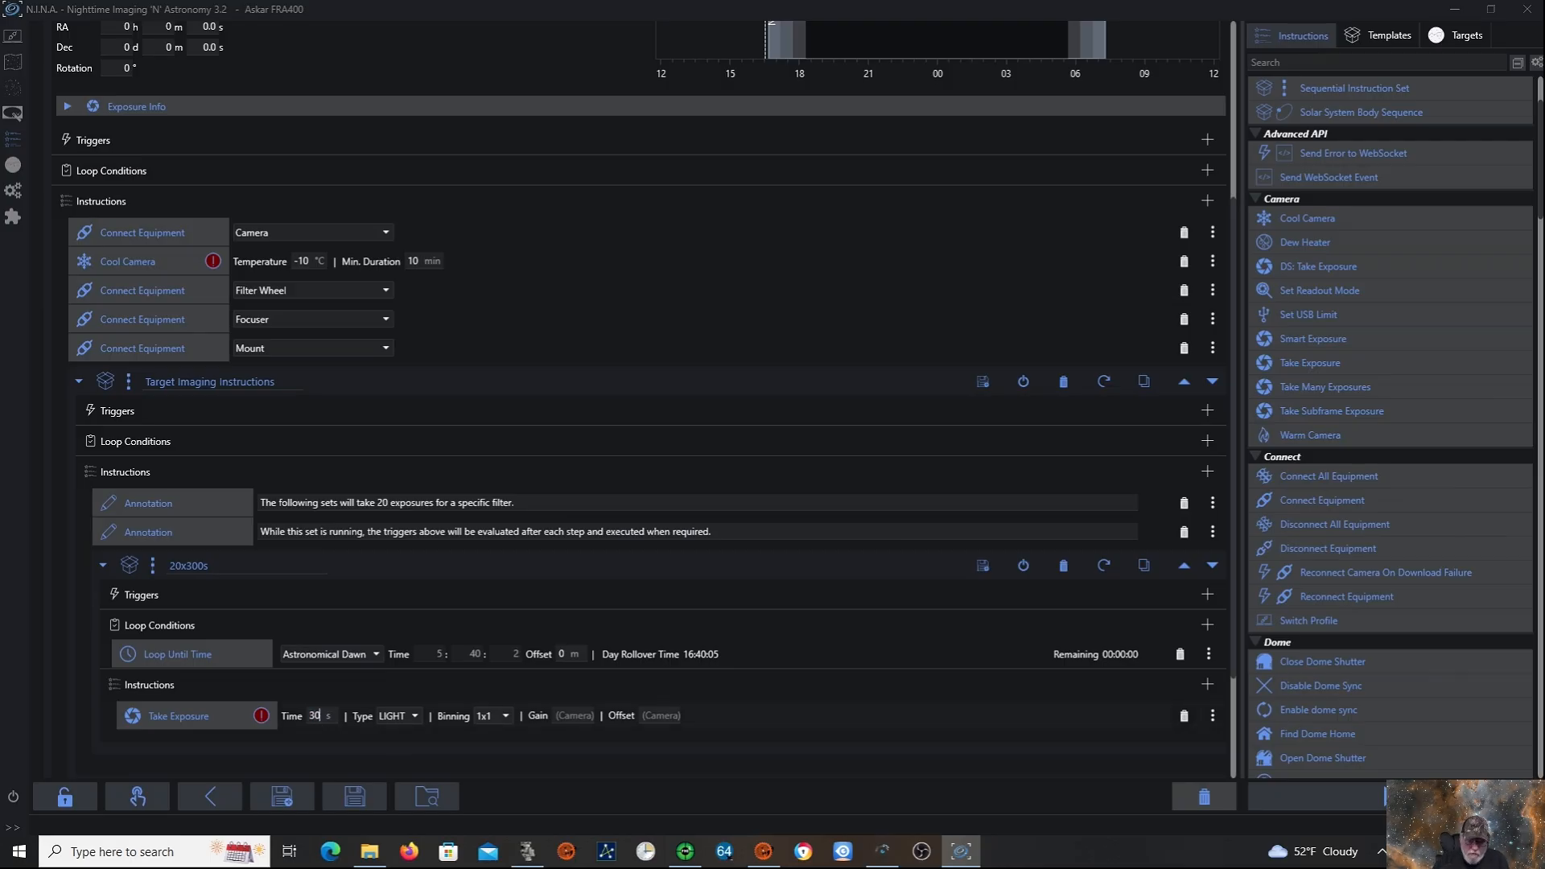
text(300)
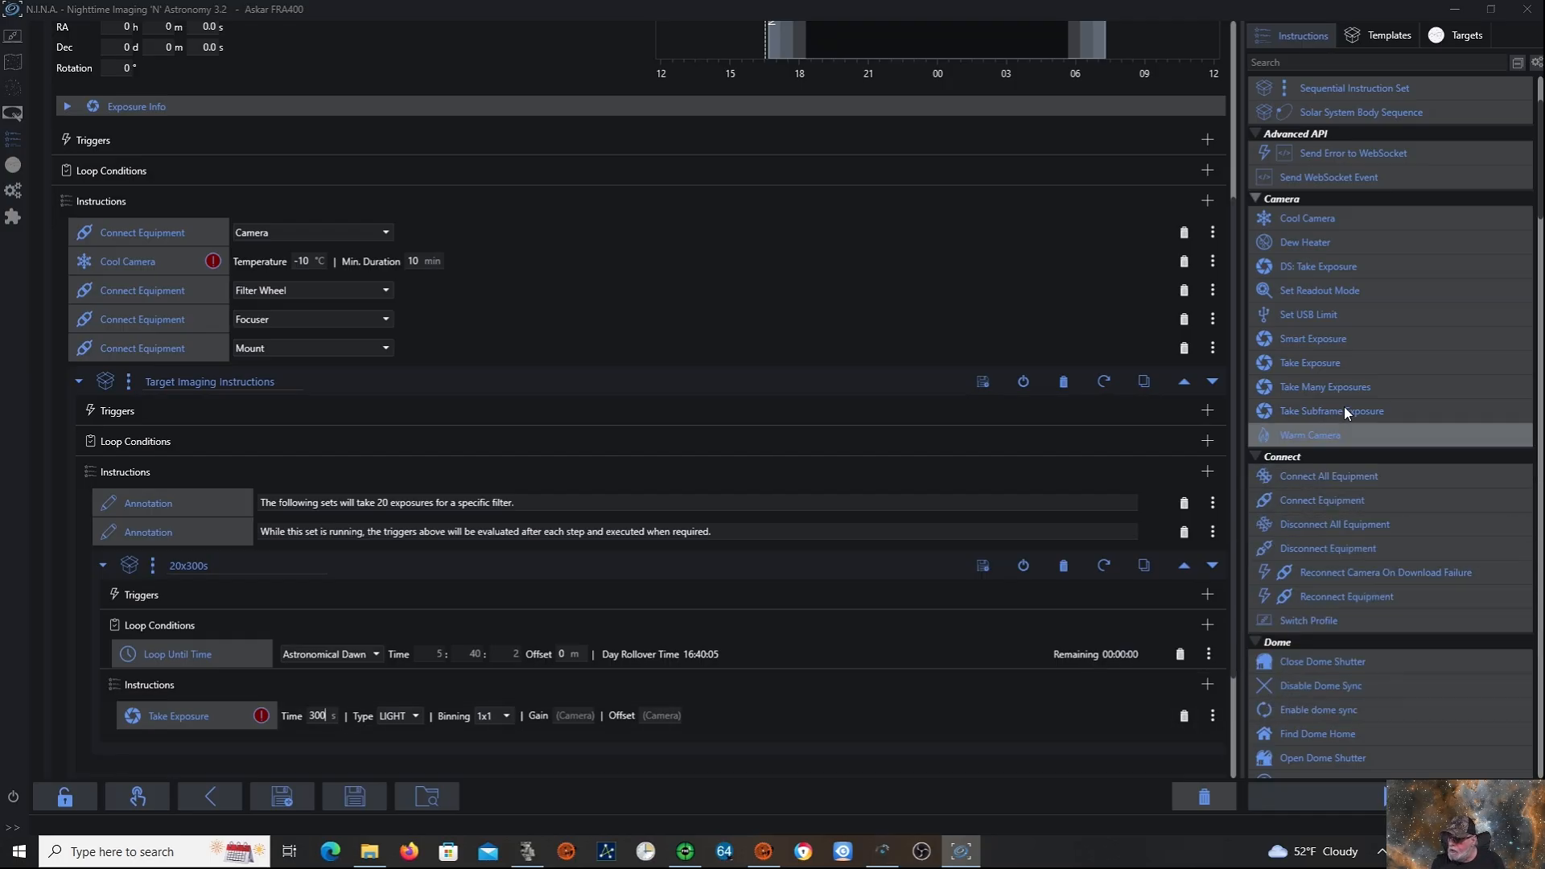
Add a second Take Exposure instruction below the 300 s one and set its time to 60 s.
drag(1340, 364, 553, 724)
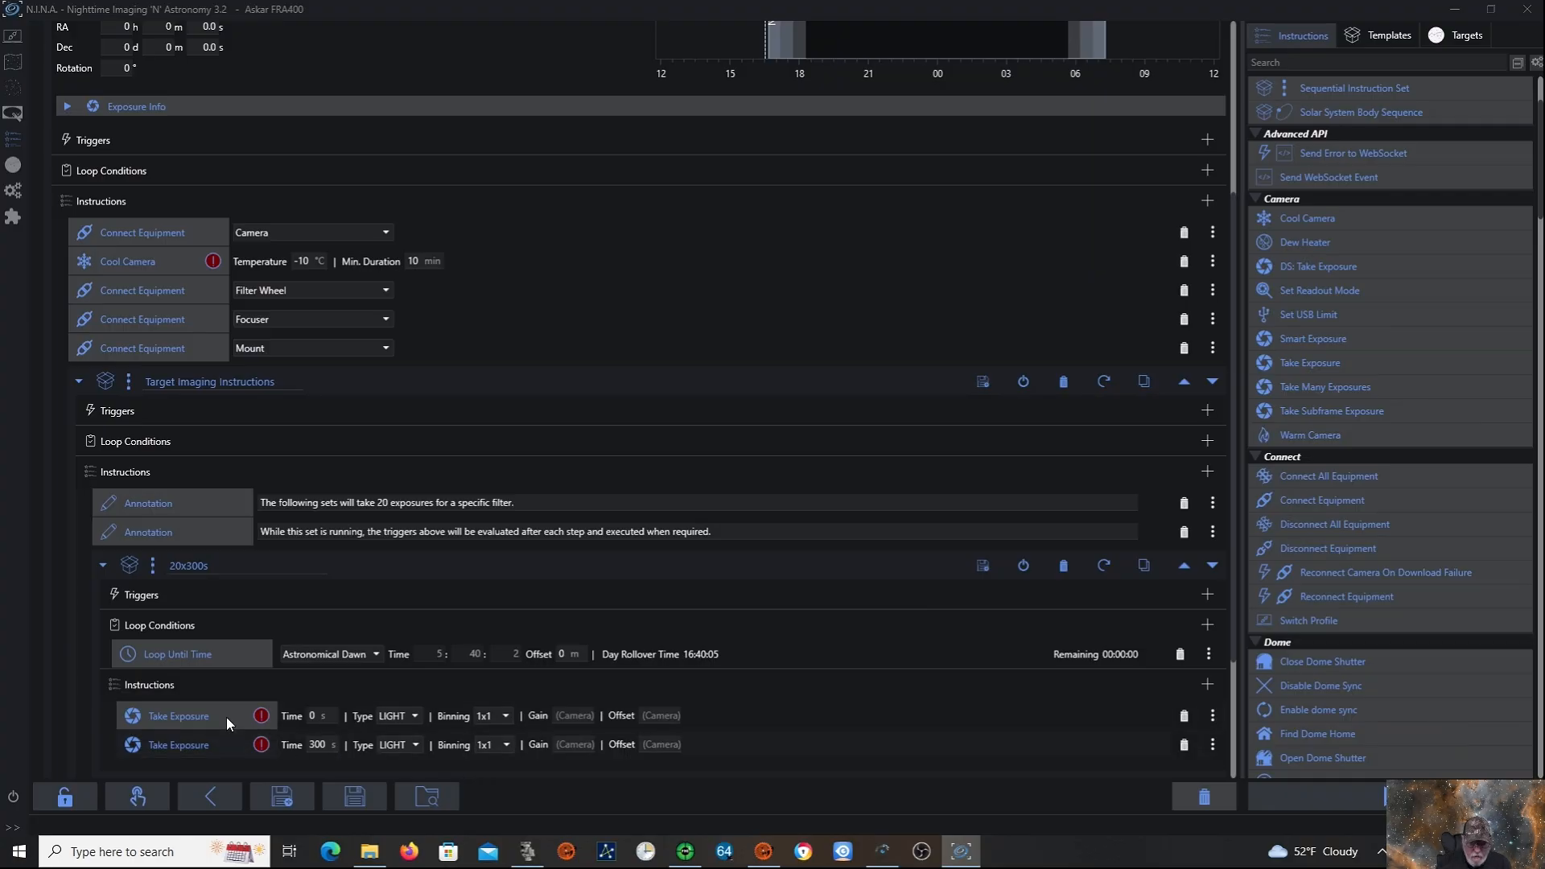
drag(226, 717, 224, 761)
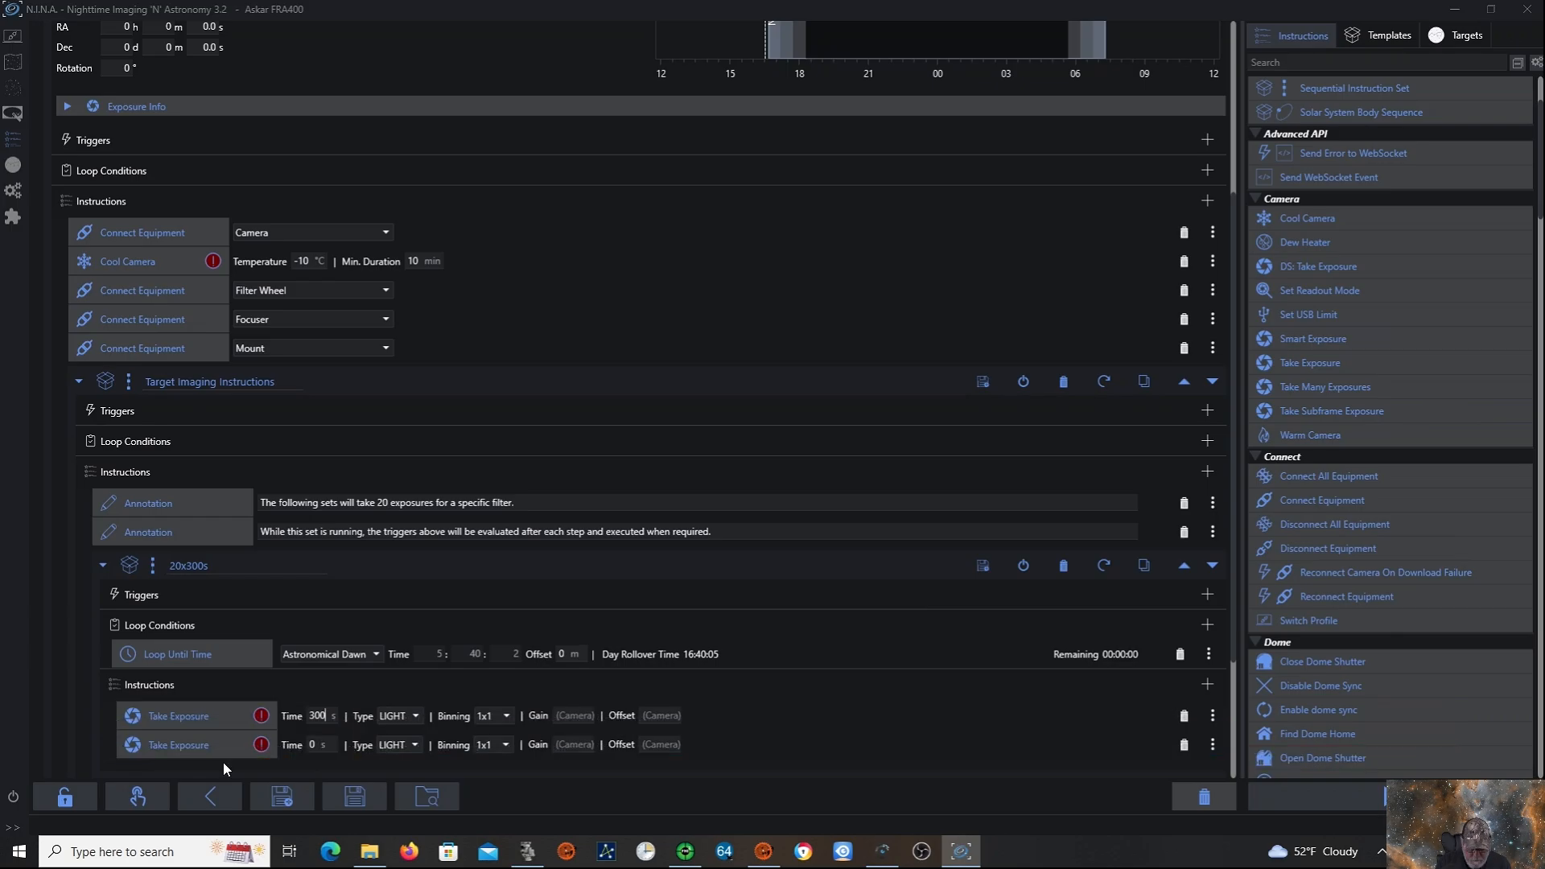
double_click(315, 744)
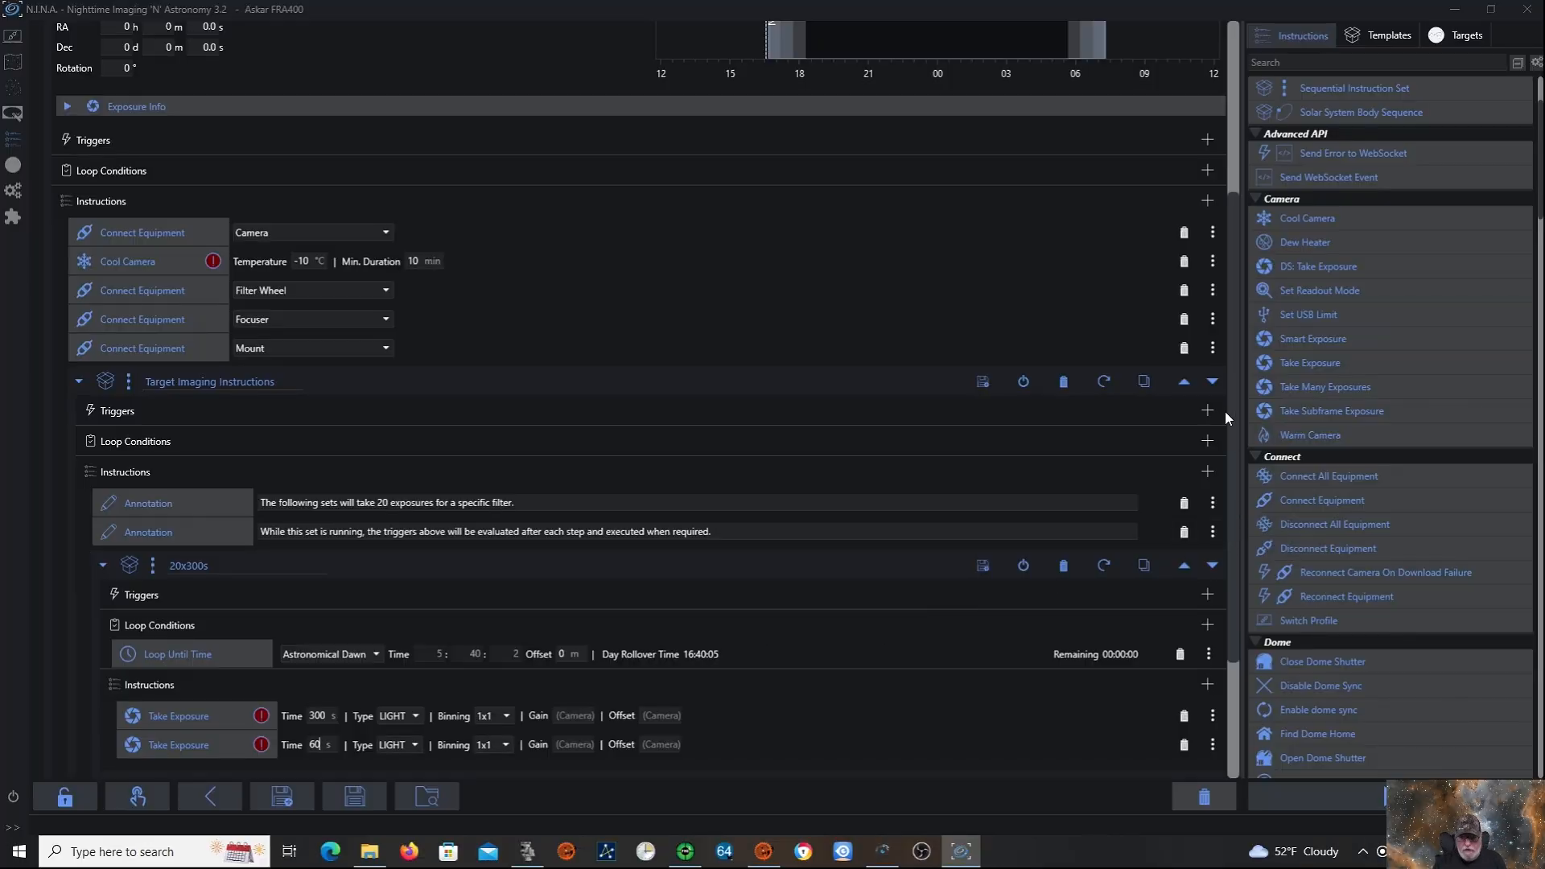
Rename the Main Sequence instruction set as Test Sequence.
scroll(1235, 297, up, 5)
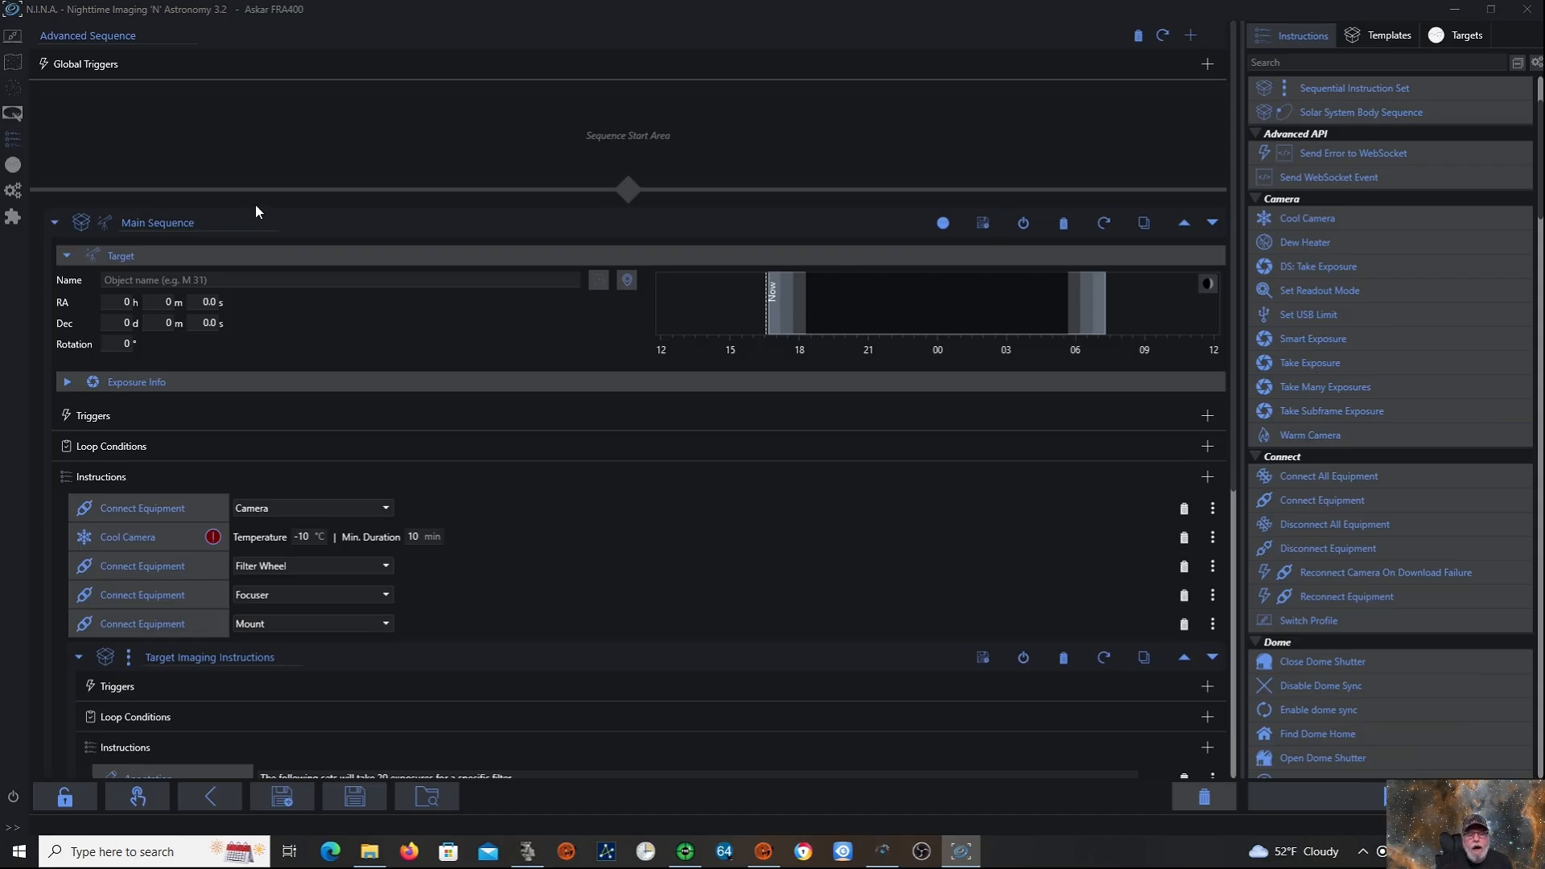
double_click(209, 223)
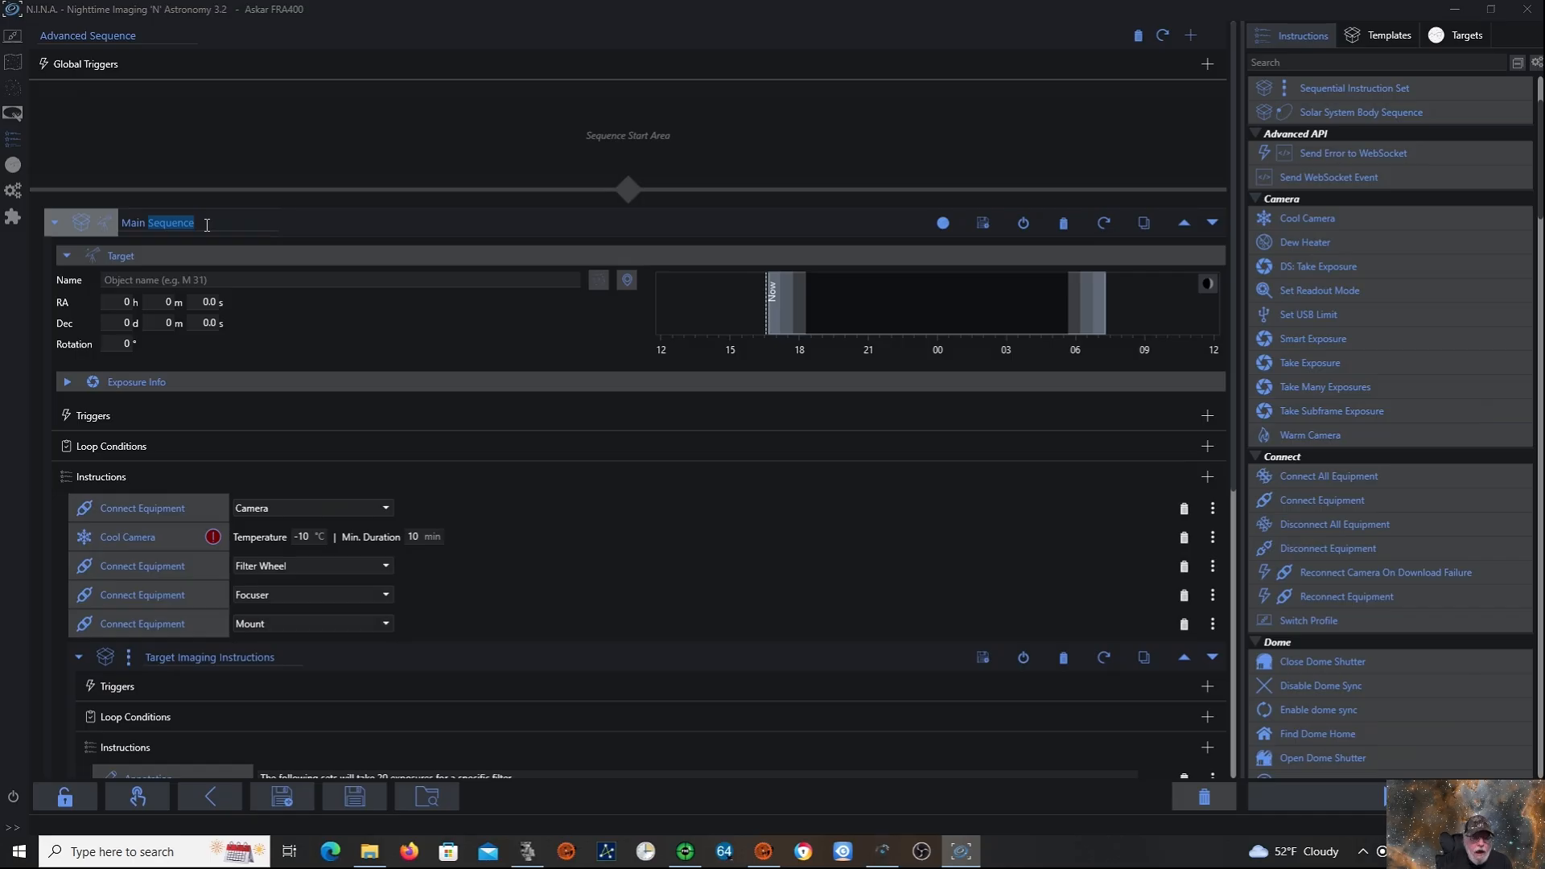
double_click(204, 225)
drag(204, 224, 113, 223)
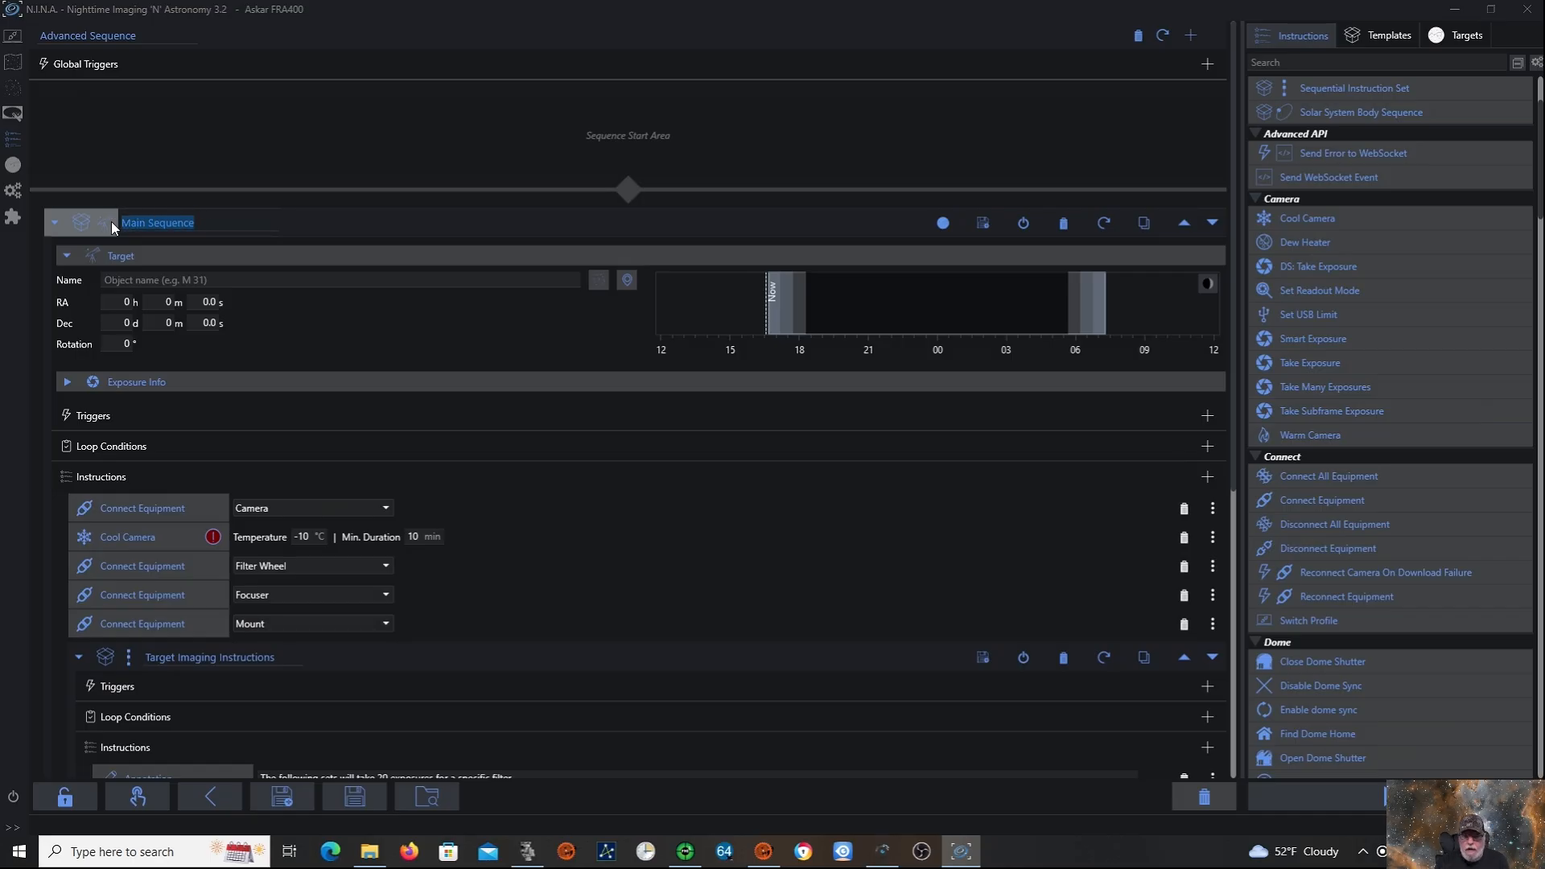
text(Test Se)
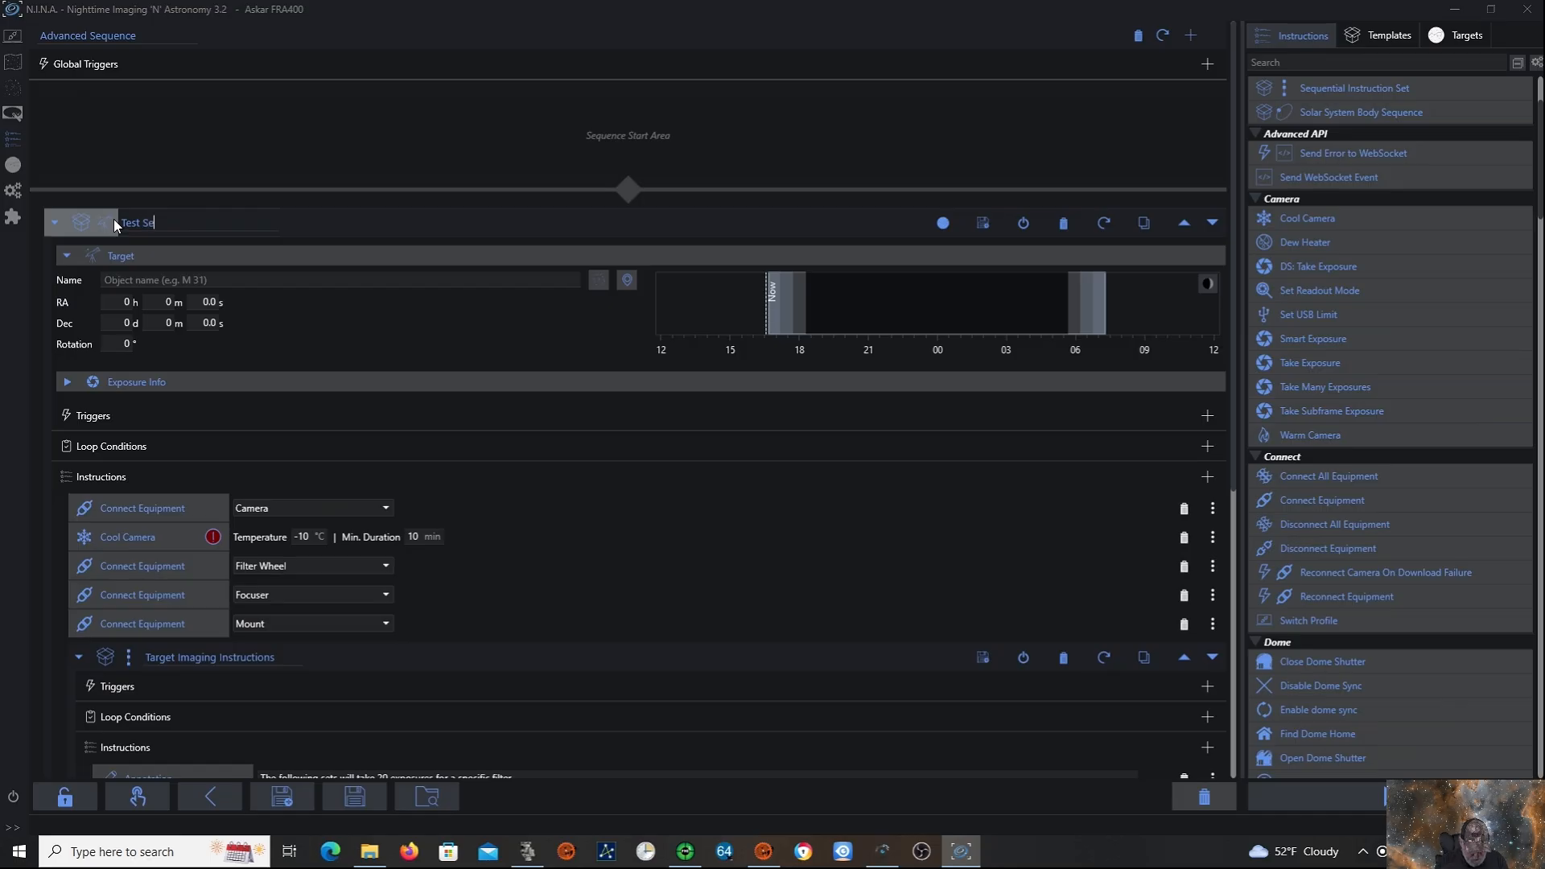
text(quence)
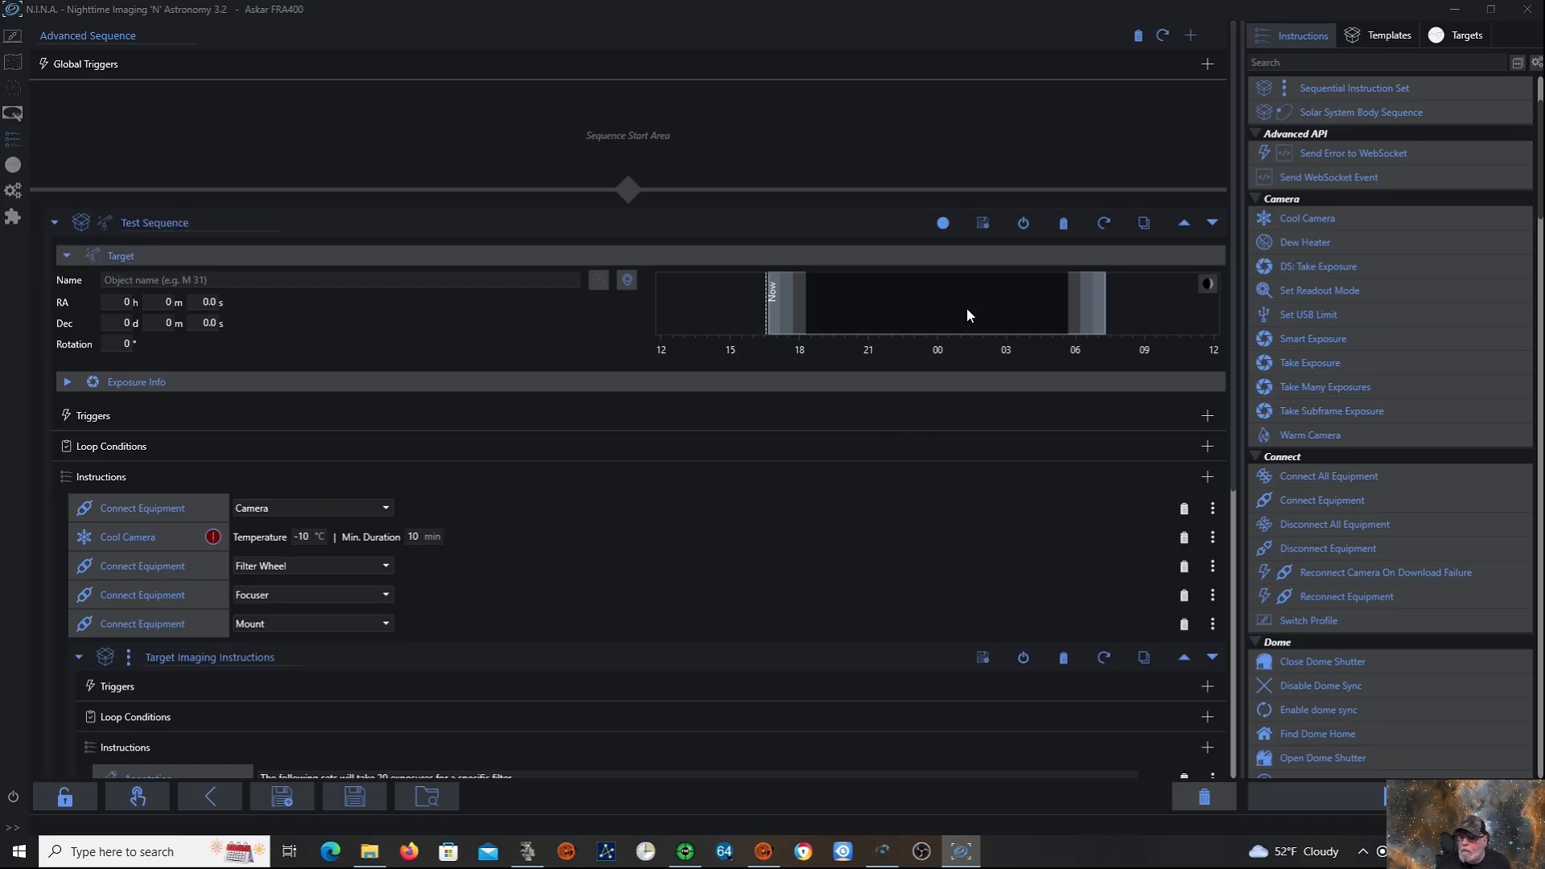
Save Test Sequence as a template, accepting OneDrive's deletion of Basic Sequence Target.template.json for everyone, and find it among the user templates.
click(984, 223)
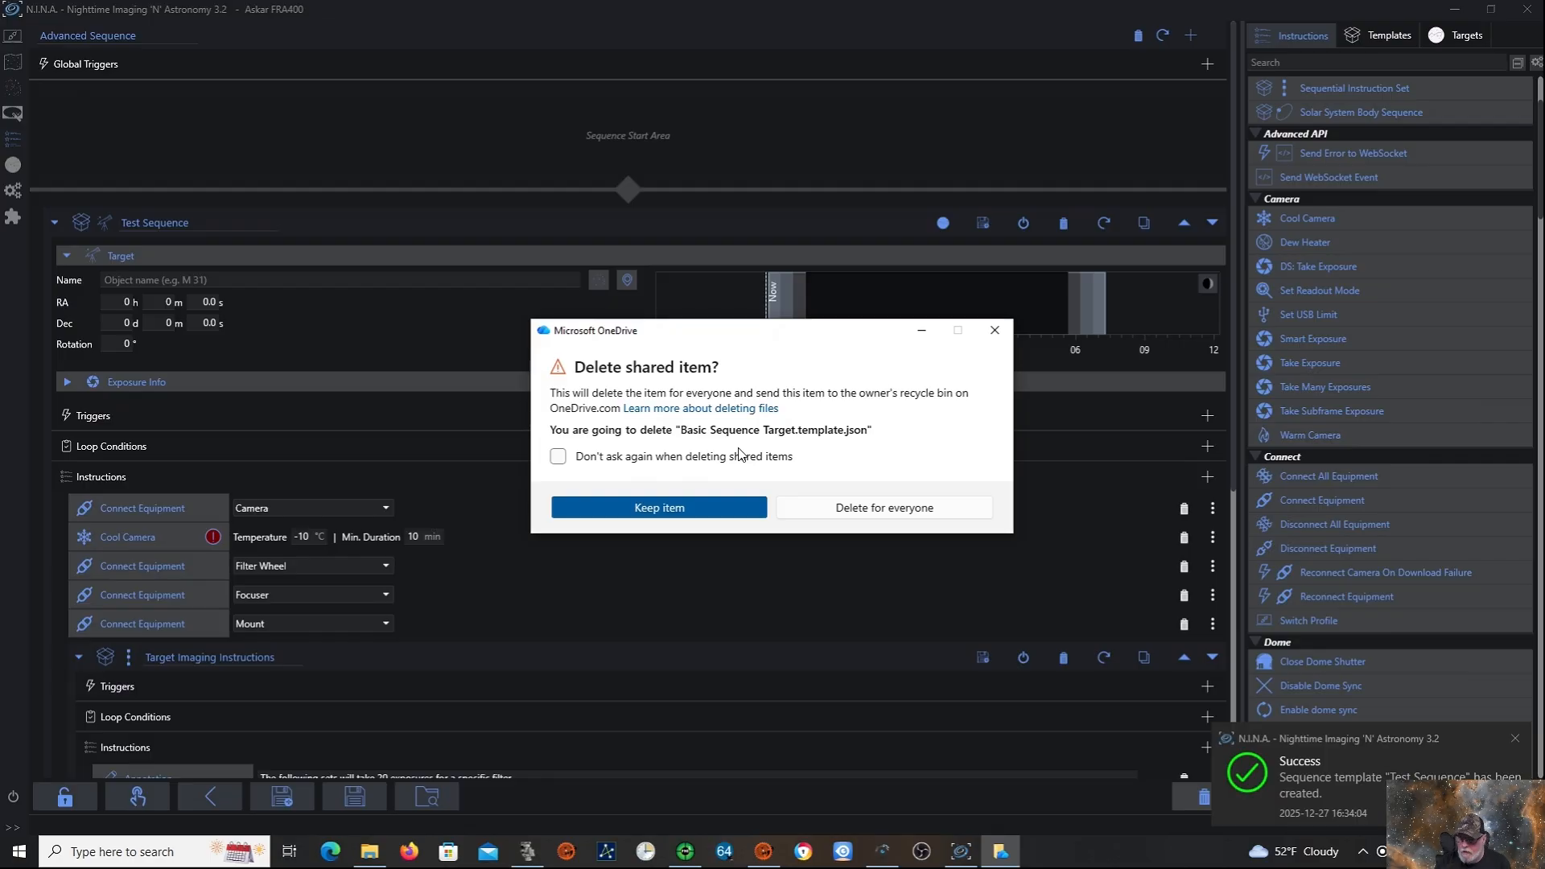
click(890, 508)
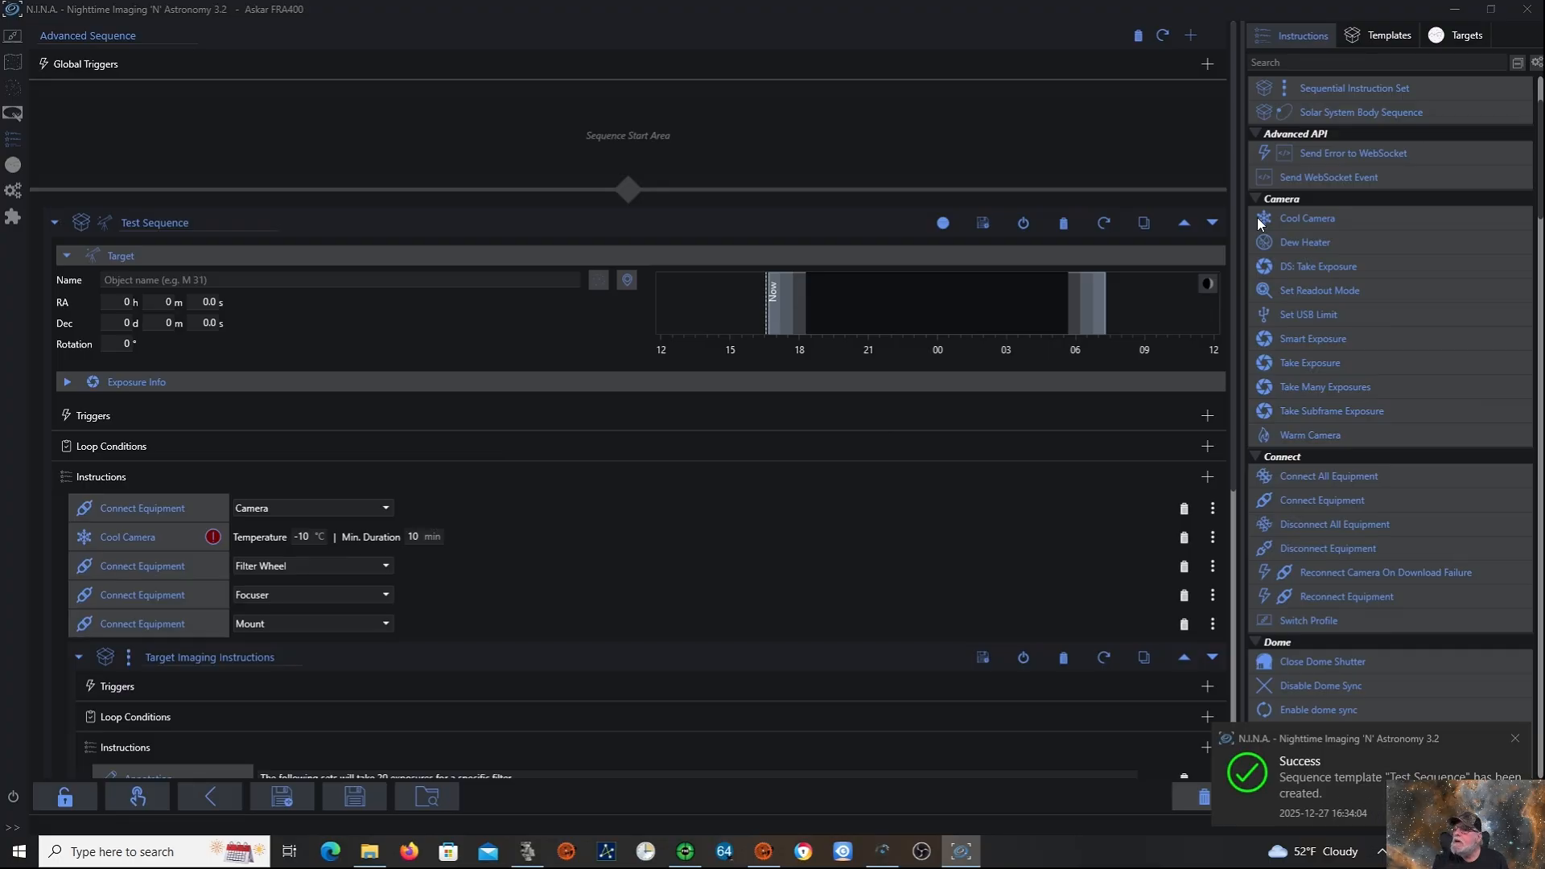
click(1383, 33)
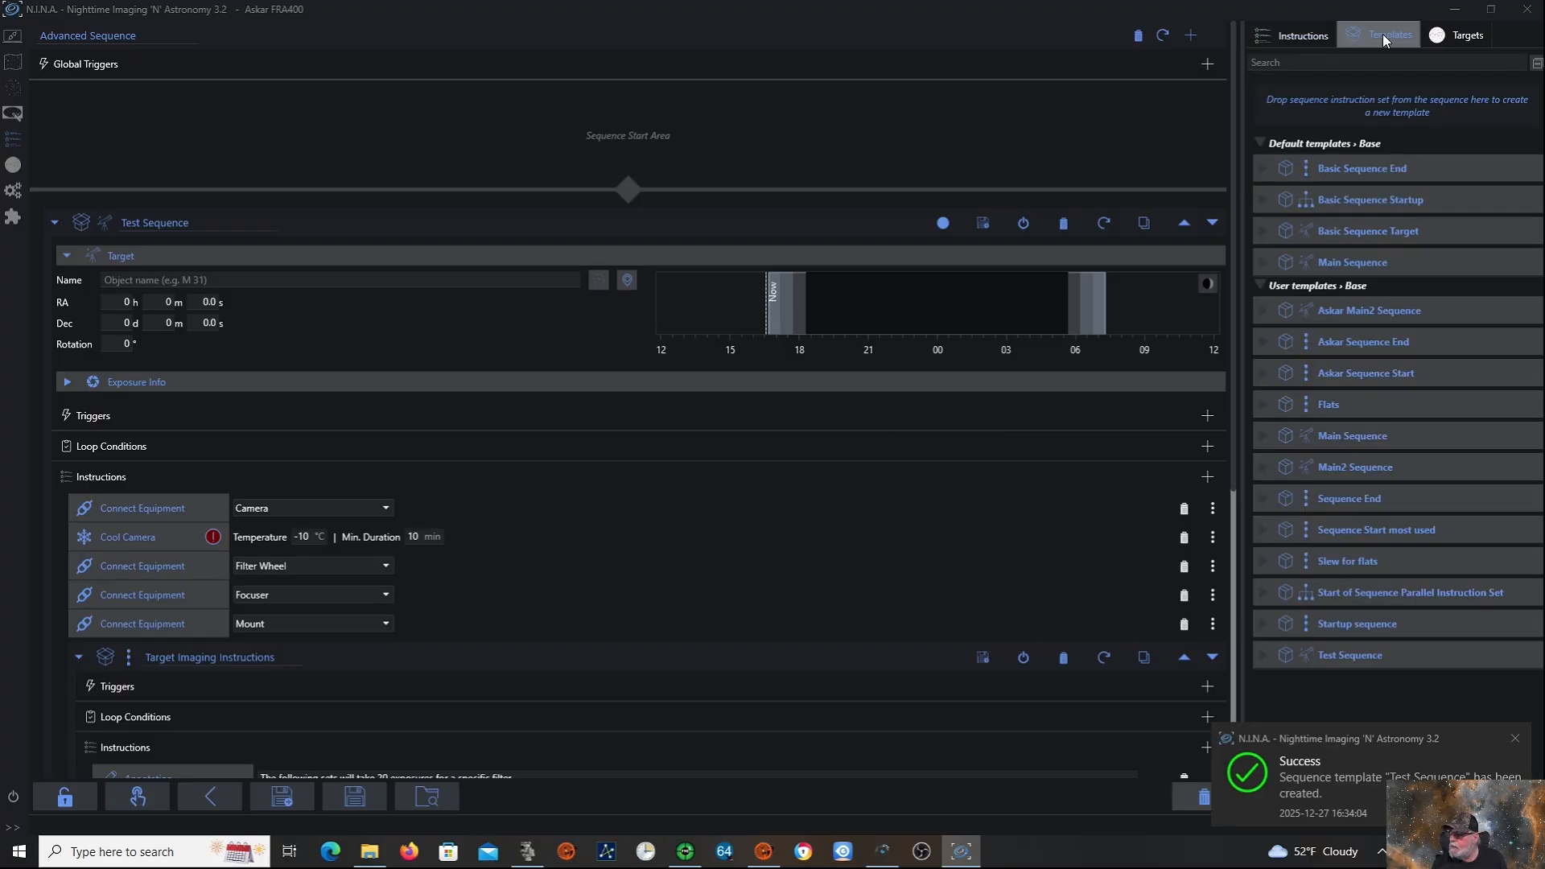
click(1353, 659)
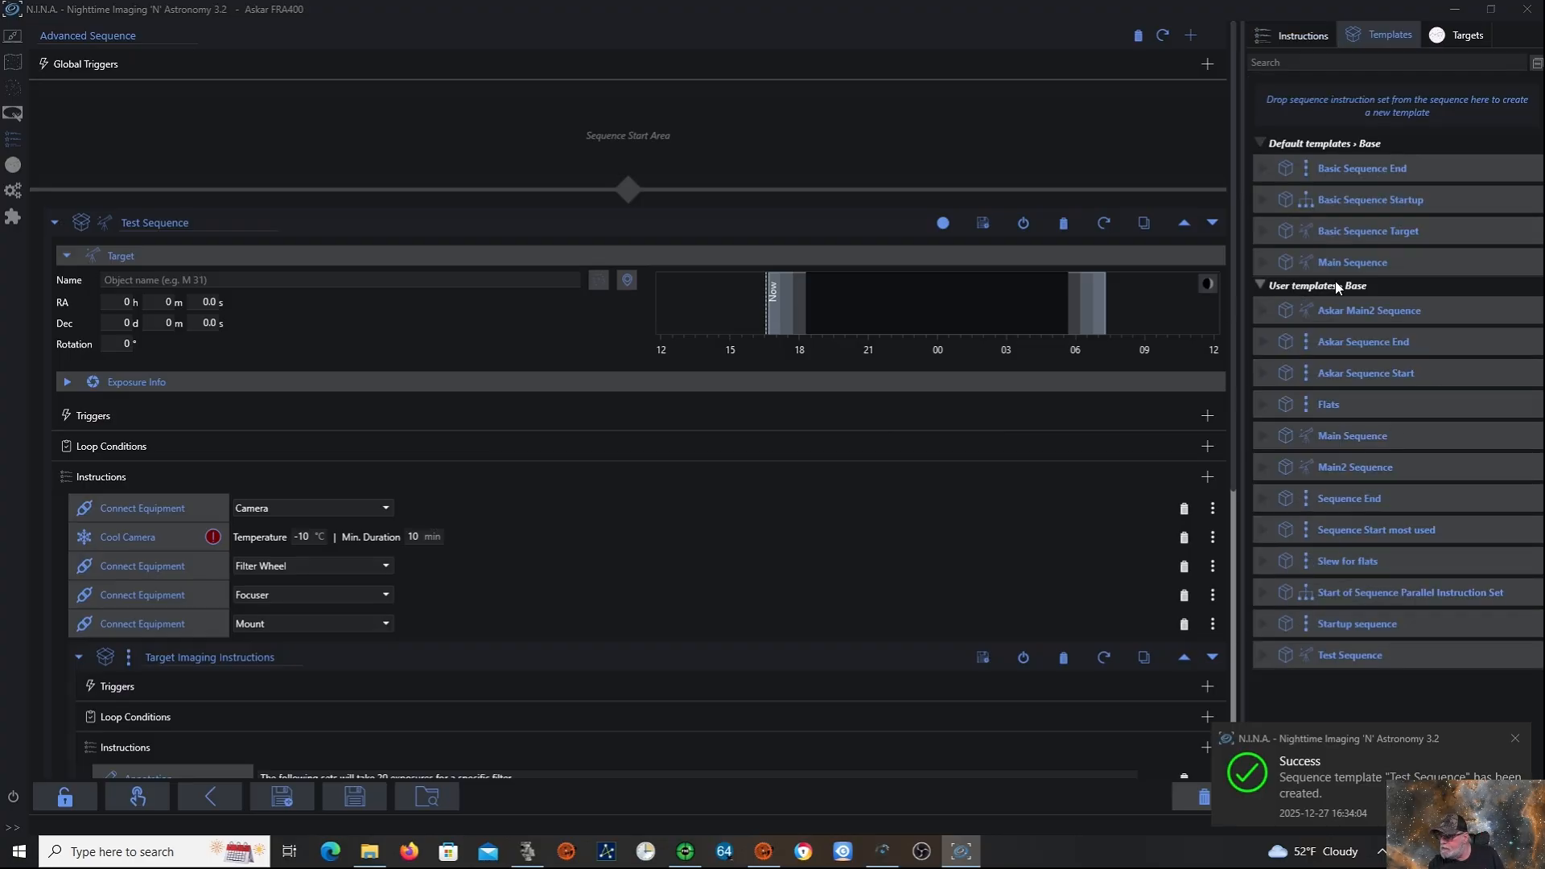
click(1344, 655)
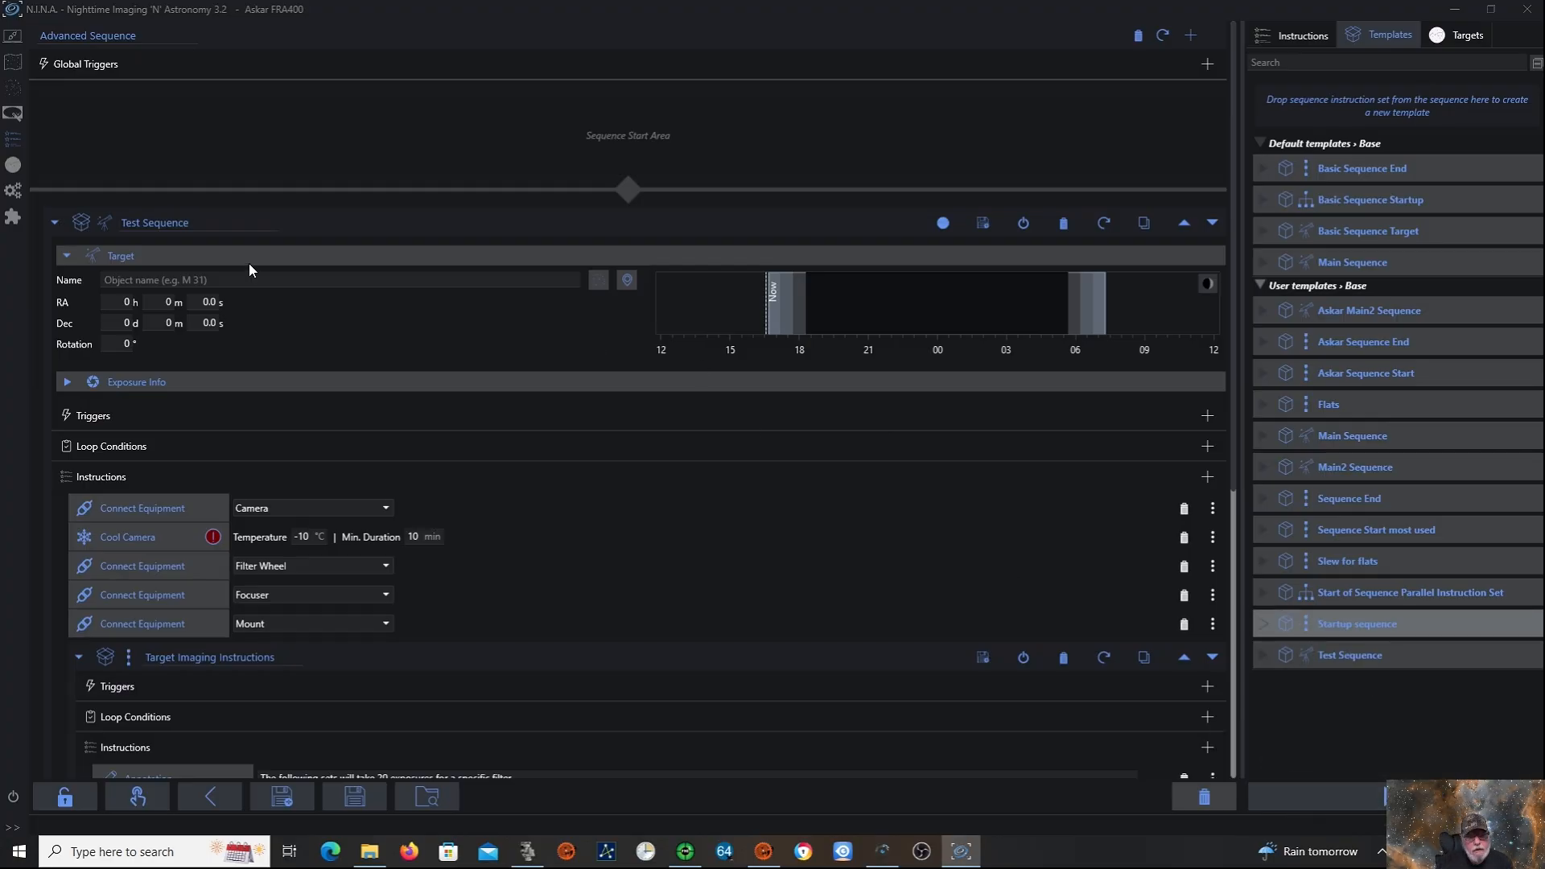
Look up the Sequence Template Folder in the imaging options and locate Test Sequence.template.json in the Templates folder in File Explorer.
click(13, 191)
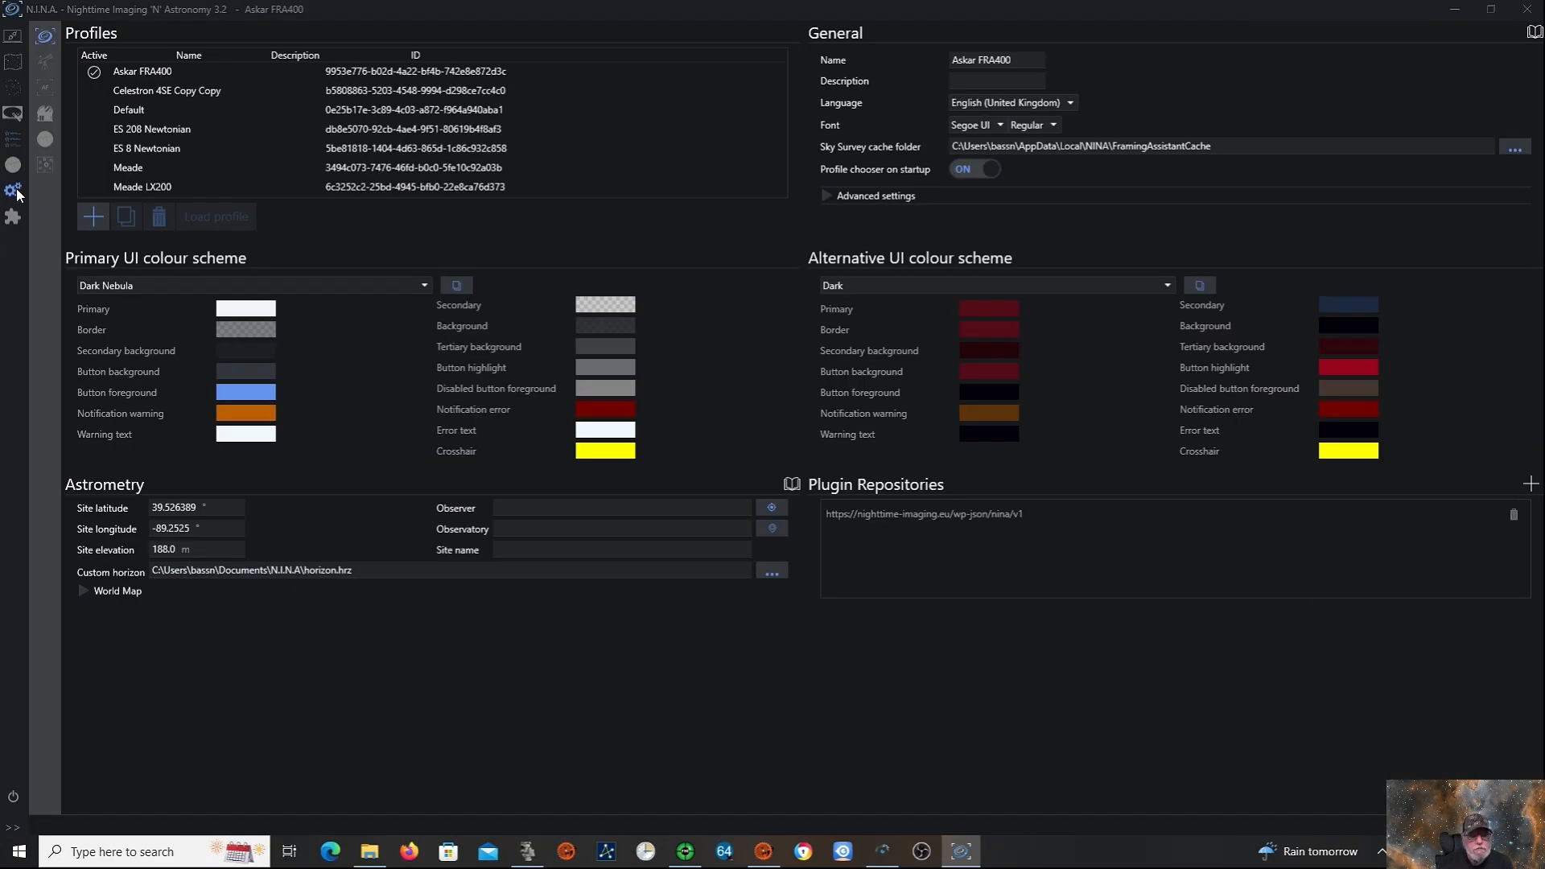
click(44, 140)
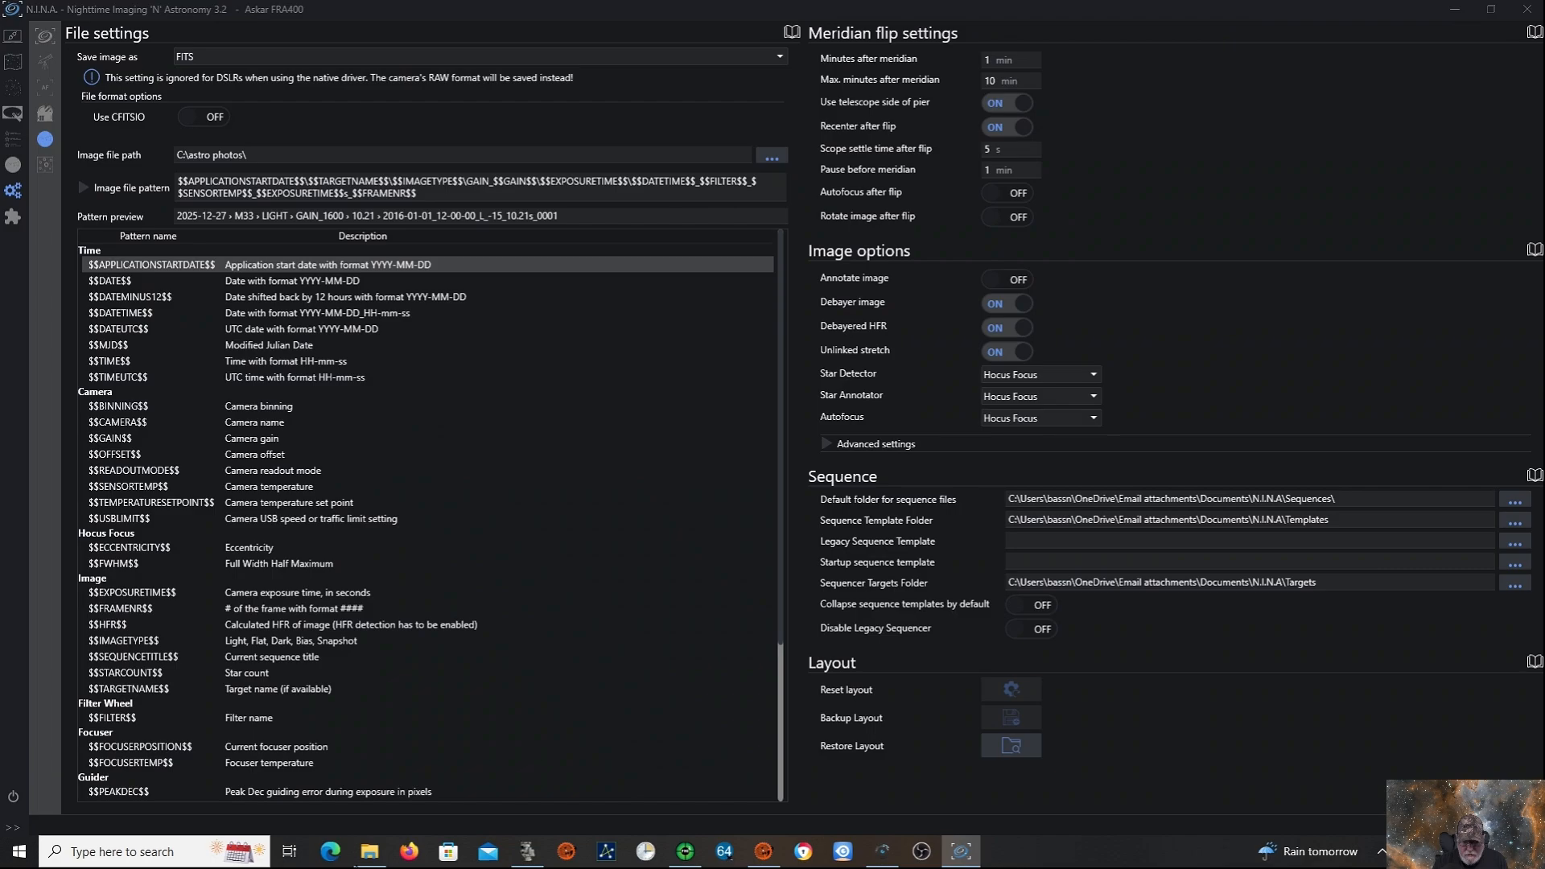
click(370, 854)
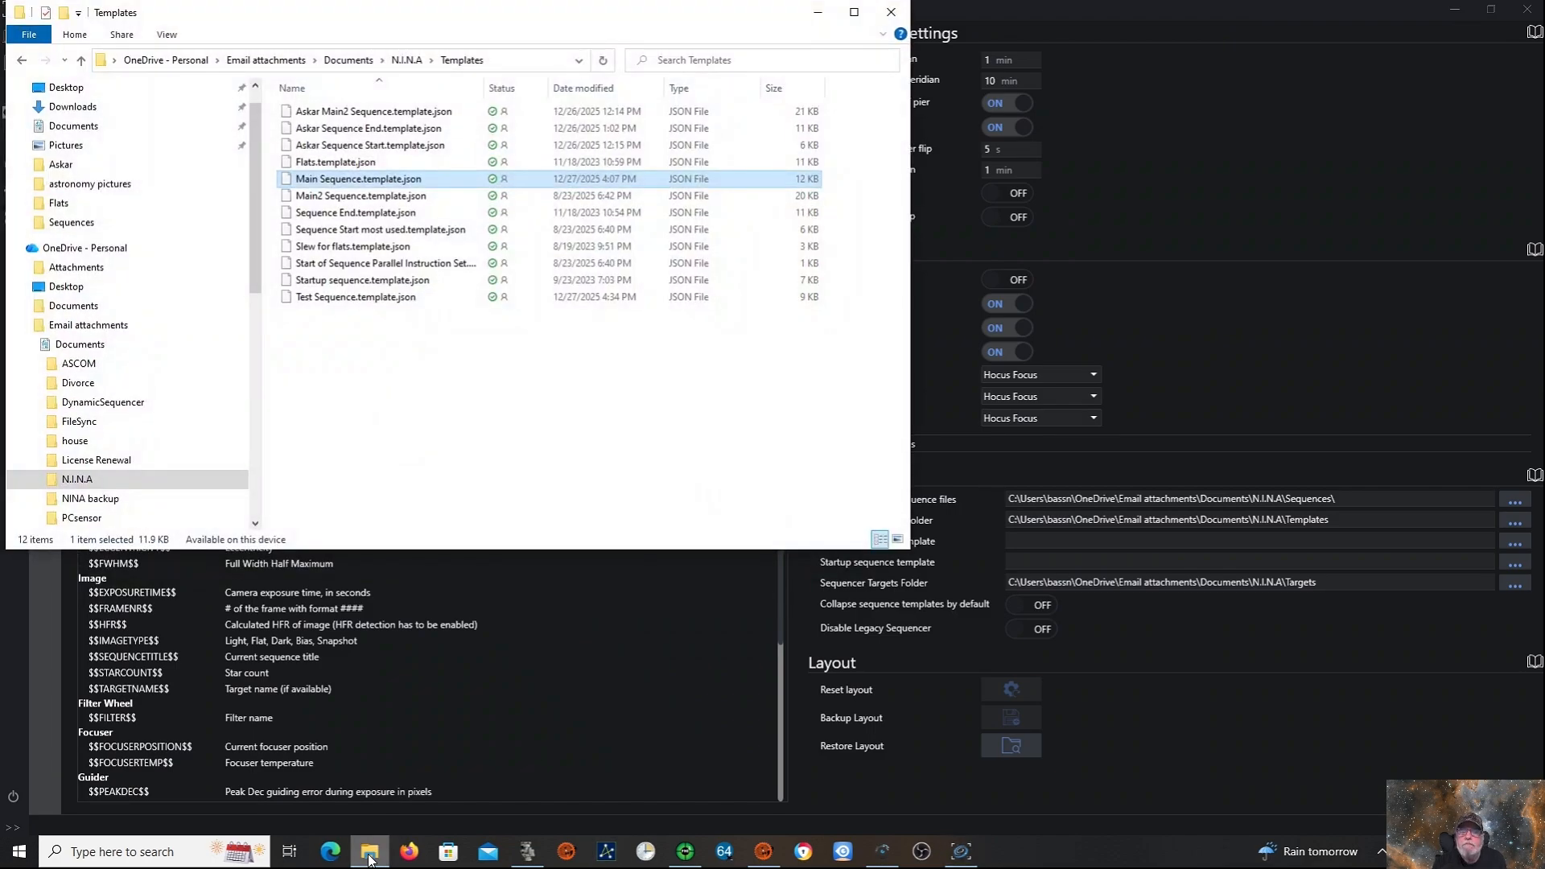
click(326, 297)
double_click(326, 298)
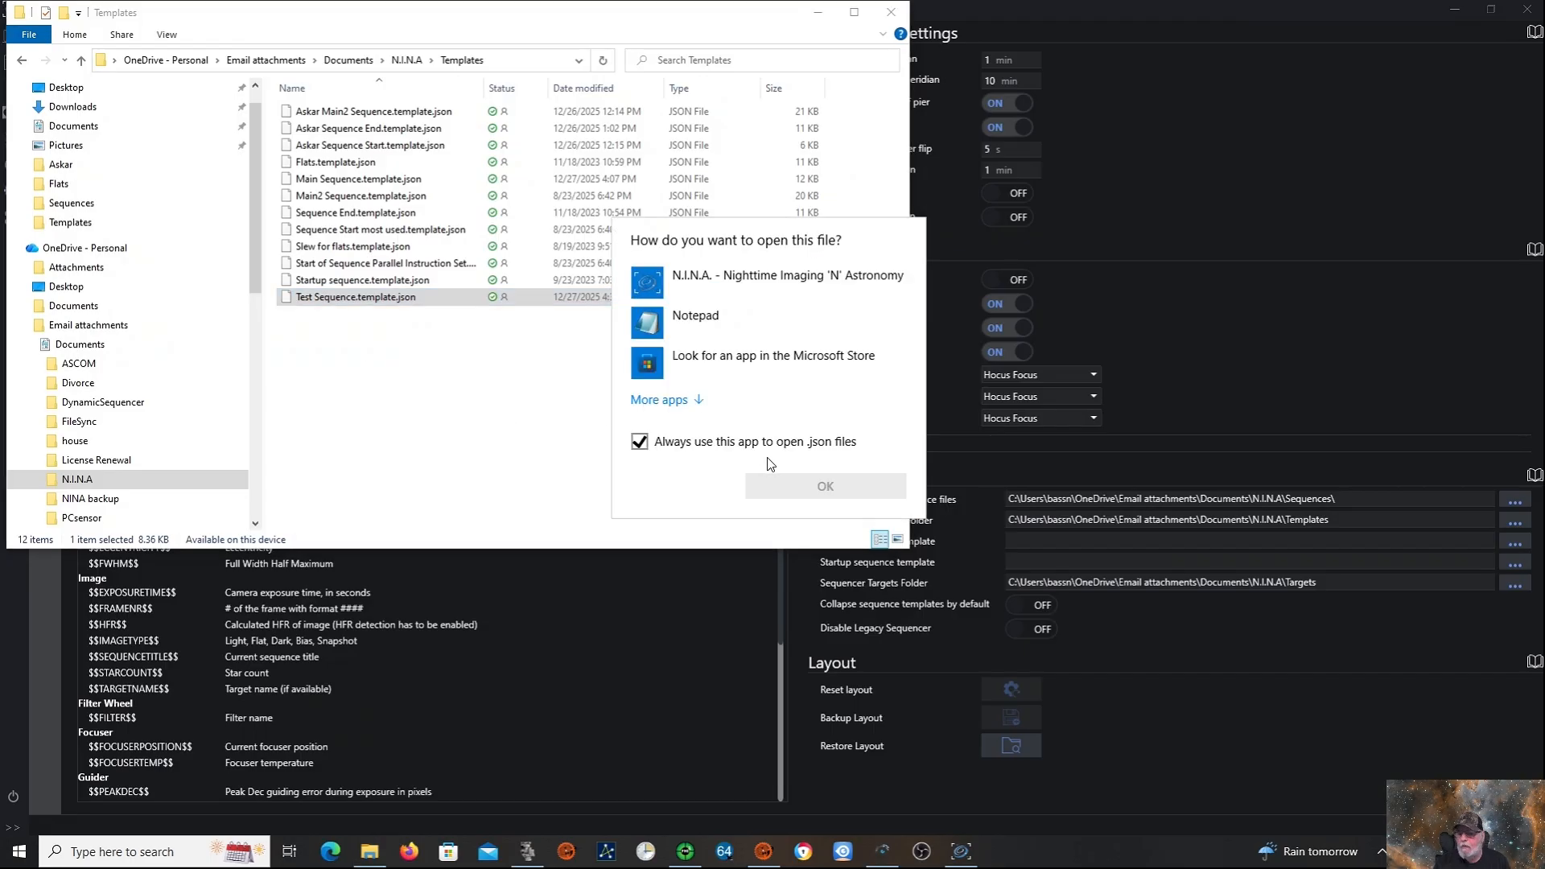
click(602, 437)
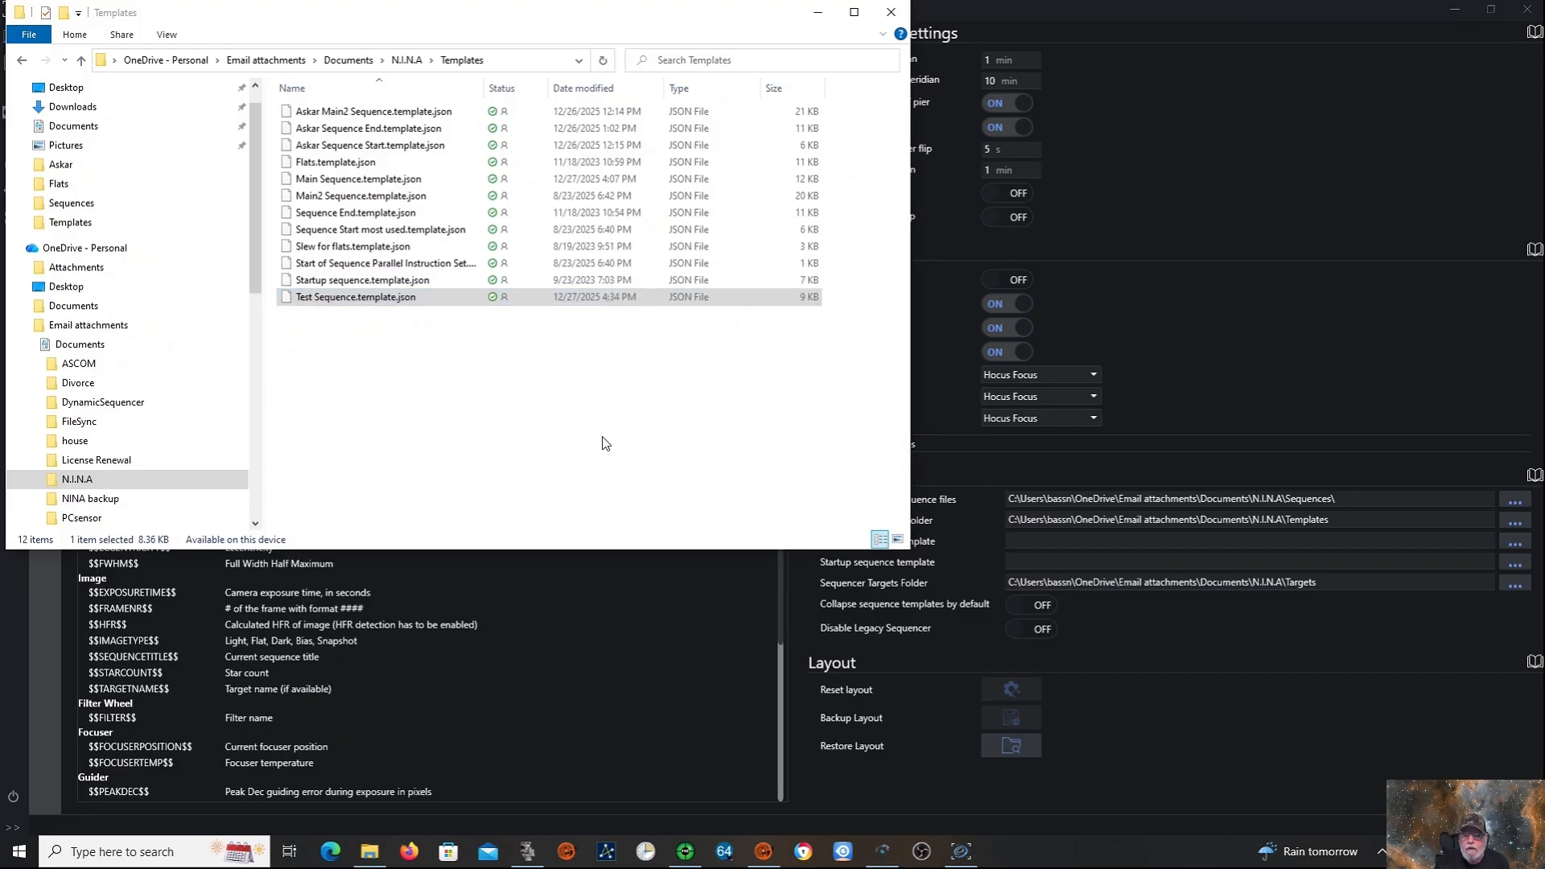
Delete Test Sequence.template.json from the Templates folder and return to the advanced sequence in N.I.N.A.
right_click(345, 301)
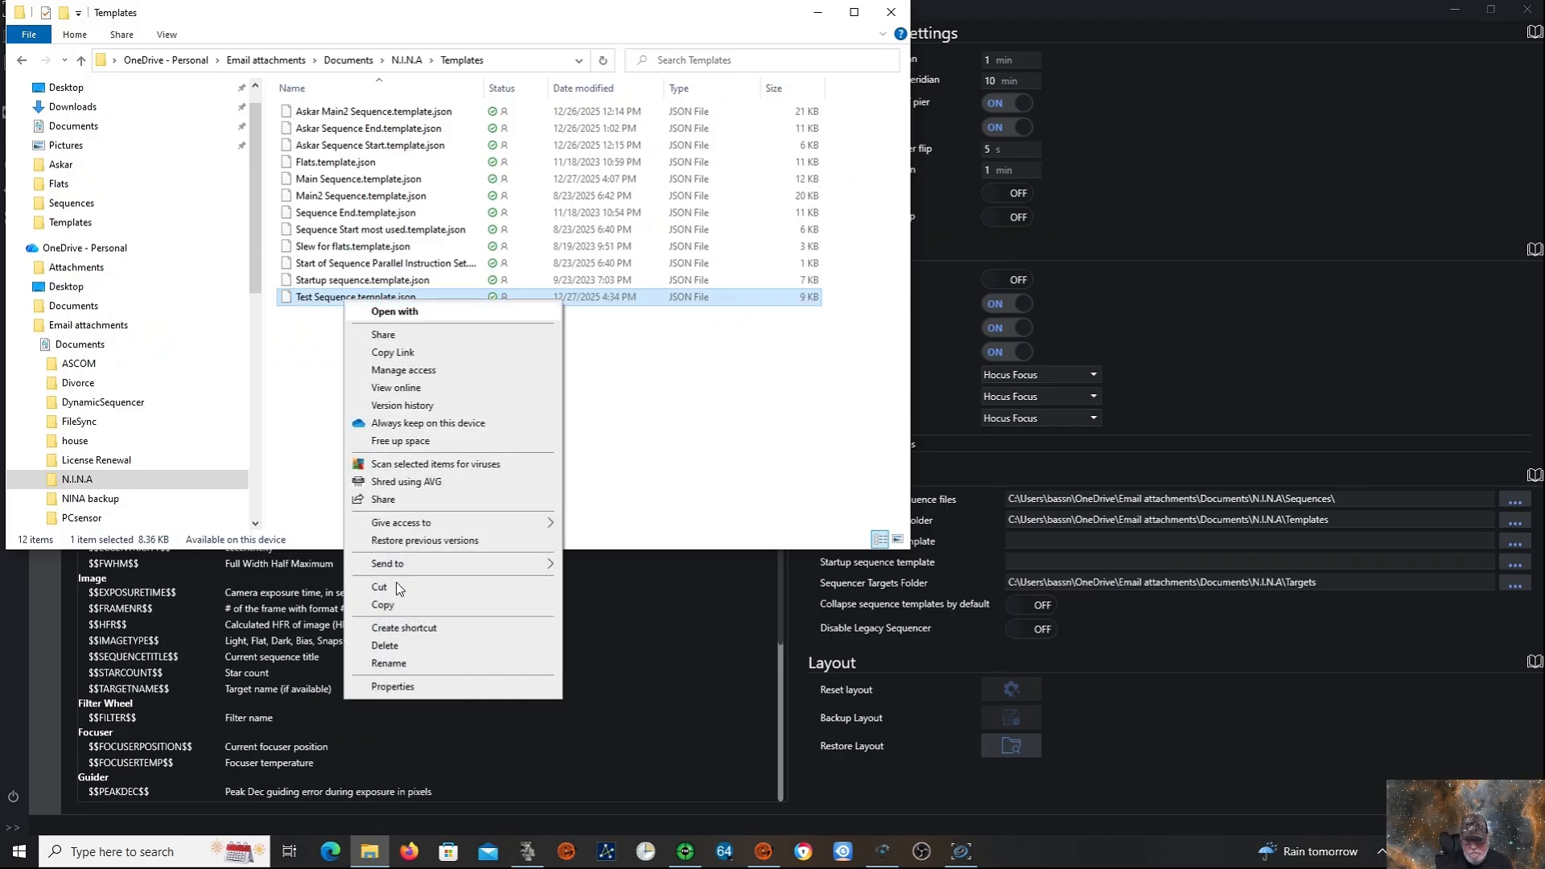
click(401, 647)
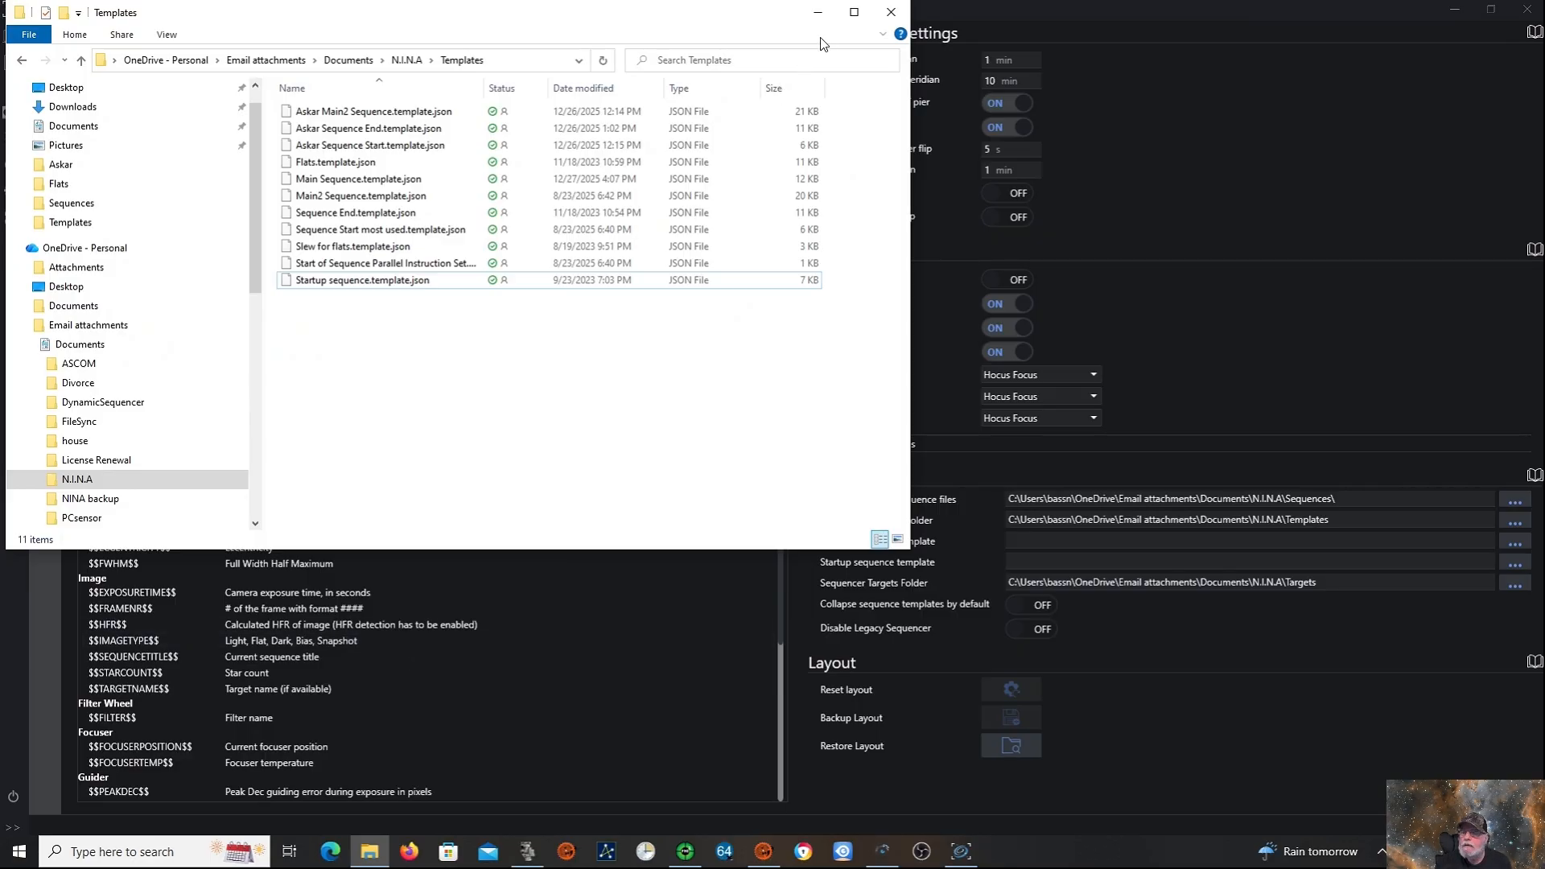
click(818, 12)
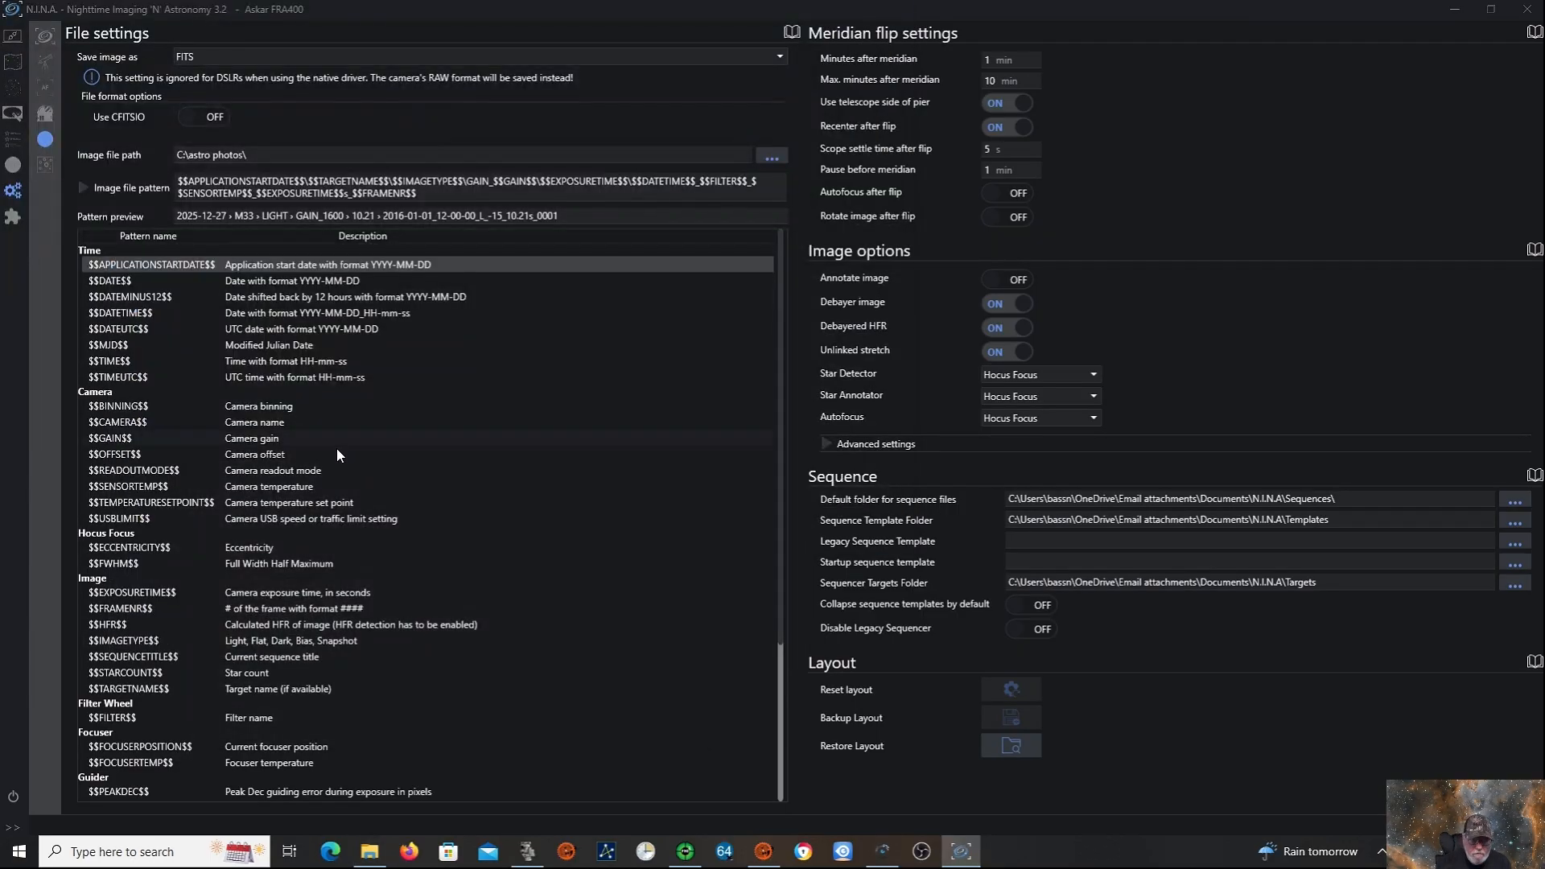
click(14, 140)
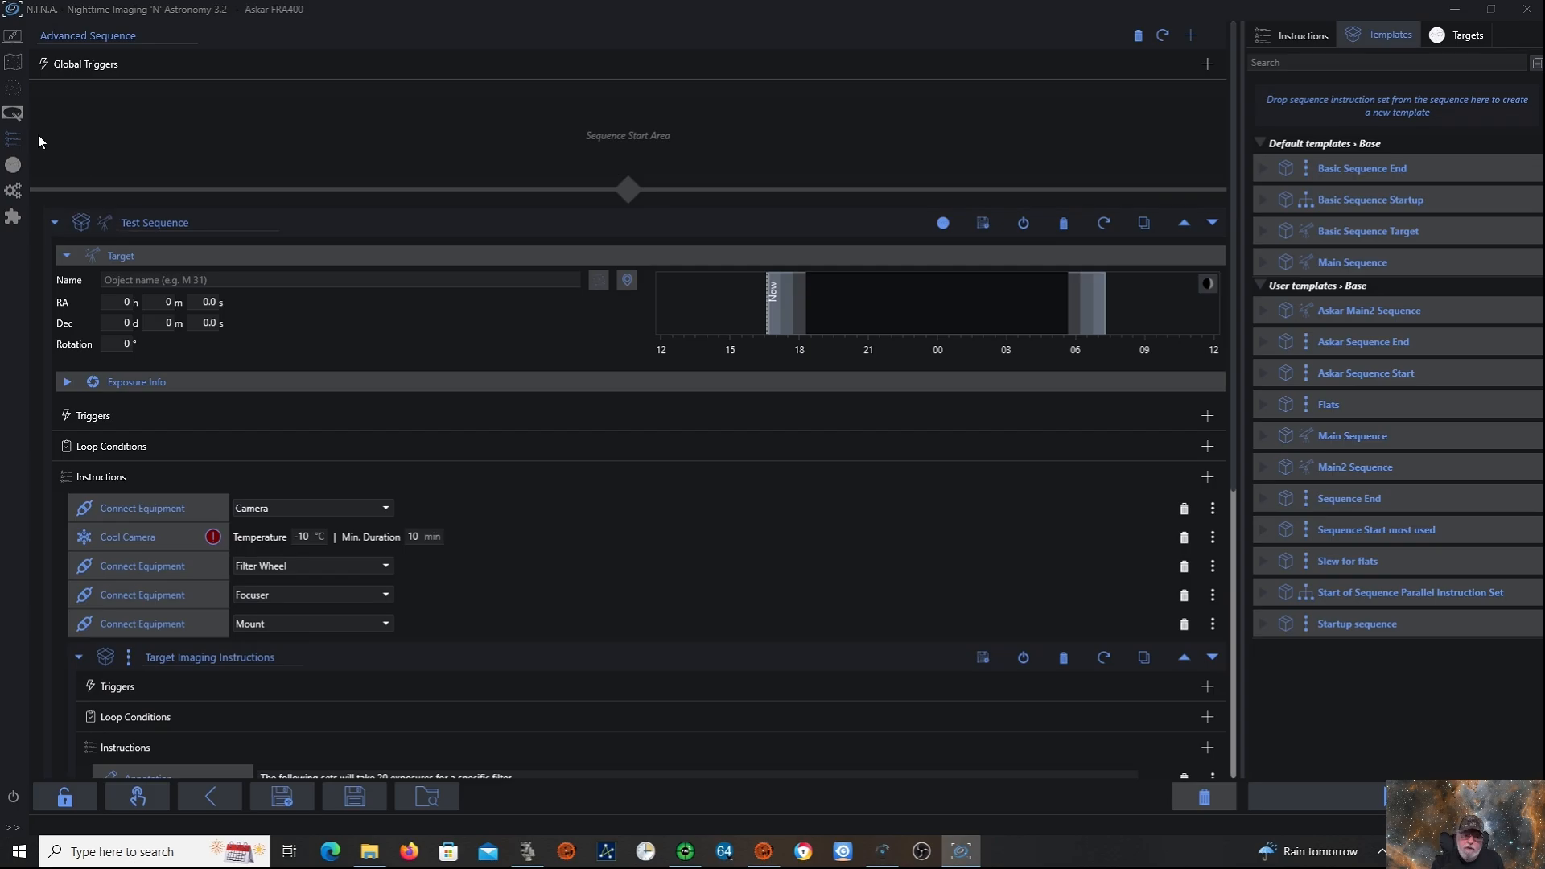
Check the default sequence folder in the imaging options, then begin loading a sequence, agreeing to discard changes, and examine the Askar folder's files.
click(13, 194)
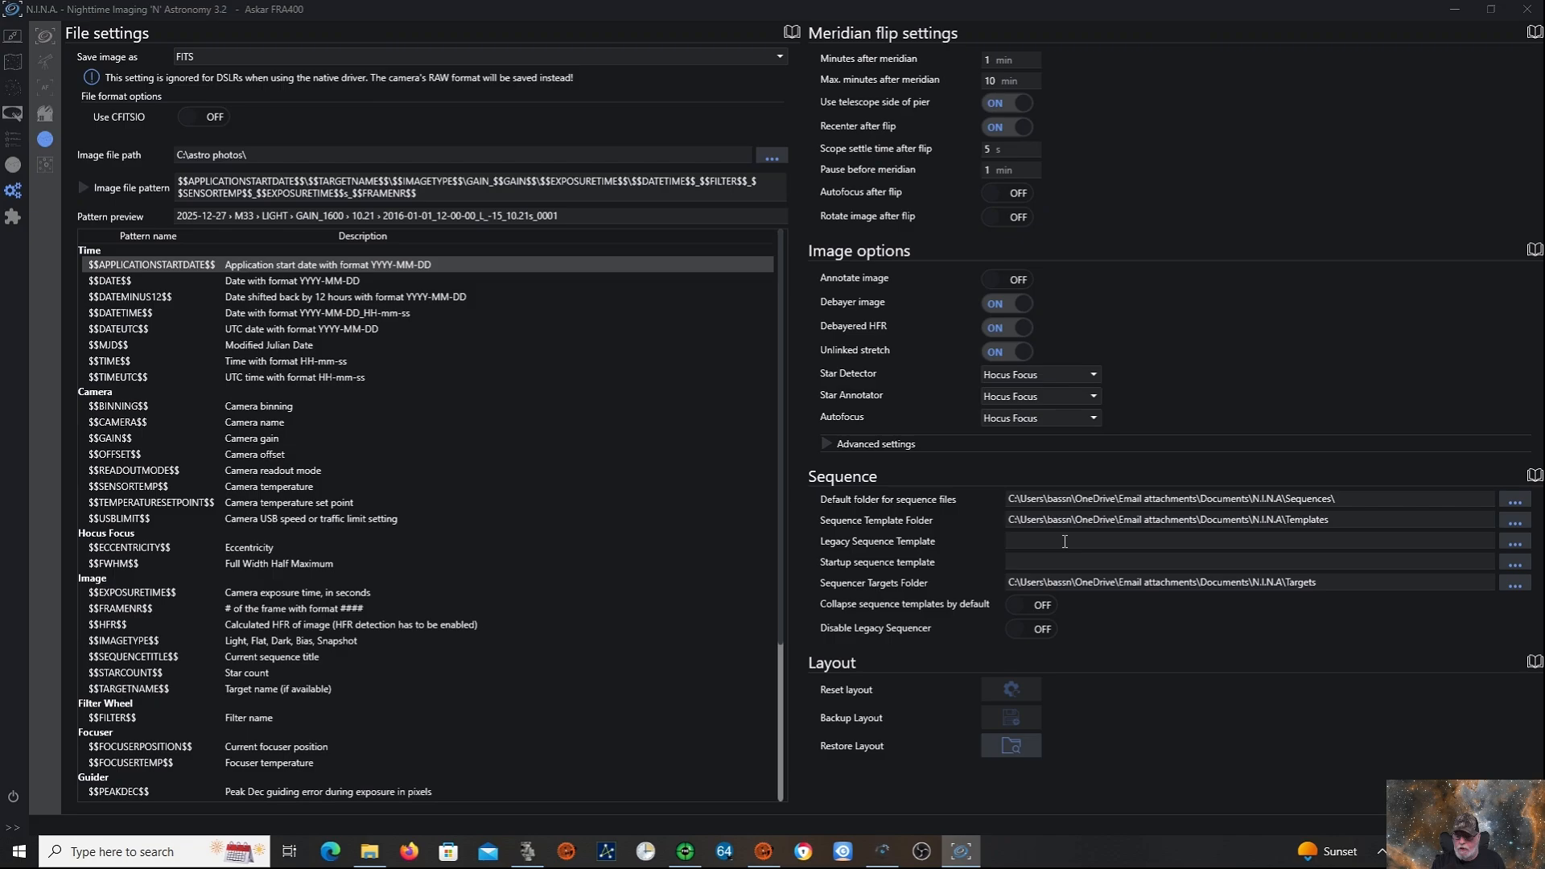
click(13, 138)
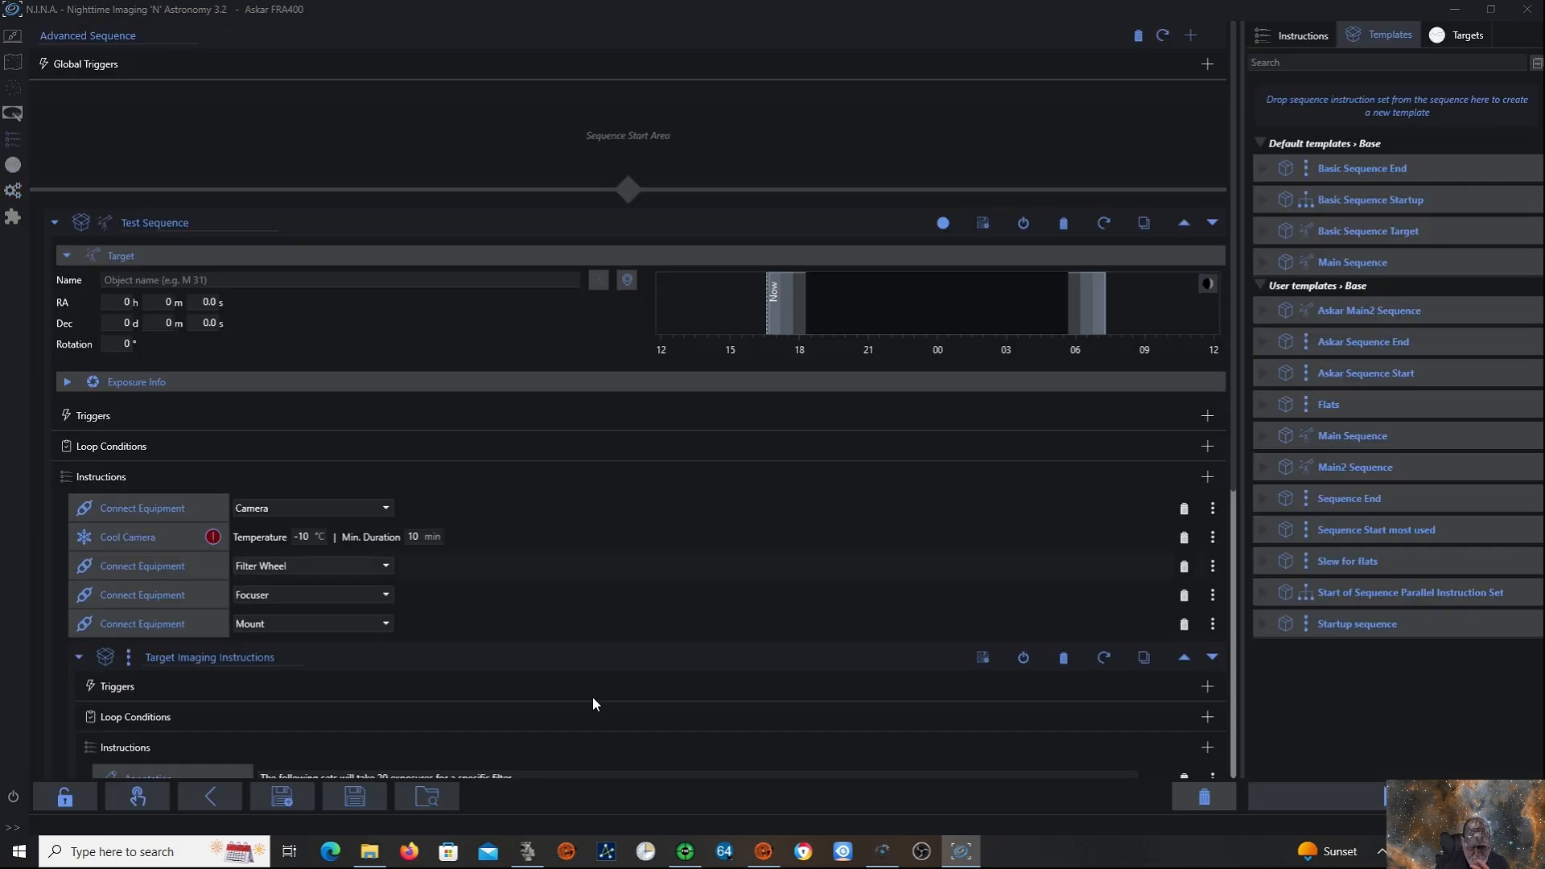
click(438, 796)
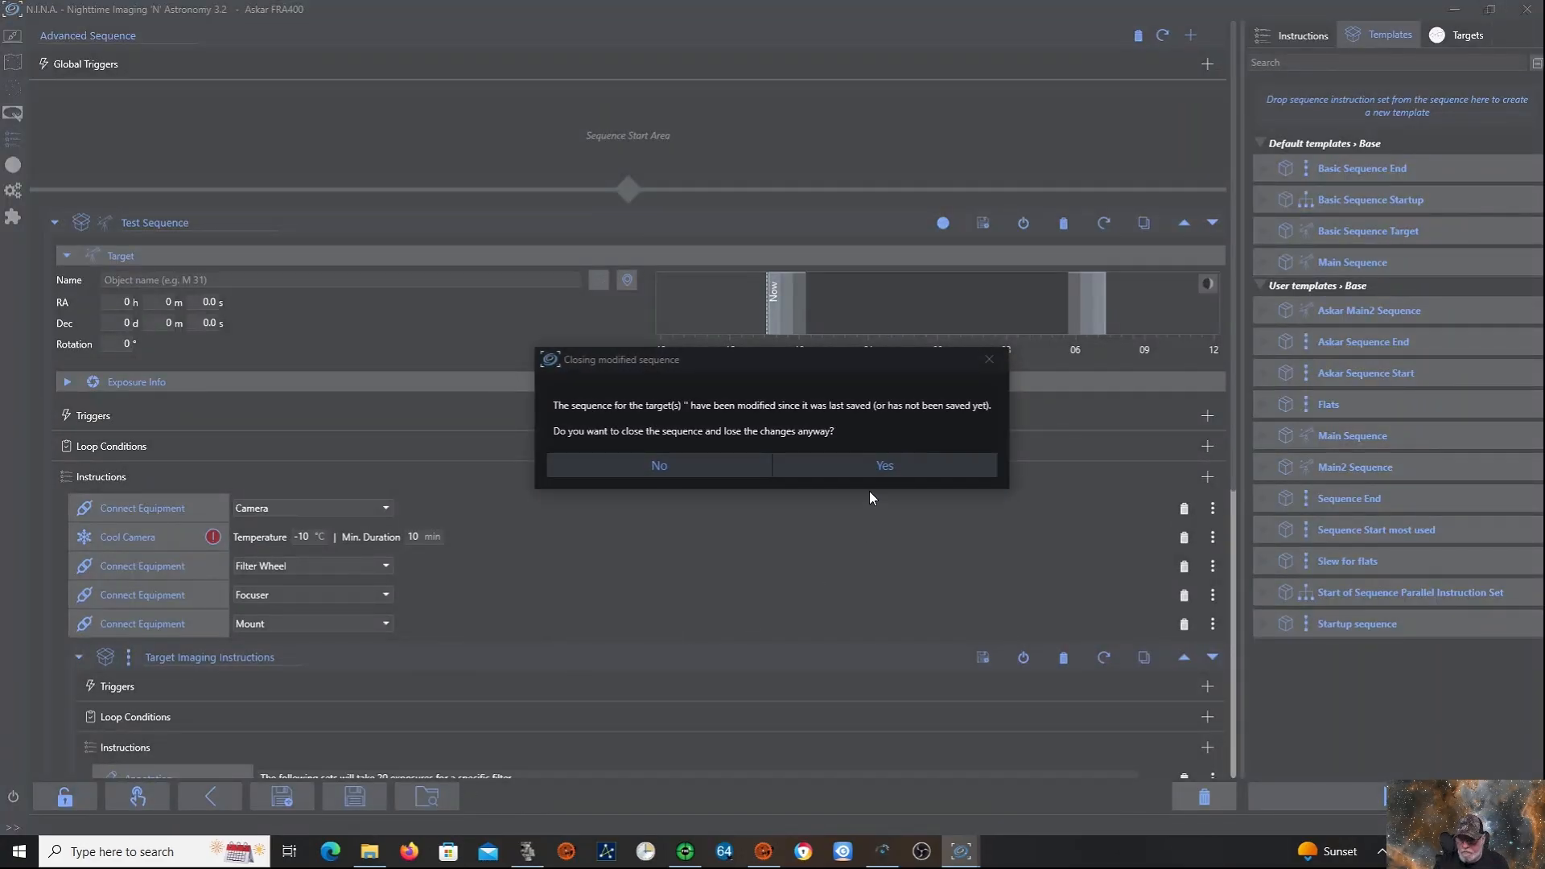
click(881, 466)
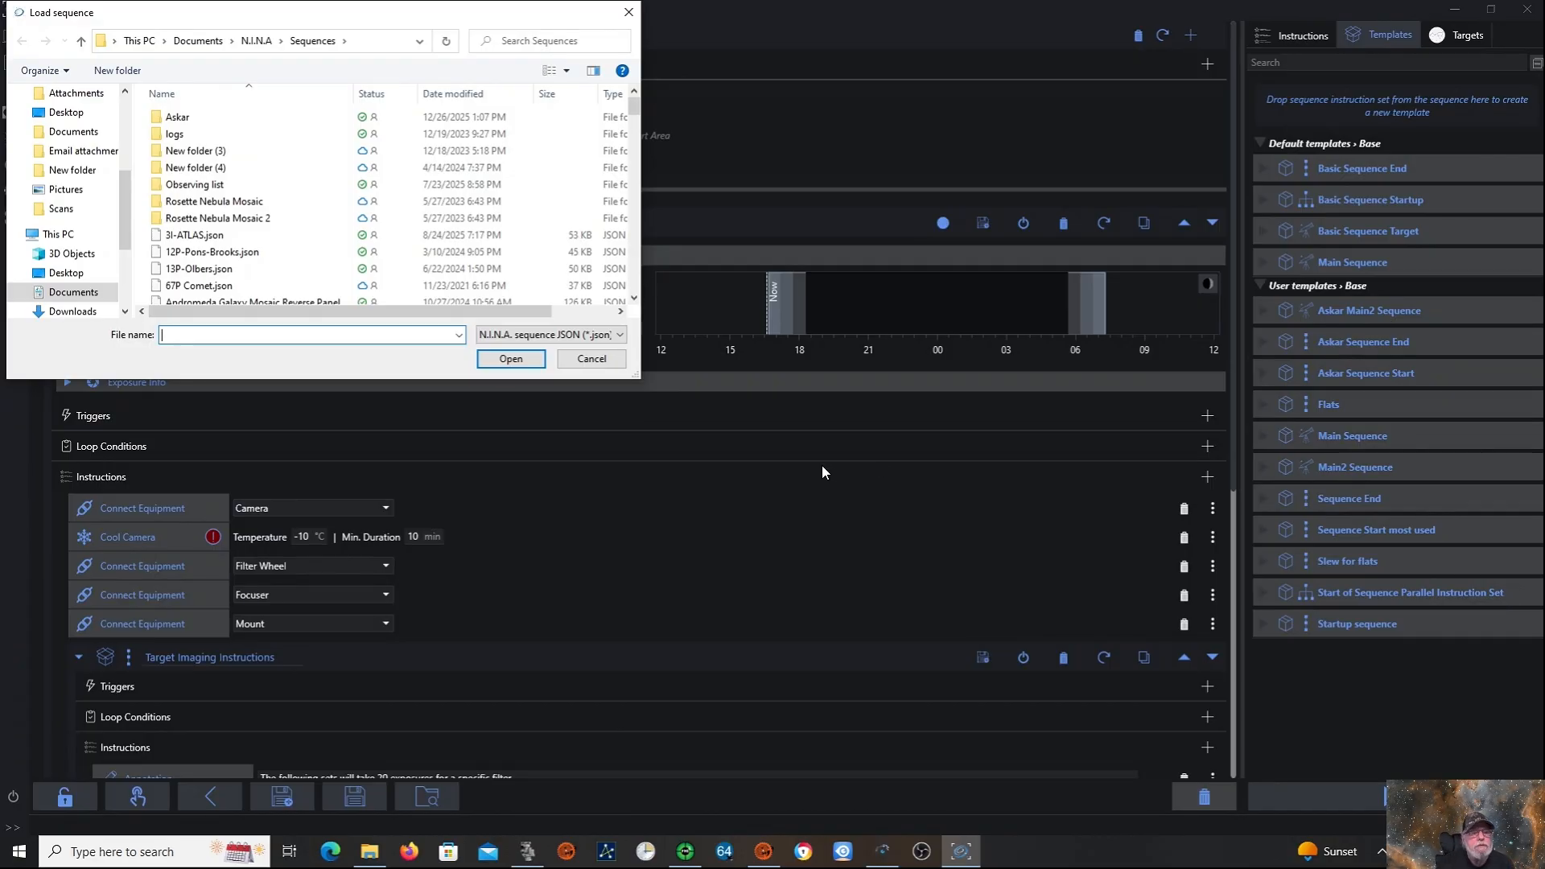
double_click(178, 119)
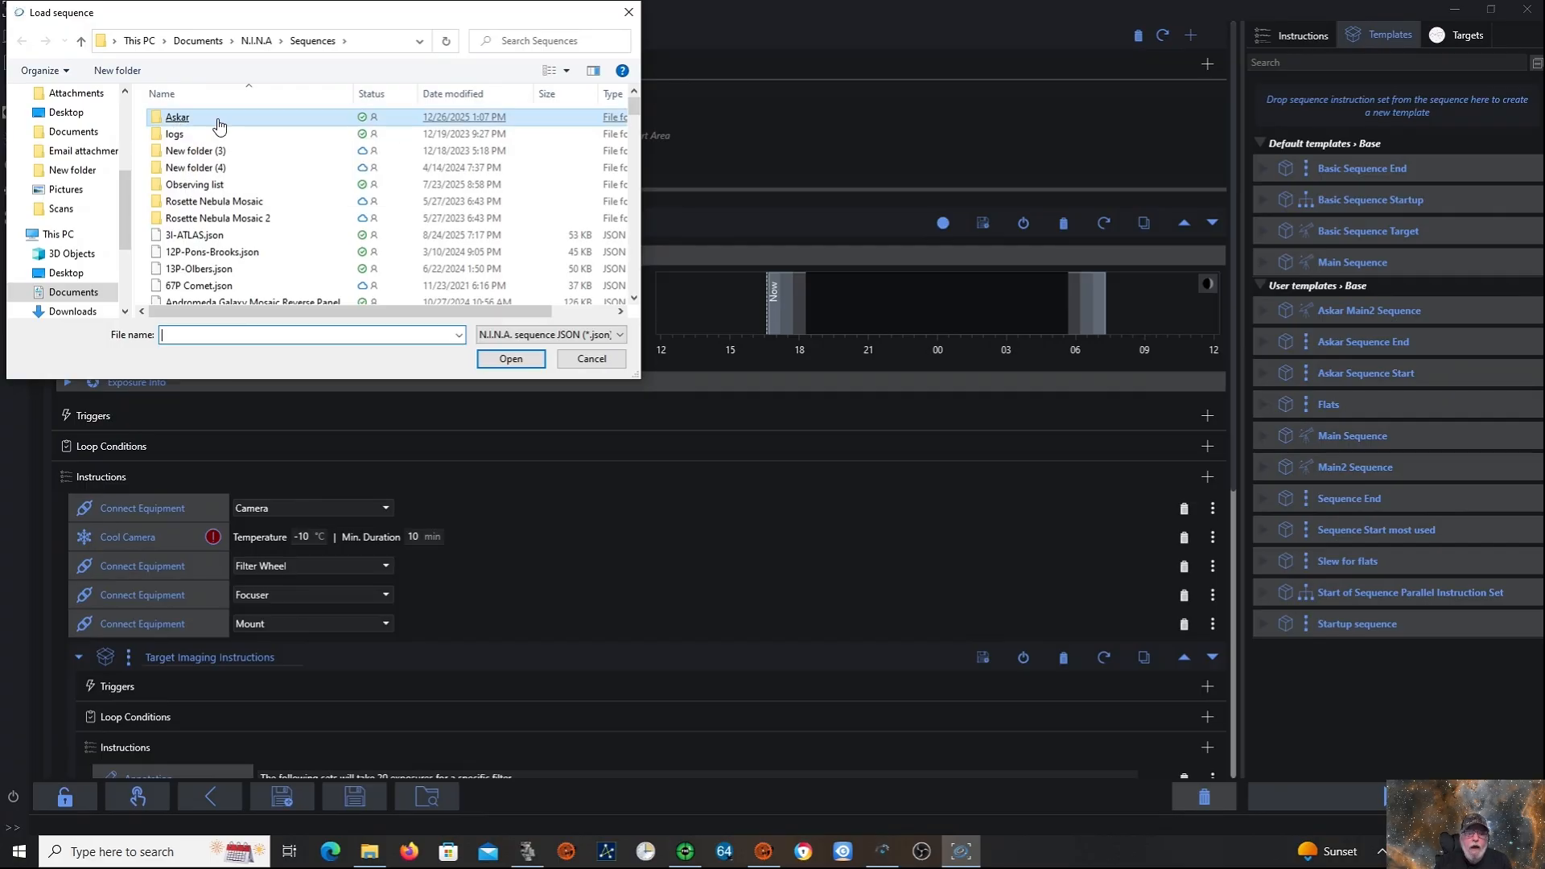
click(253, 133)
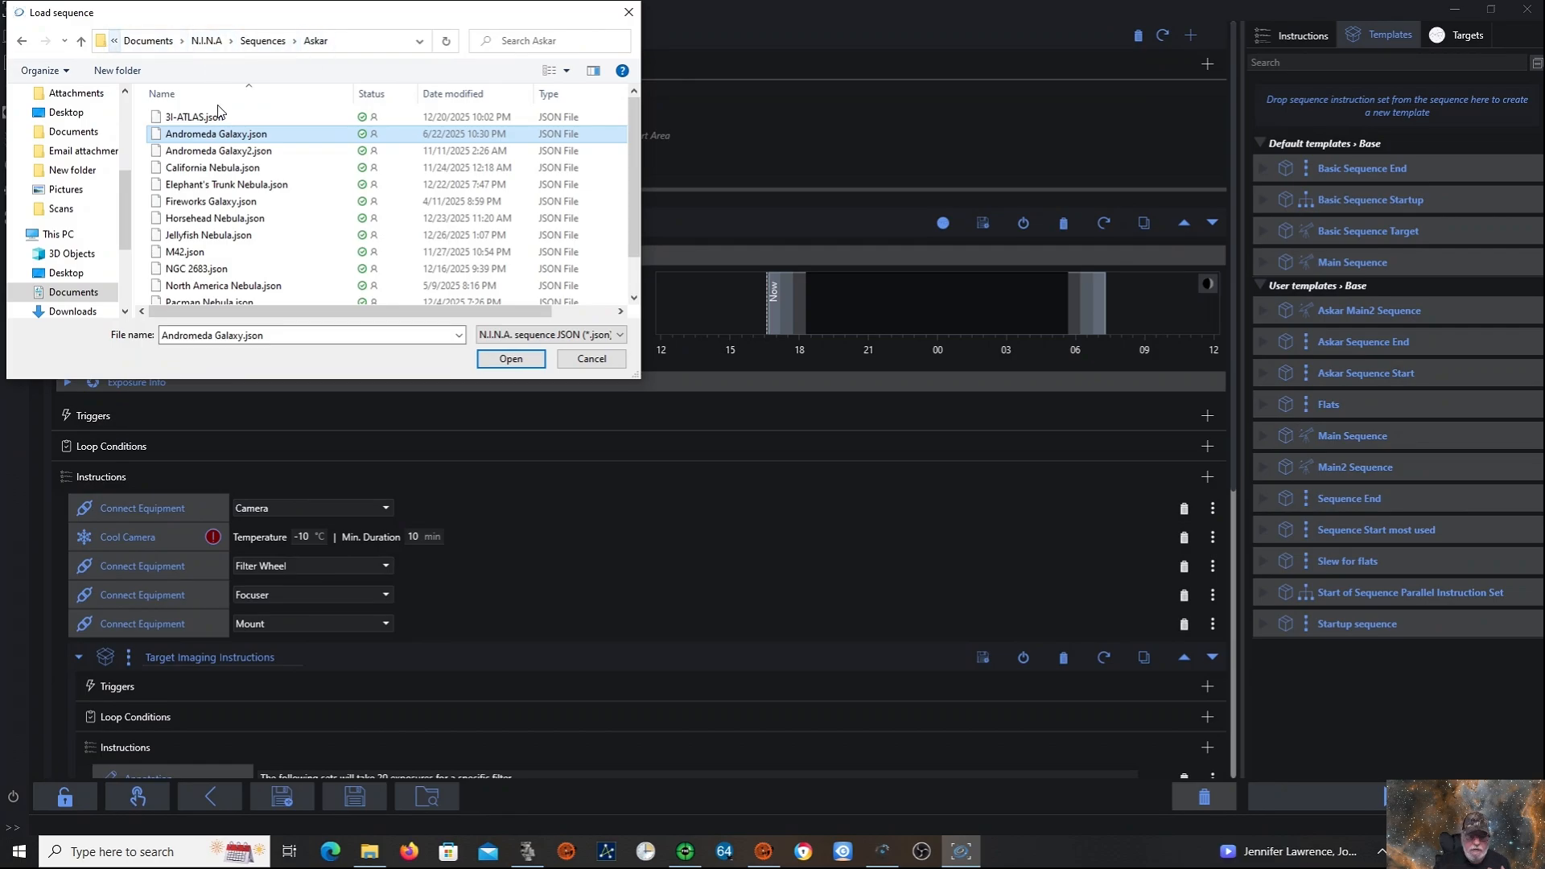
click(230, 298)
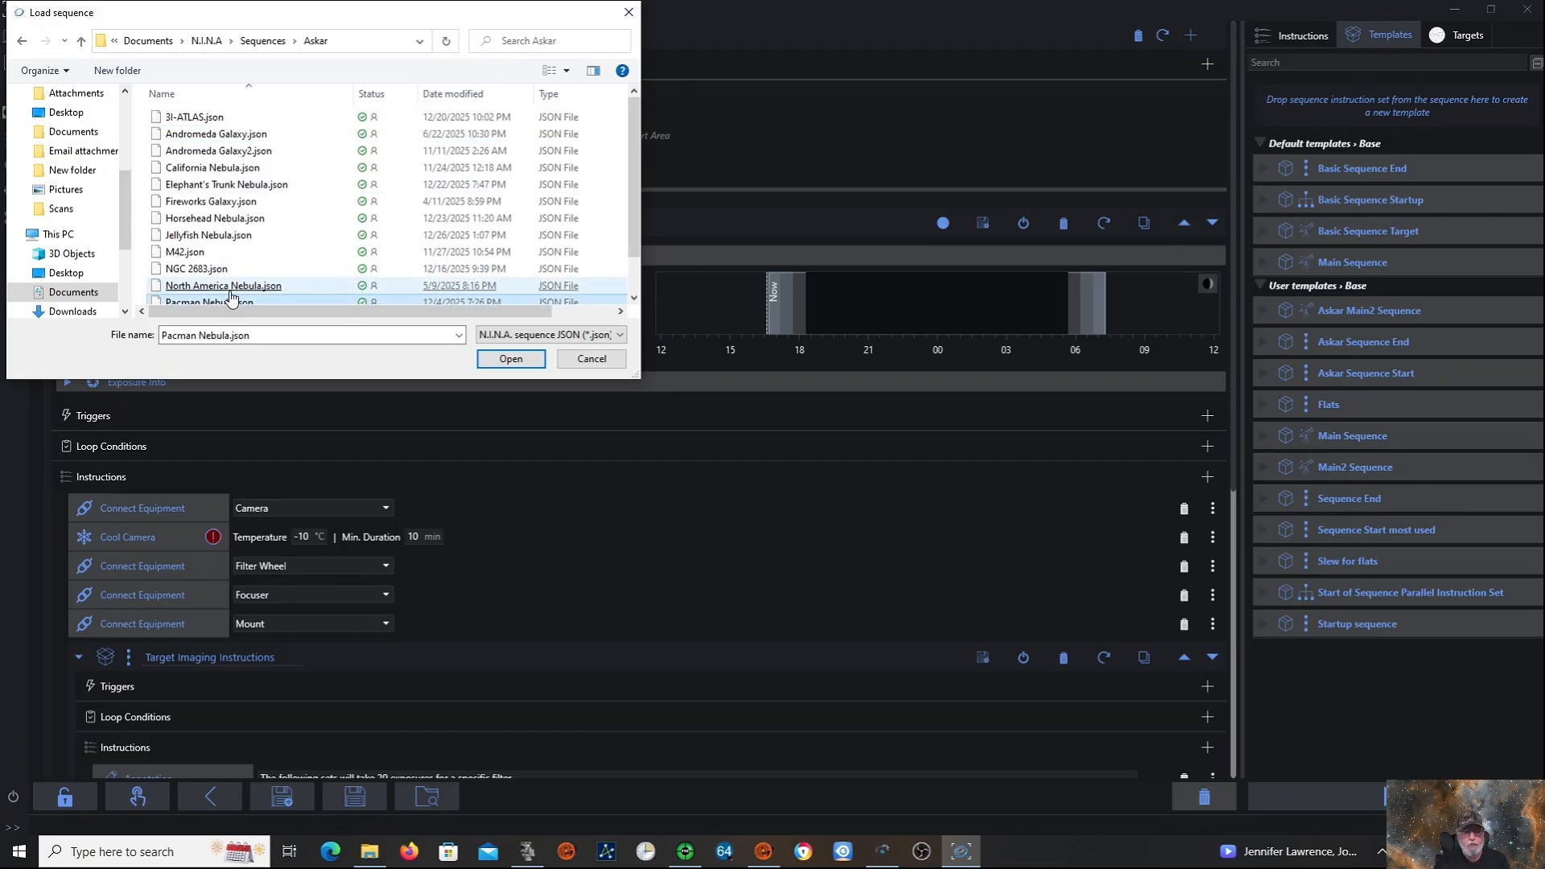
click(230, 288)
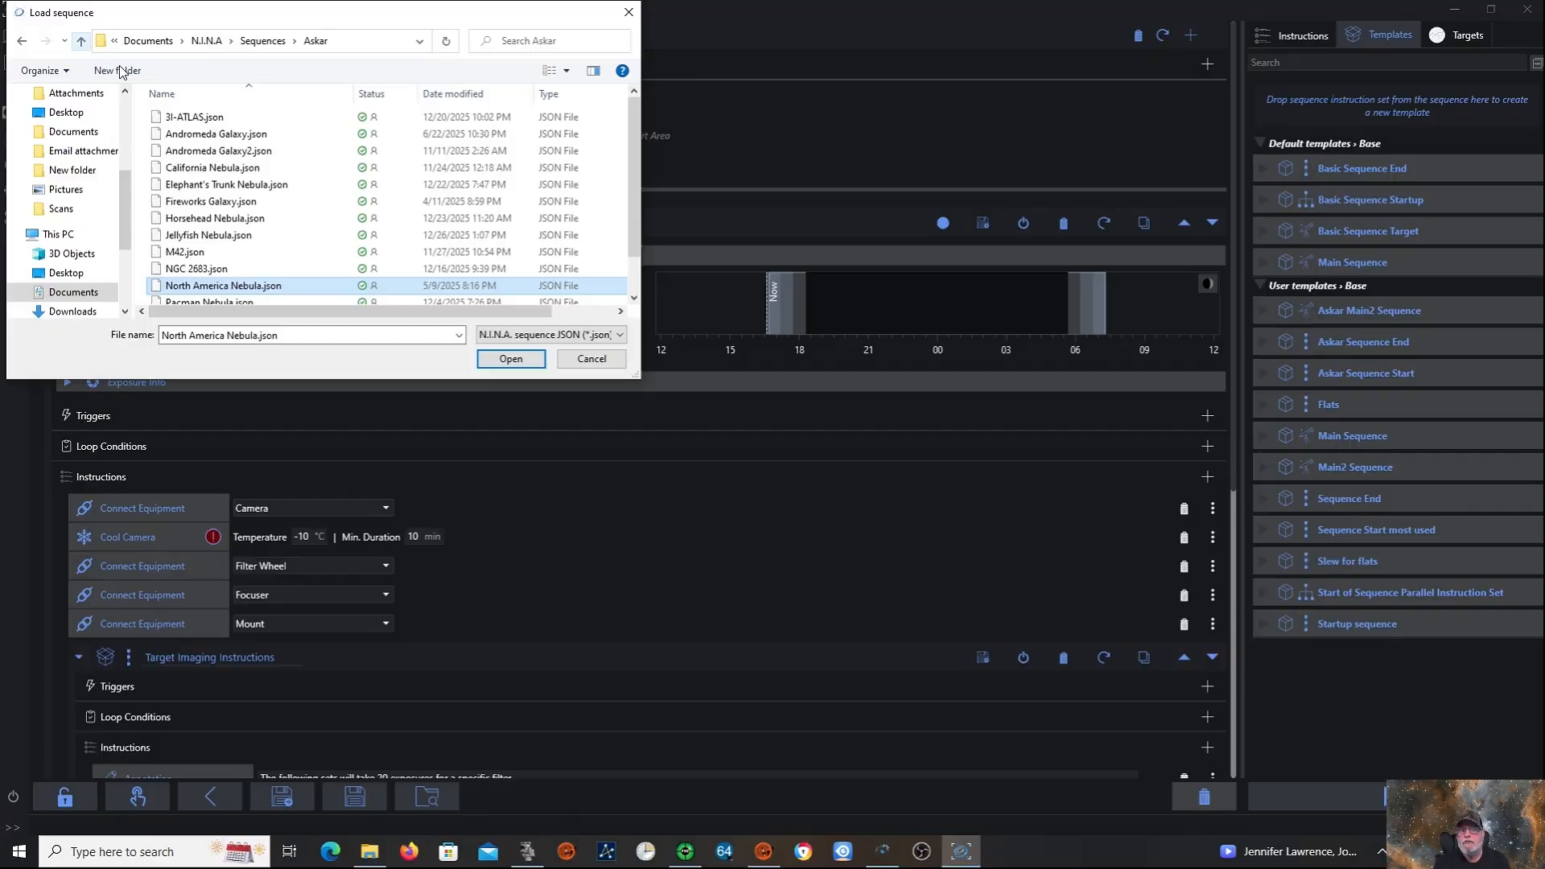
Examine the full list of saved sequence files in the parent Sequences folder.
click(80, 41)
click(274, 184)
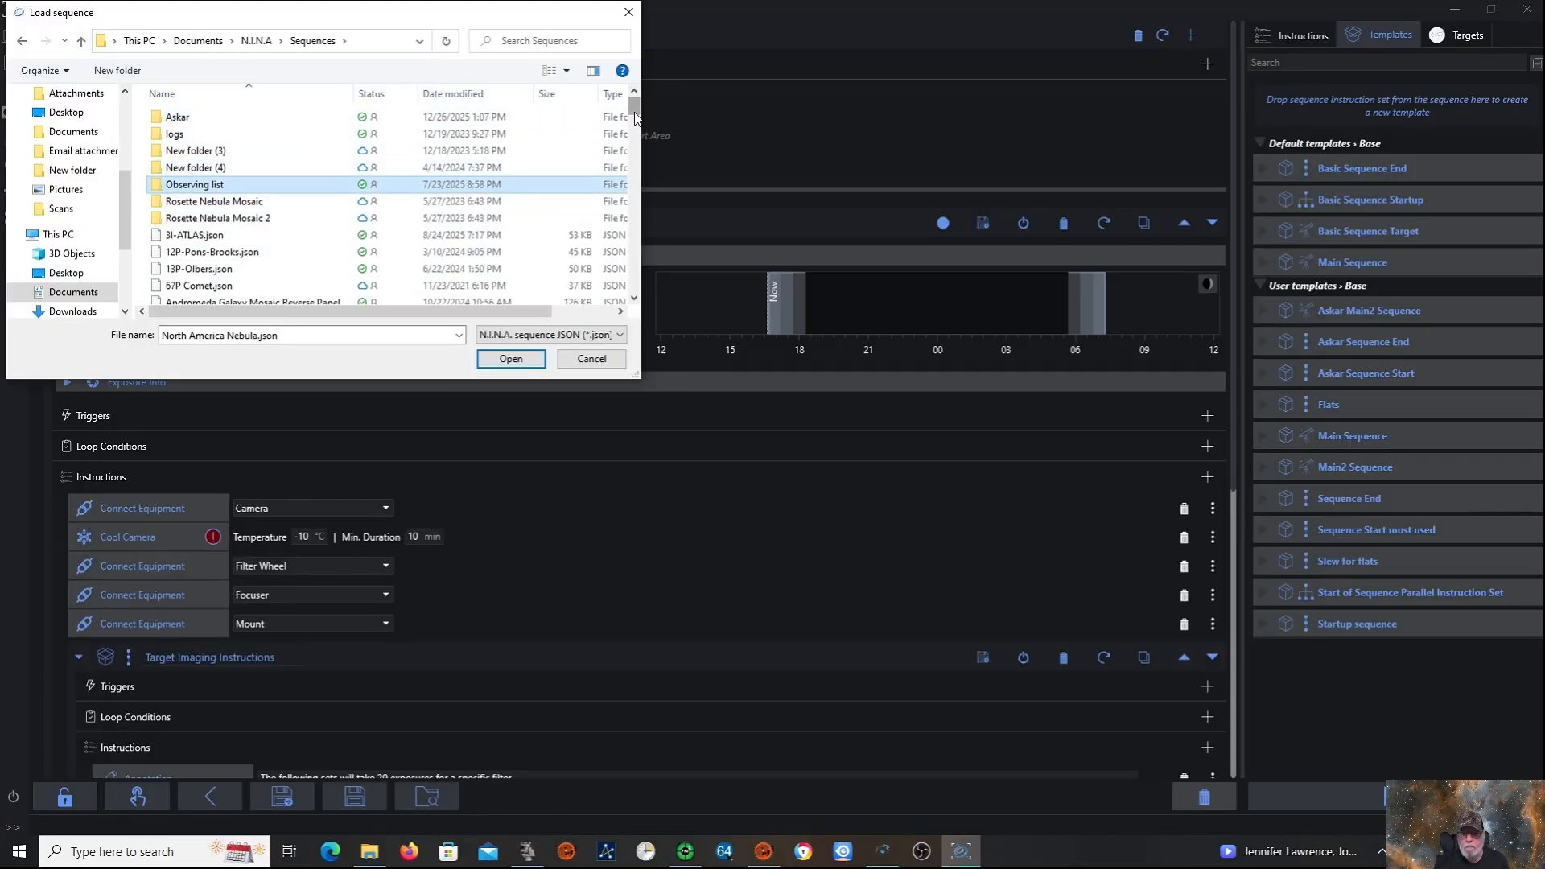
click(636, 171)
drag(636, 171, 638, 304)
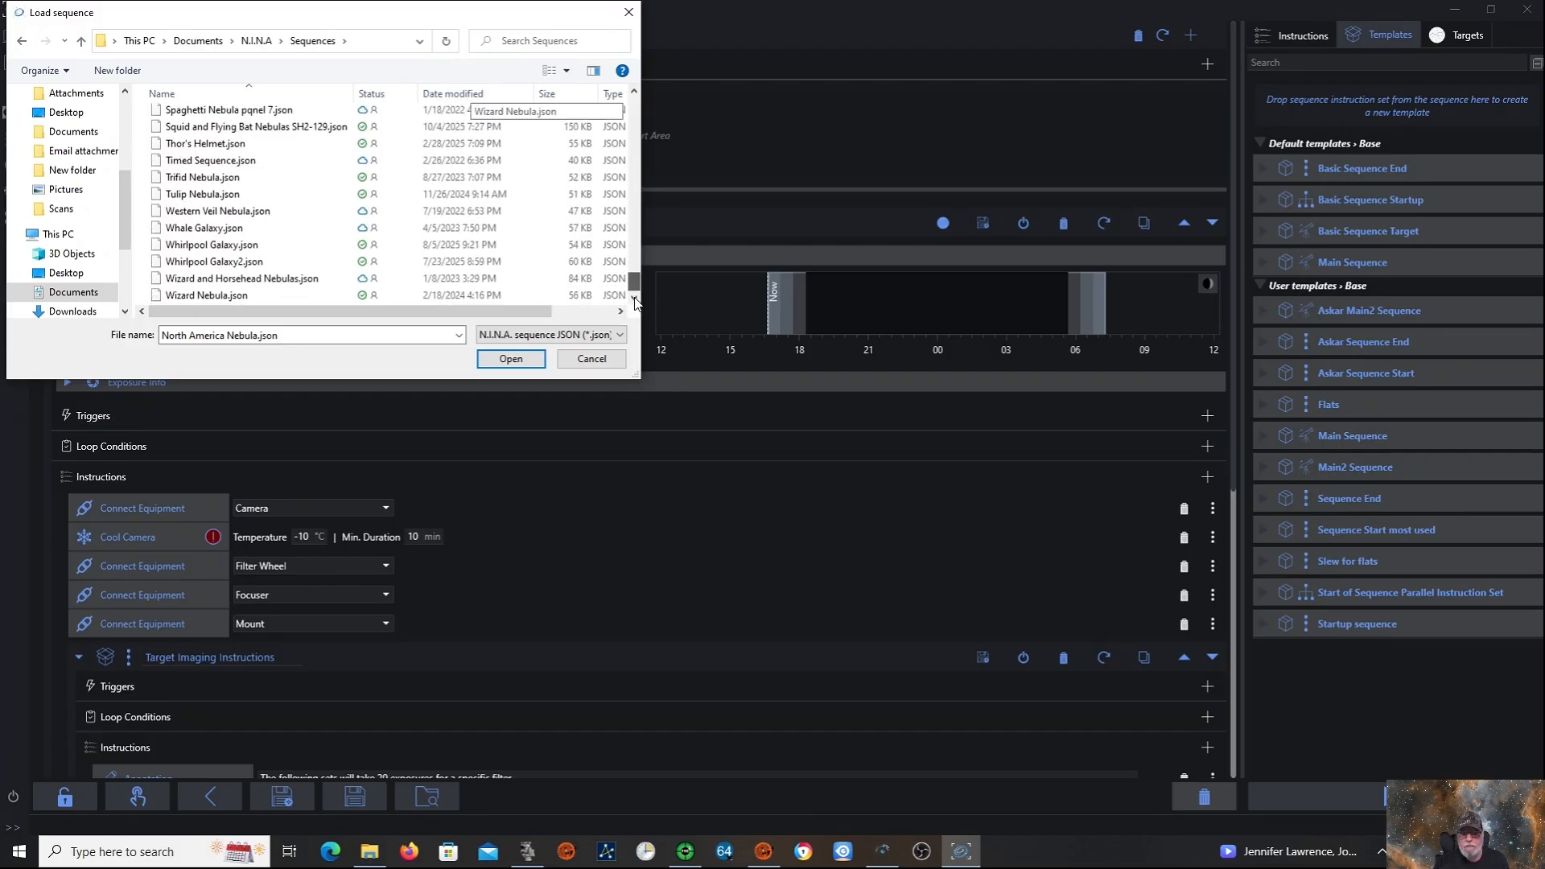
click(635, 106)
drag(635, 103, 635, 96)
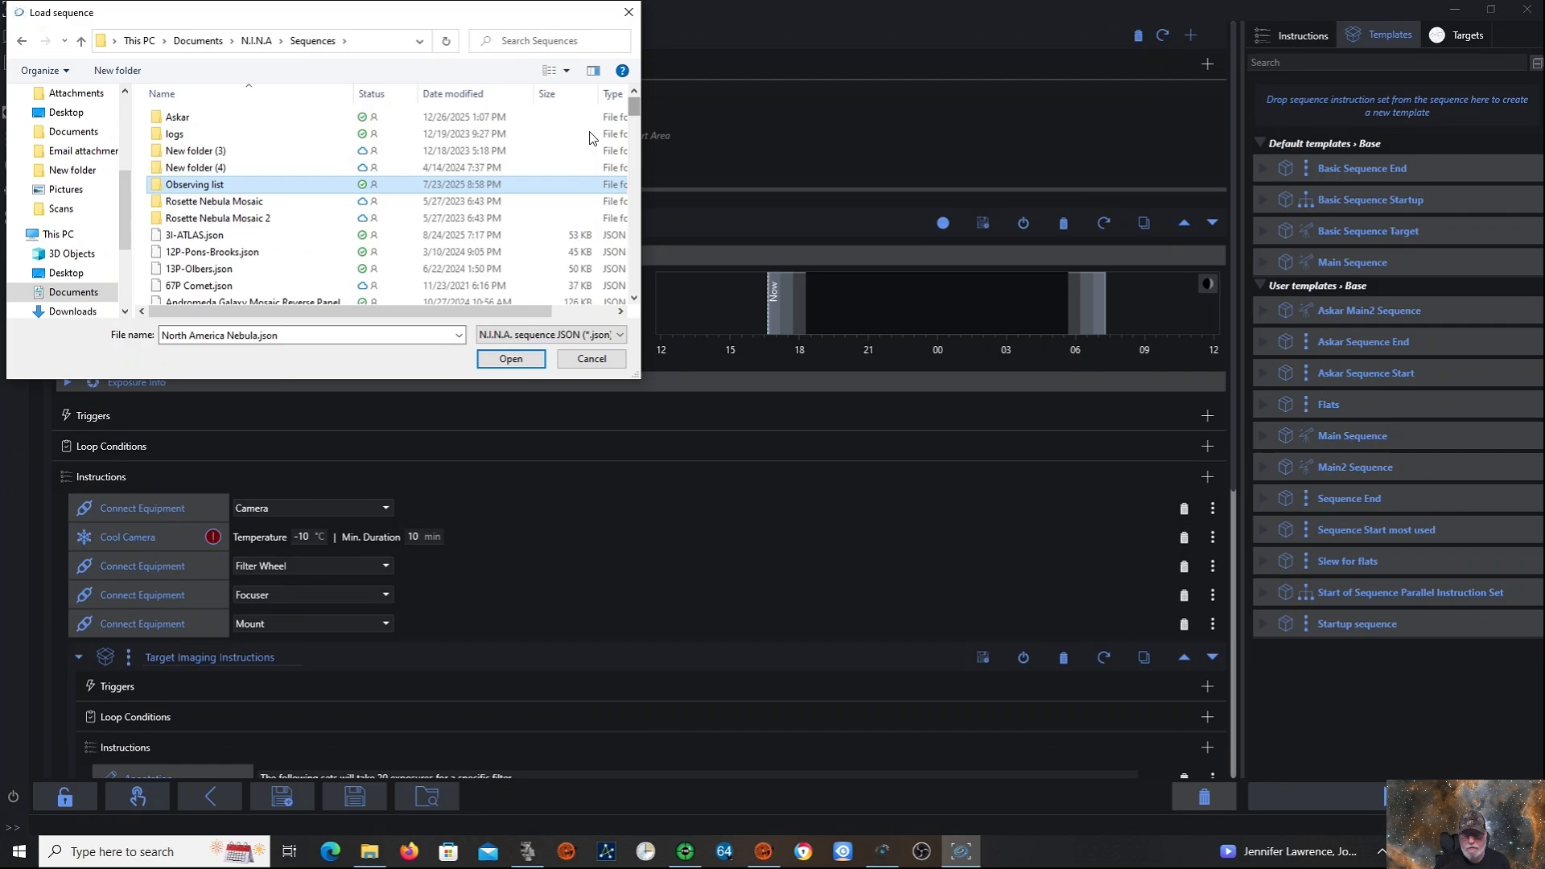
Review the sequence files in the Askar subfolder again and leave the loading dialog without opening one.
click(505, 219)
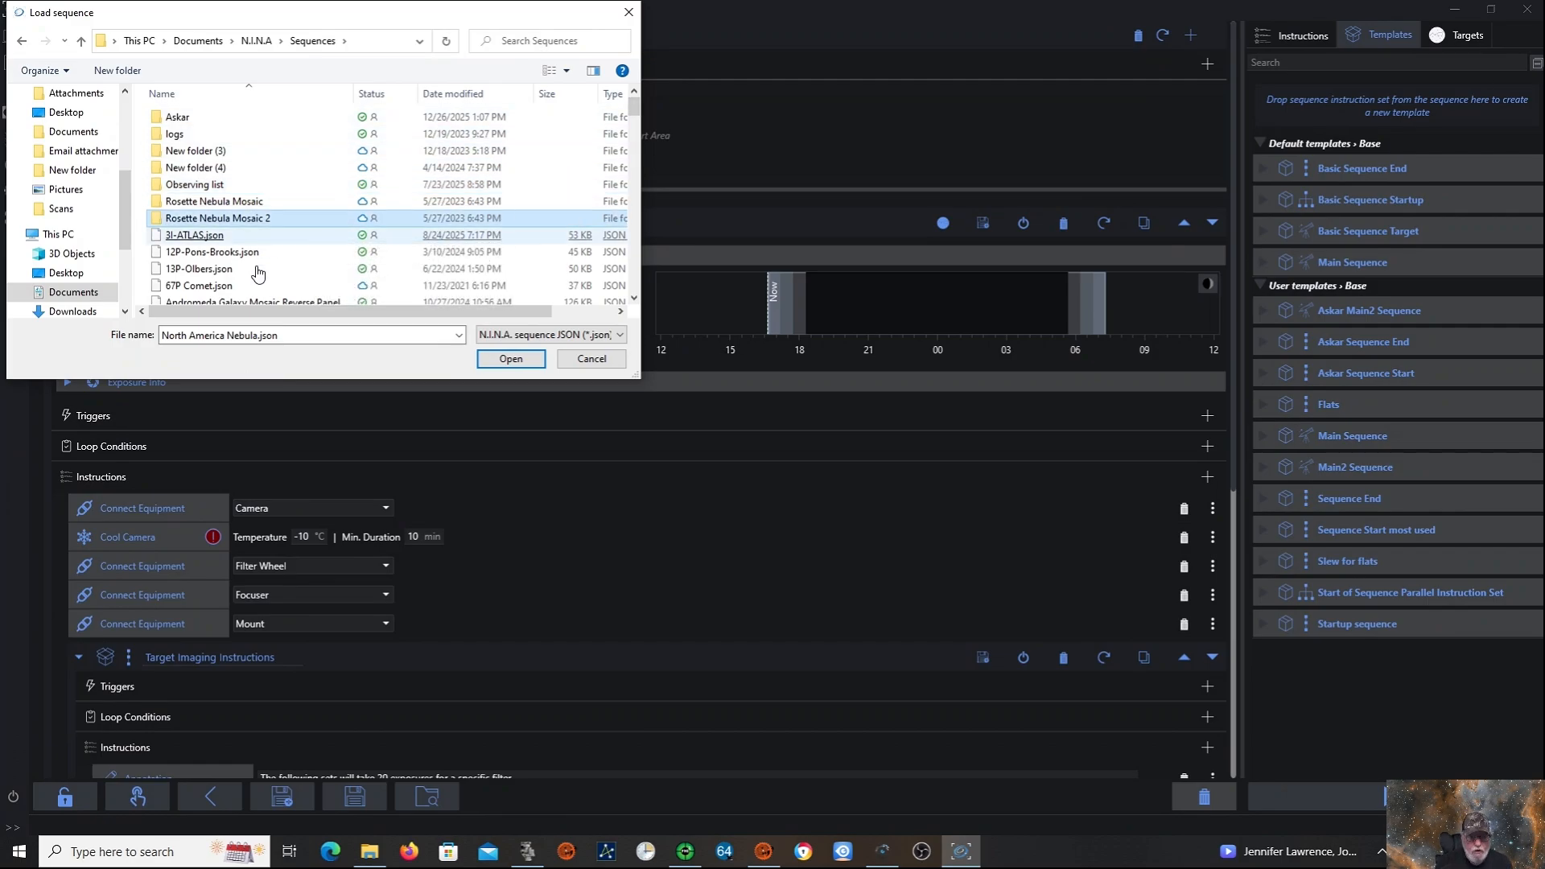
click(233, 235)
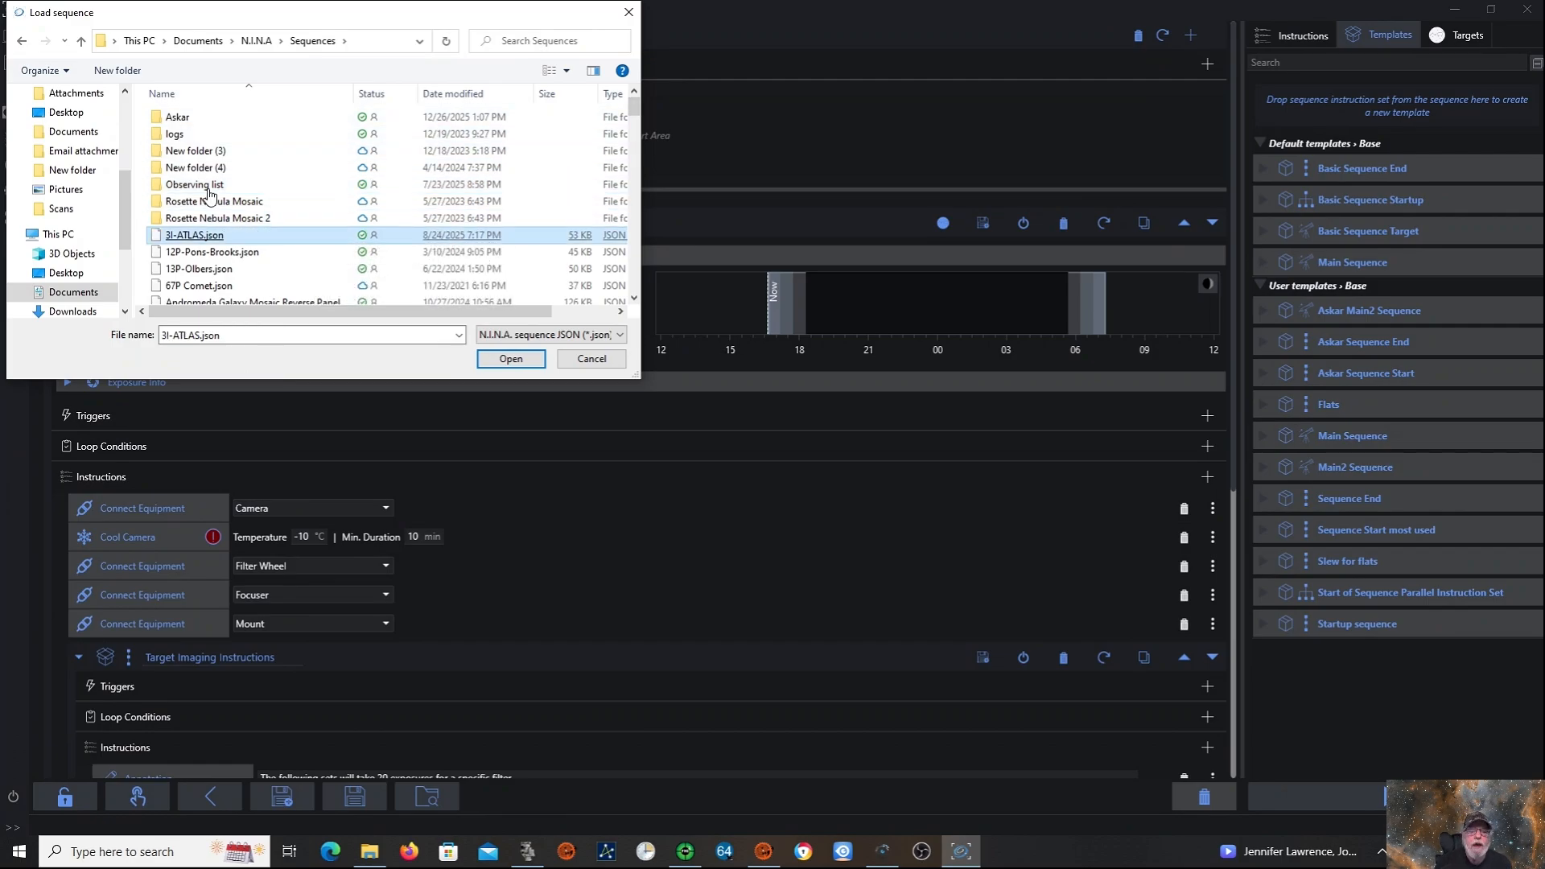
click(174, 119)
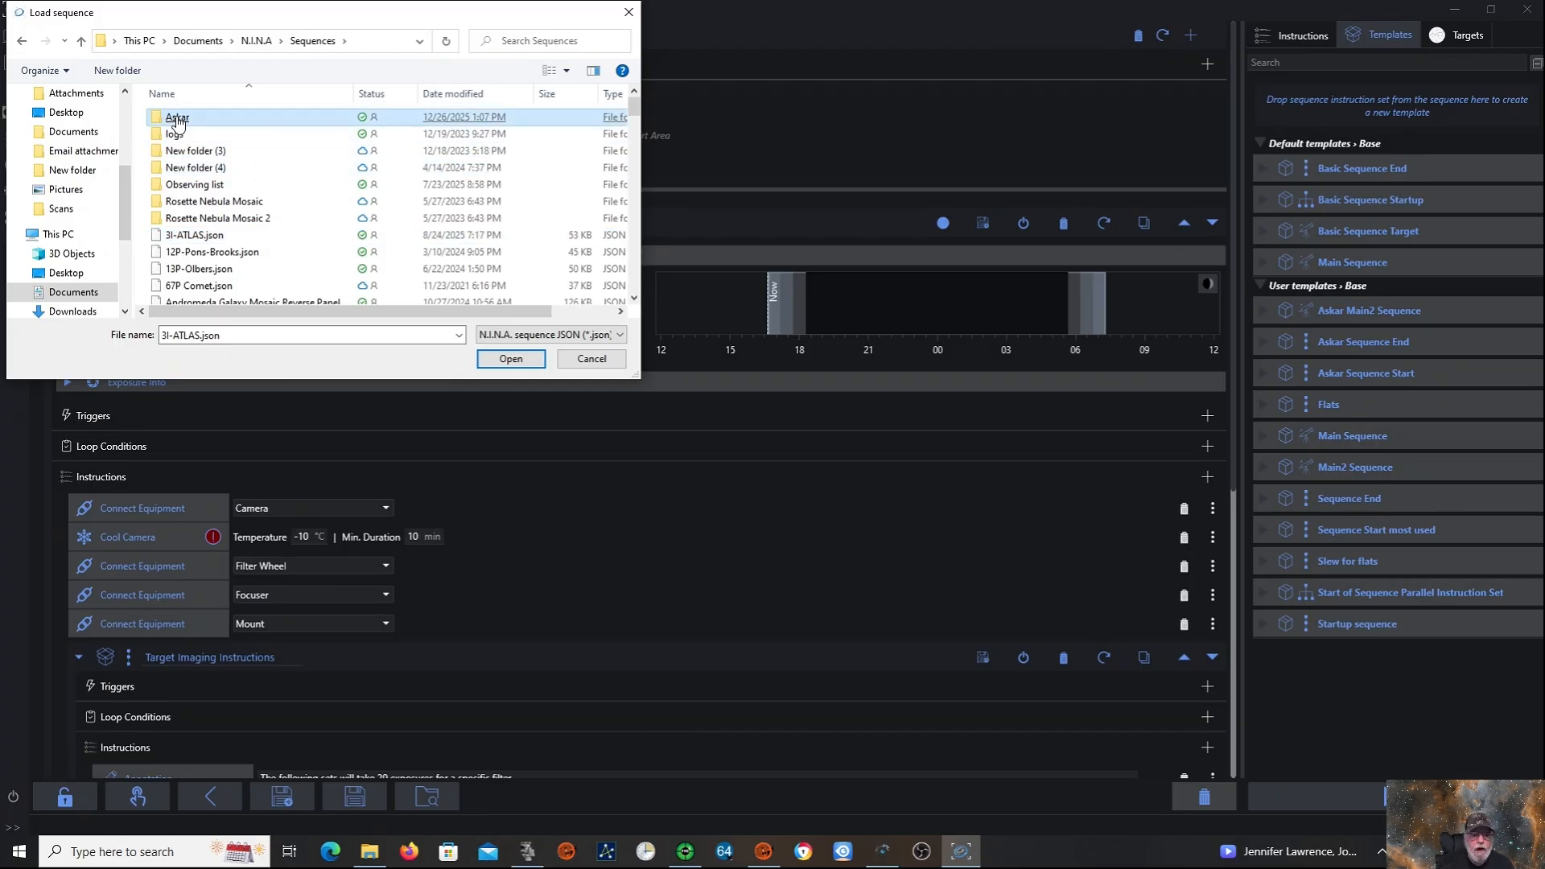
key(Return)
click(424, 253)
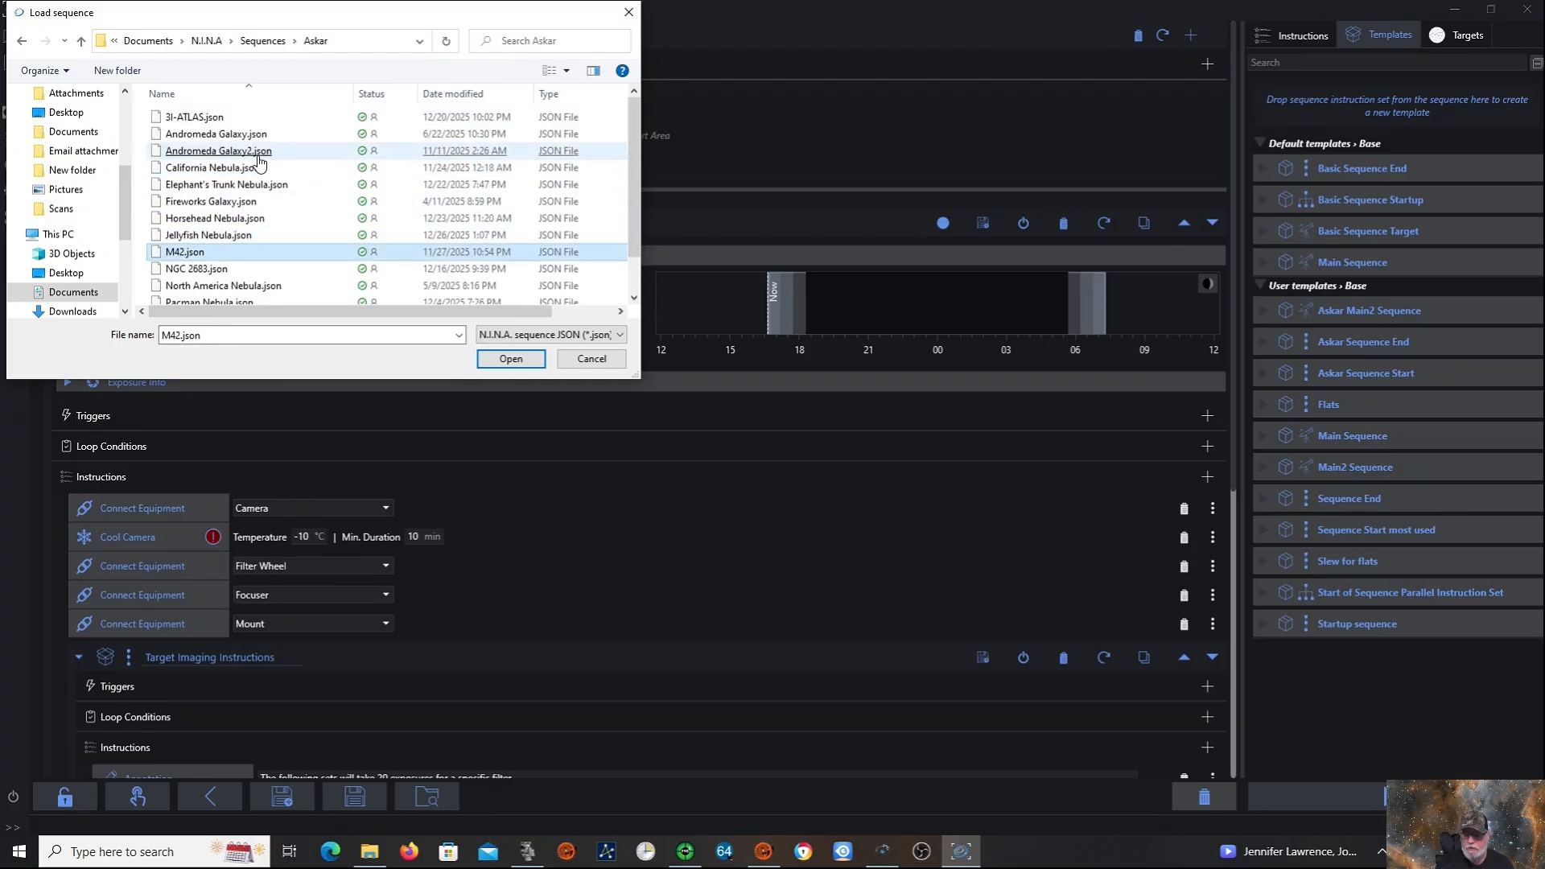
click(258, 153)
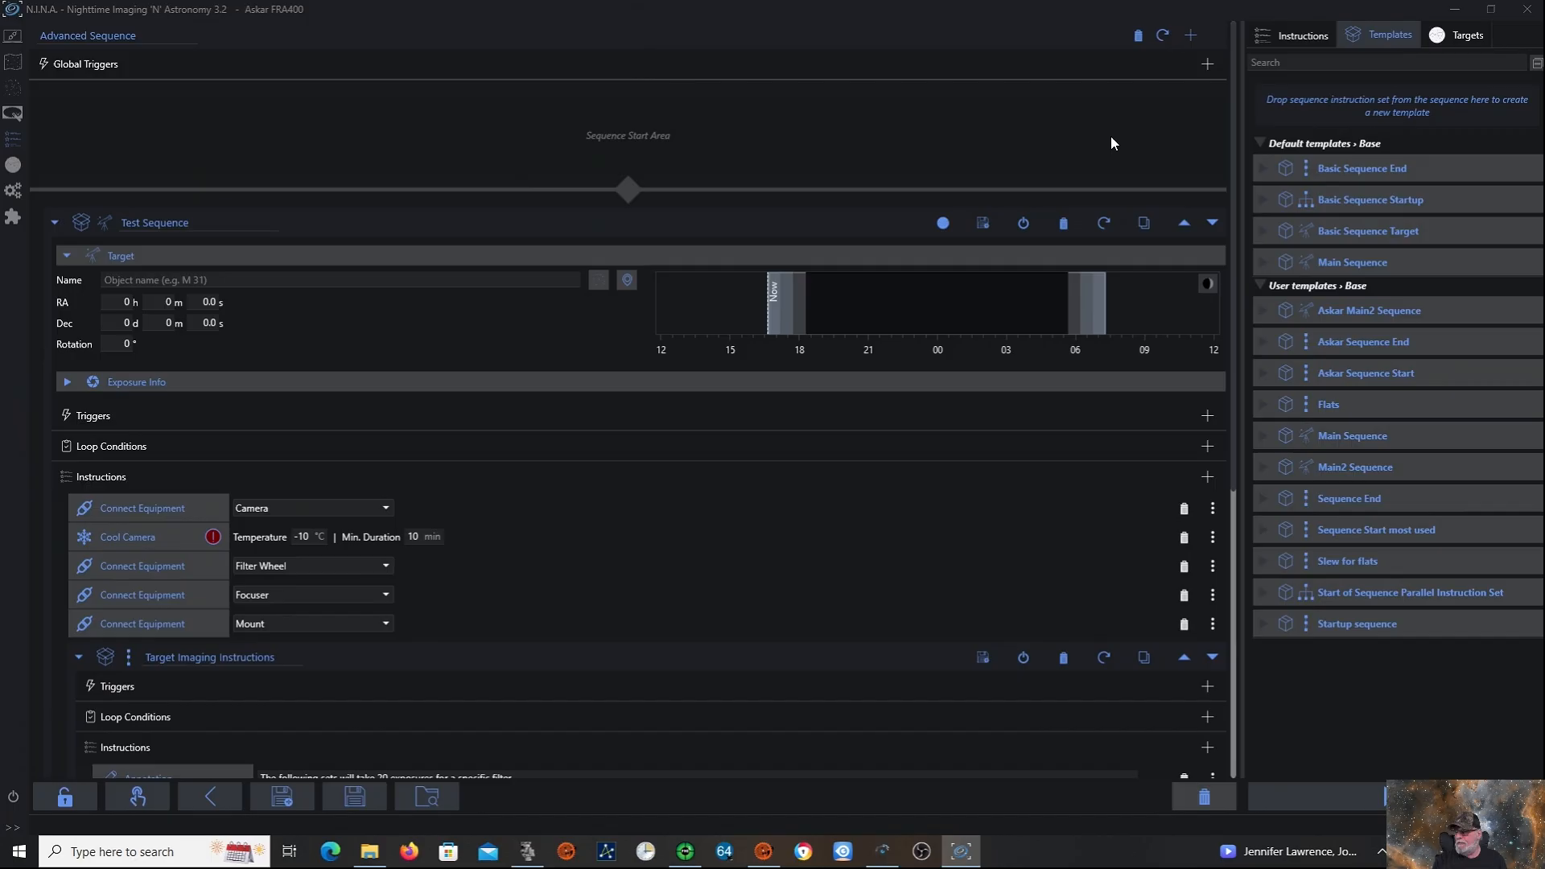
Clear the complete sequence run and add the Slew for flats user template to the Sequence Target Area.
click(1137, 37)
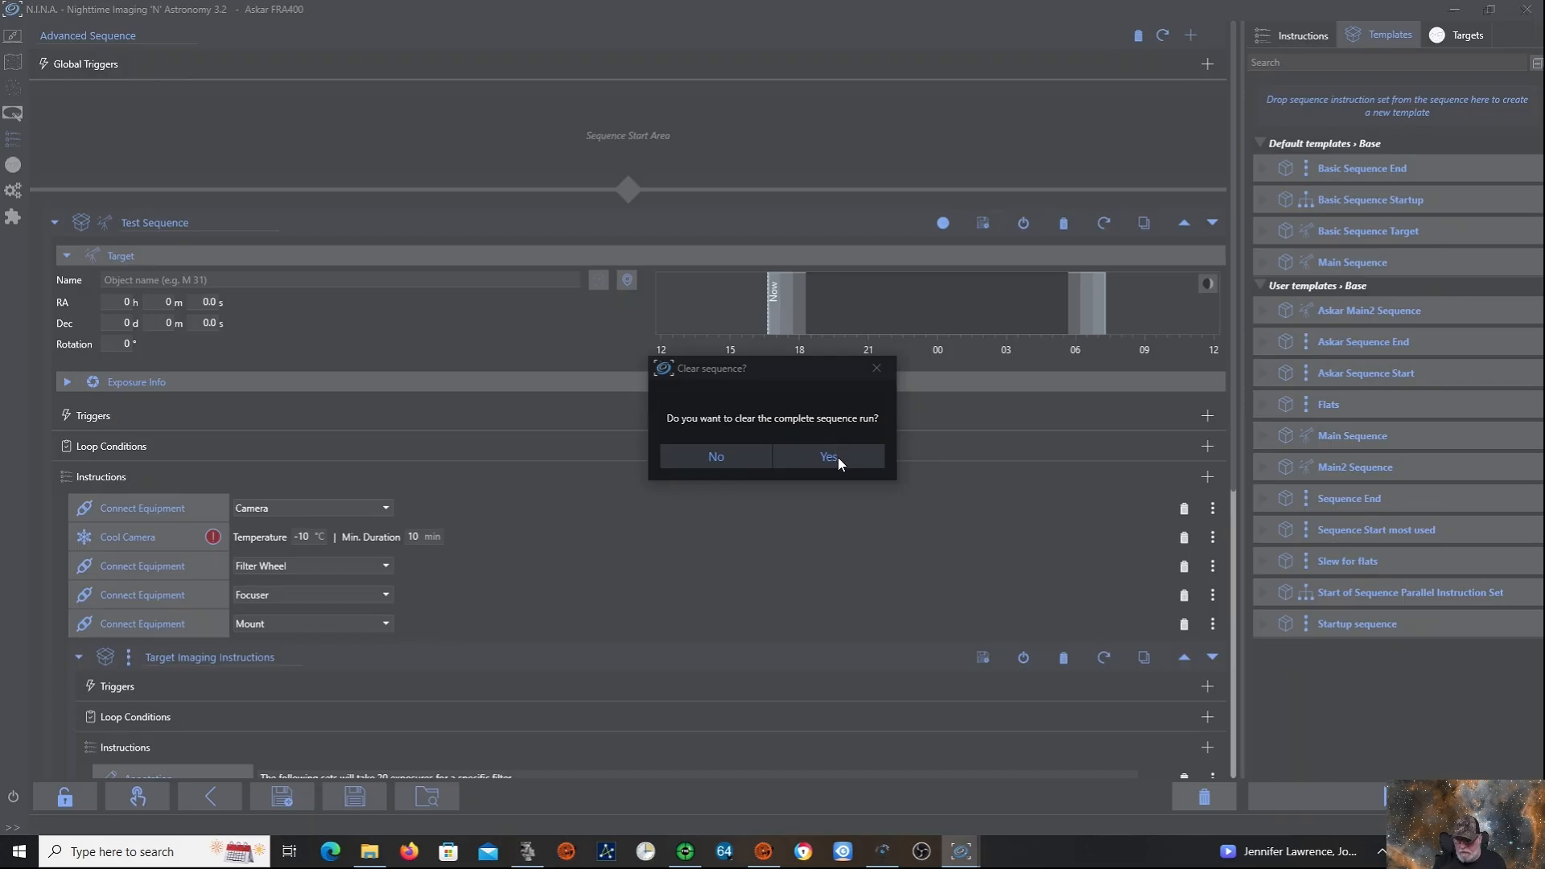
click(837, 464)
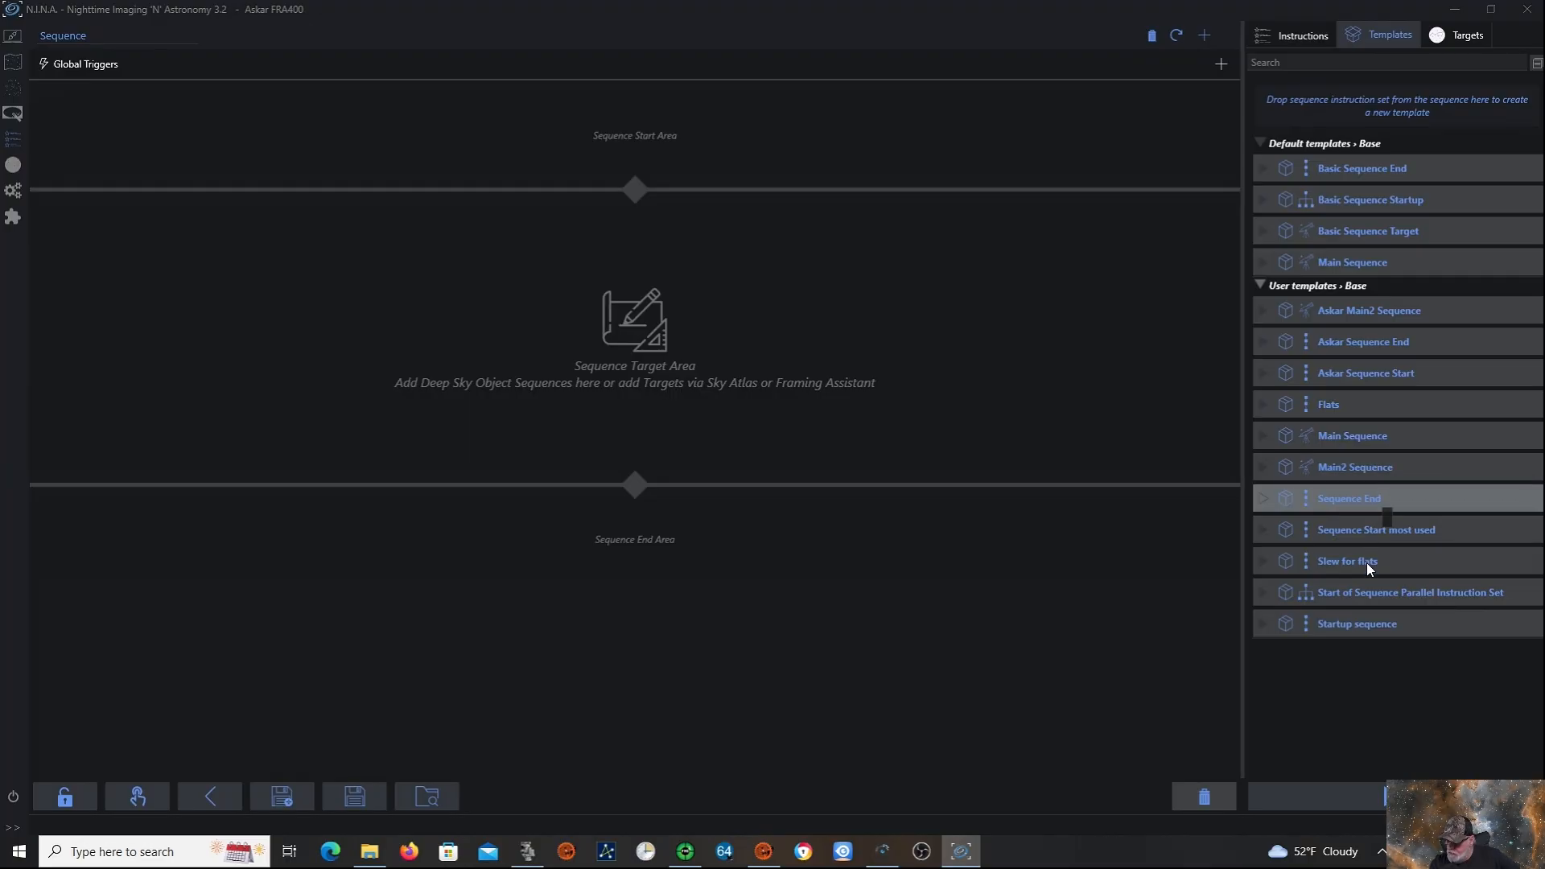
mouse_move(1367, 559)
mouse_down()
mouse_move(981, 387)
mouse_move(855, 357)
mouse_up()
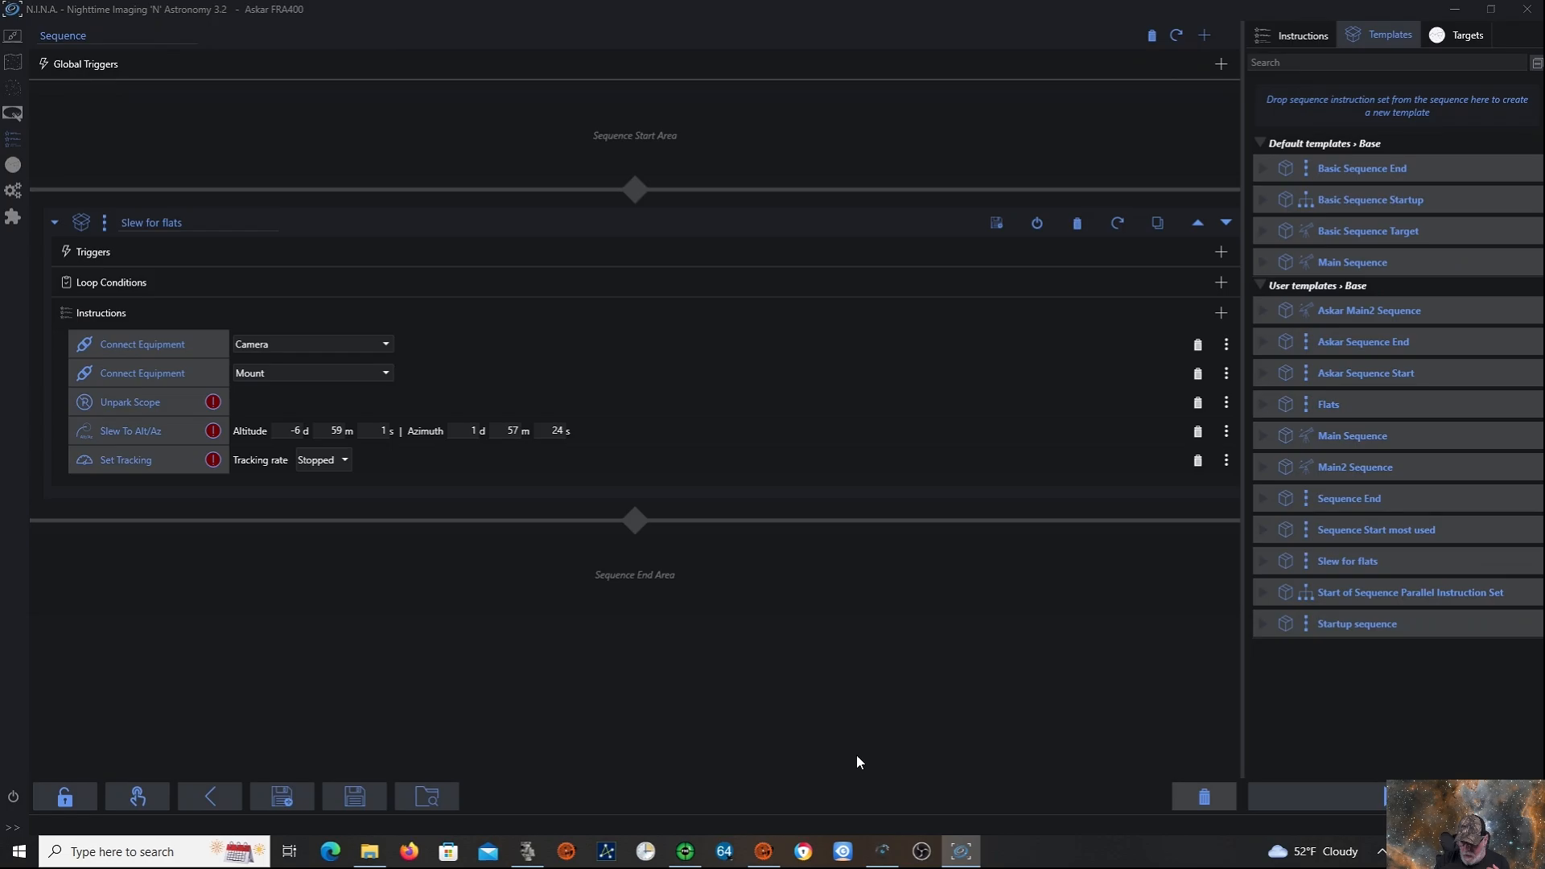
Switch to AnyCam.iO to inspect the telescope's position relative to the flat panel, and return to N.I.N.A.
click(883, 853)
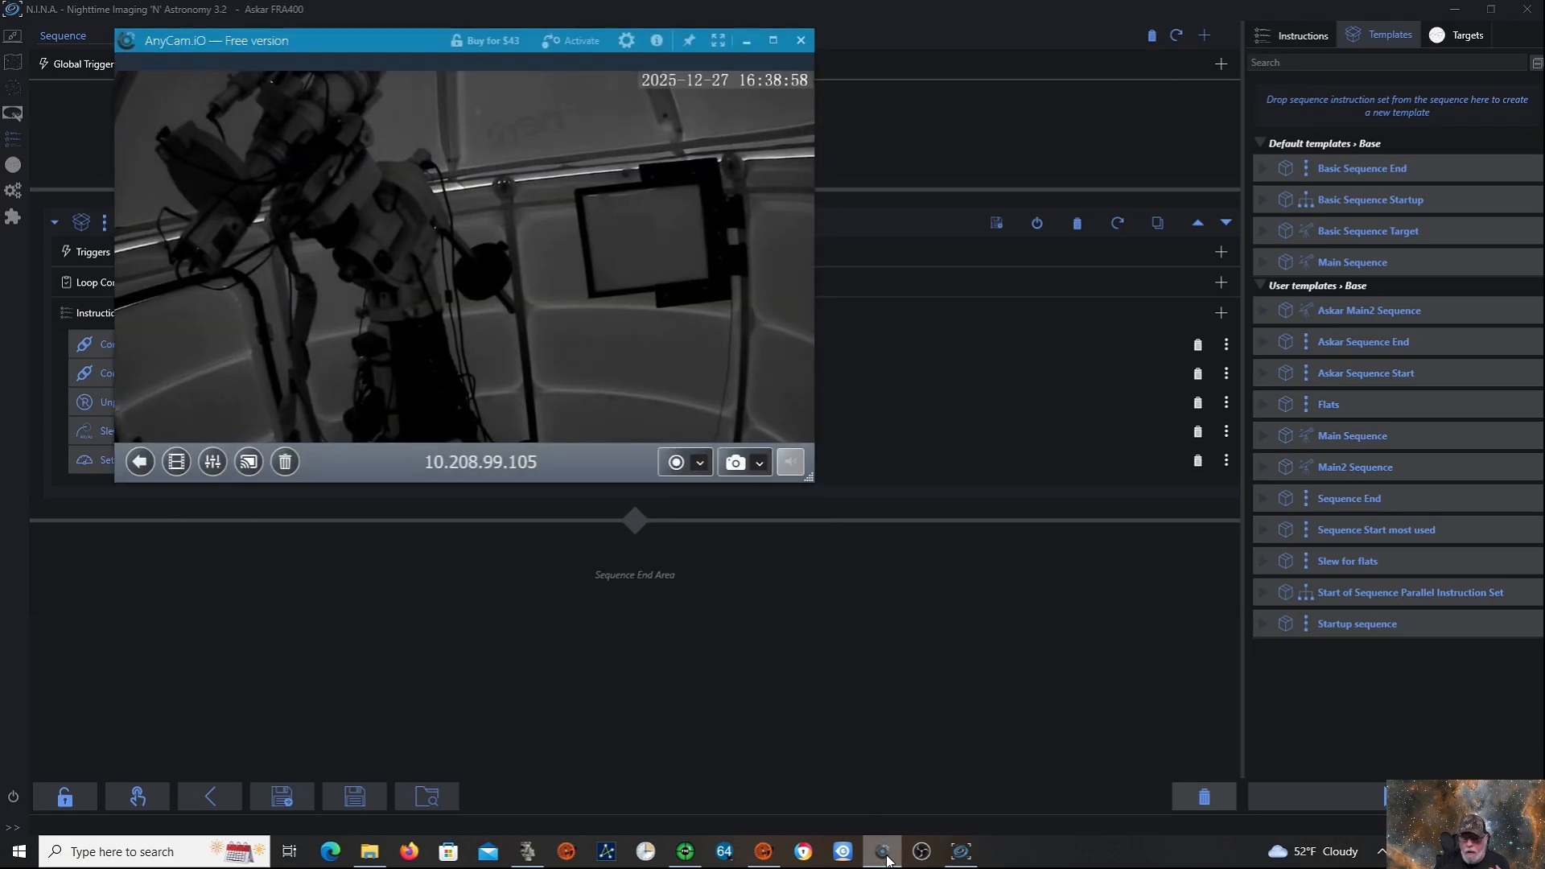
mouse_move(361, 218)
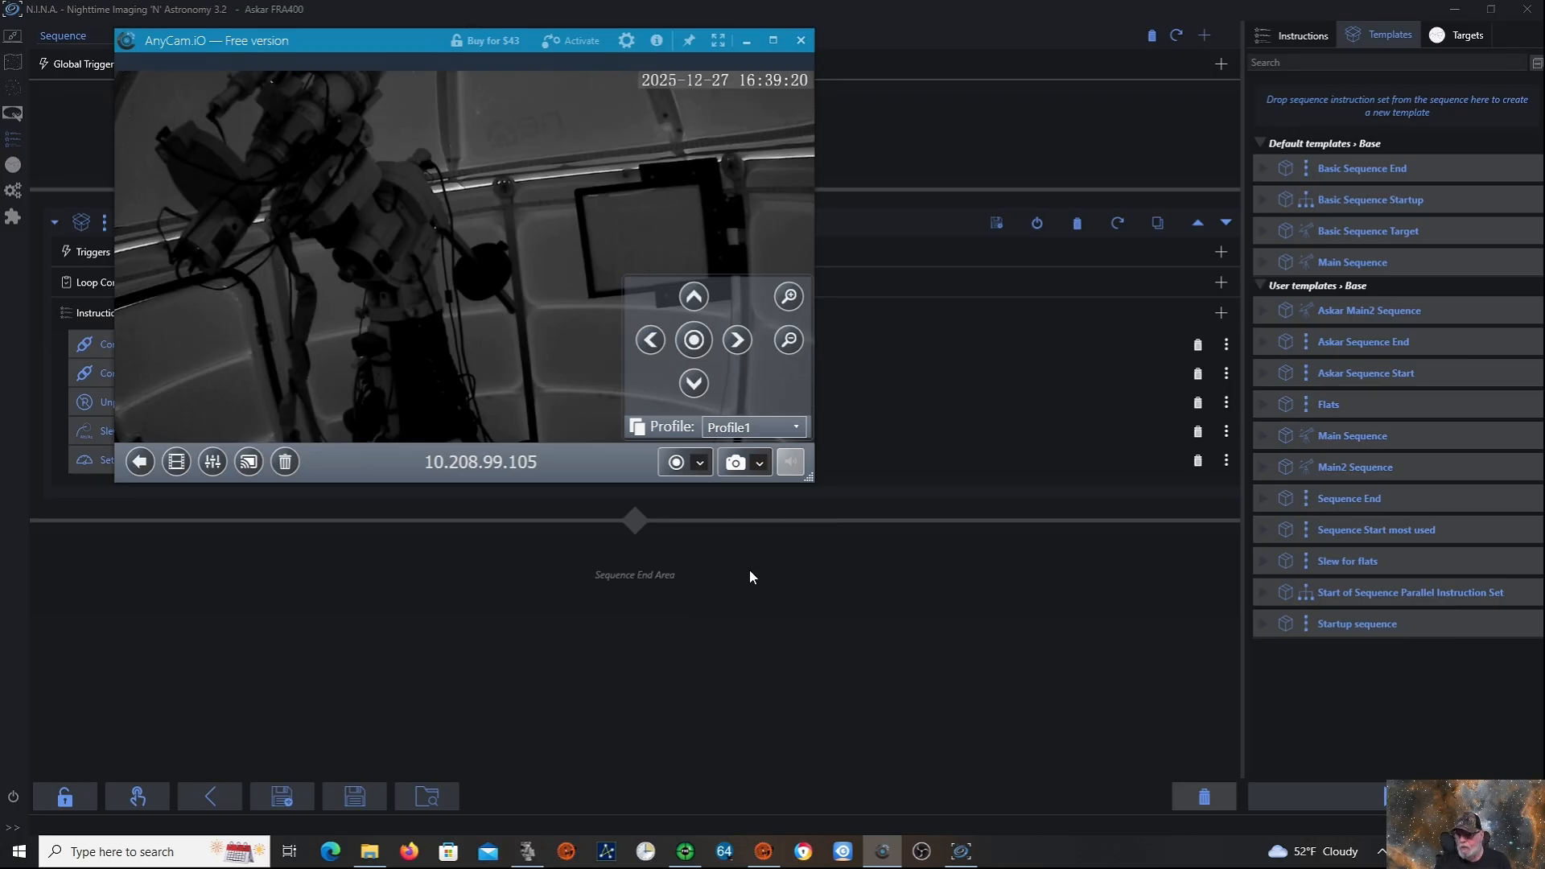
click(582, 527)
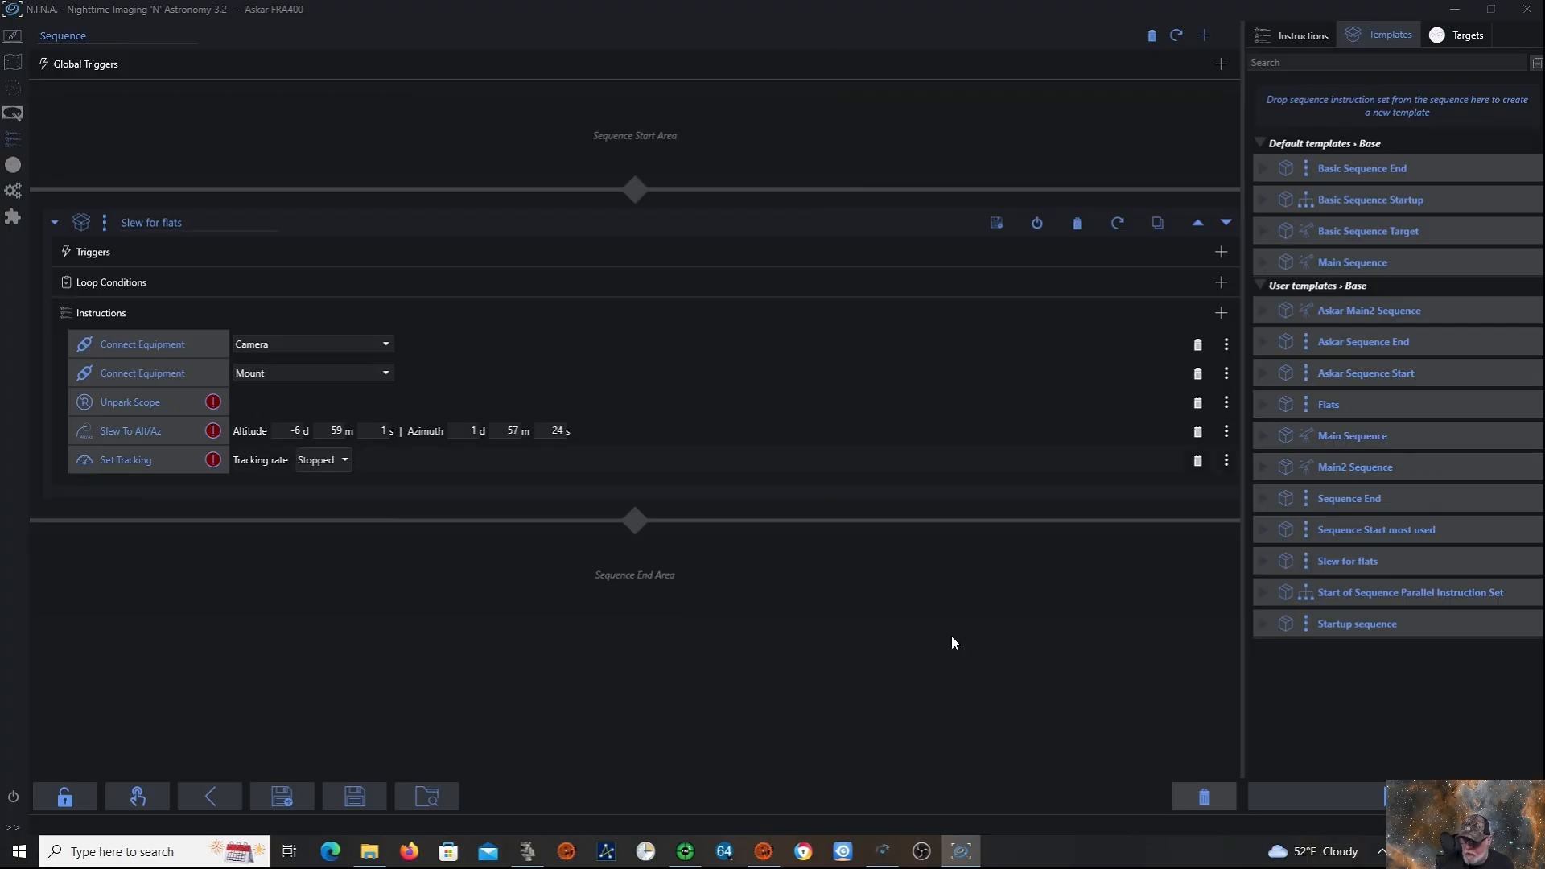
Run the Slew for flats sequence despite the pre-sequence checklist and watch the mount slew in AnyCam.iO.
click(1338, 796)
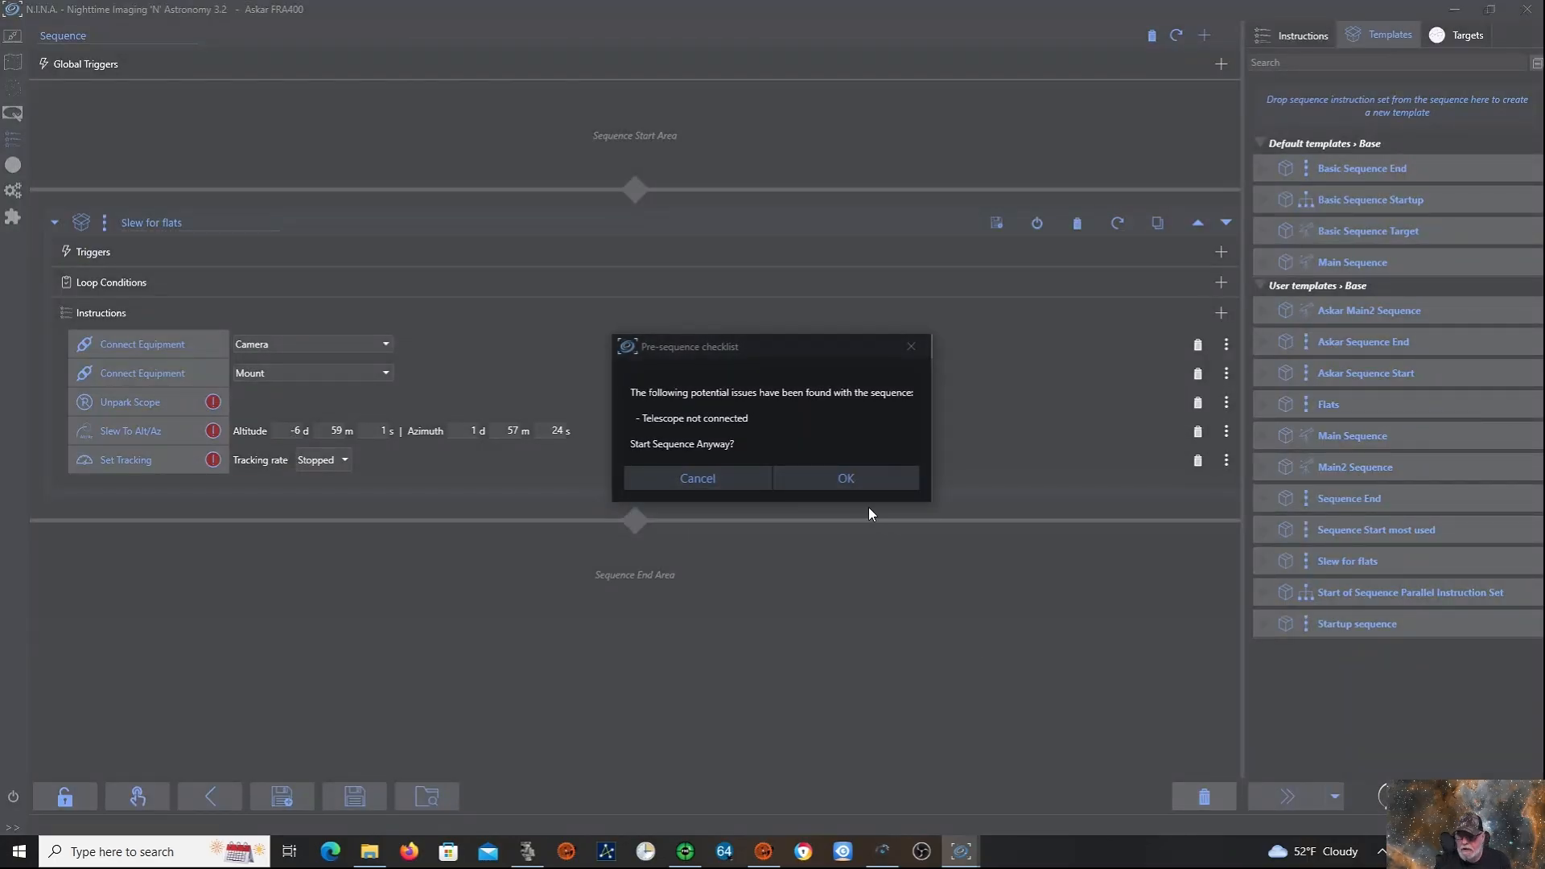
click(852, 479)
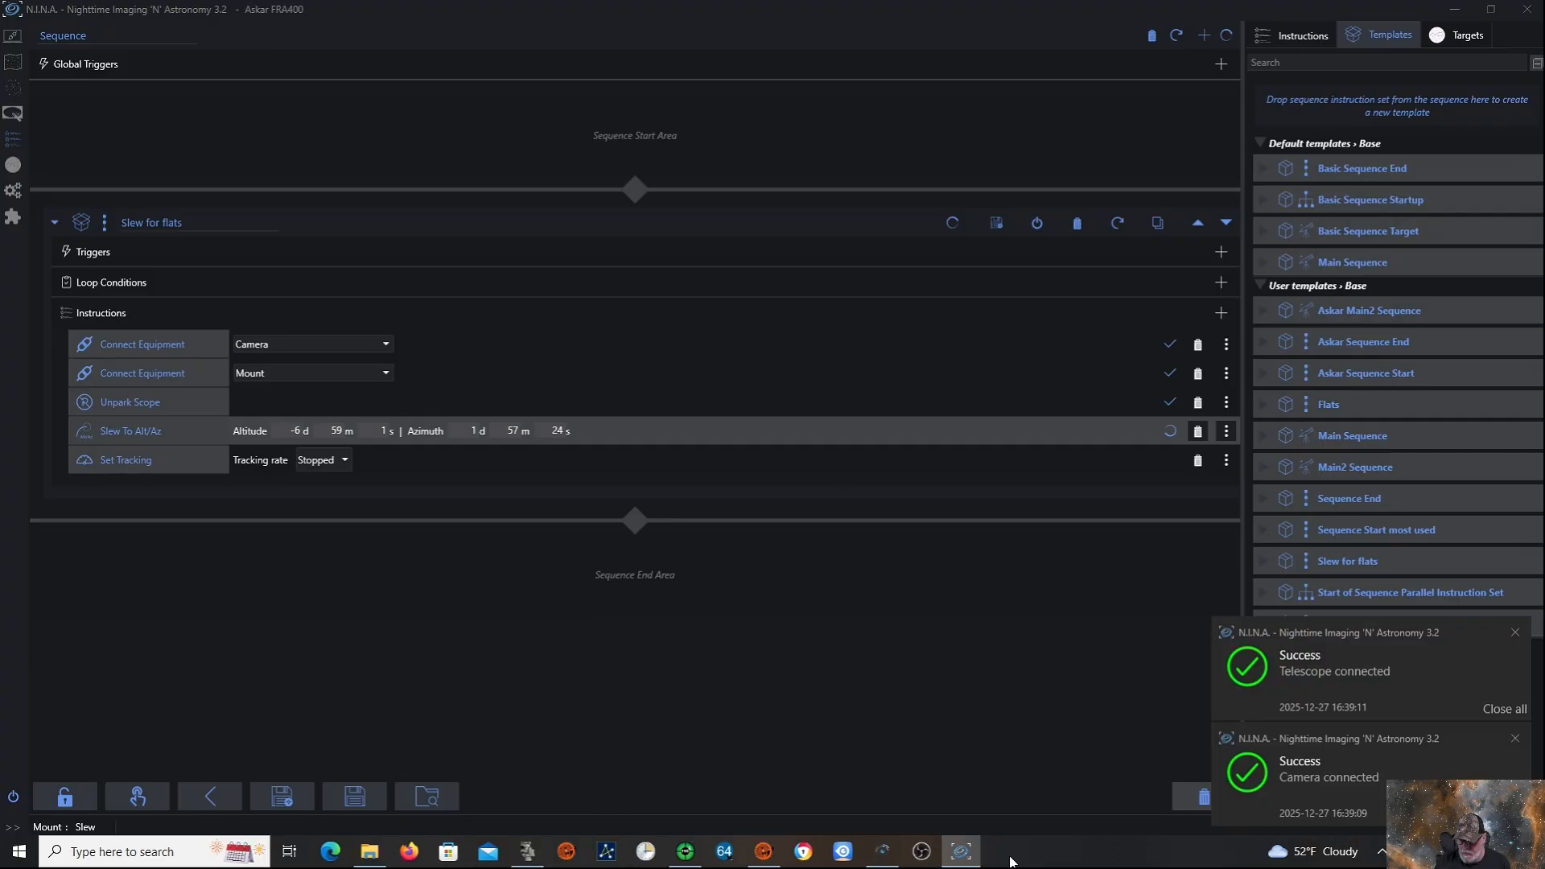
click(883, 853)
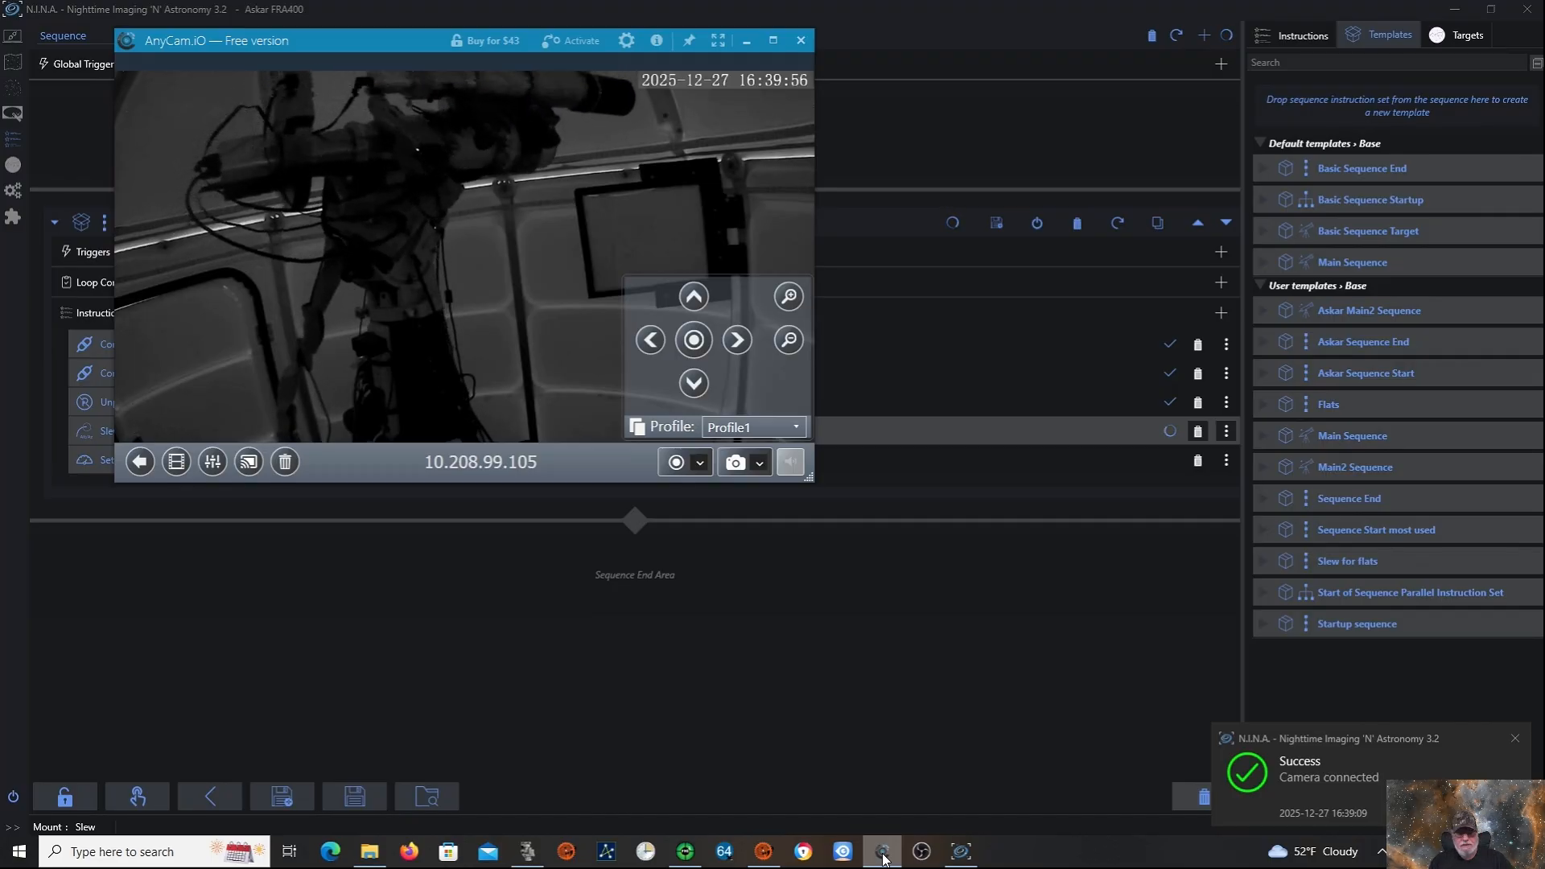
click(1341, 625)
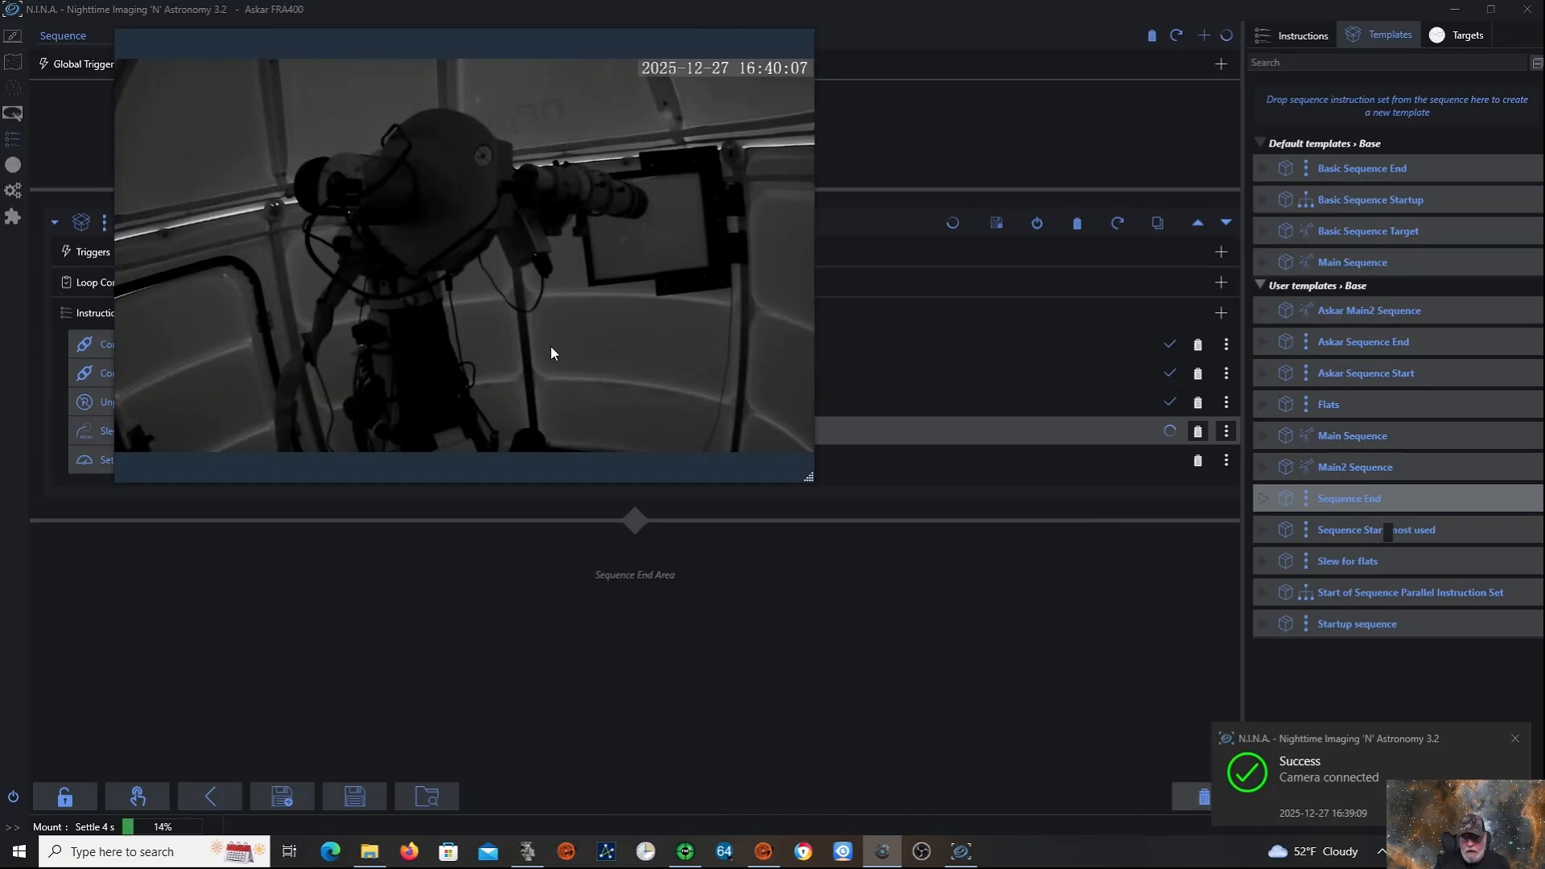
mouse_move(600, 235)
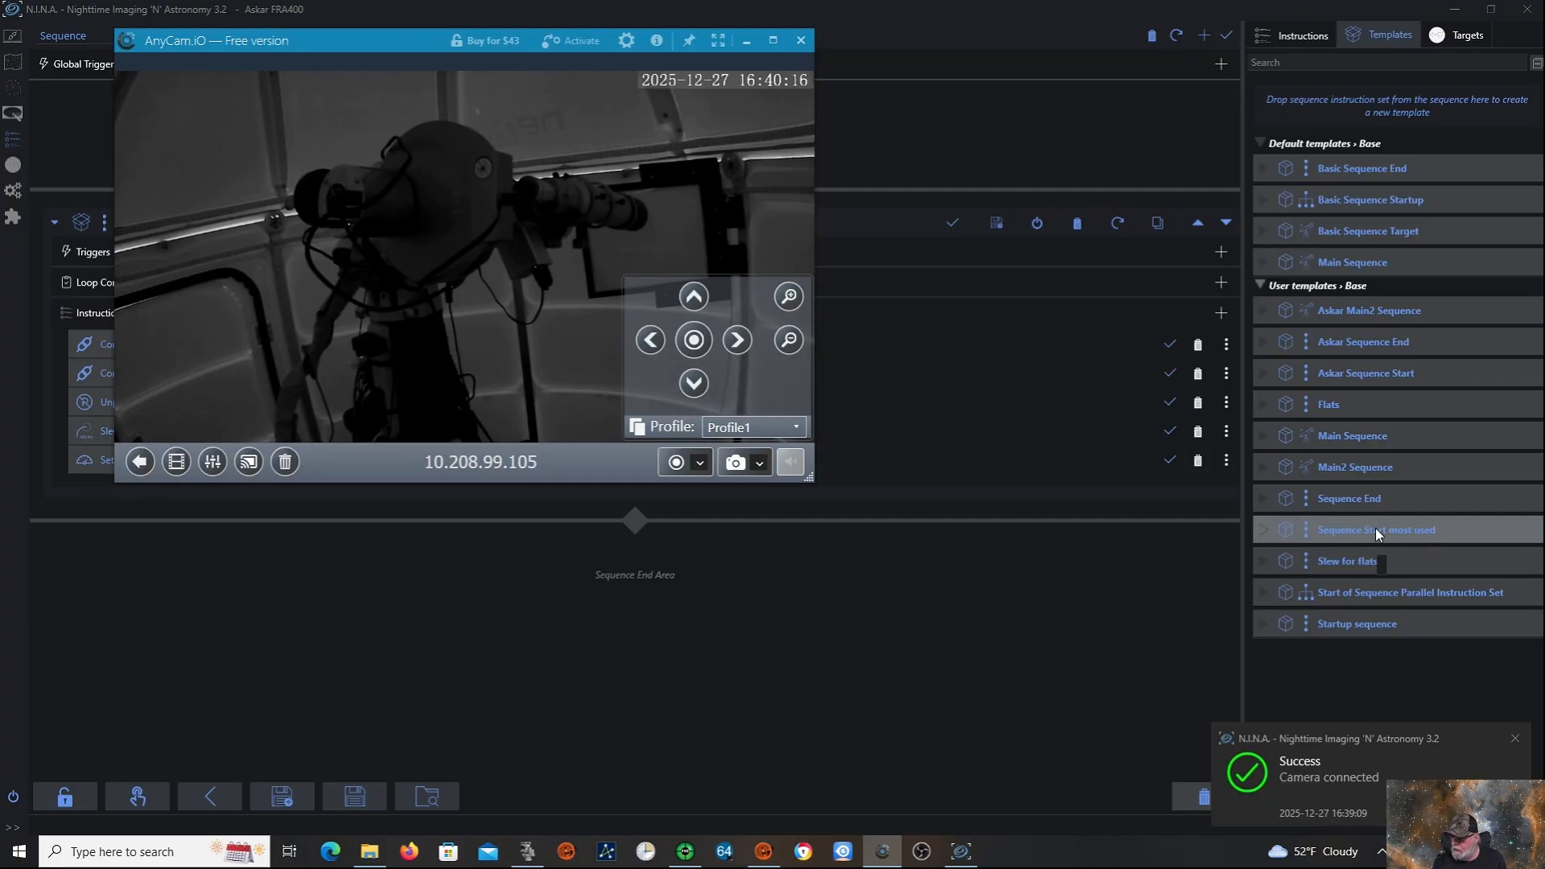
mouse_move(1374, 528)
mouse_down()
mouse_move(997, 617)
mouse_move(882, 624)
mouse_move(734, 581)
mouse_move(655, 584)
mouse_up()
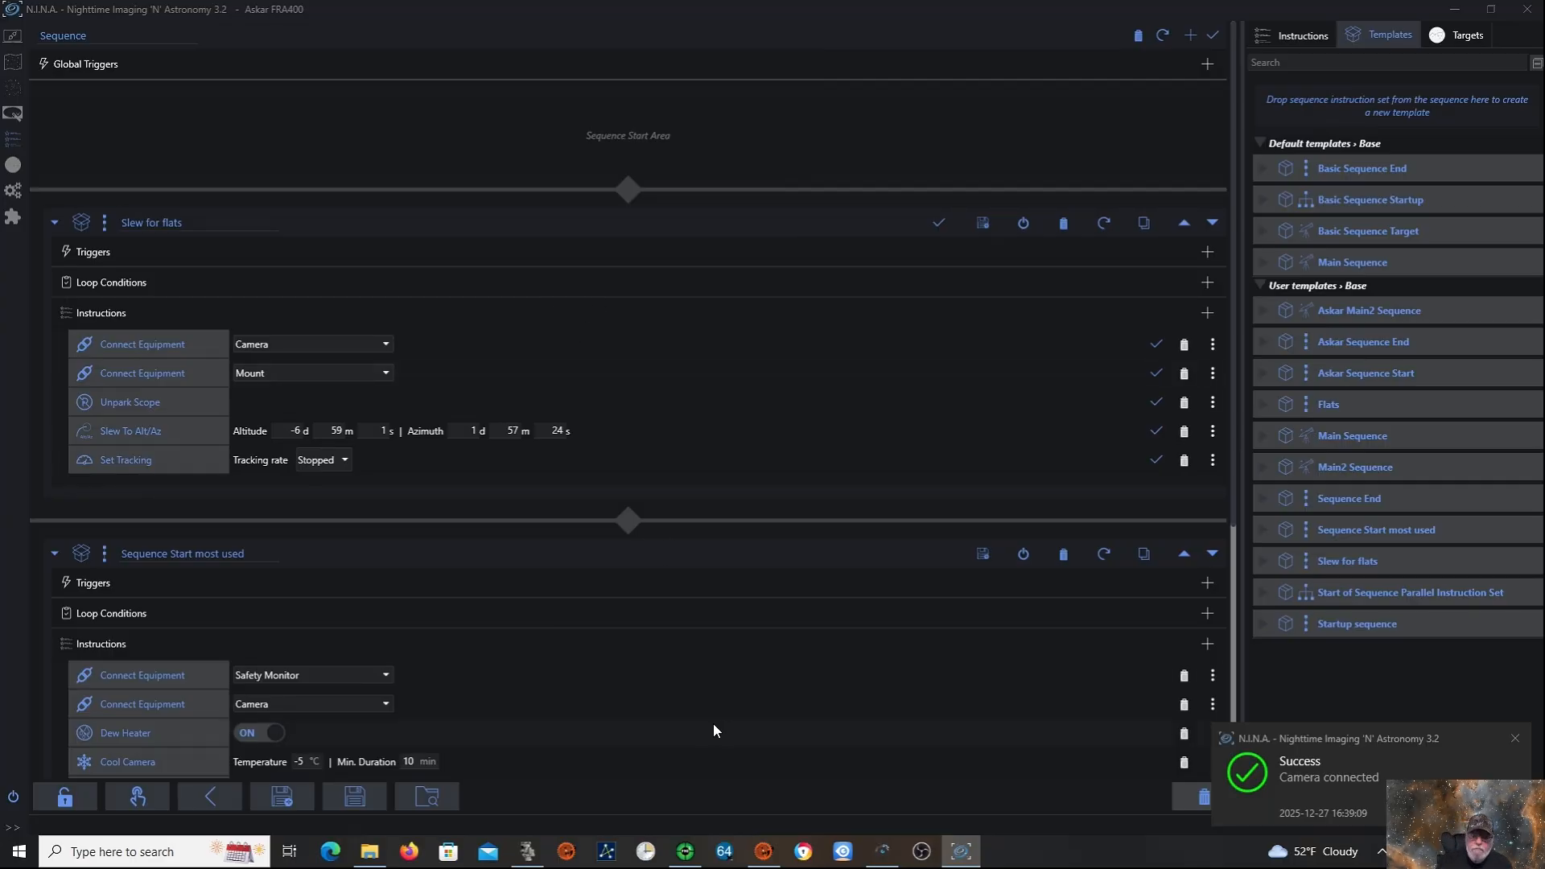
scroll(713, 723, down, 2)
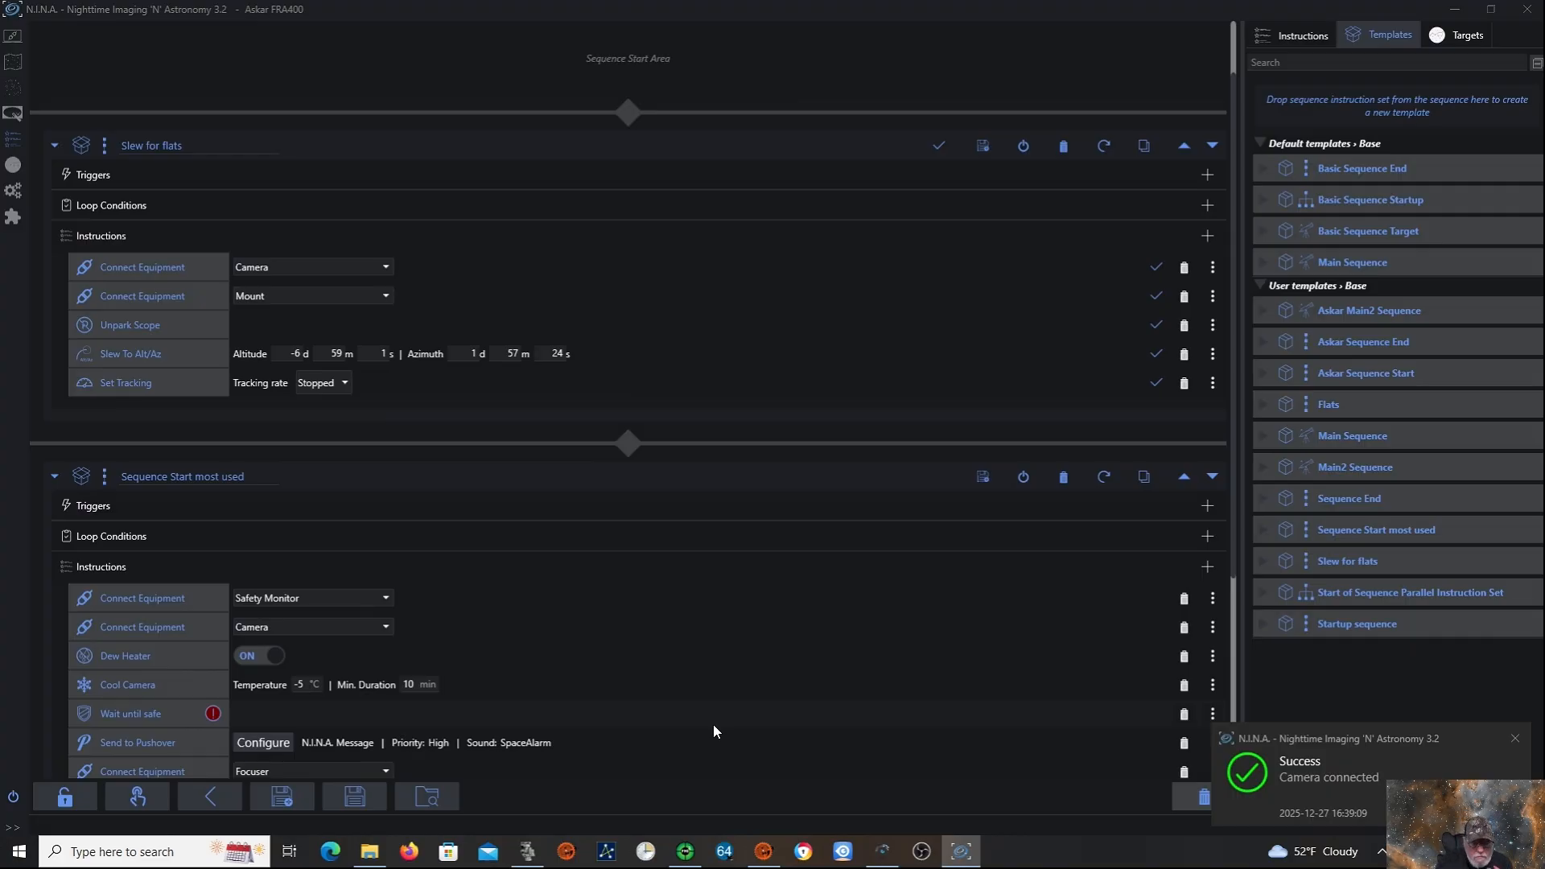
click(1064, 478)
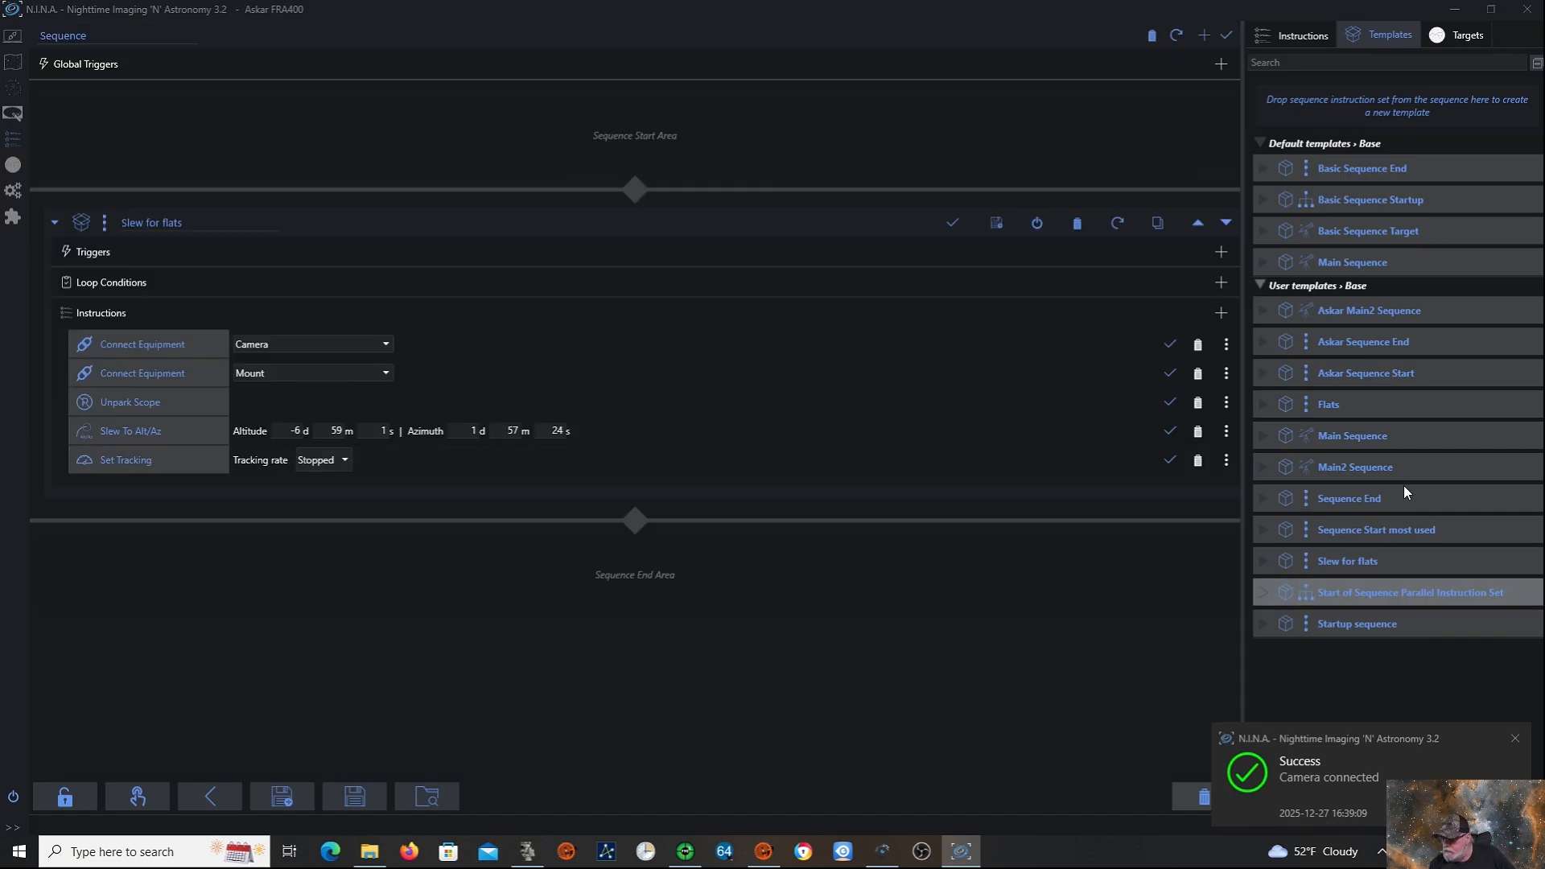
Add the Sequence End user template to the Sequence End Area below Slew for flats.
mouse_move(1406, 495)
mouse_down()
mouse_move(797, 609)
mouse_move(753, 581)
mouse_up()
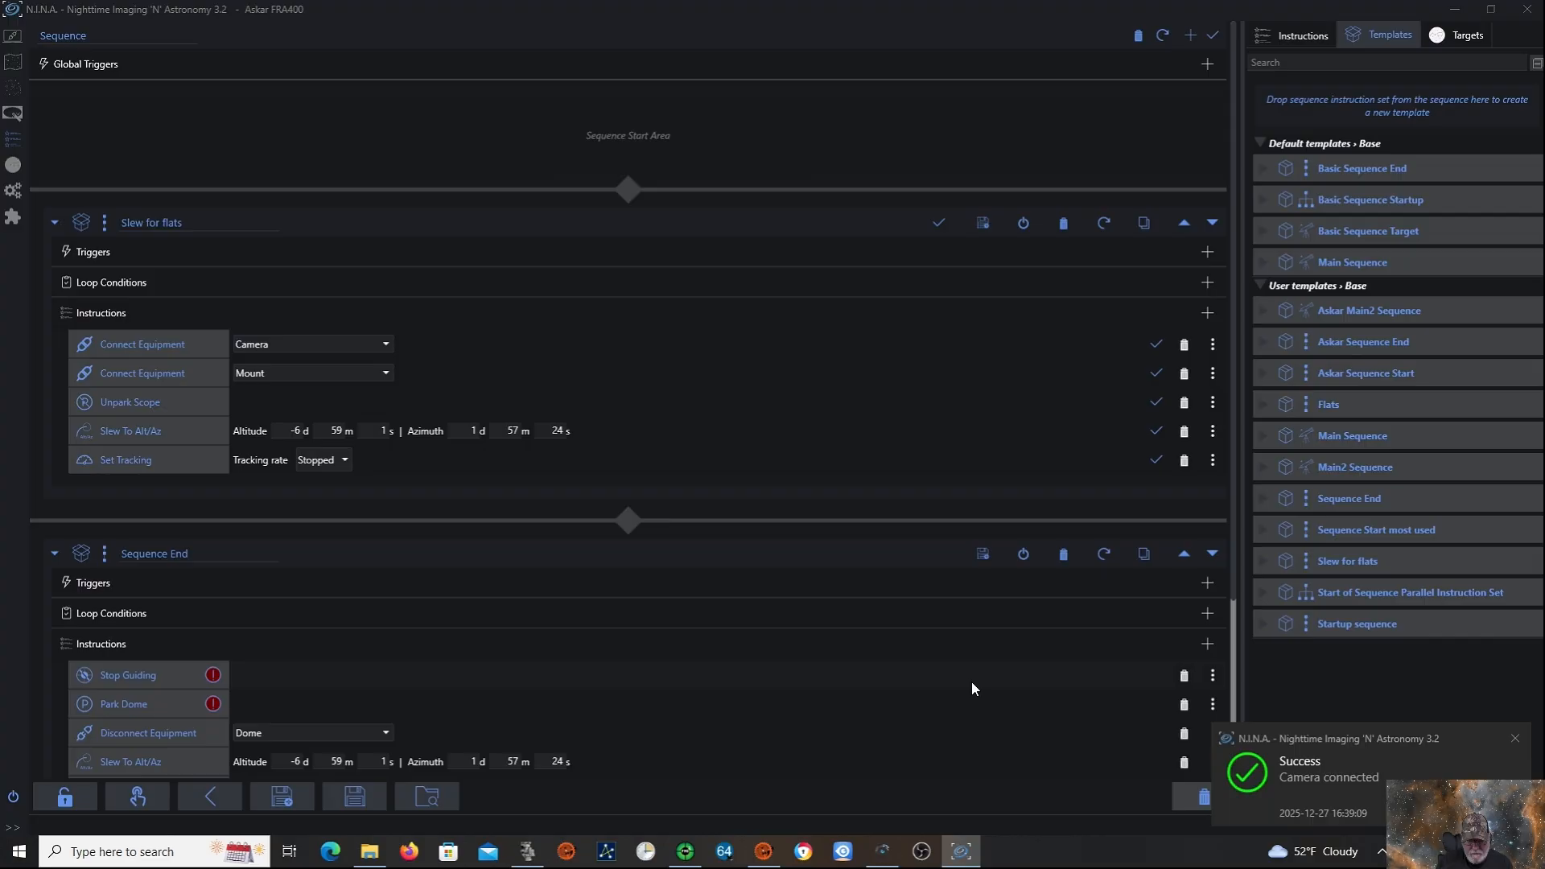
Remove the Stop Guiding, Park Dome and Disconnect Equipment (Dome) instructions from Sequence End.
click(1184, 676)
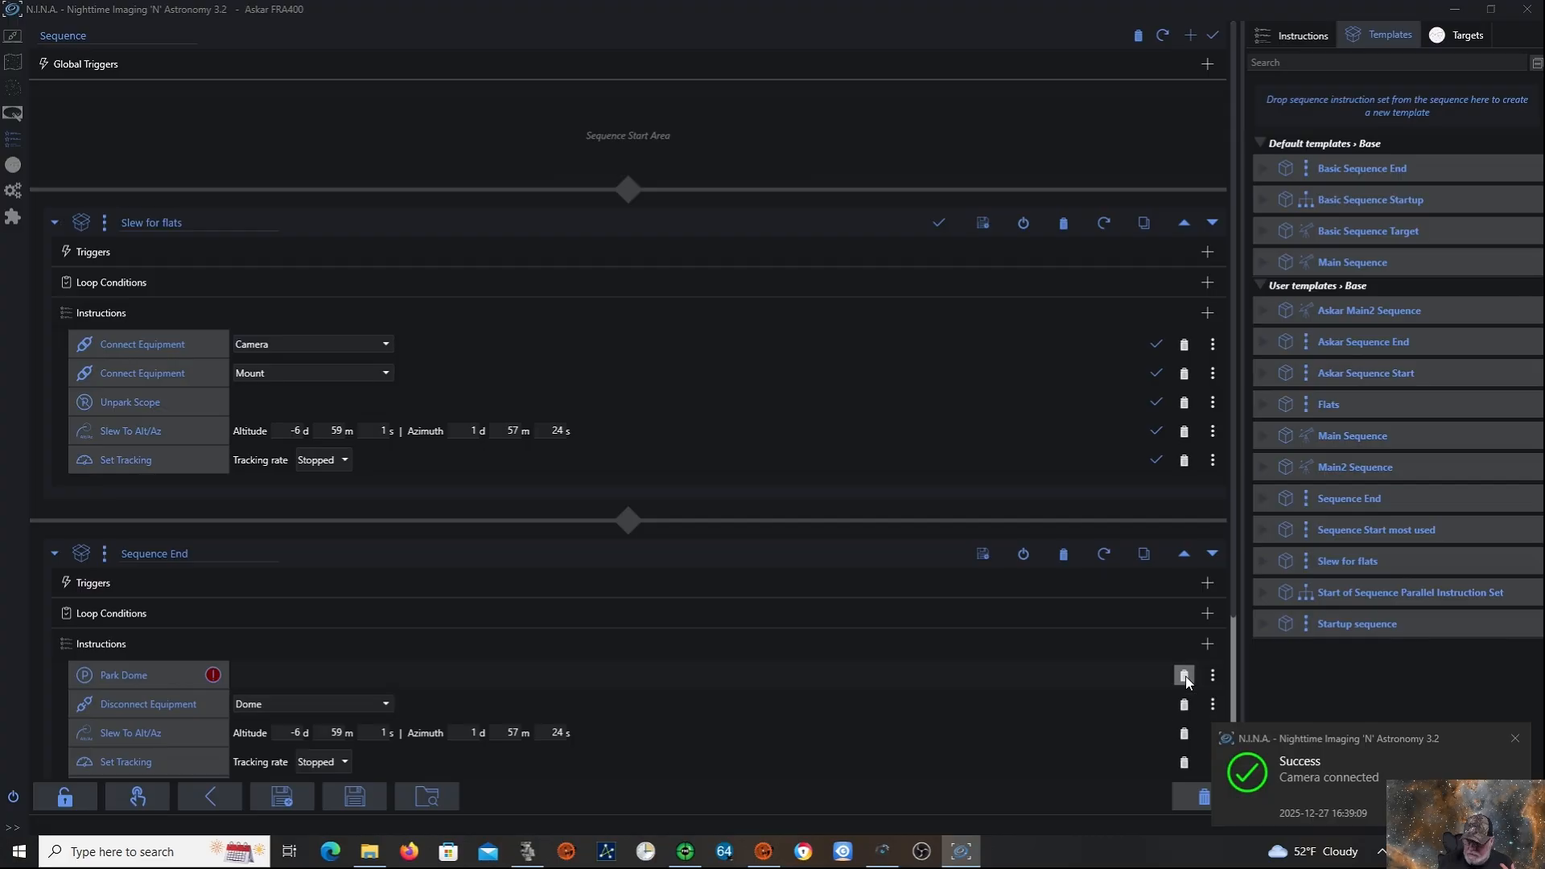
click(1185, 676)
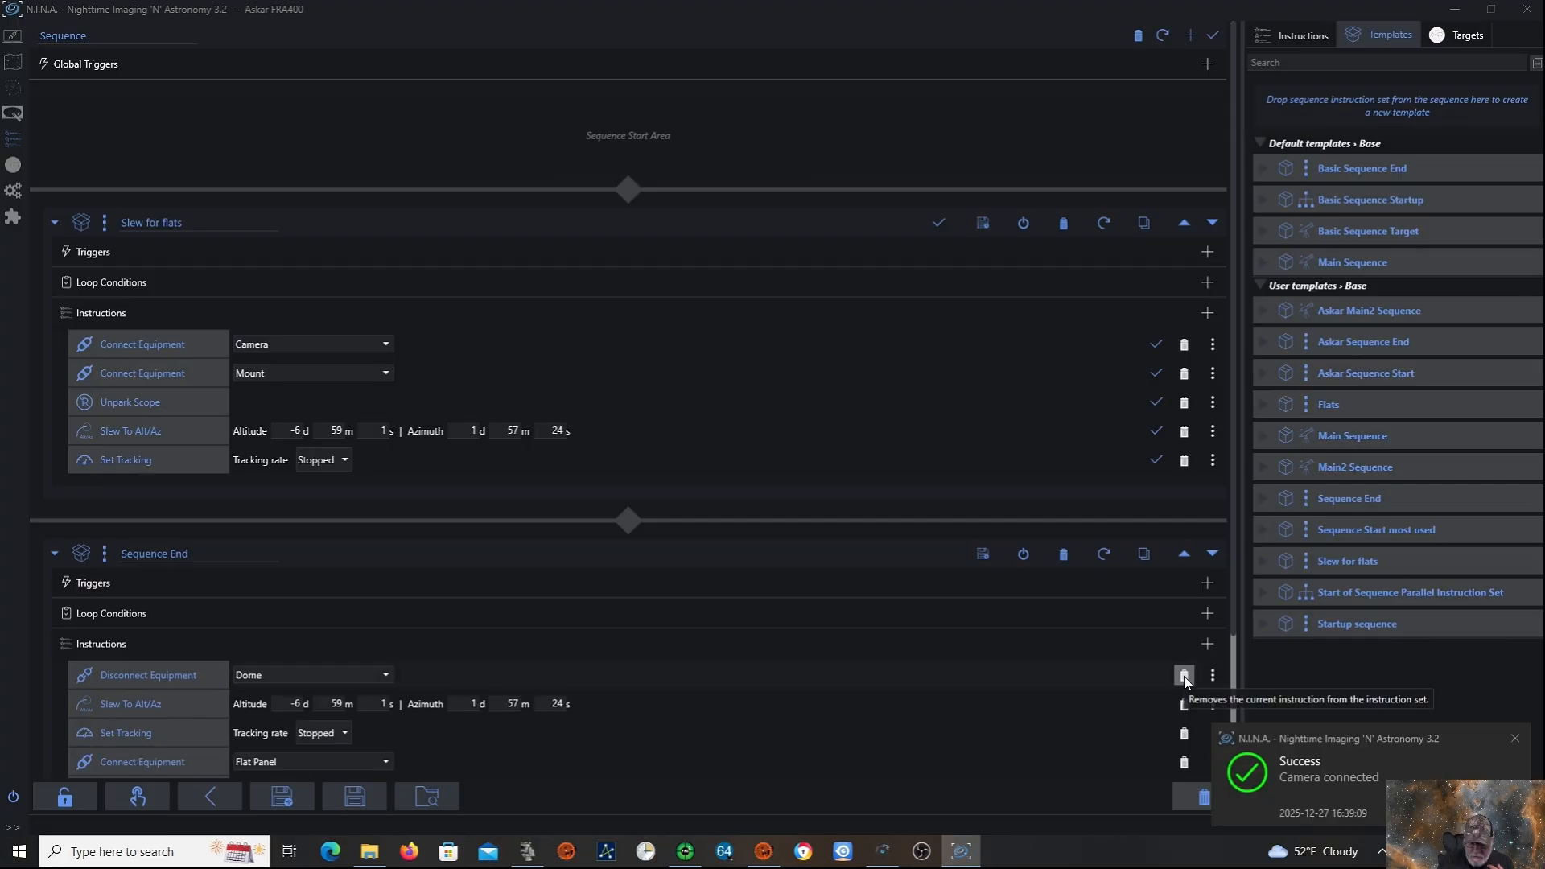
click(1184, 676)
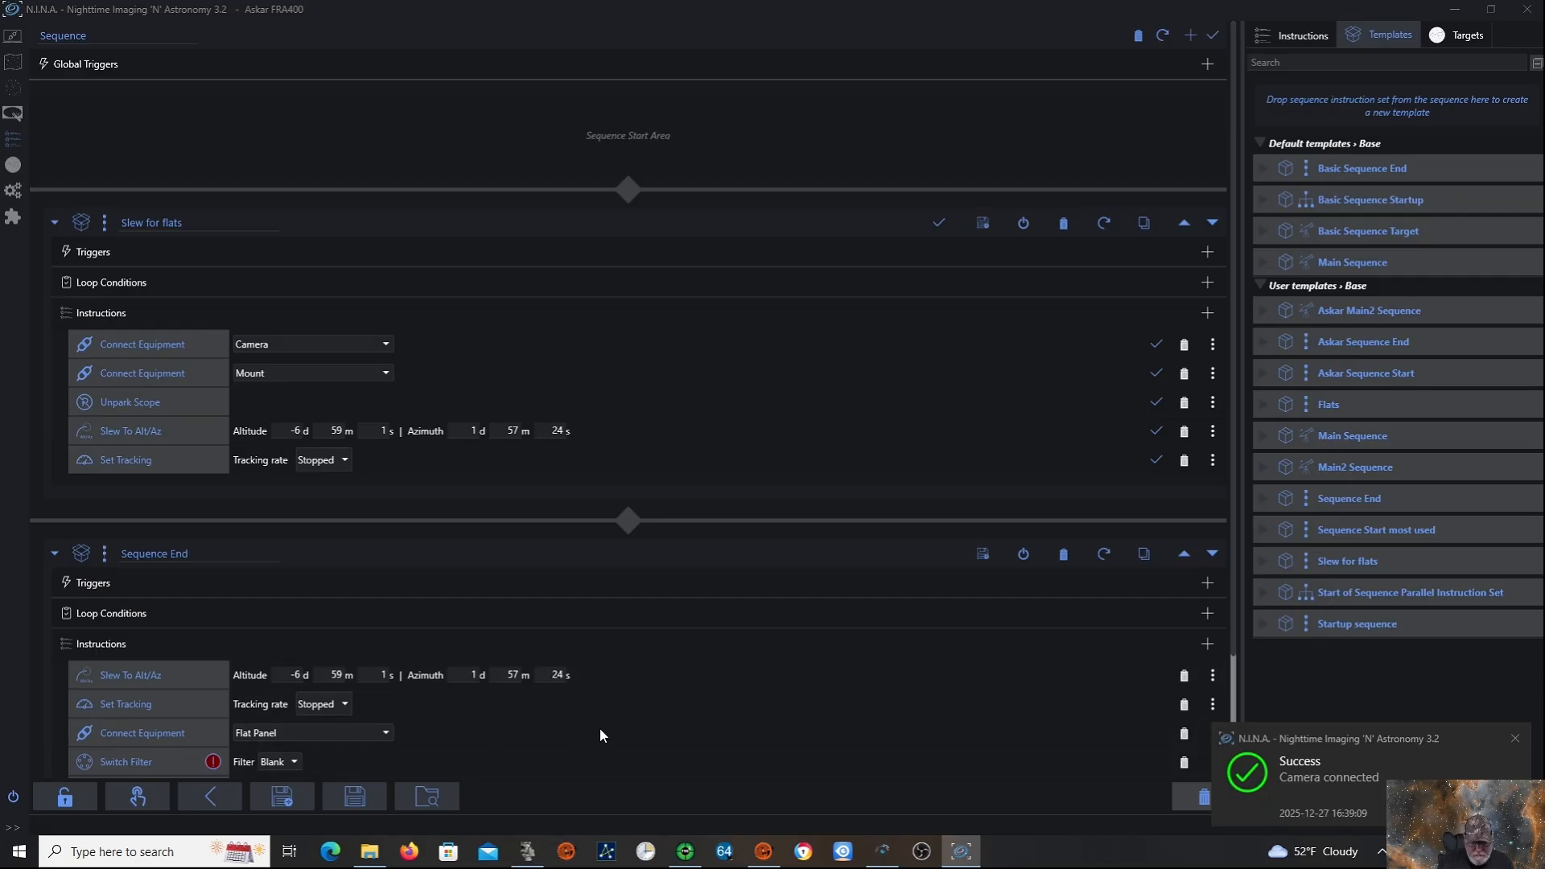
scroll(600, 728, down, 1)
scroll(599, 742, down, 1)
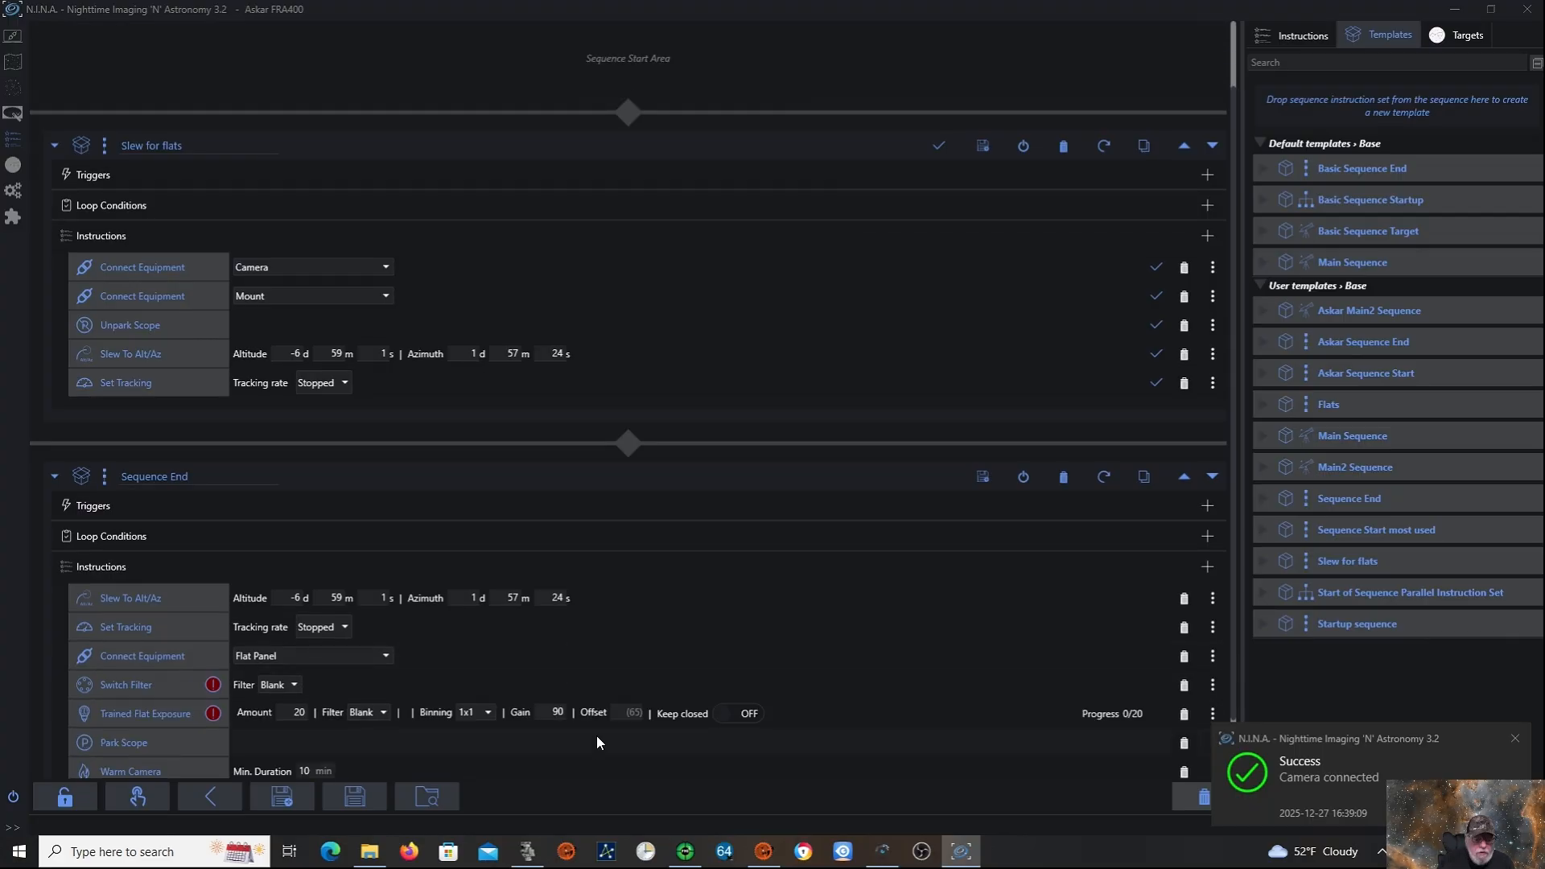
scroll(597, 736, down, 1)
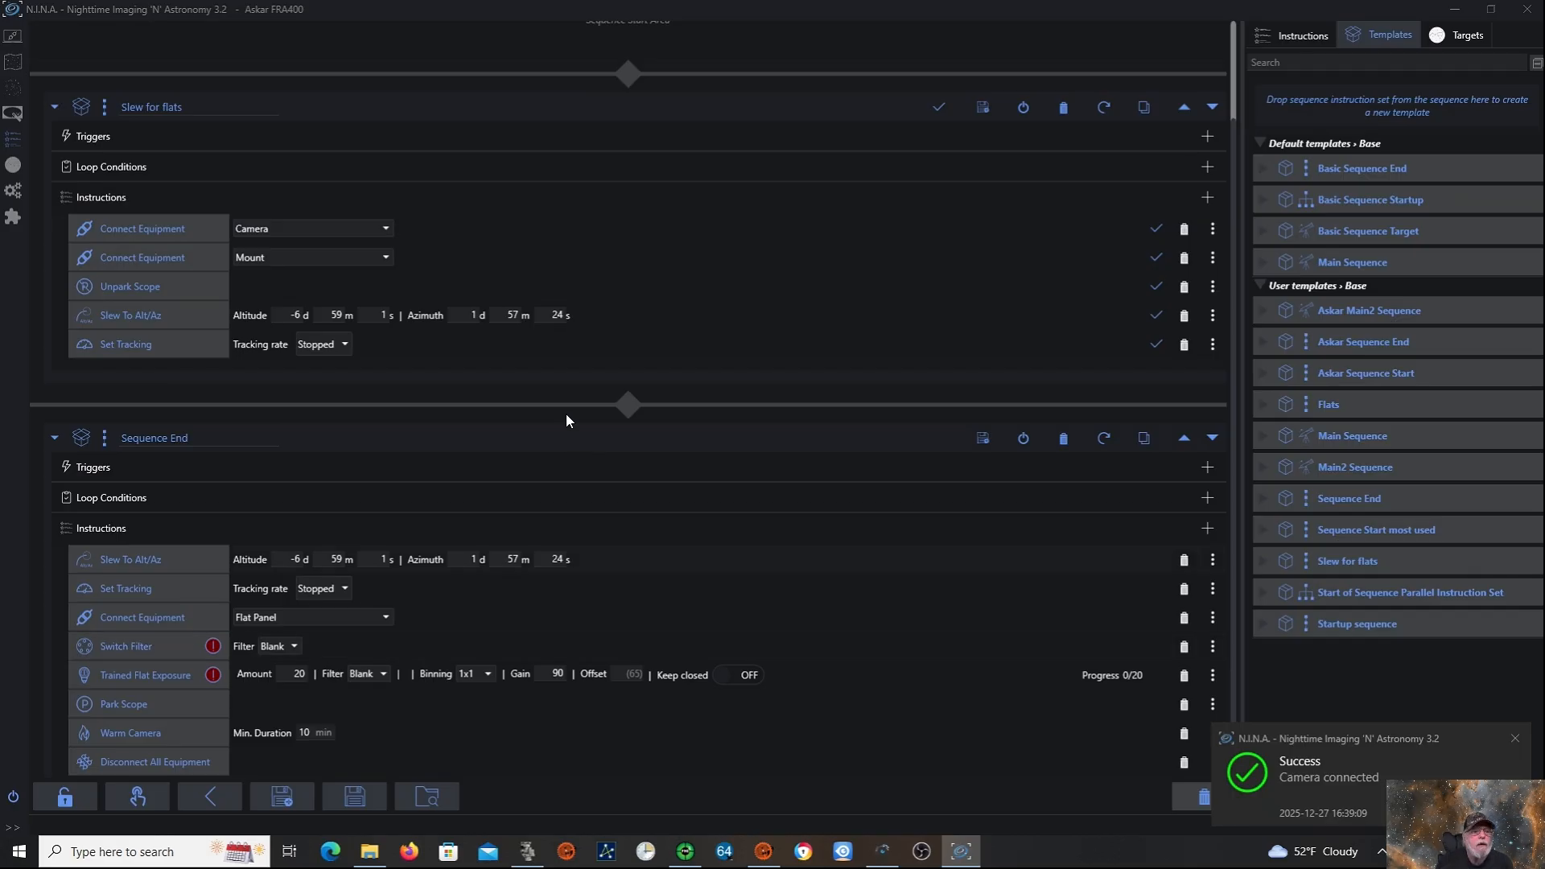
Connect the EFW filter wheel, return to the sequence and dismiss all notifications.
click(15, 37)
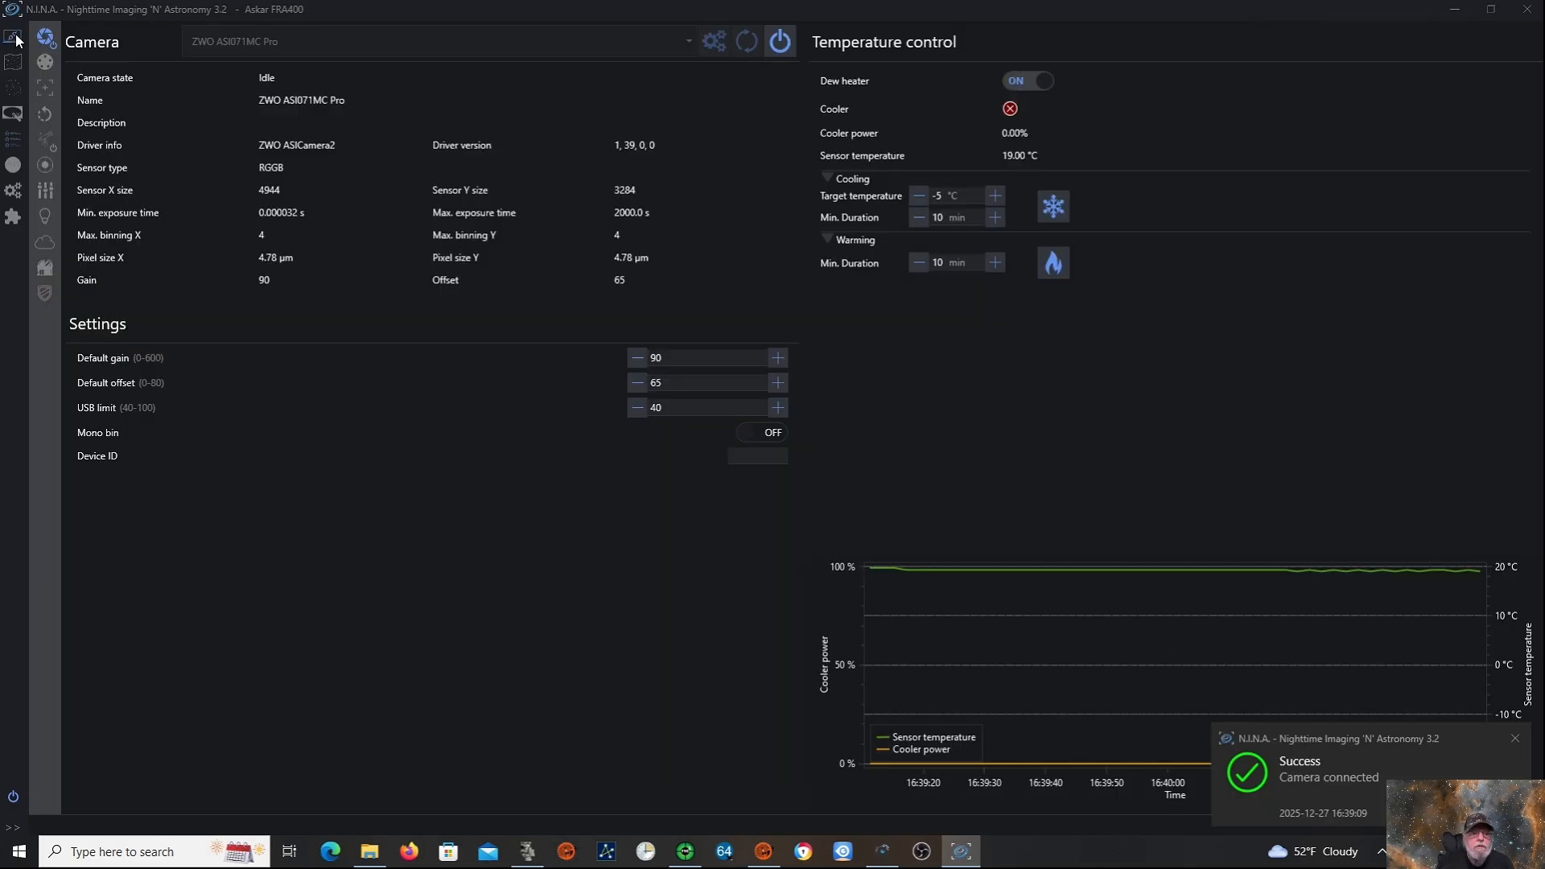
click(45, 64)
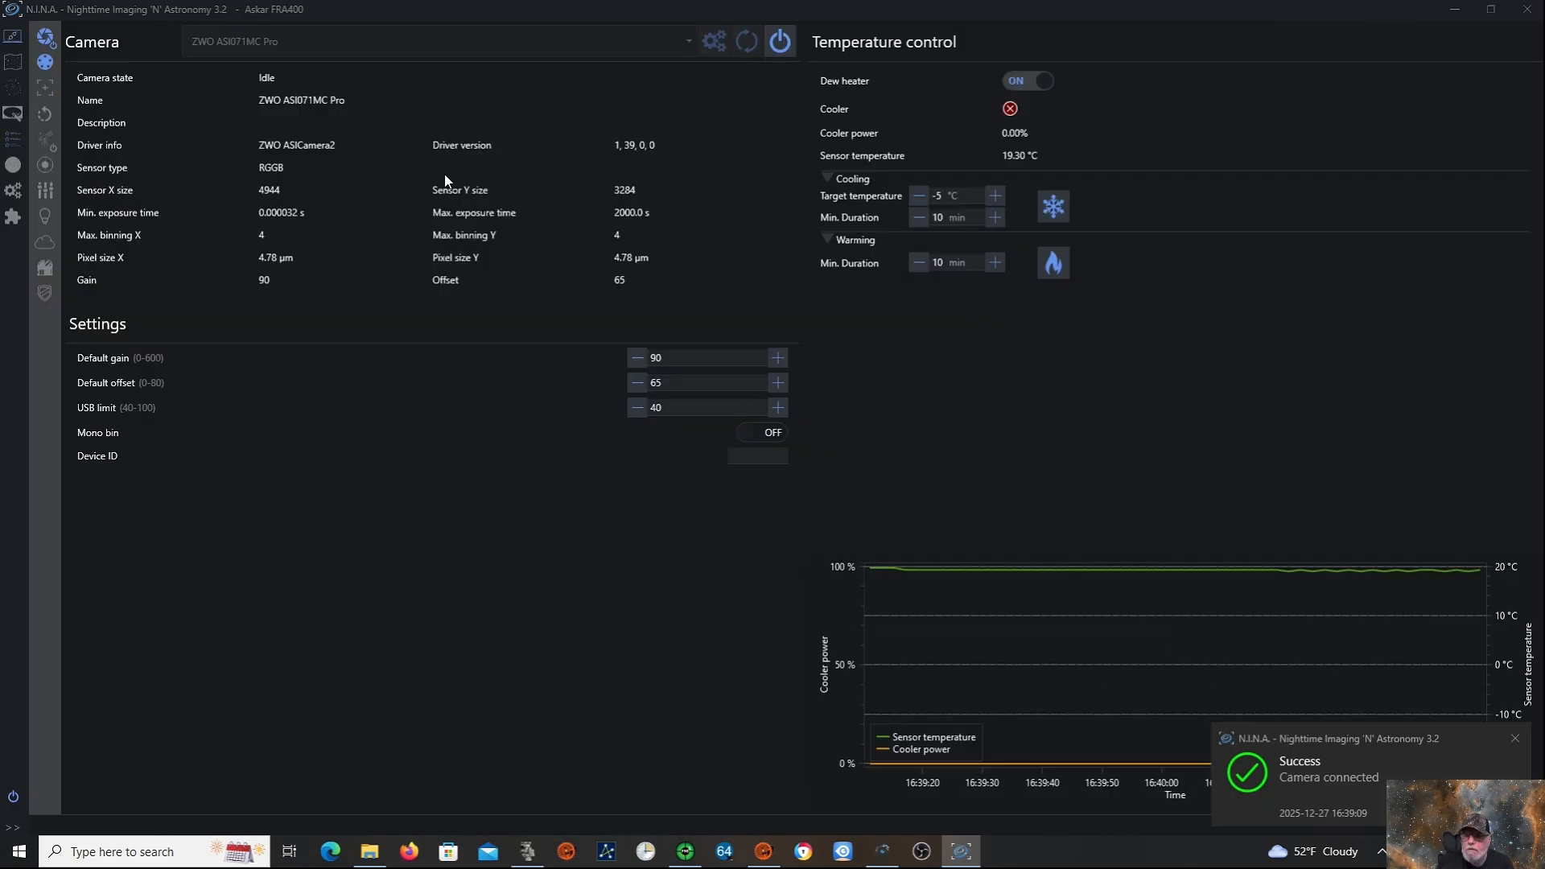
click(780, 41)
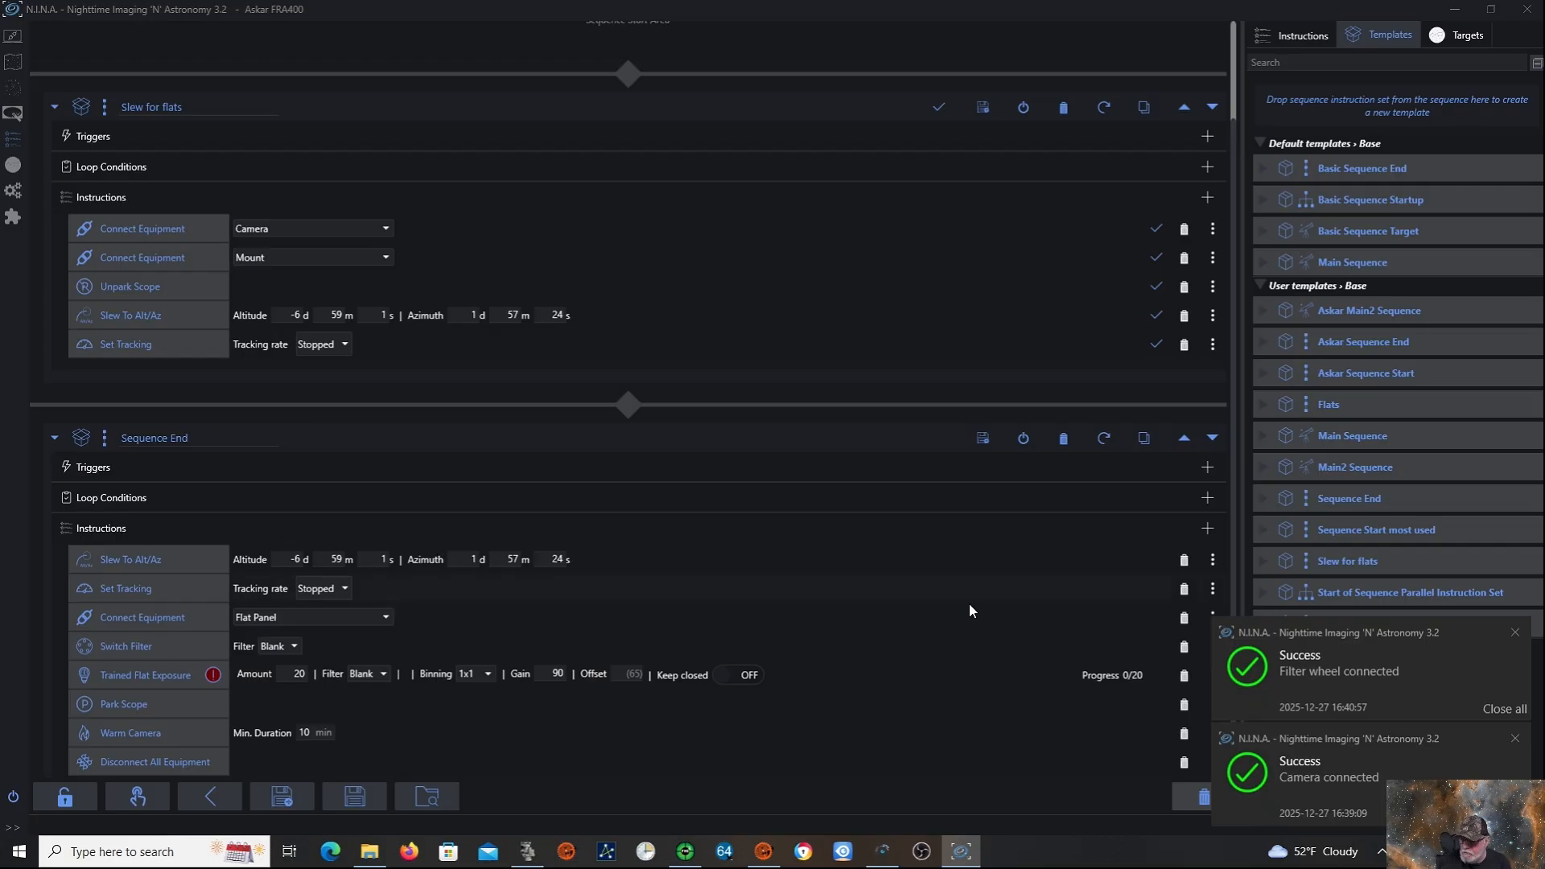
click(1505, 712)
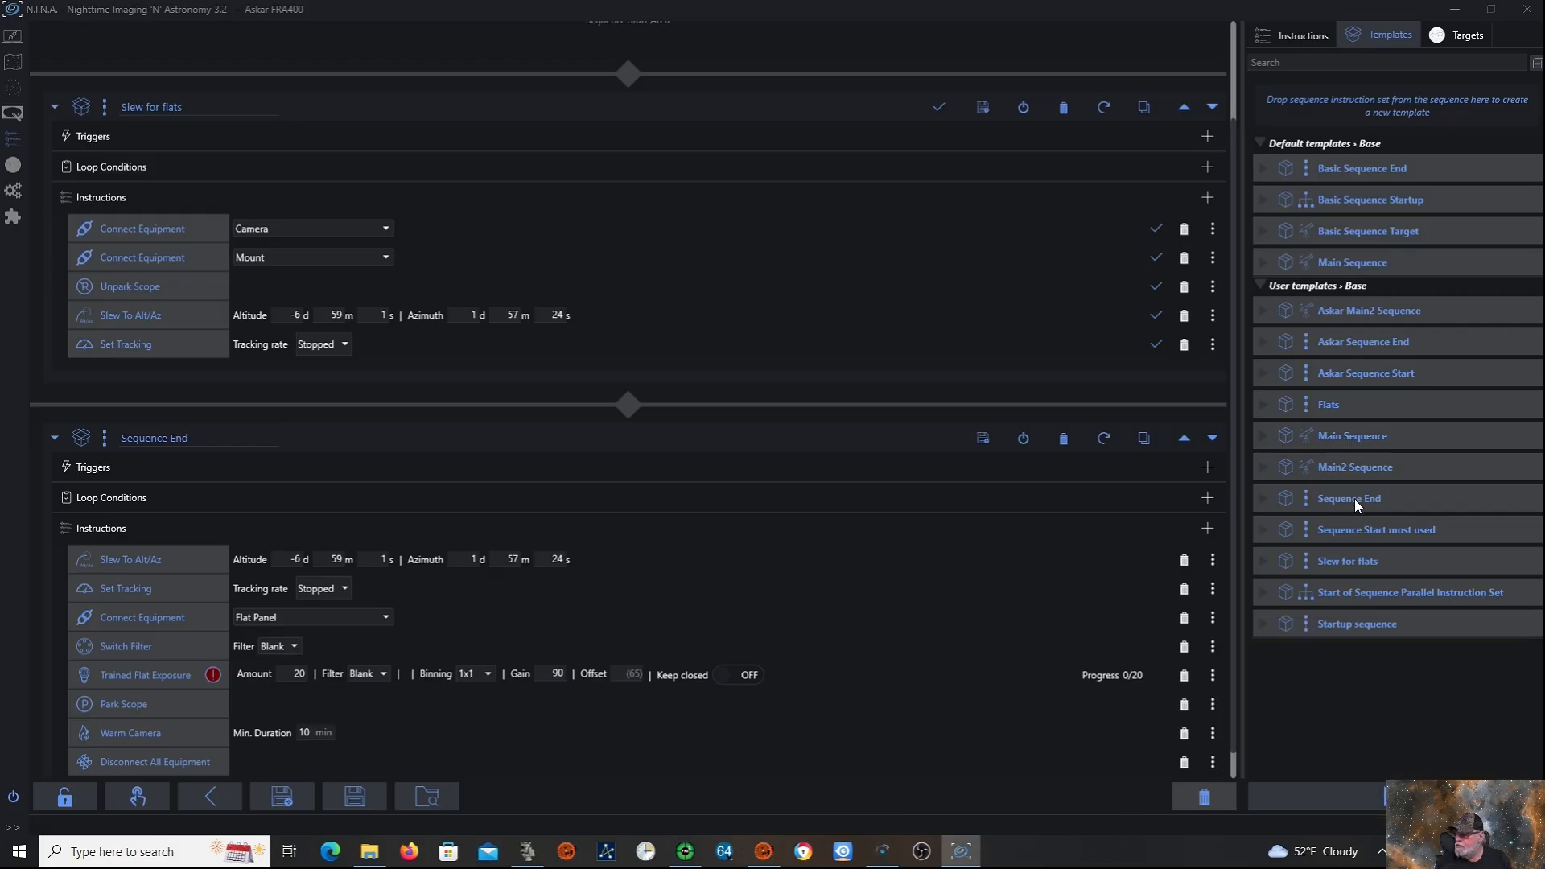
Open the Flat Wizard and examine its wizard mode options and the Single Mode and Multi Mode settings.
click(1315, 37)
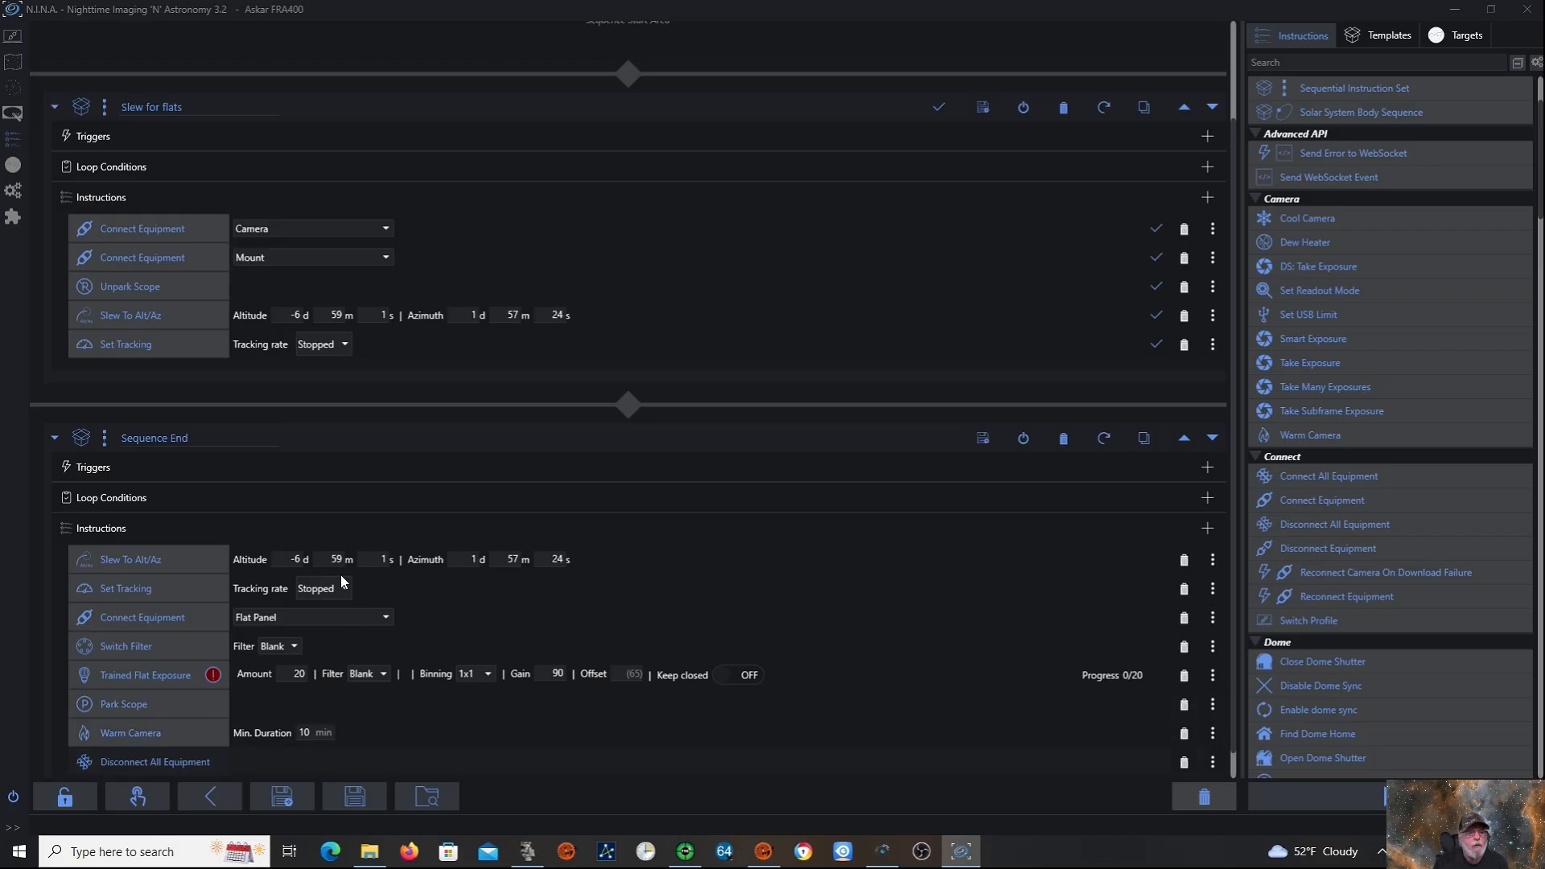
click(13, 117)
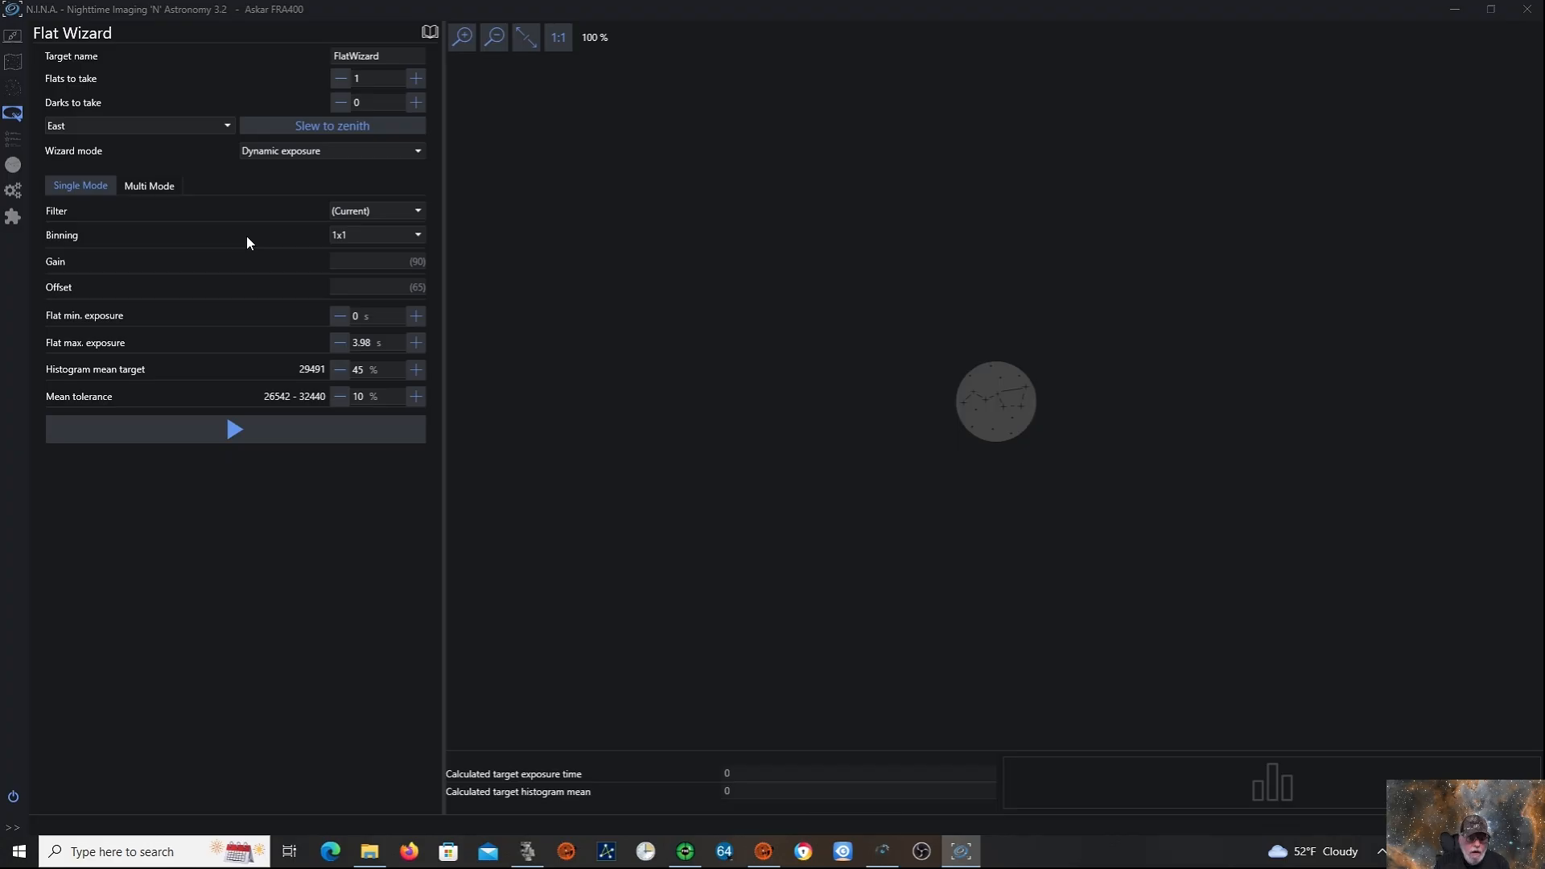
click(370, 151)
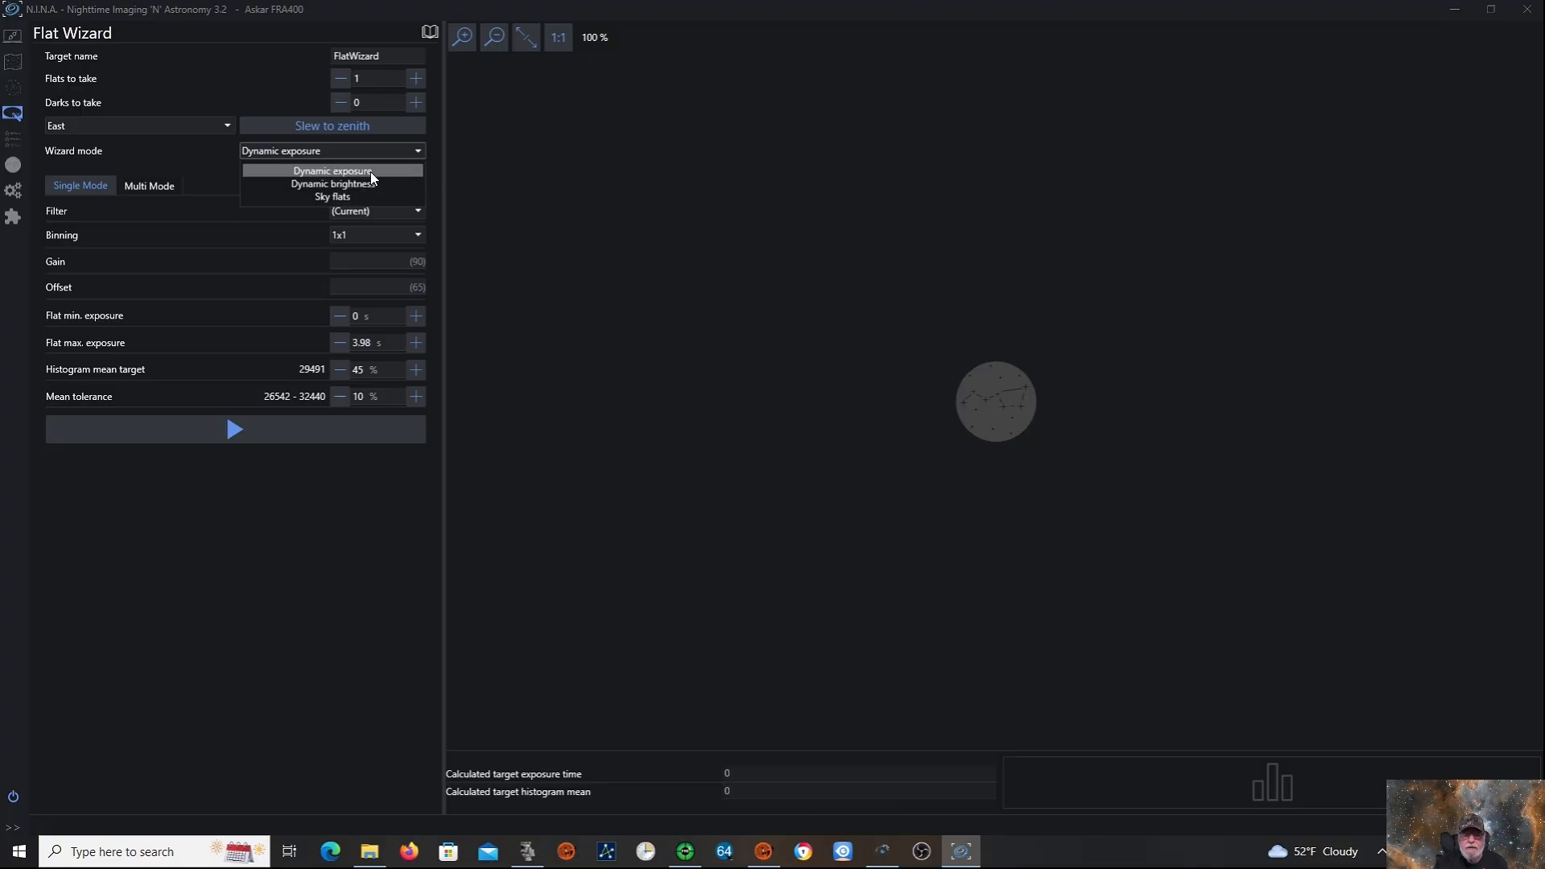
click(266, 233)
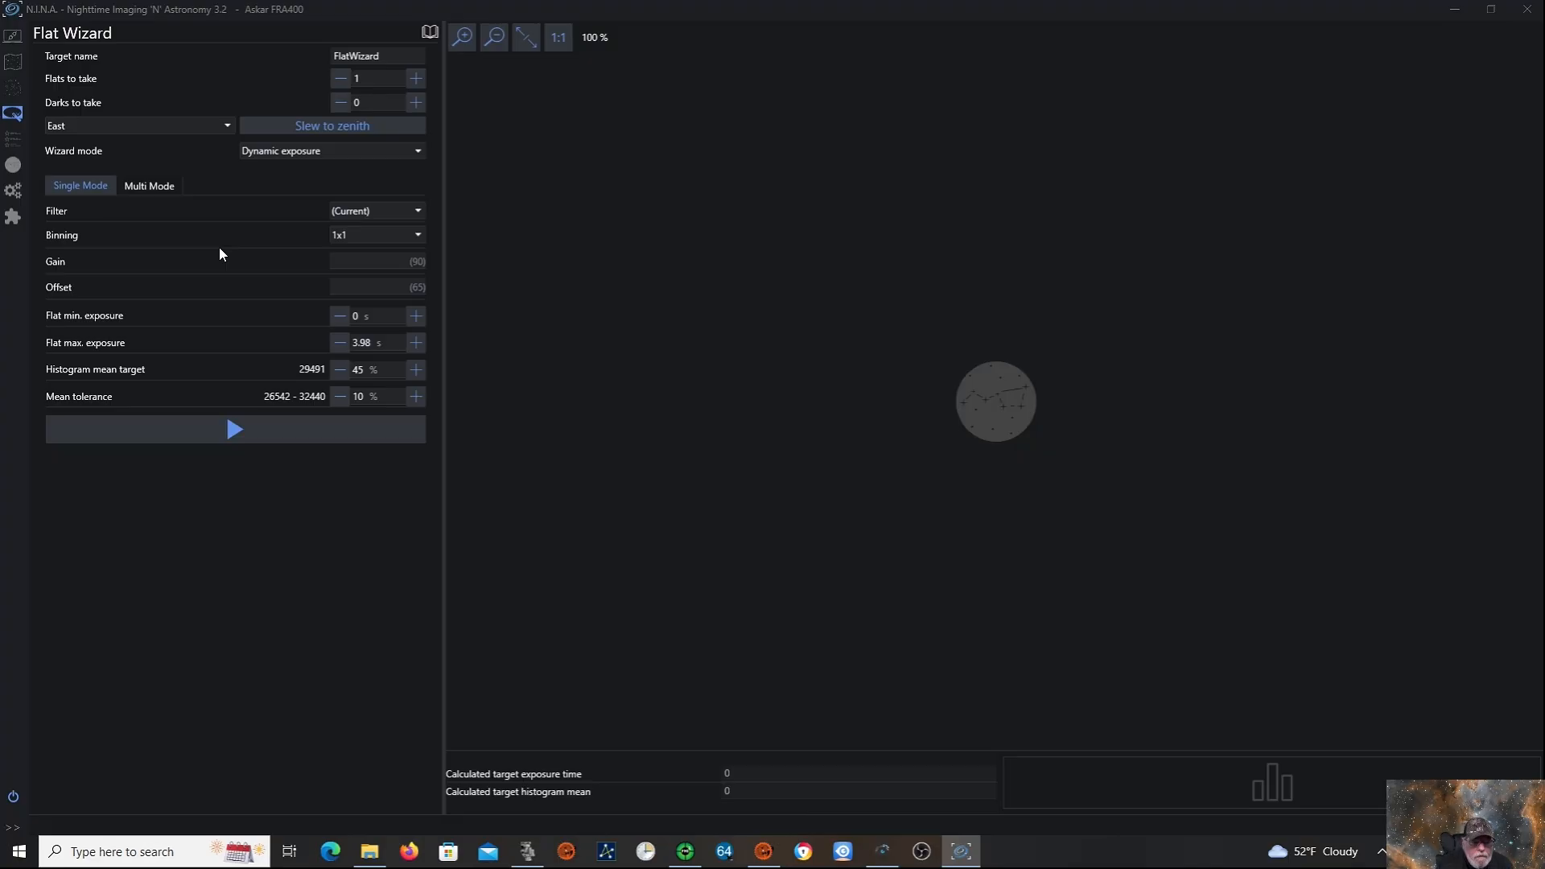
click(160, 192)
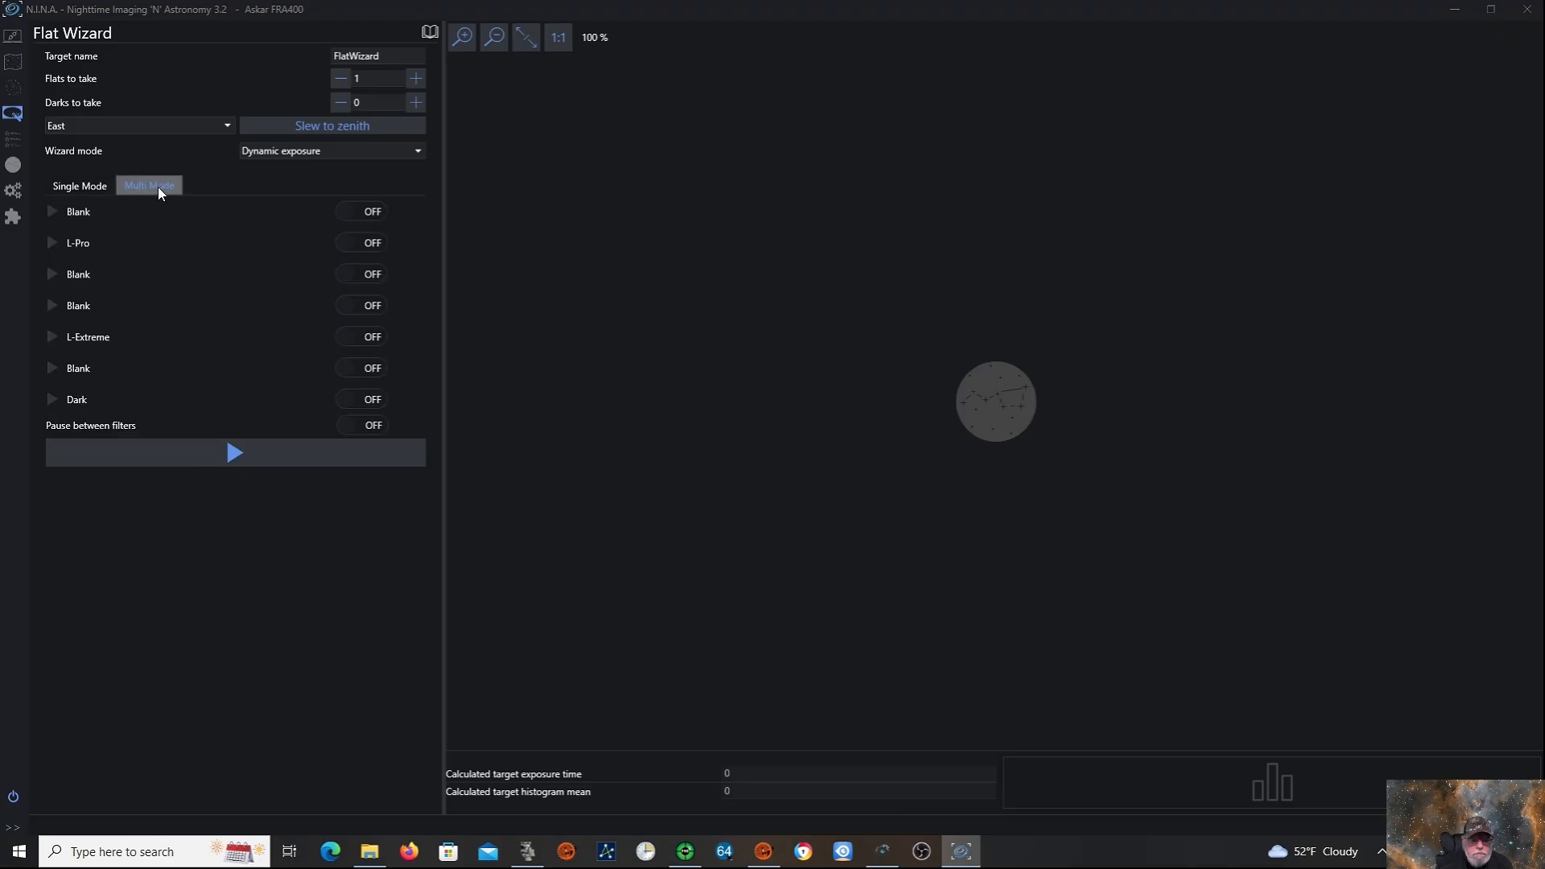
click(90, 187)
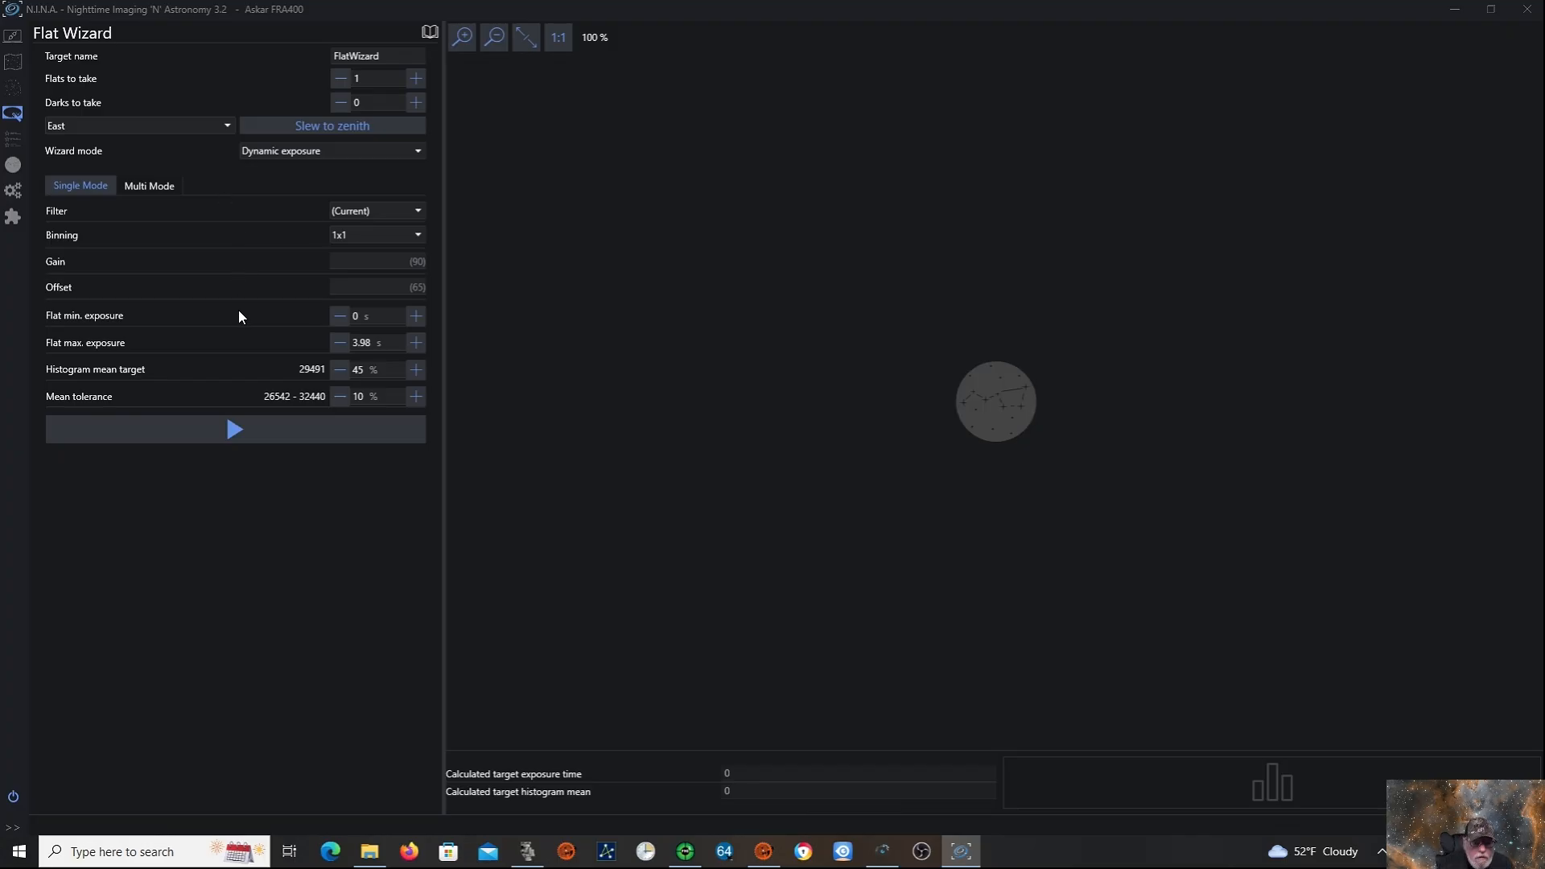
Set the Flat Wizard to Dynamic brightness mode with a maximum flat panel brightness of 5.
click(359, 155)
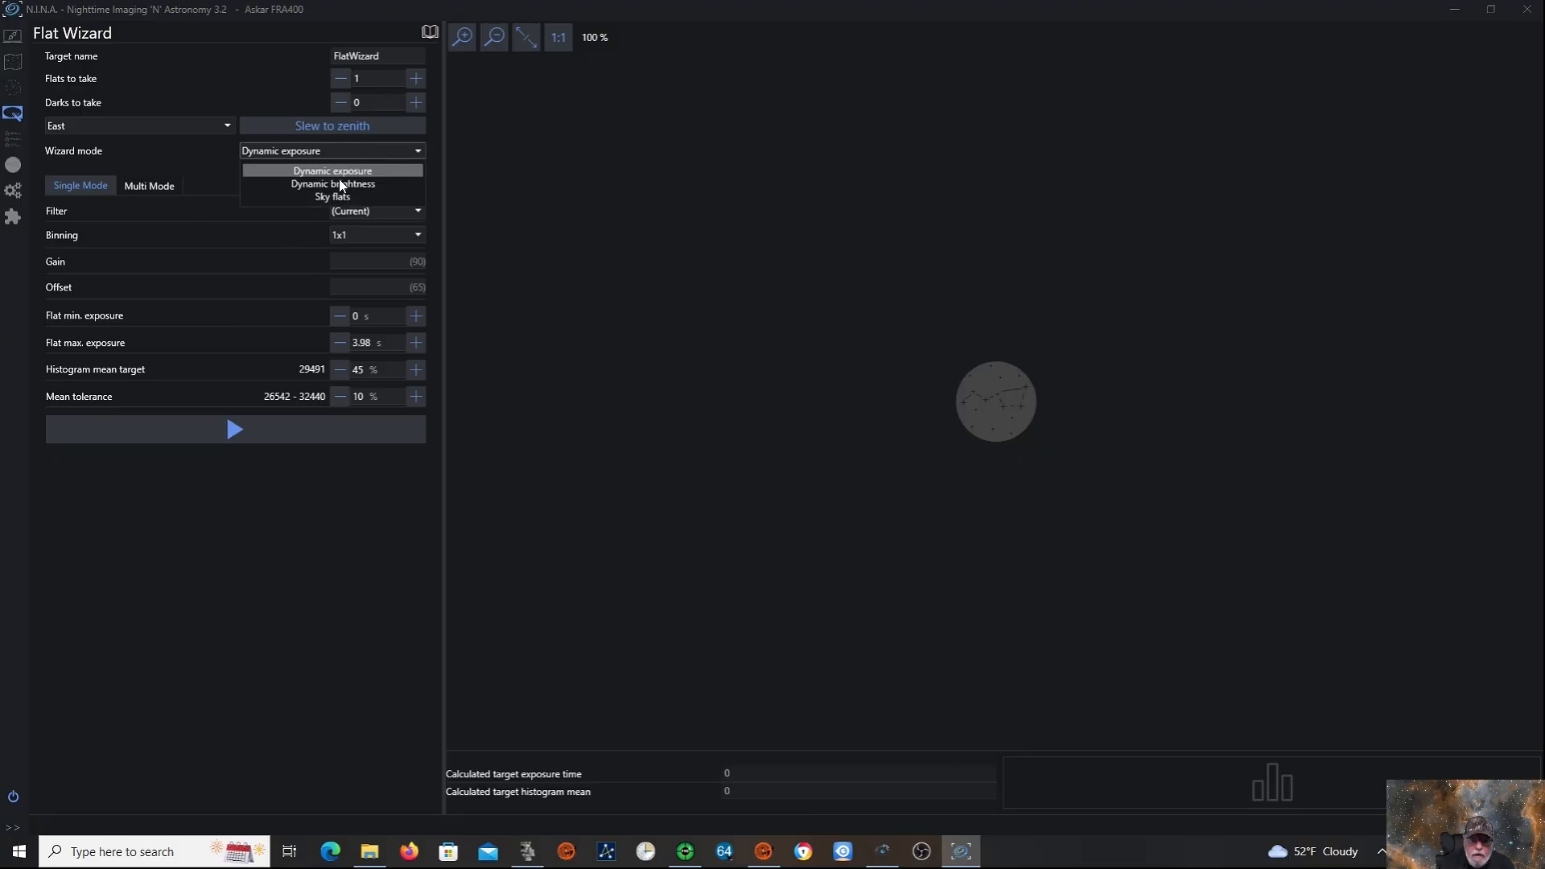
click(339, 183)
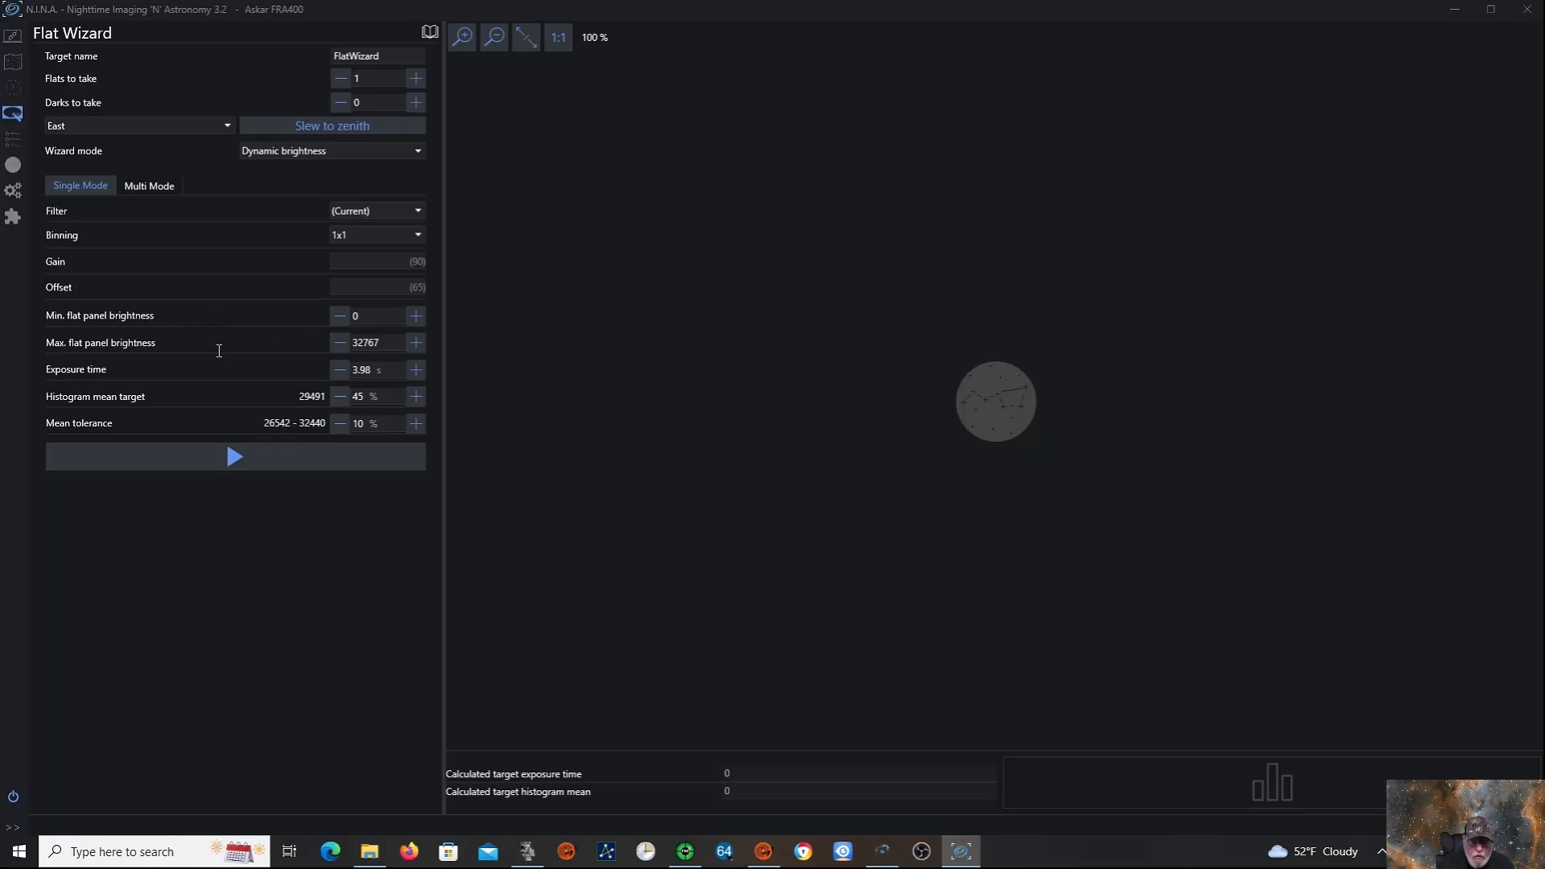
double_click(389, 342)
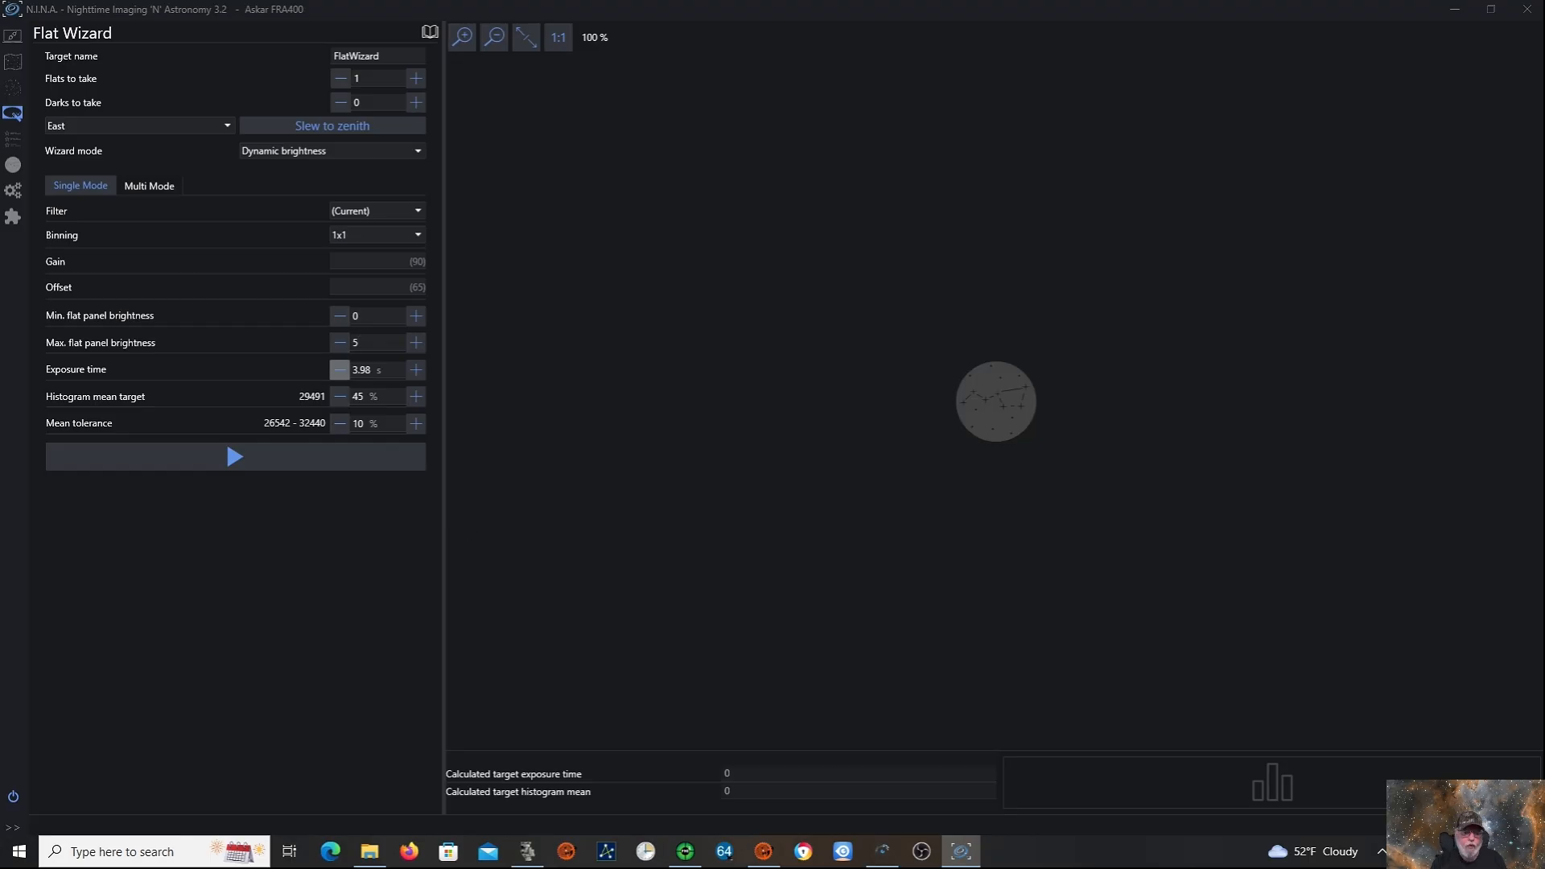
Set the Flat Wizard's histogram mean target to 50 %.
click(362, 395)
text(50)
key(BackSpace)
key(BackSpace)
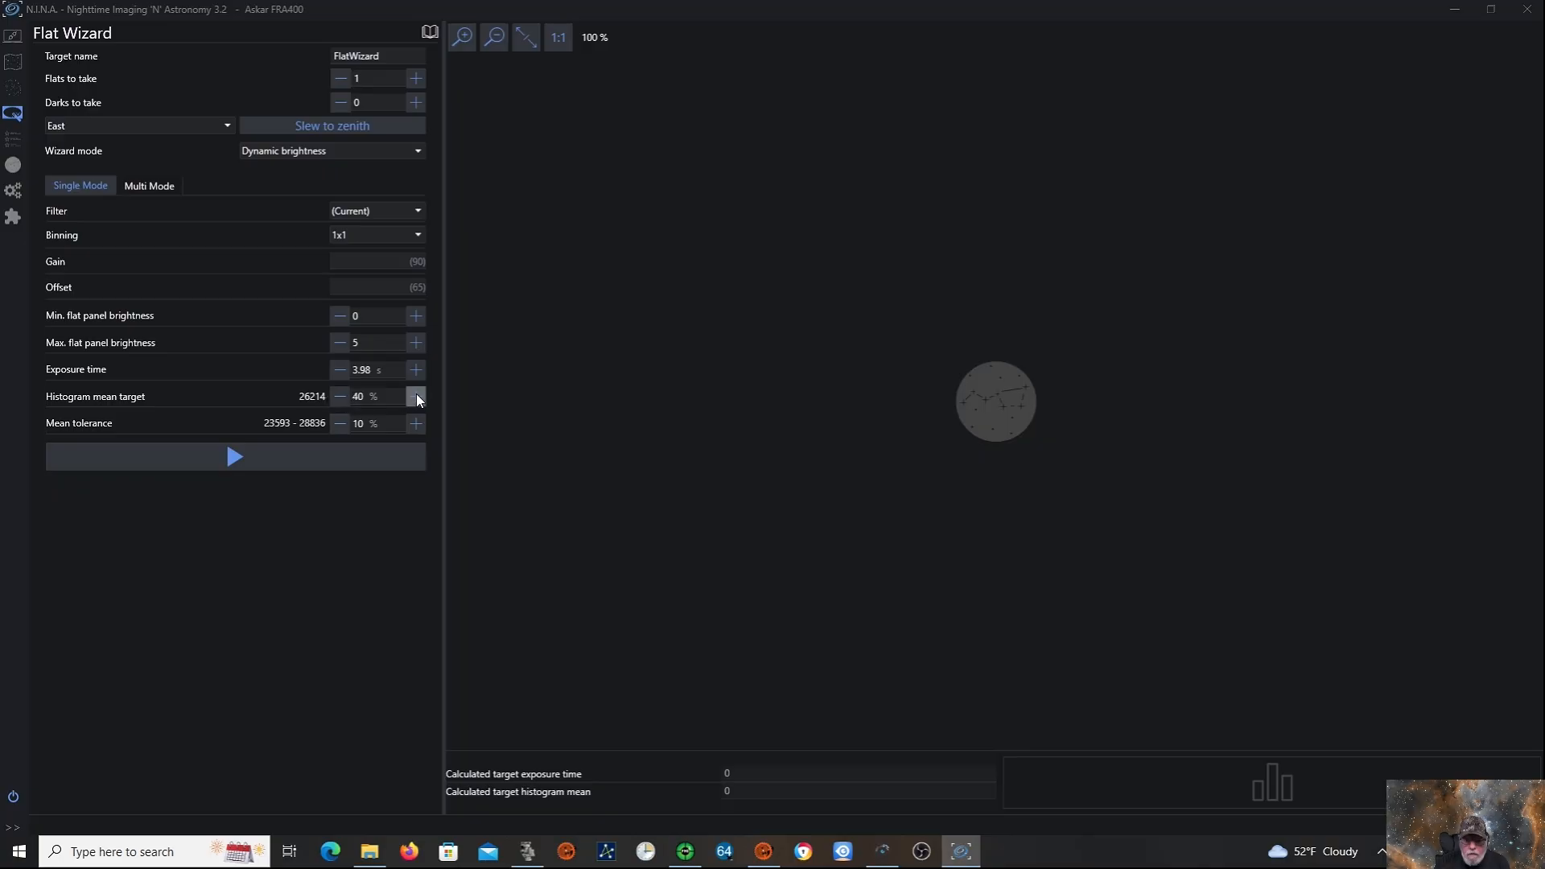
click(417, 397)
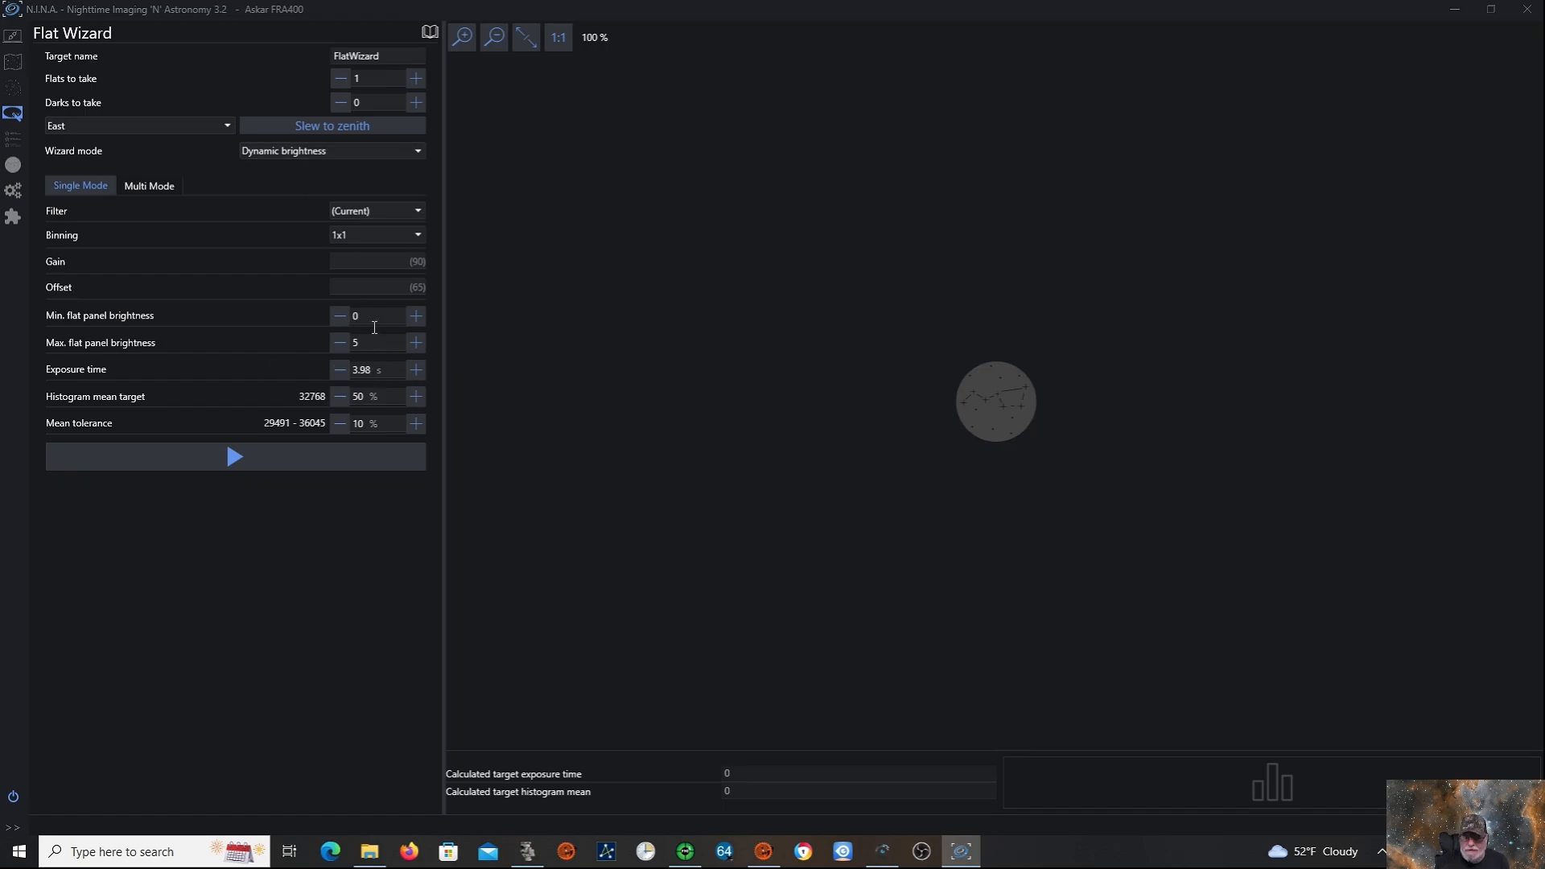
Set the wizard mode to Dynamic exposure and enable the first Blank, L-Pro and L-Extreme filters in Multi Mode.
click(351, 158)
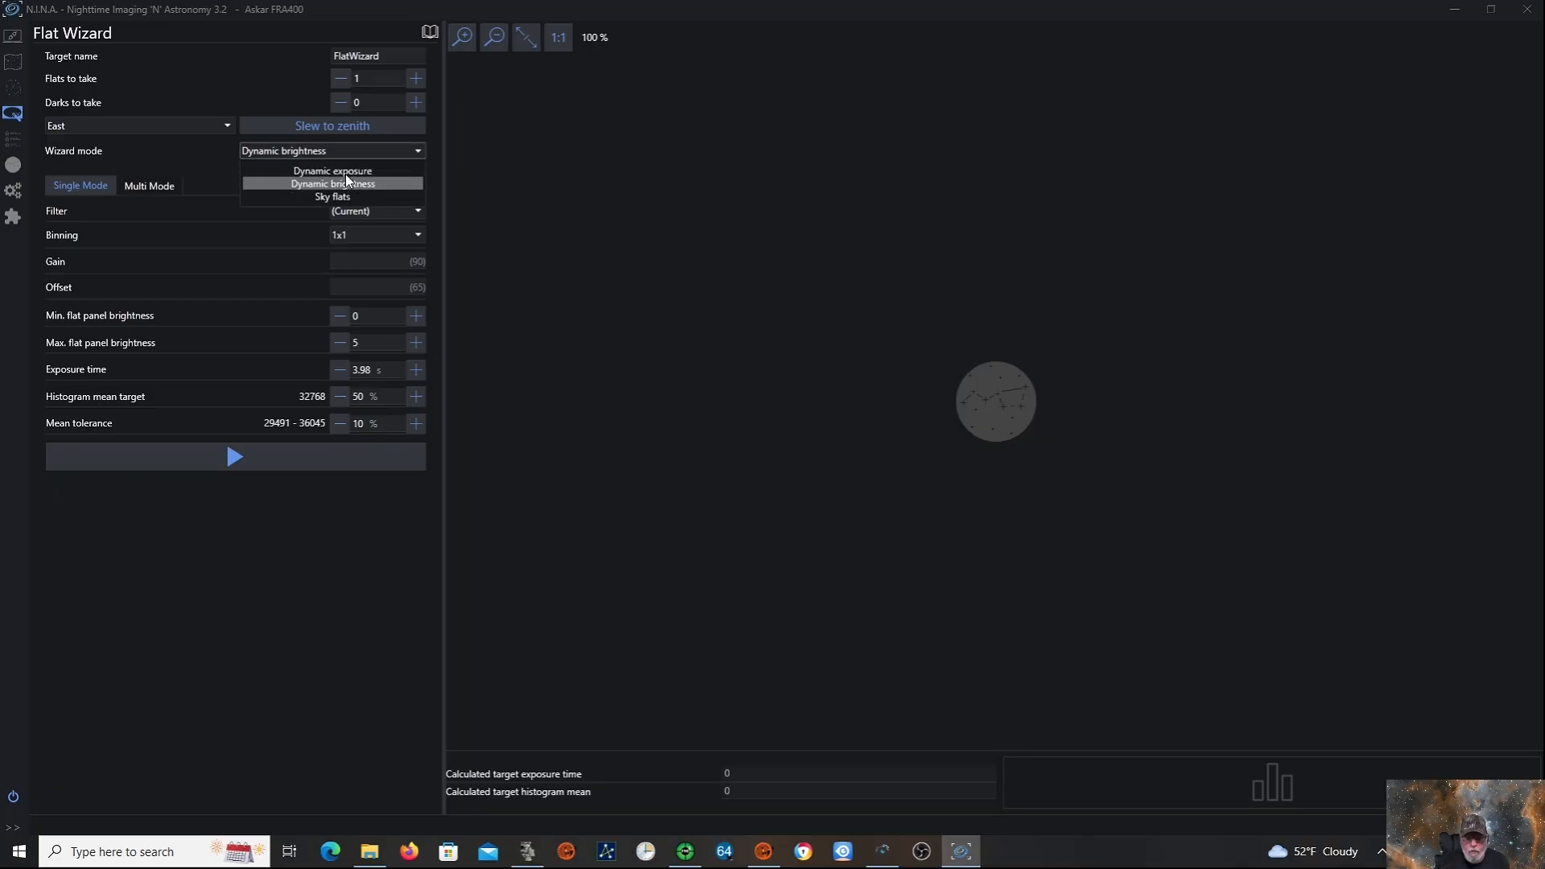
click(345, 173)
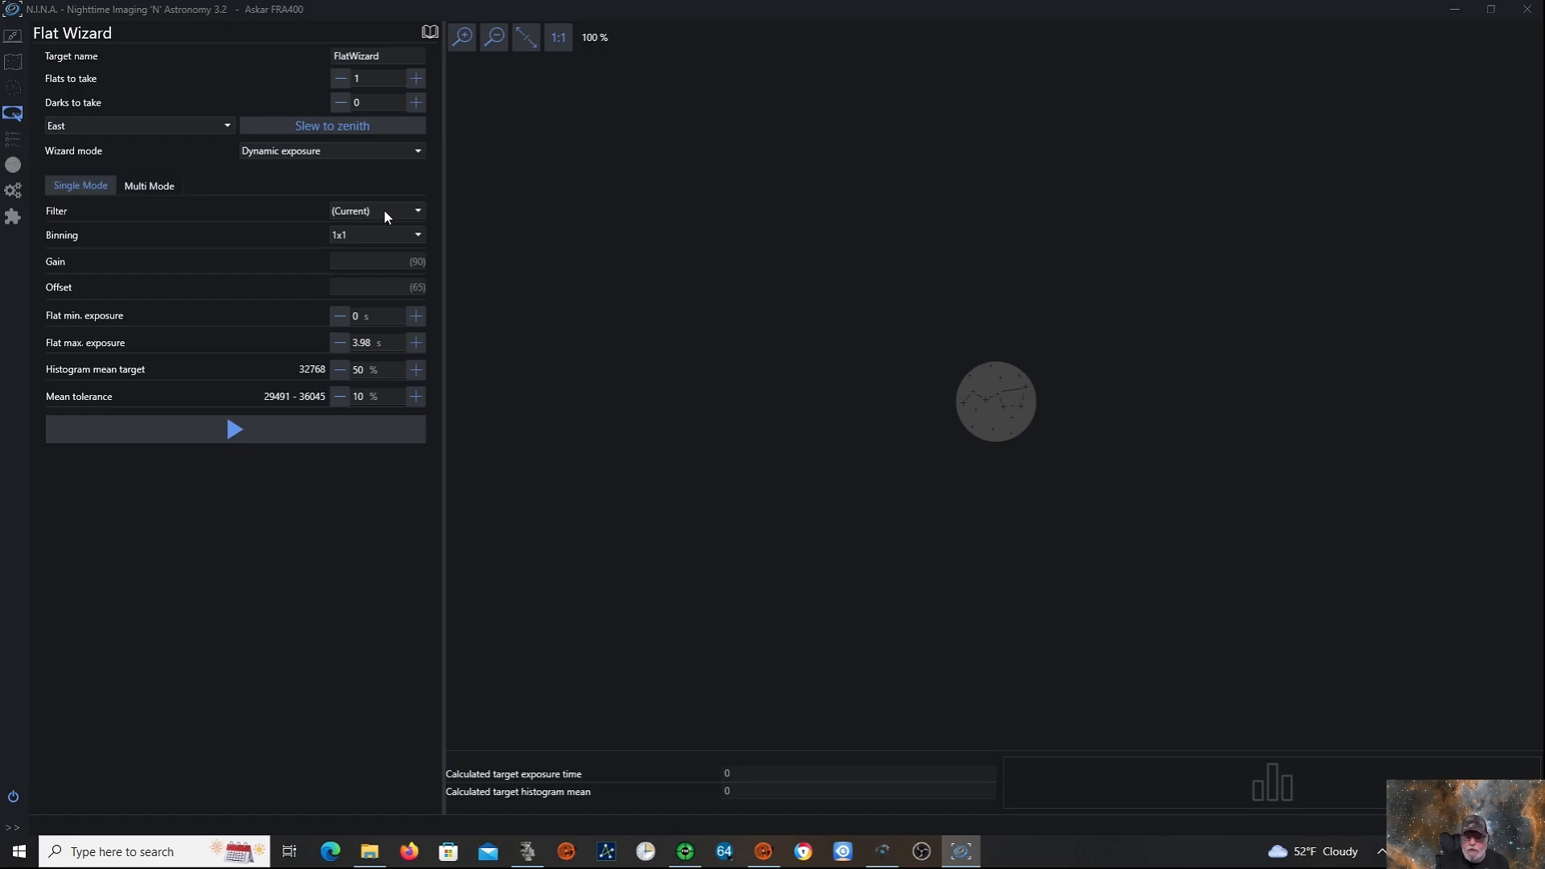
click(147, 187)
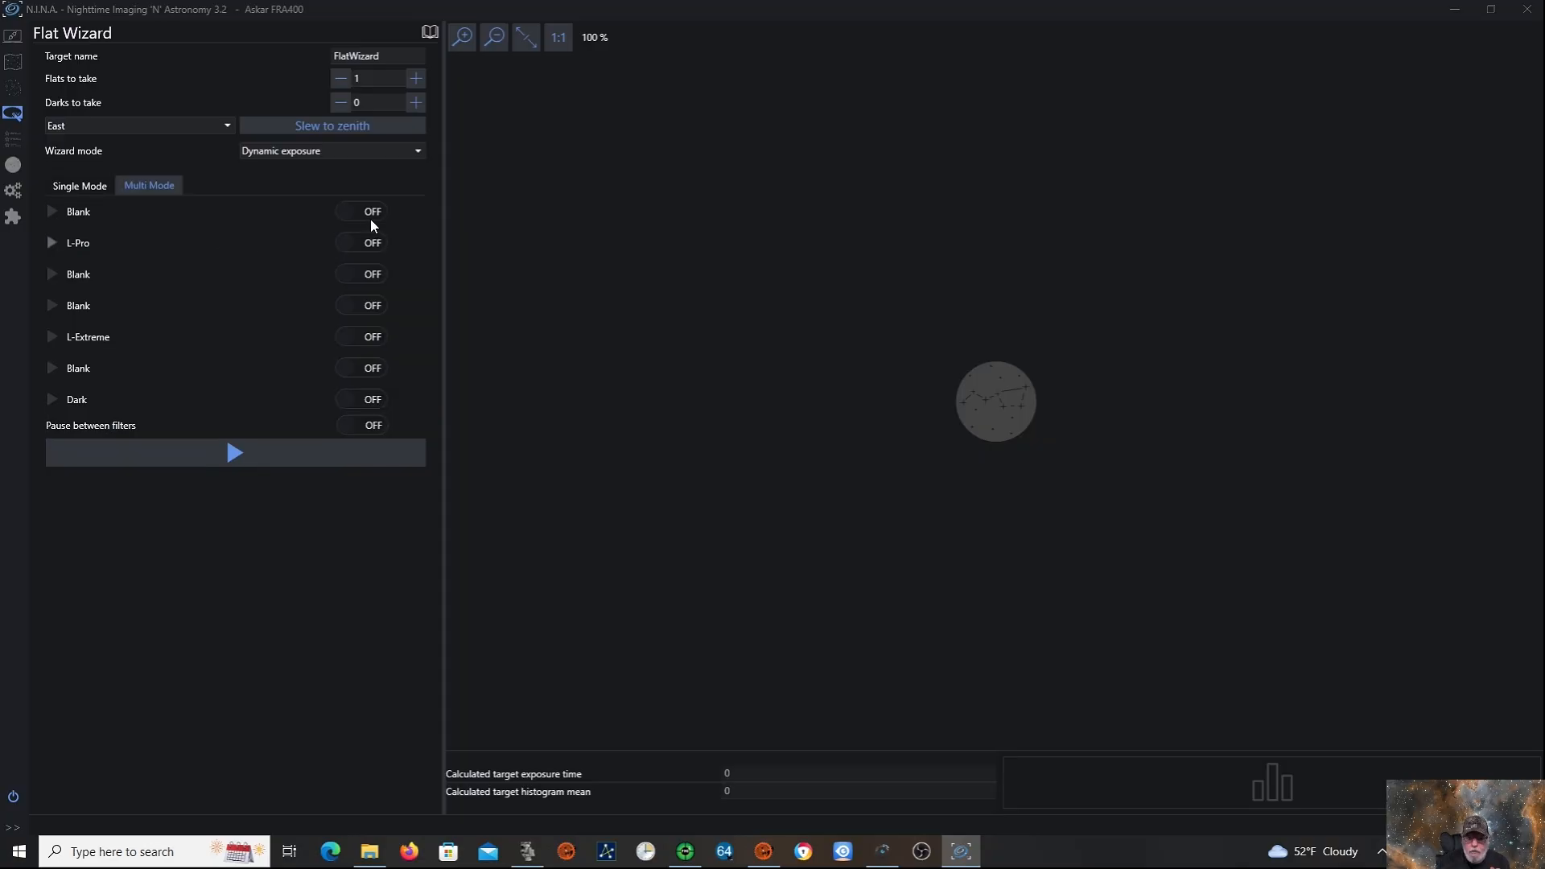
click(367, 211)
click(367, 243)
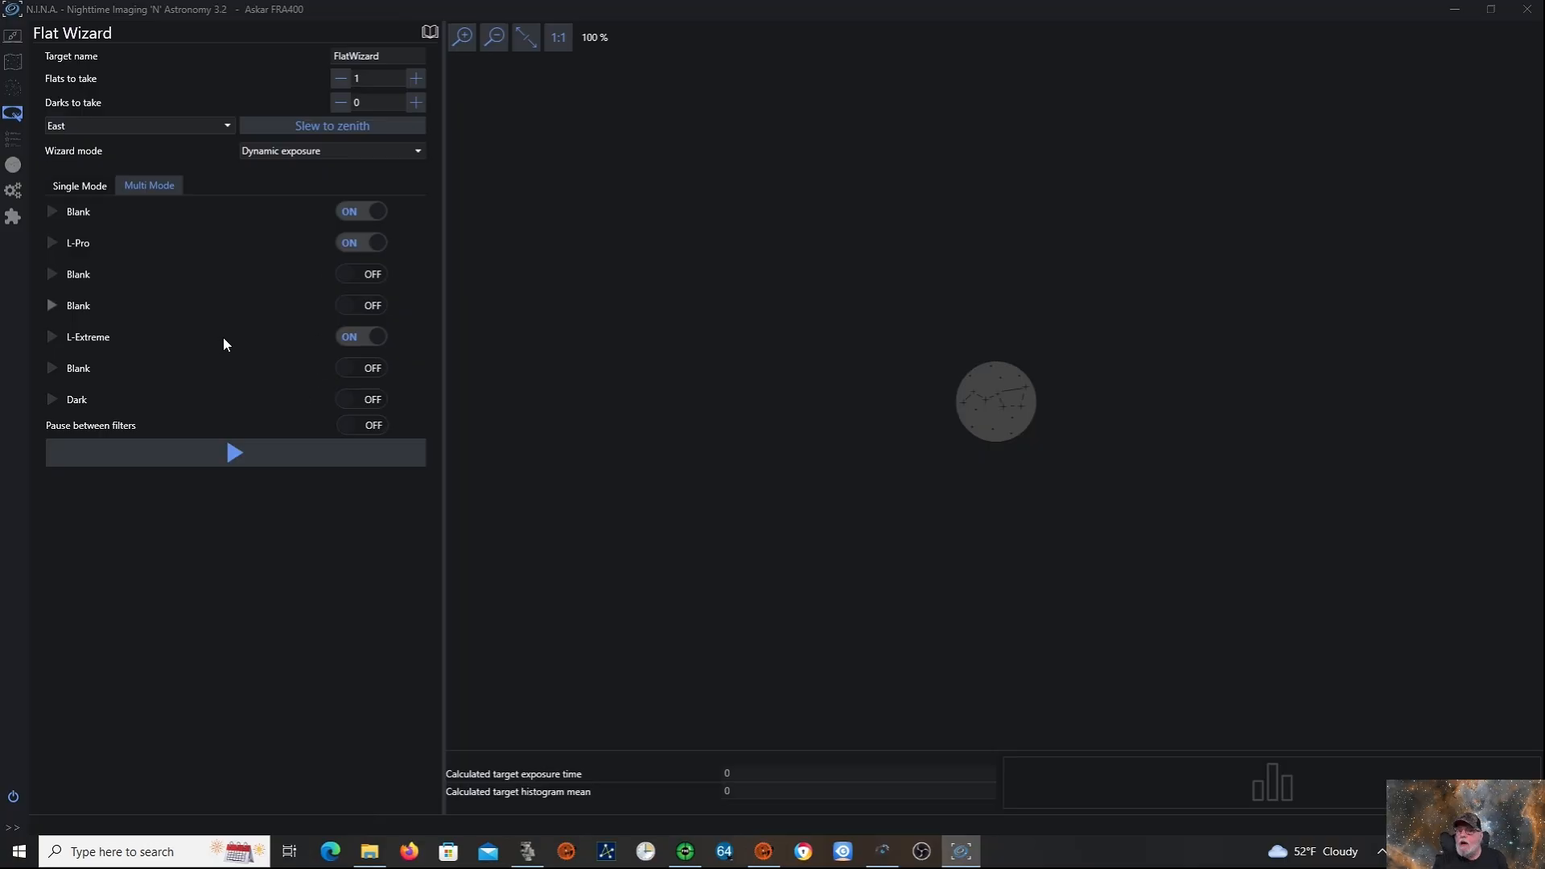
Check the filter wheel's filter list and start the Multi Mode flat capture for the enabled filters.
click(13, 64)
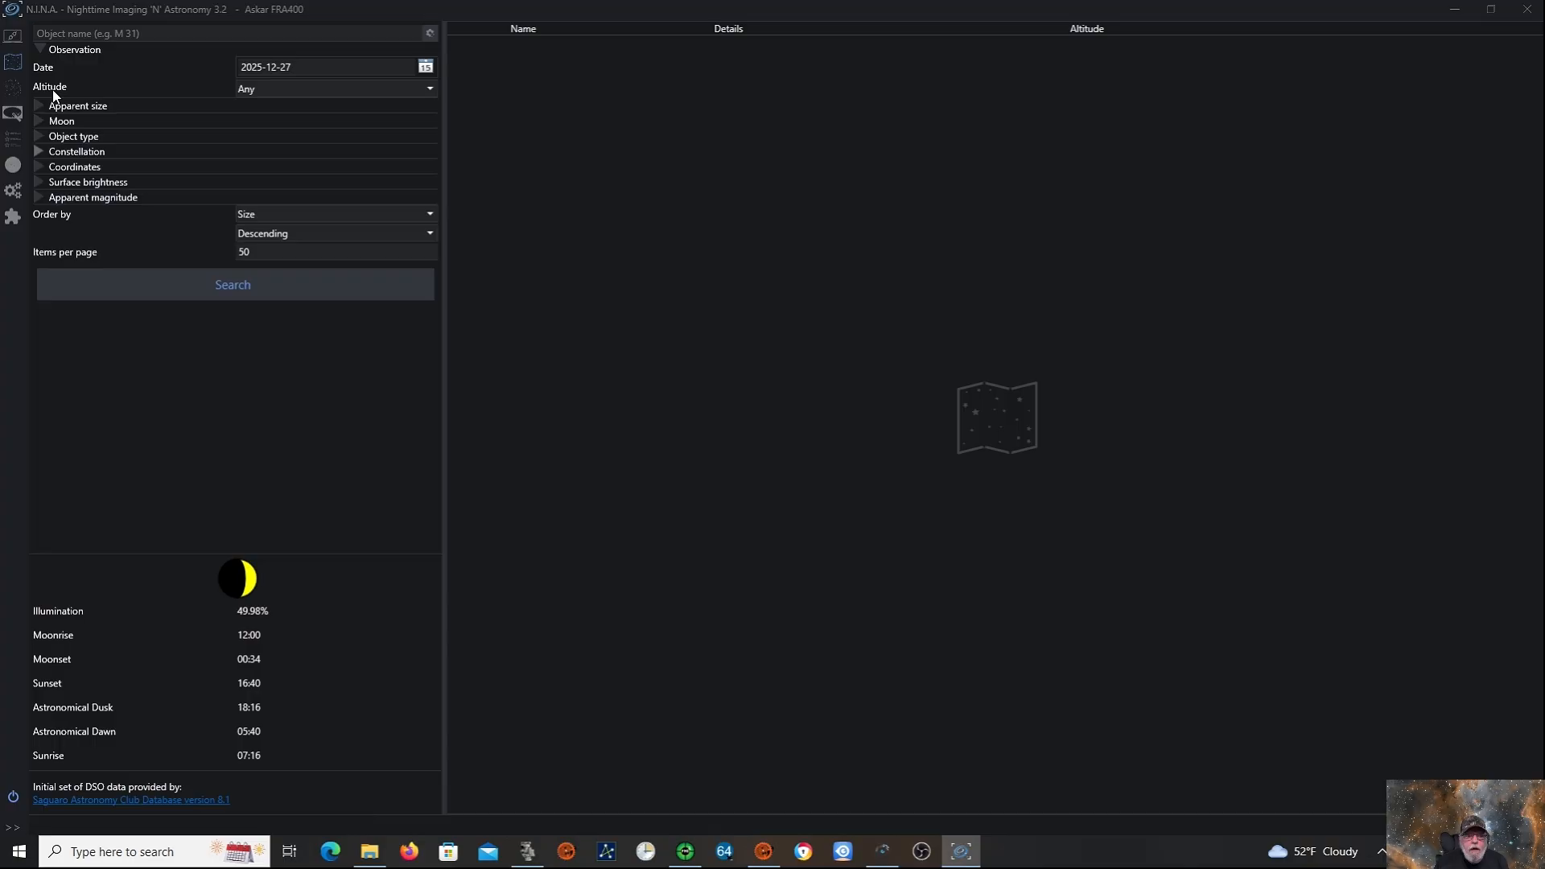
click(12, 41)
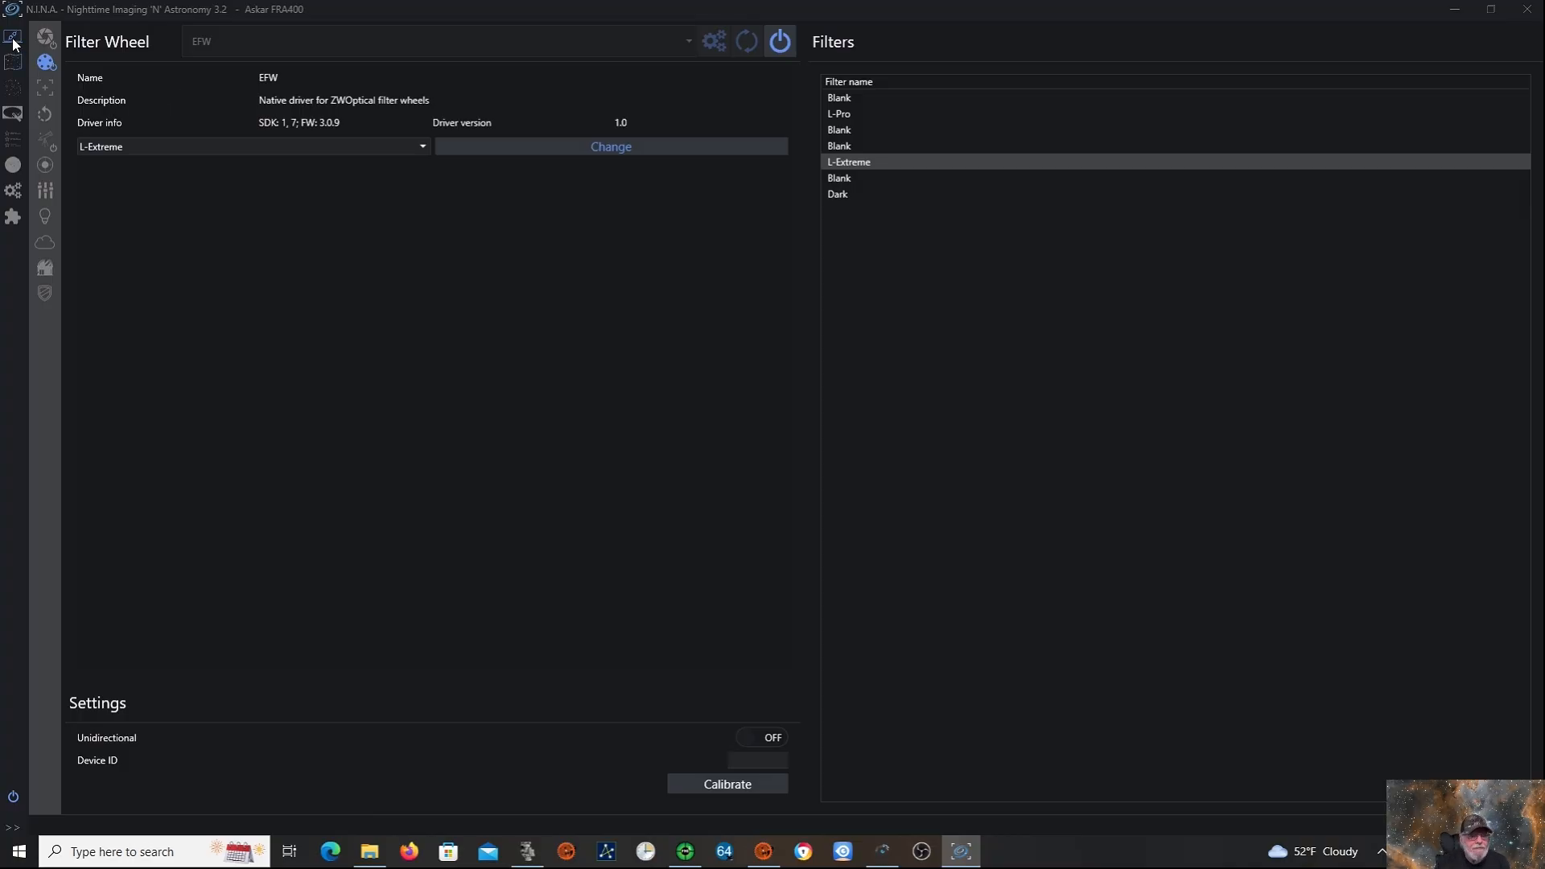
click(13, 113)
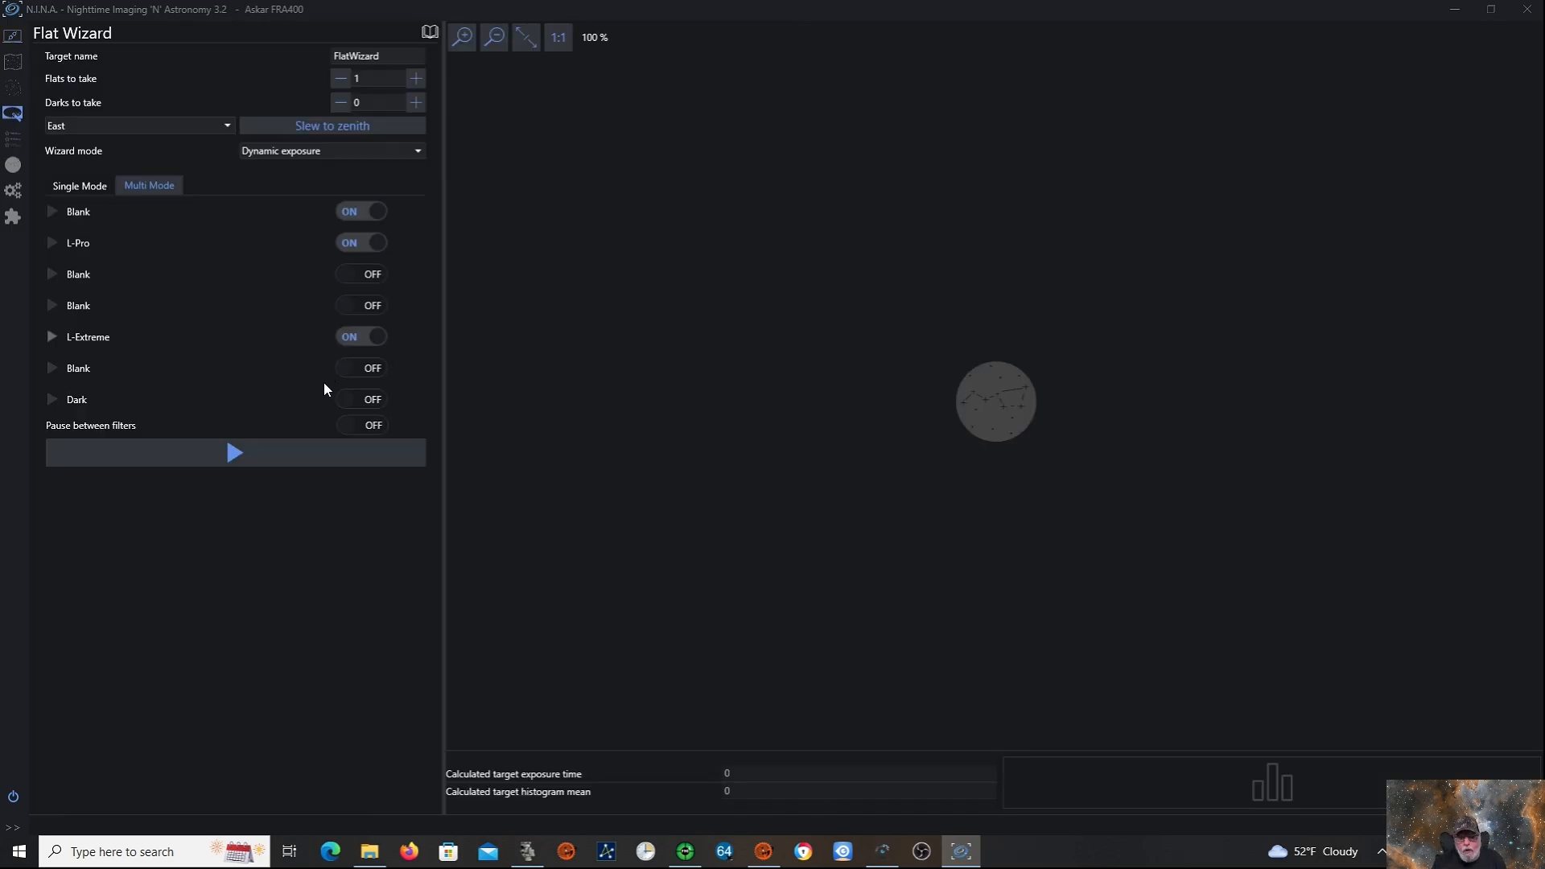
click(272, 455)
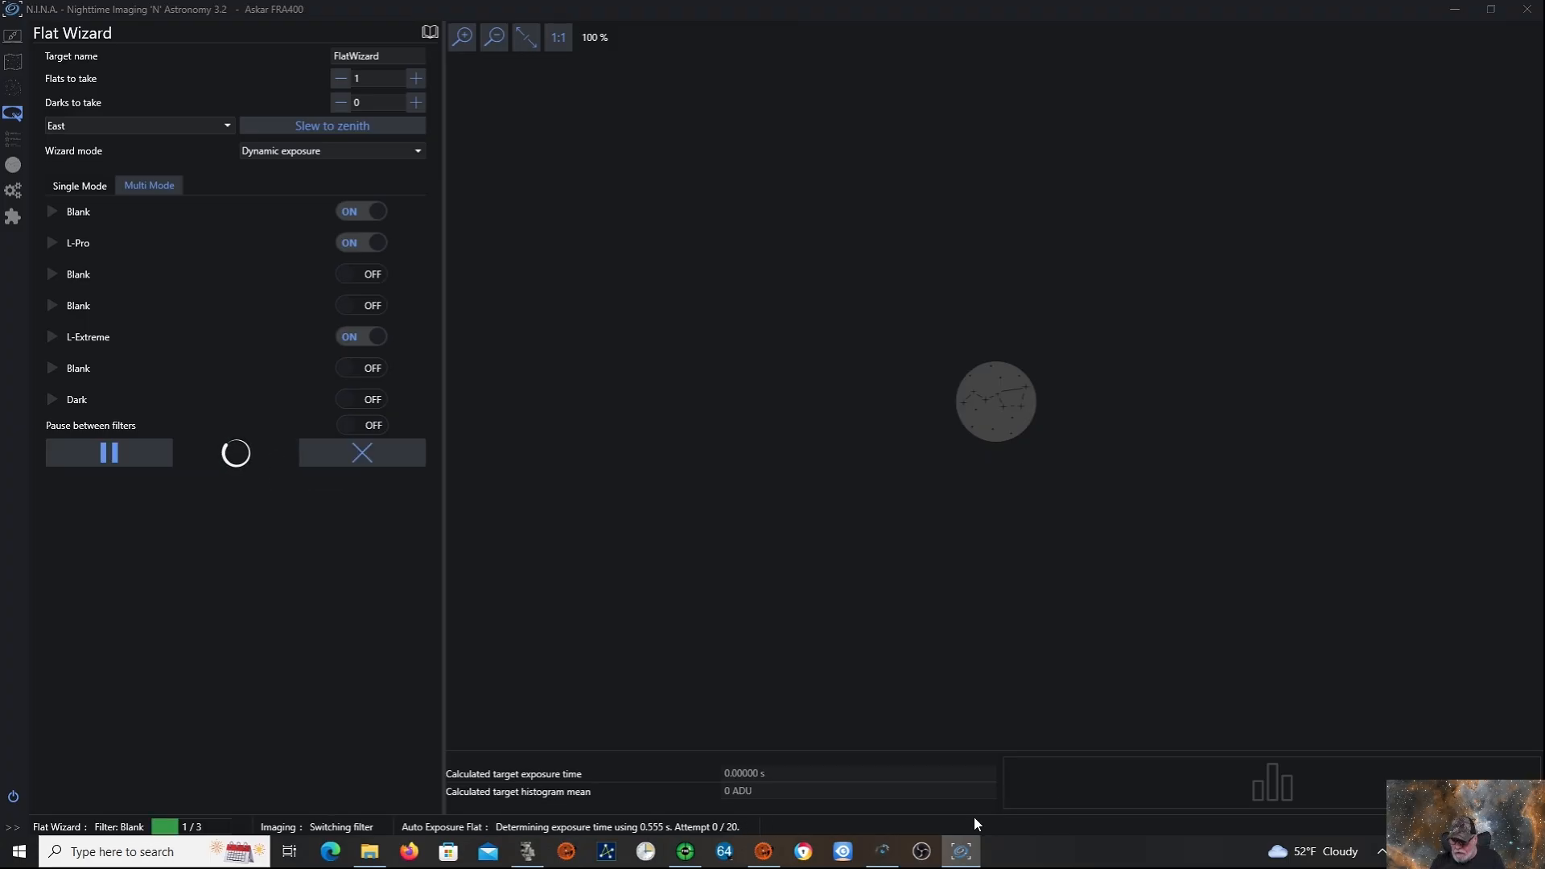
Switch to AnyCam.iO to inspect the telescope and flat panel during the flat run, and return to N.I.N.A.
click(885, 855)
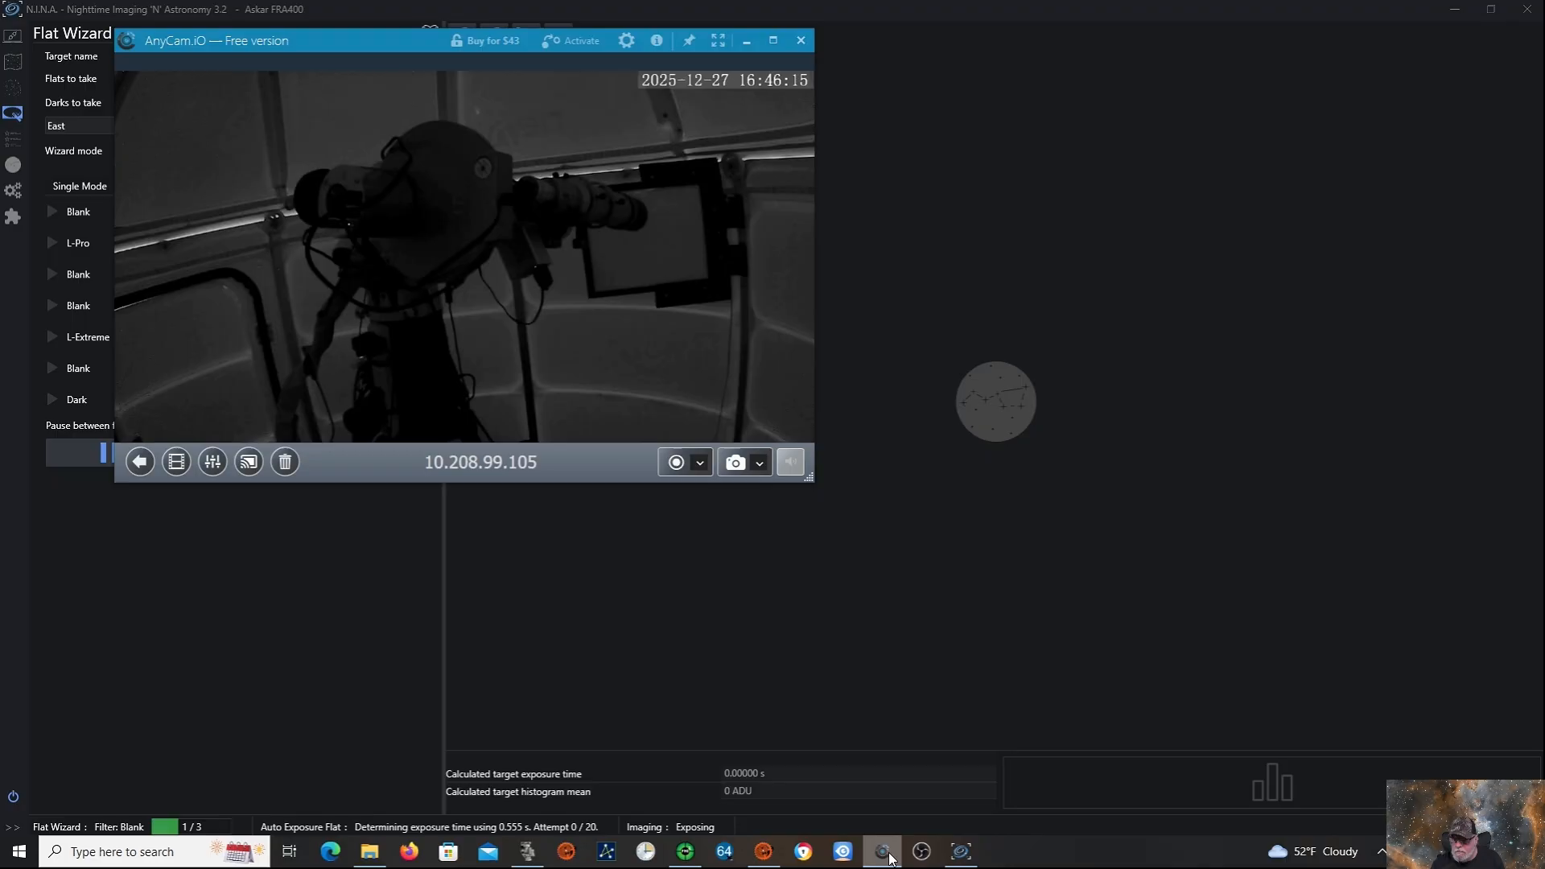
mouse_move(660, 404)
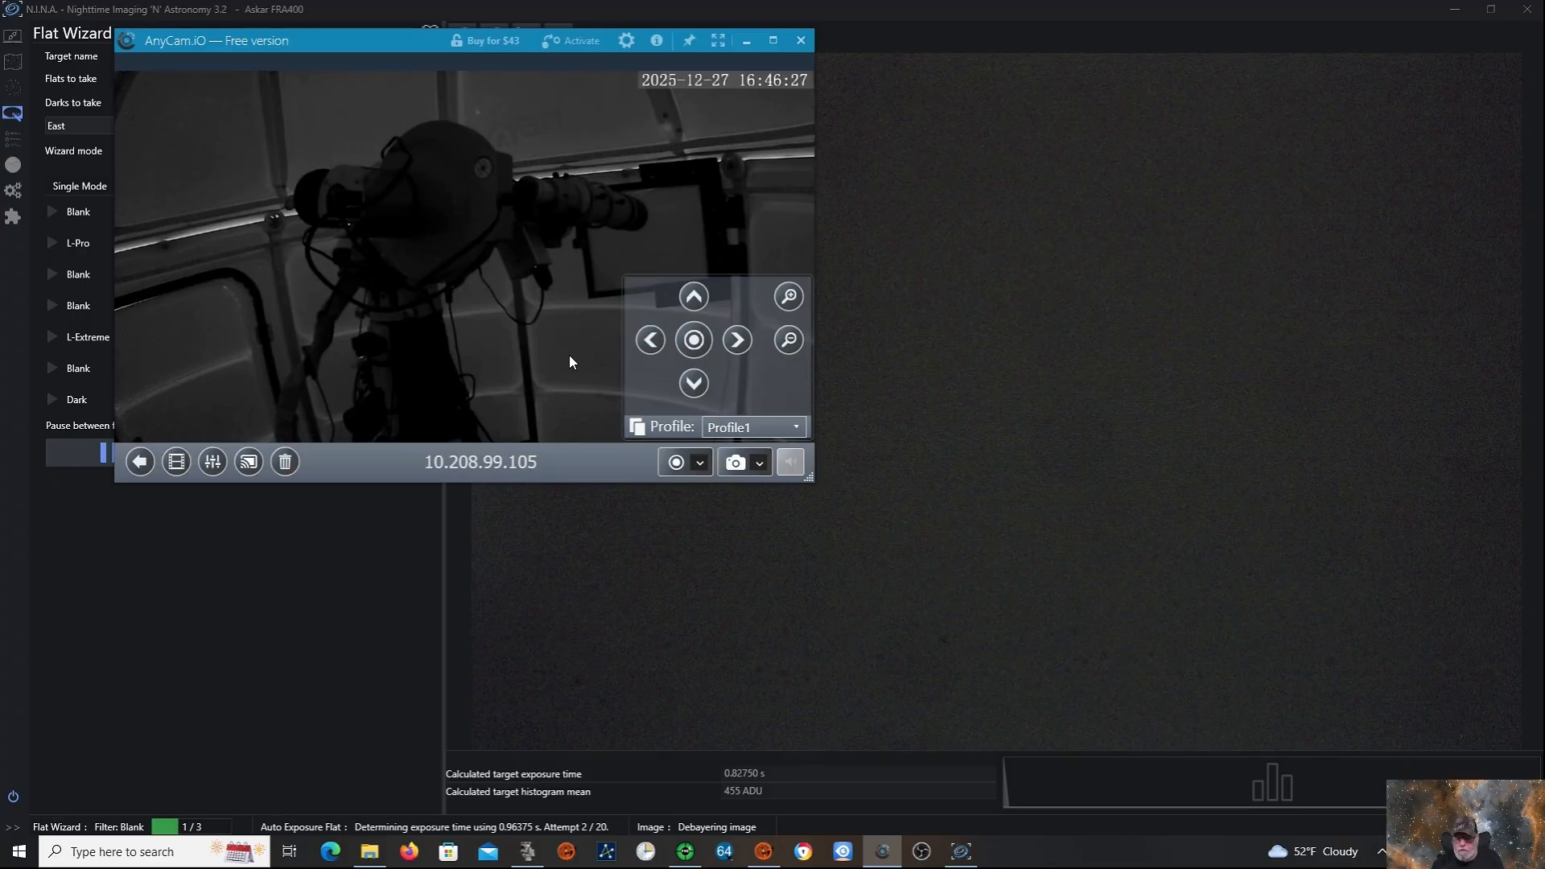
click(372, 575)
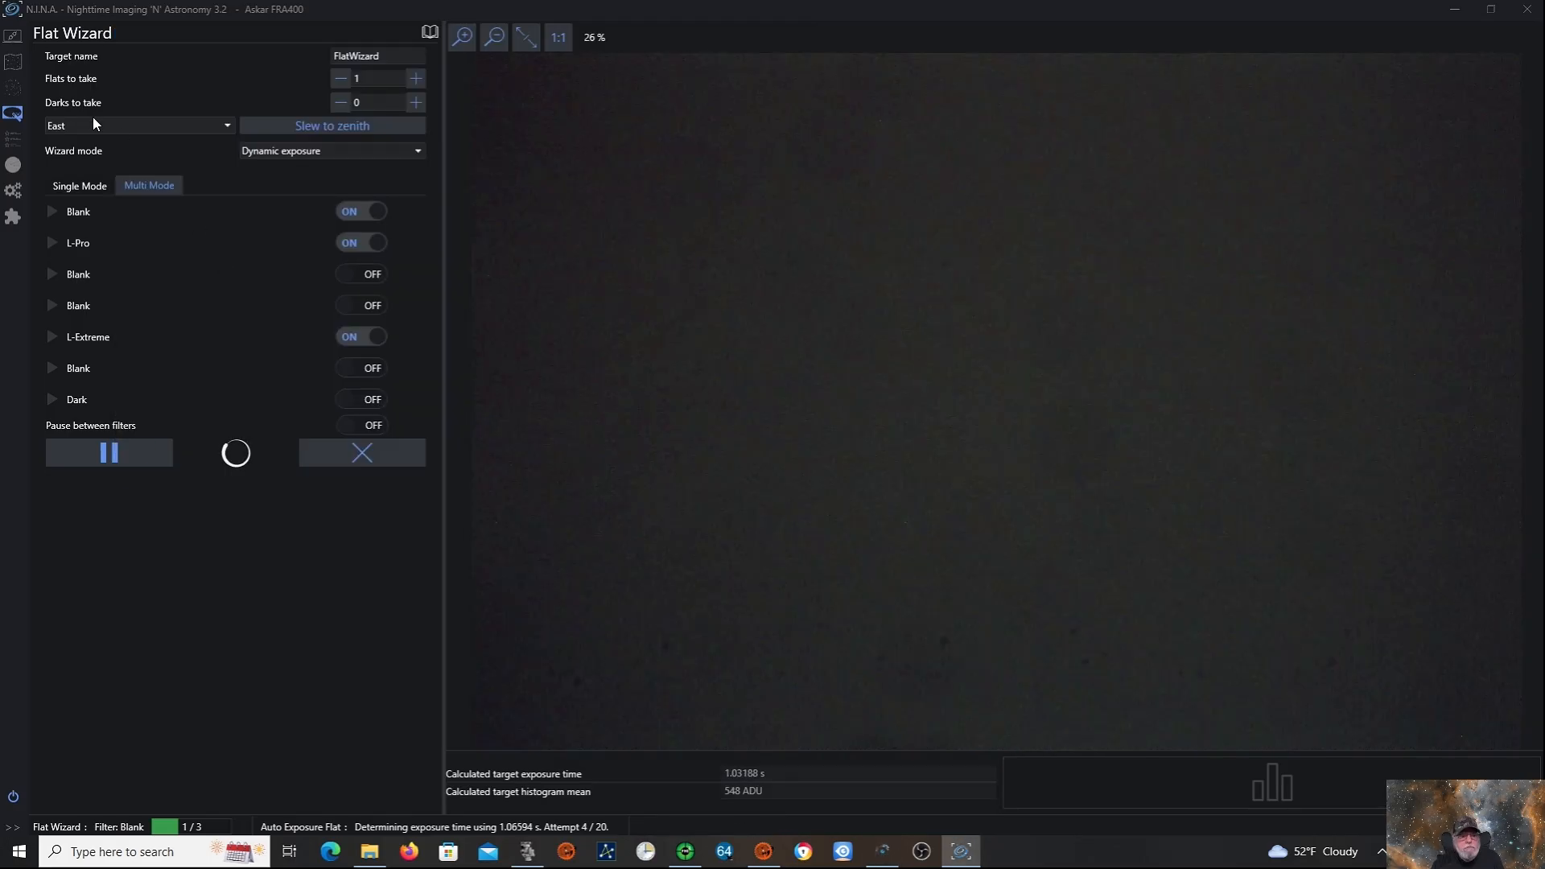
Connect the Alnitak Flat Panel and return to the Flat Wizard.
click(13, 40)
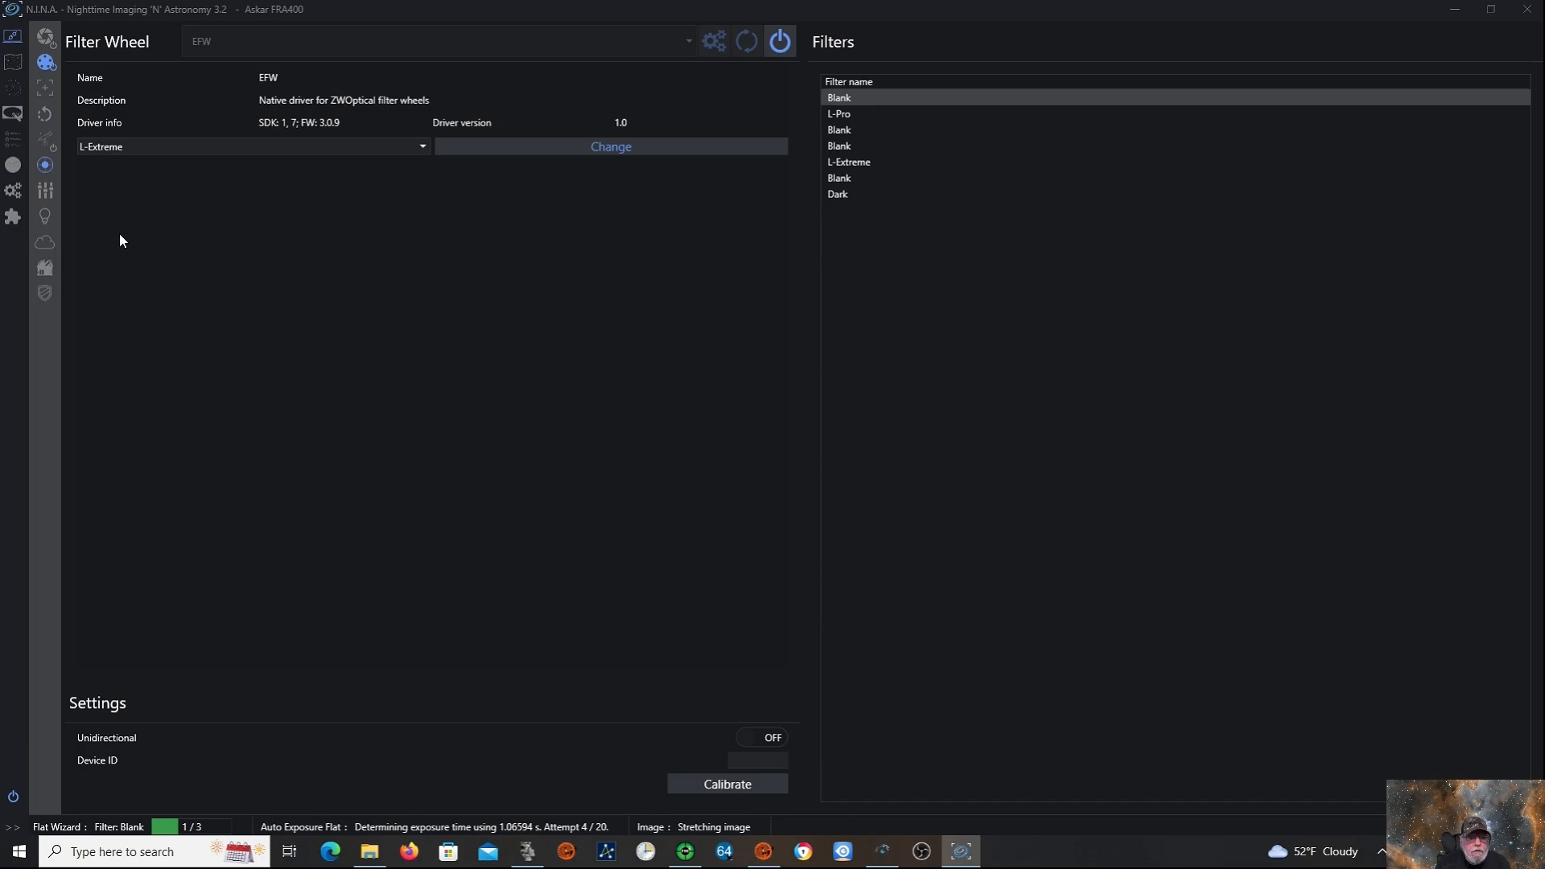
click(45, 216)
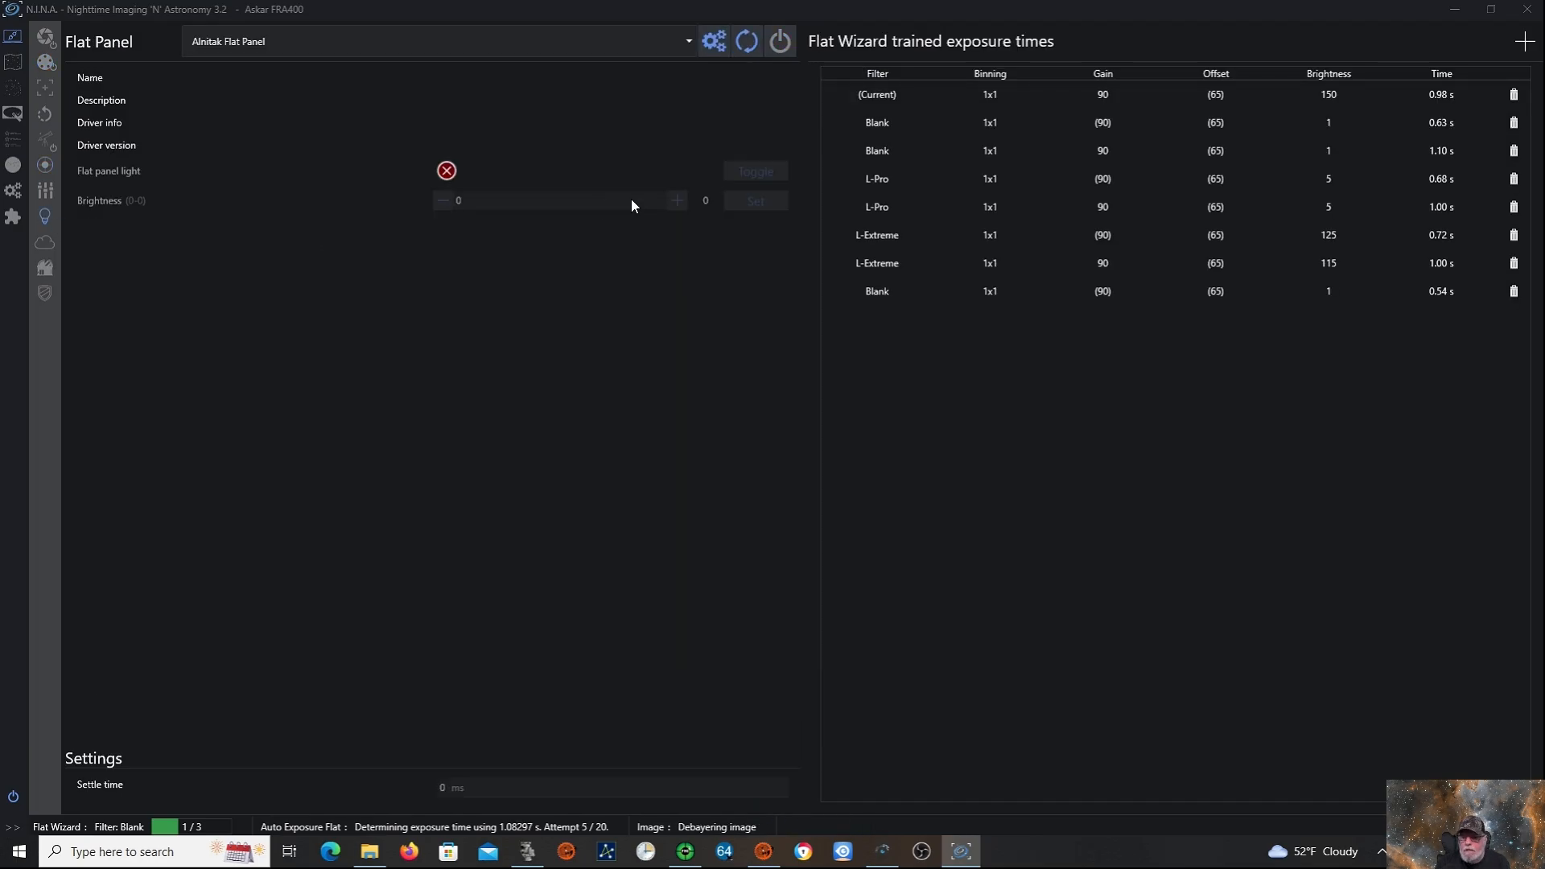
click(781, 39)
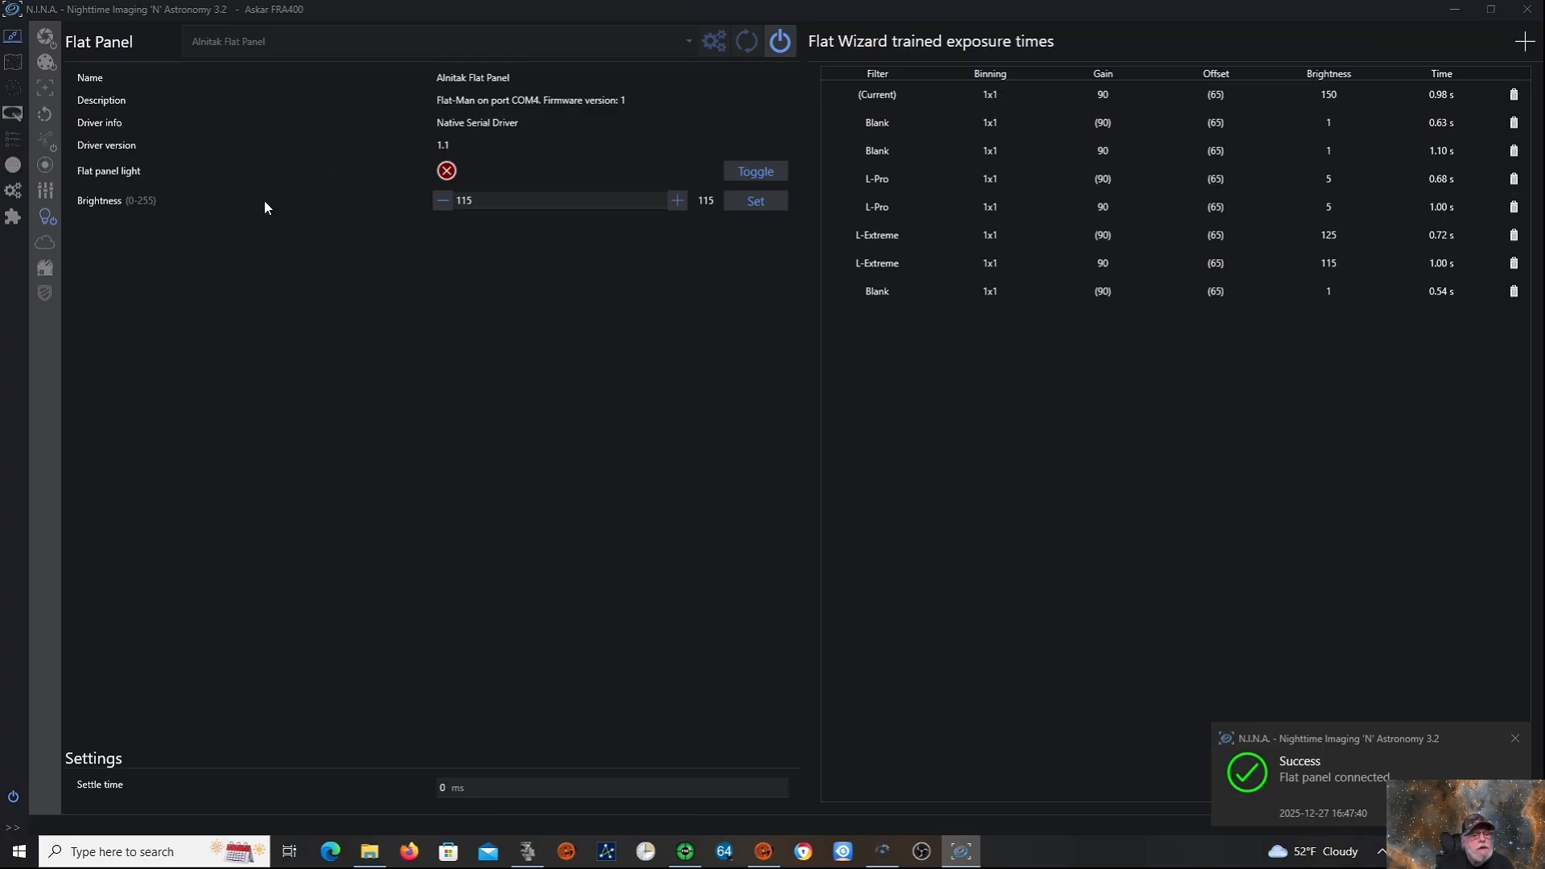
click(13, 113)
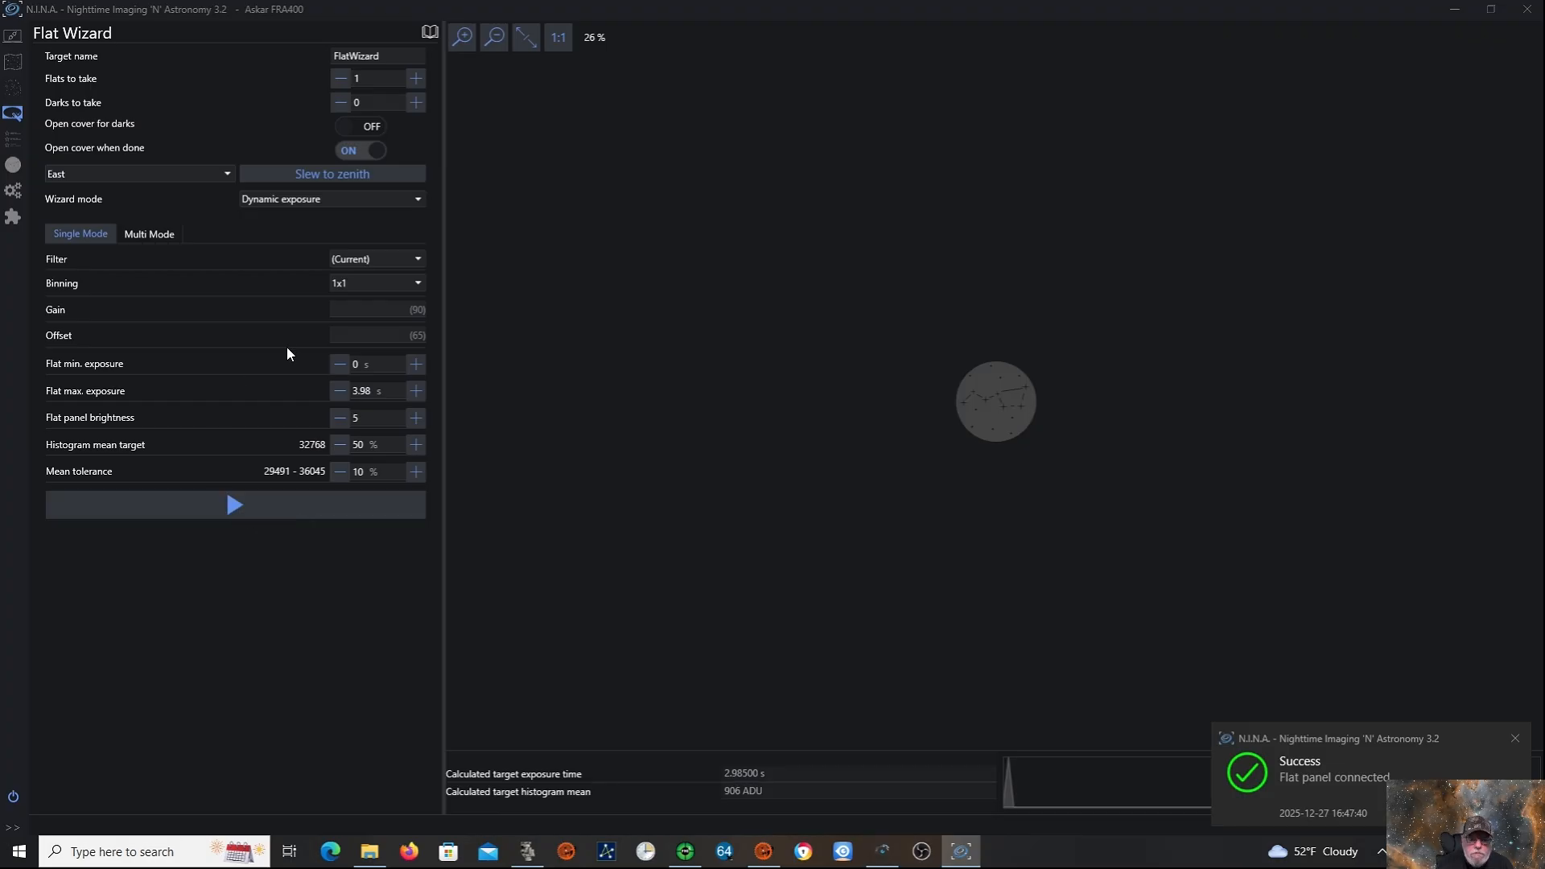
View the Flat Wizard's Dynamic brightness settings, and set the wizard mode back to Dynamic exposure.
click(313, 201)
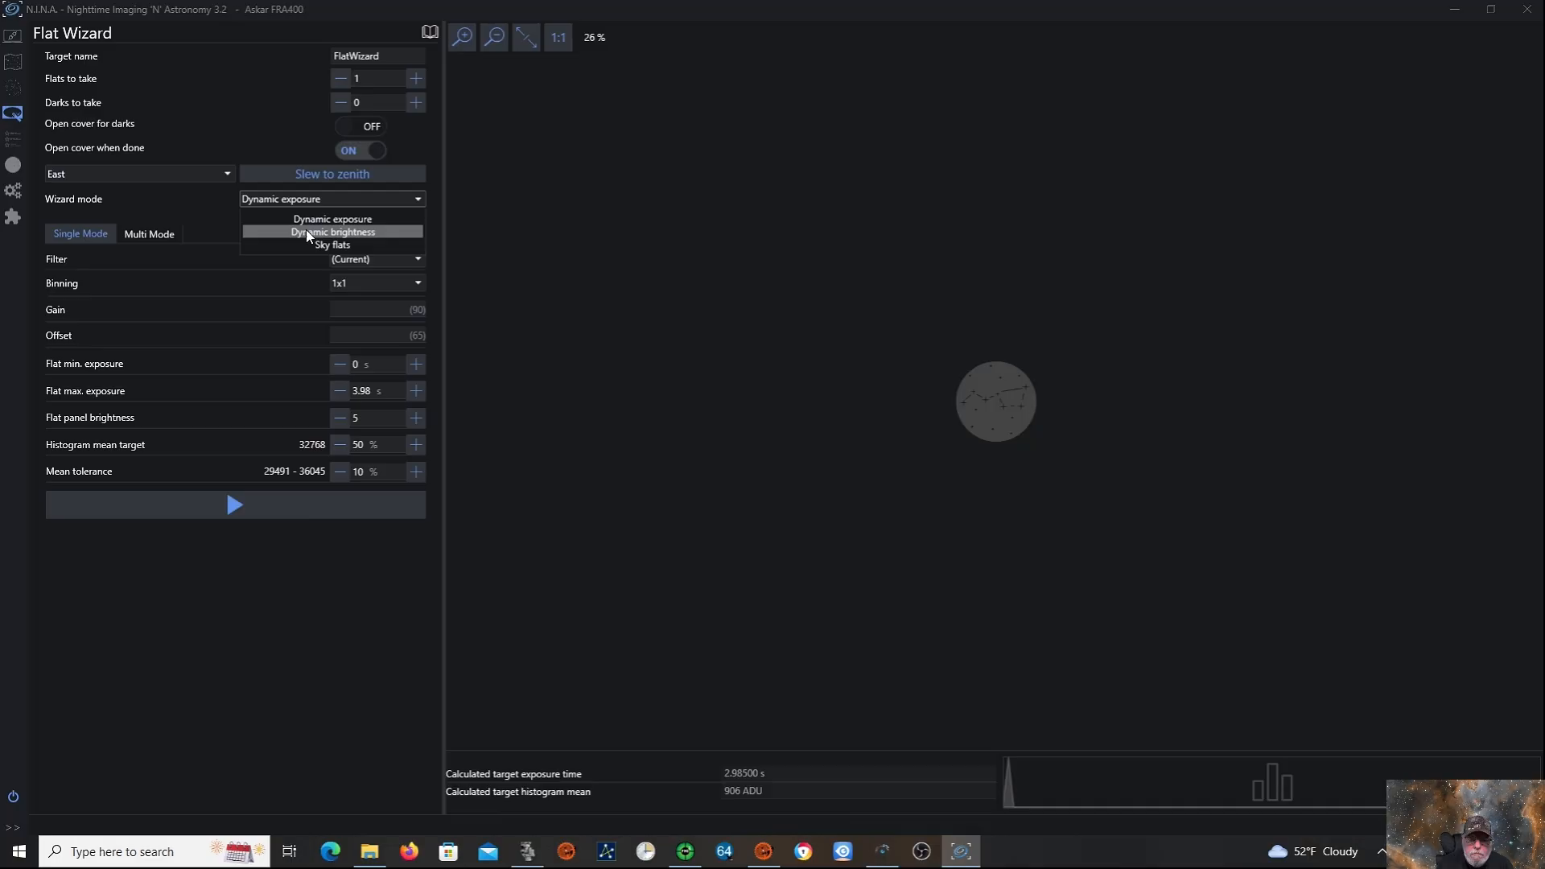
click(310, 230)
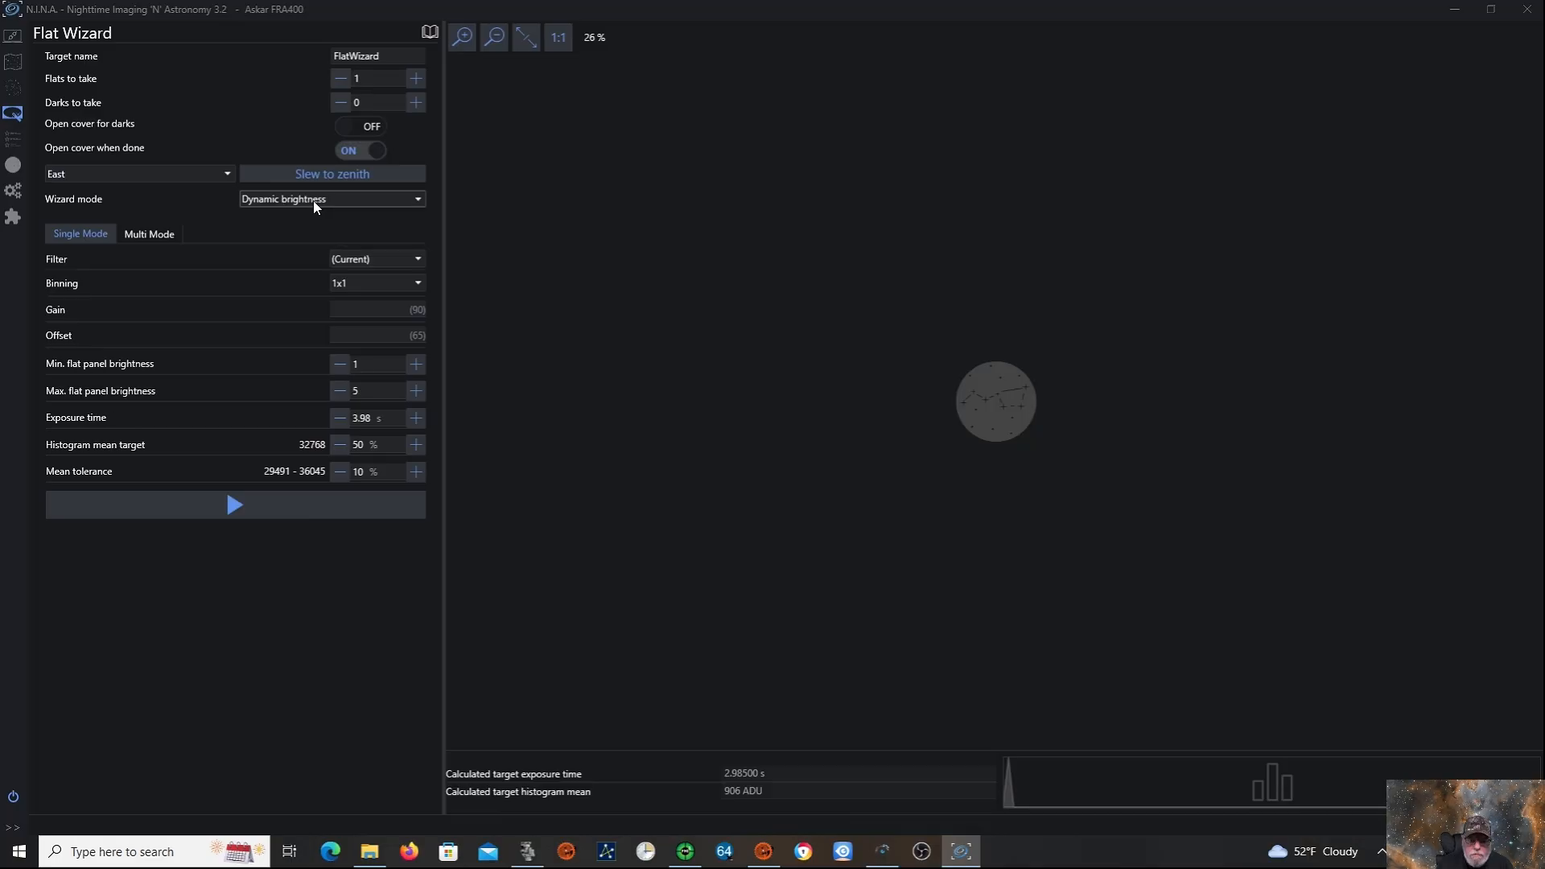
click(313, 203)
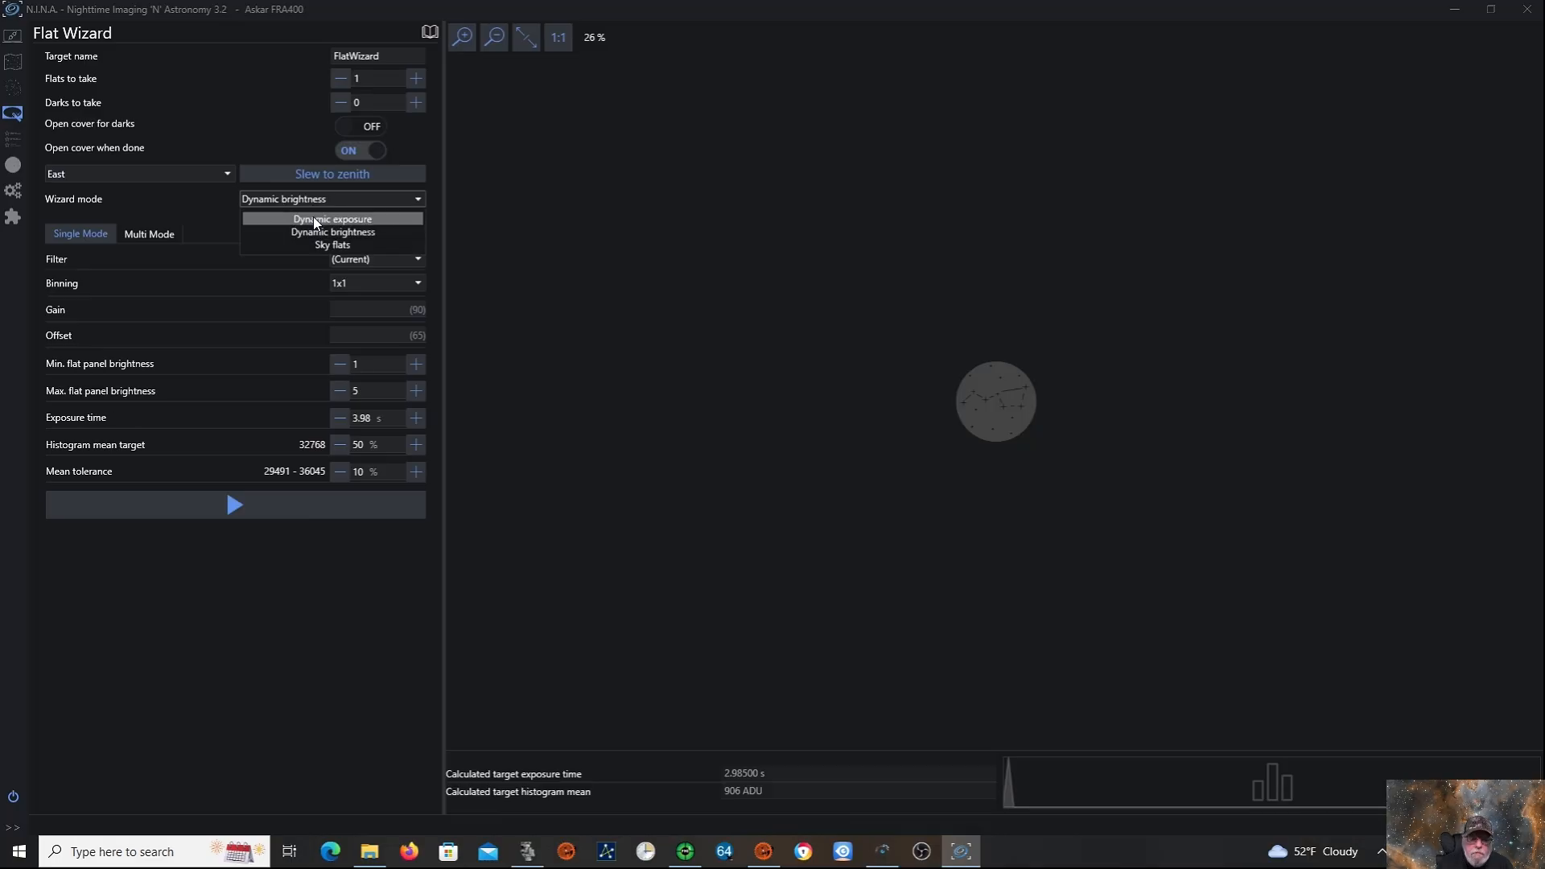
click(314, 219)
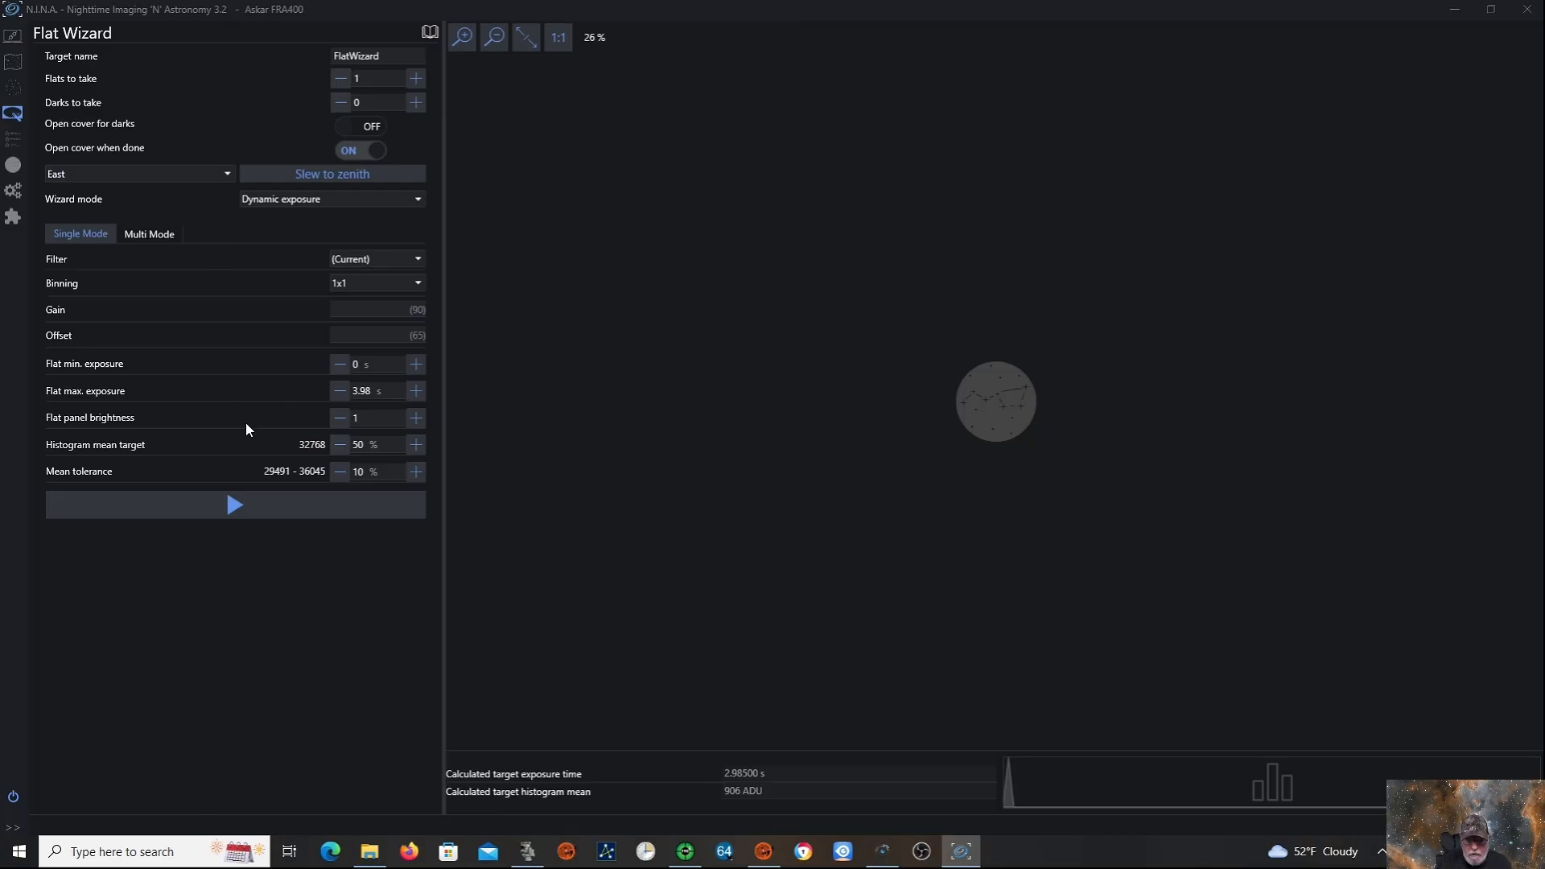
Start the Single Mode flat capture with the current filter and check the flat panel in AnyCam.iO, returning to N.I.N.A.
click(292, 504)
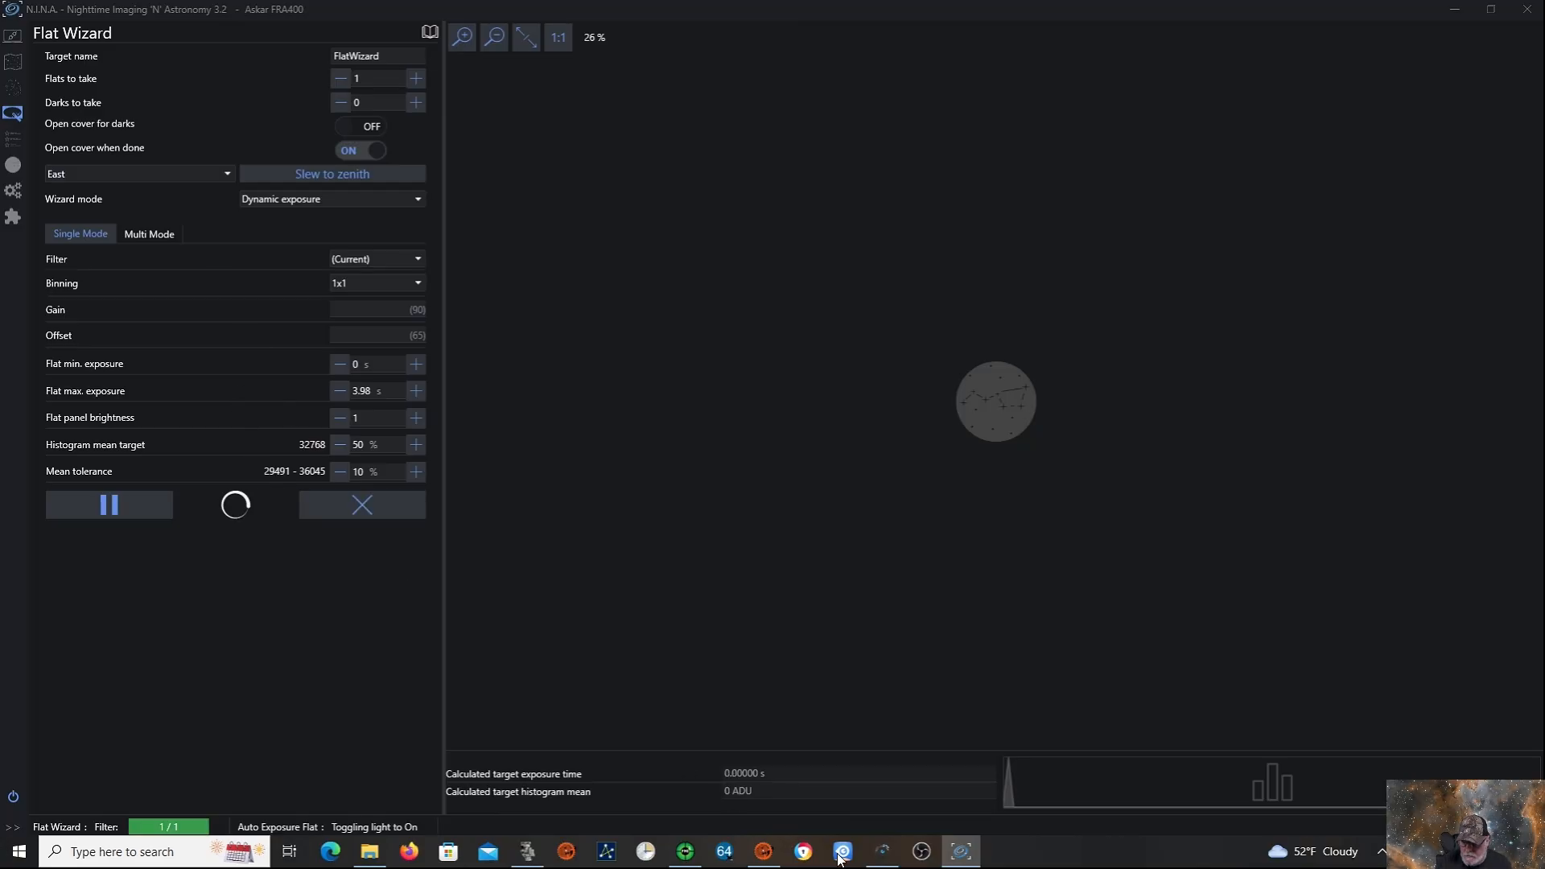
click(884, 853)
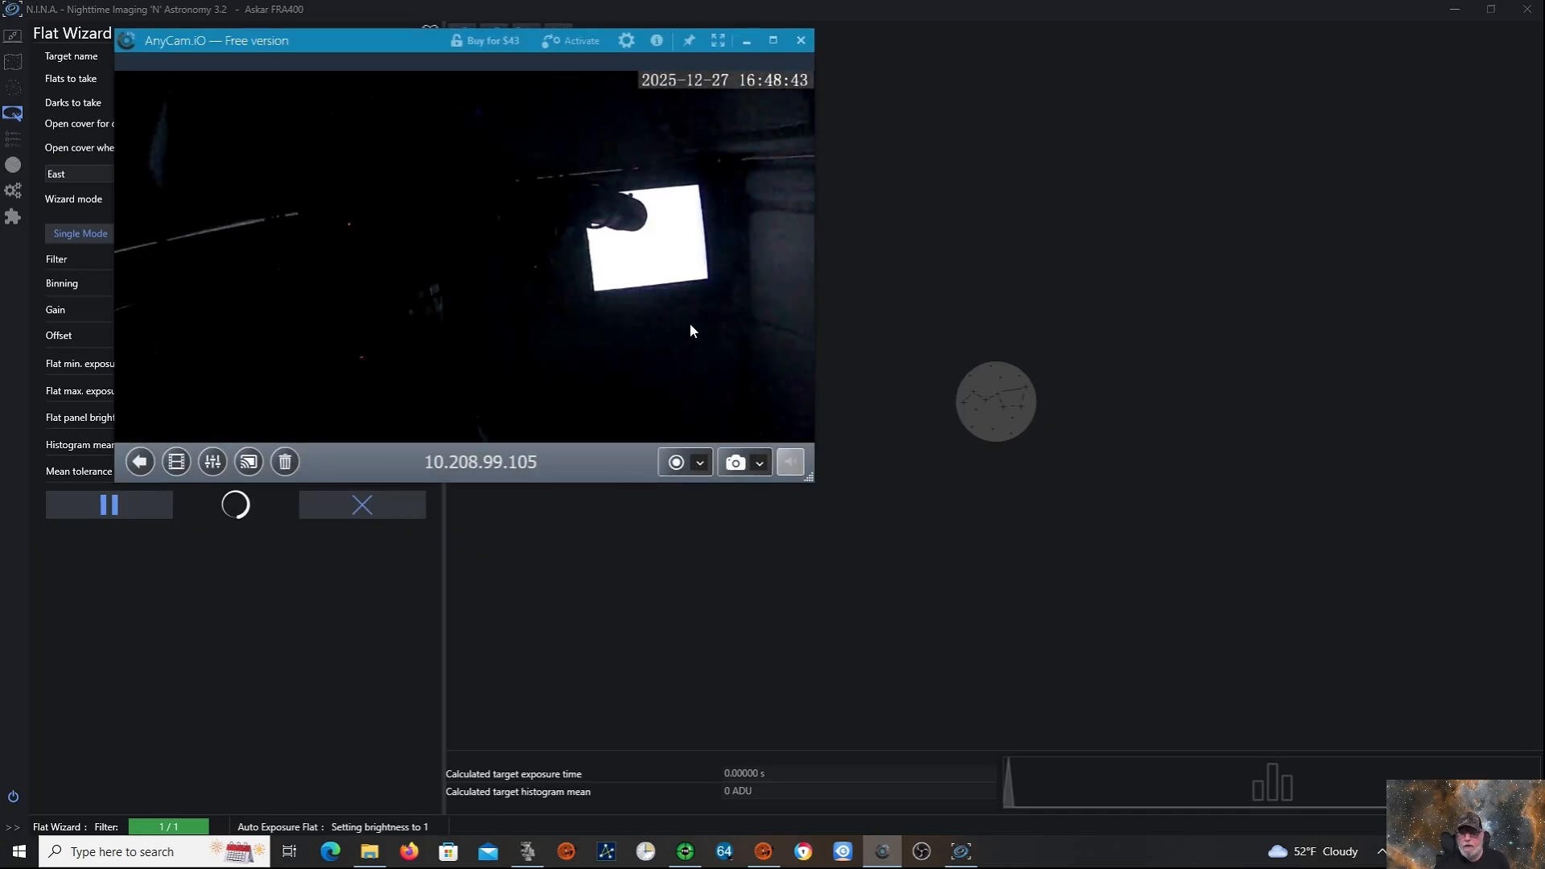
mouse_move(690, 324)
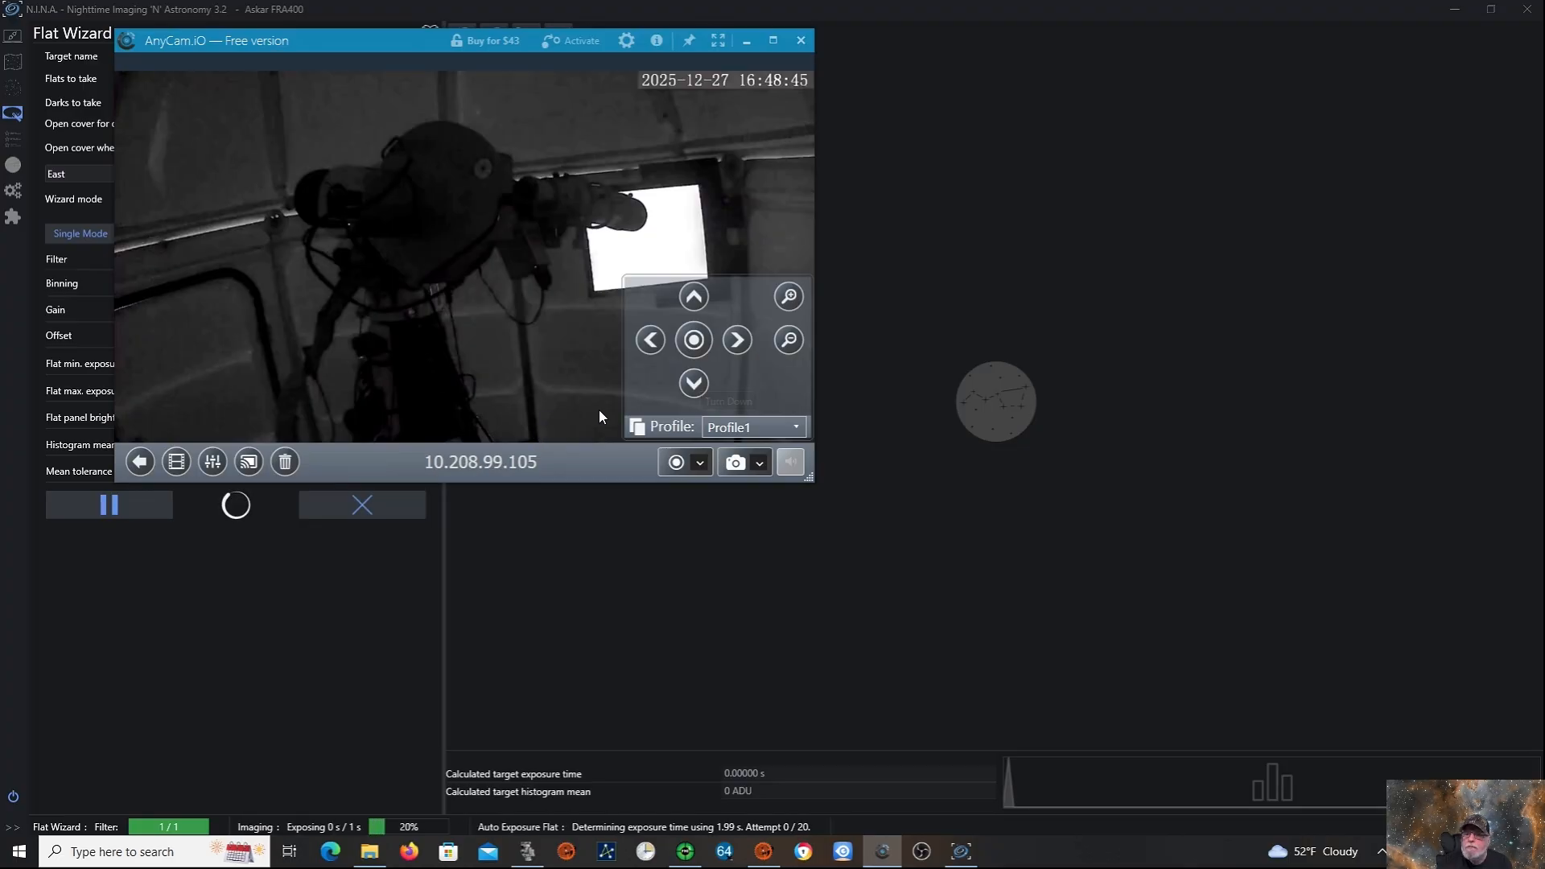
click(747, 41)
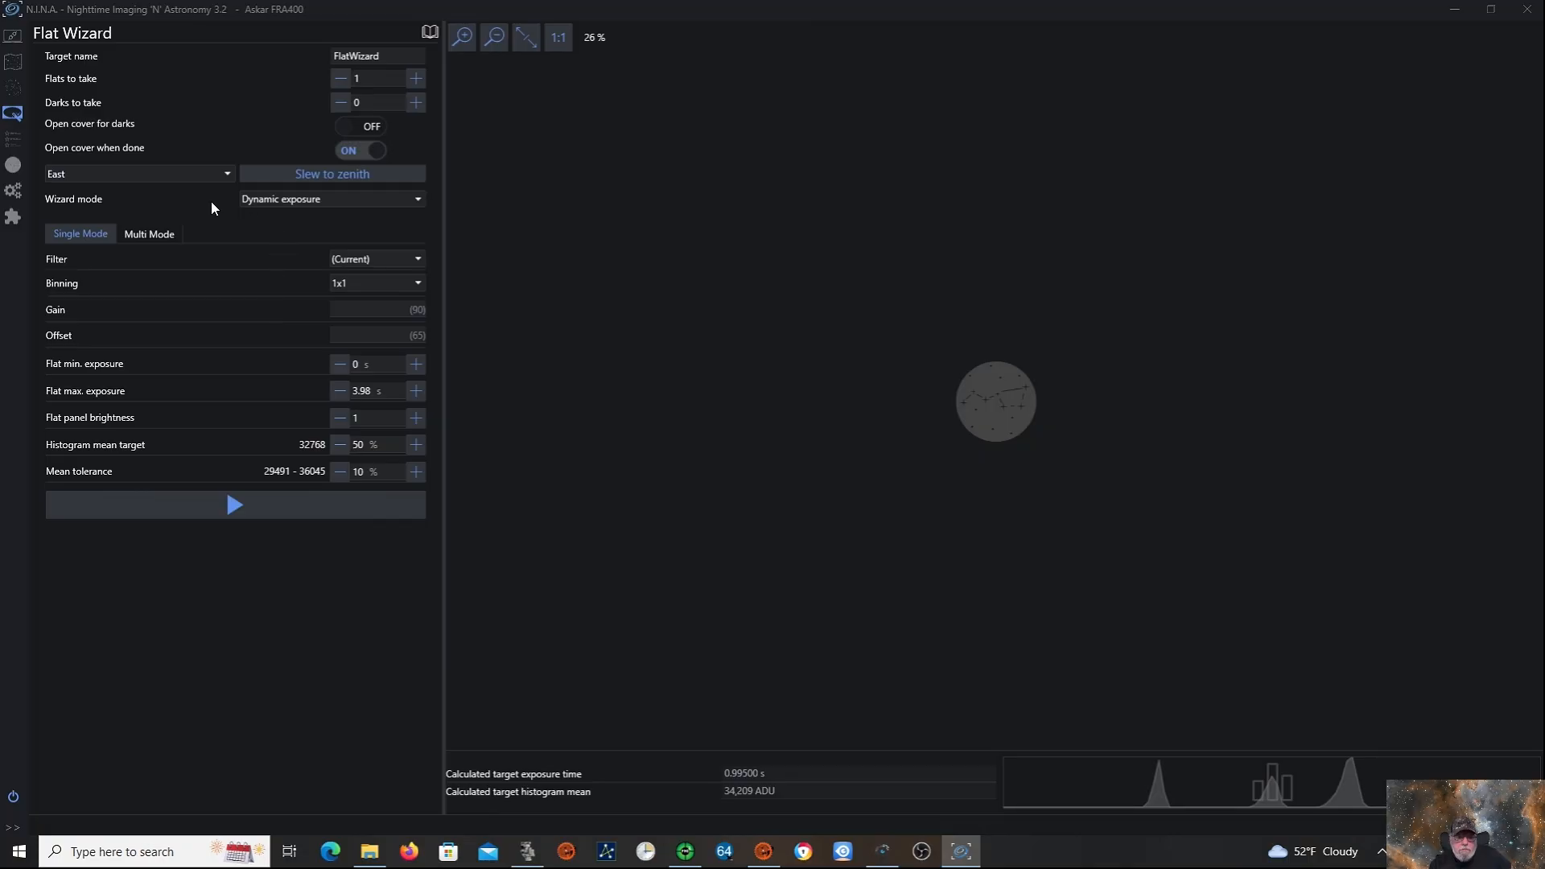
Start the Multi Mode flat capture for the enabled Blank, L-Pro and L-Extreme filters.
click(151, 233)
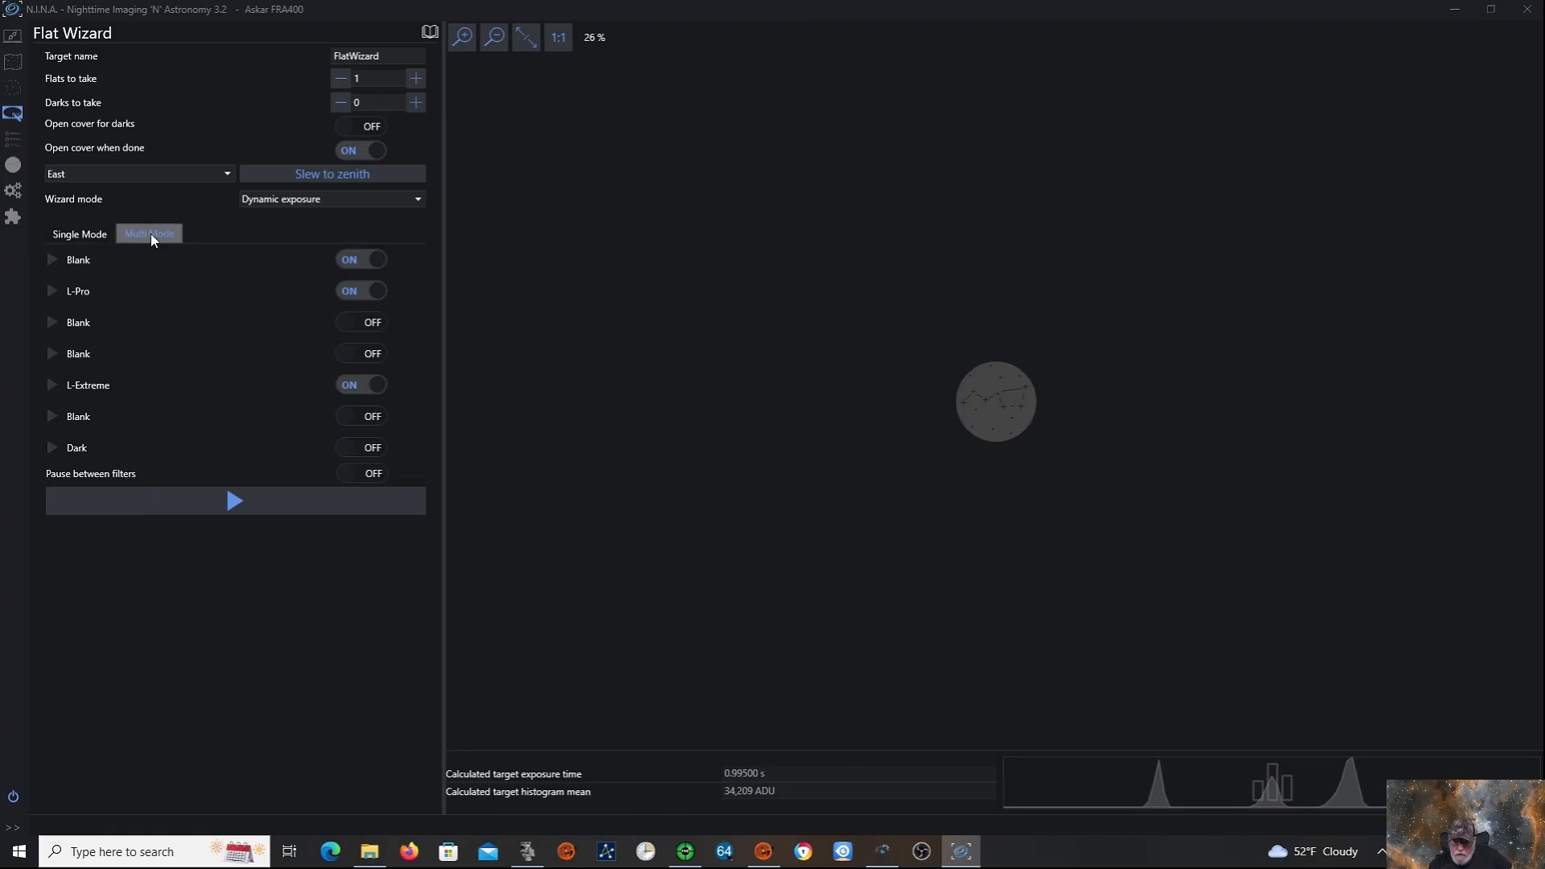
click(268, 504)
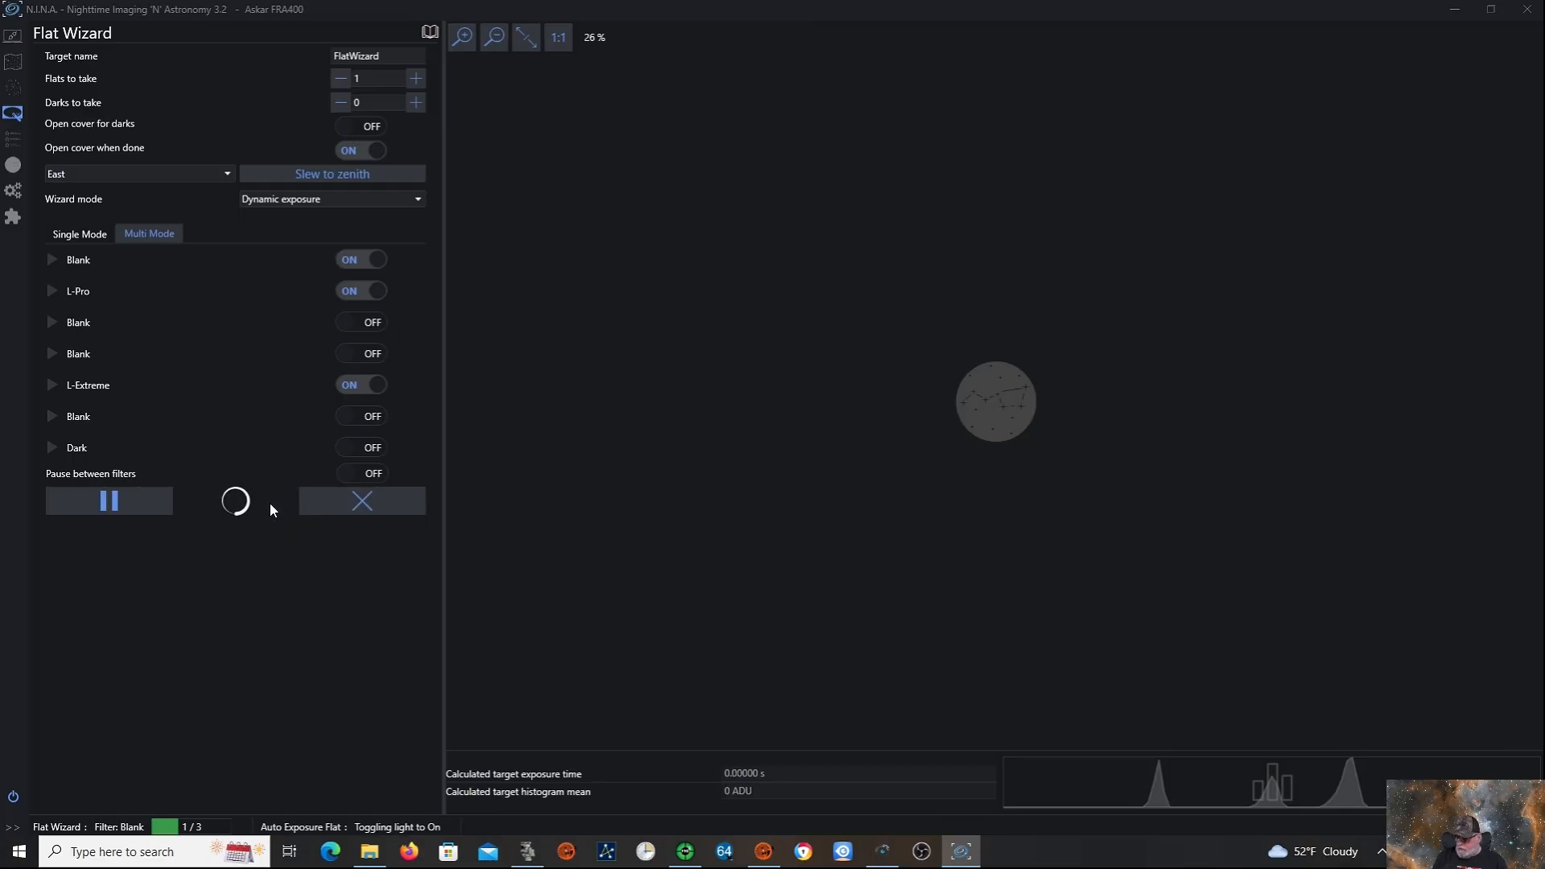
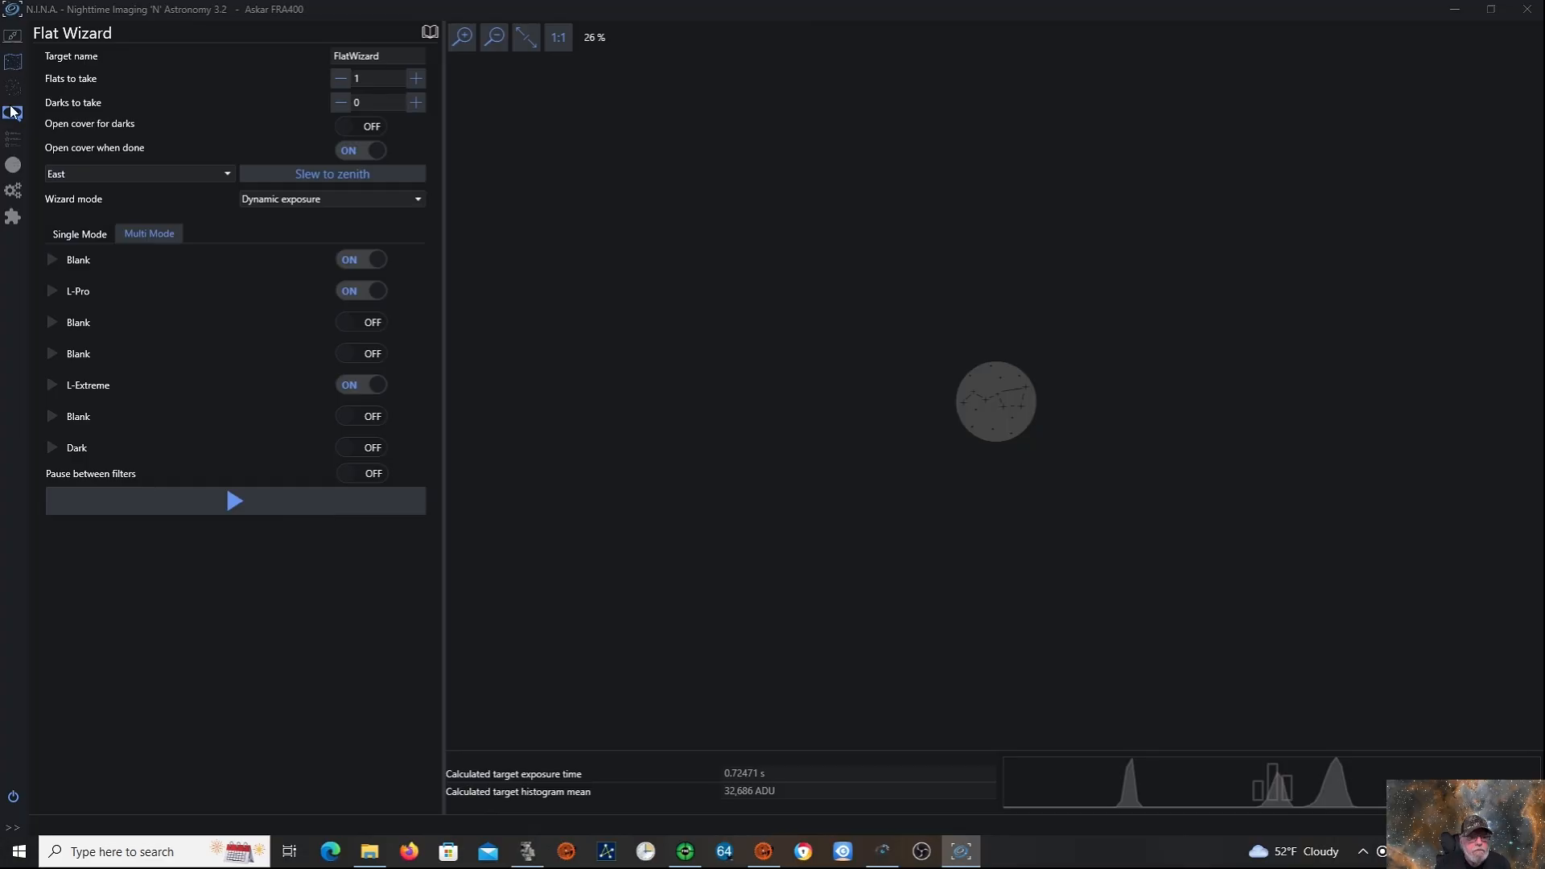
Review the Sequence End instructions, run the sequence from the imaging view and check its progress in the sequencer.
click(14, 142)
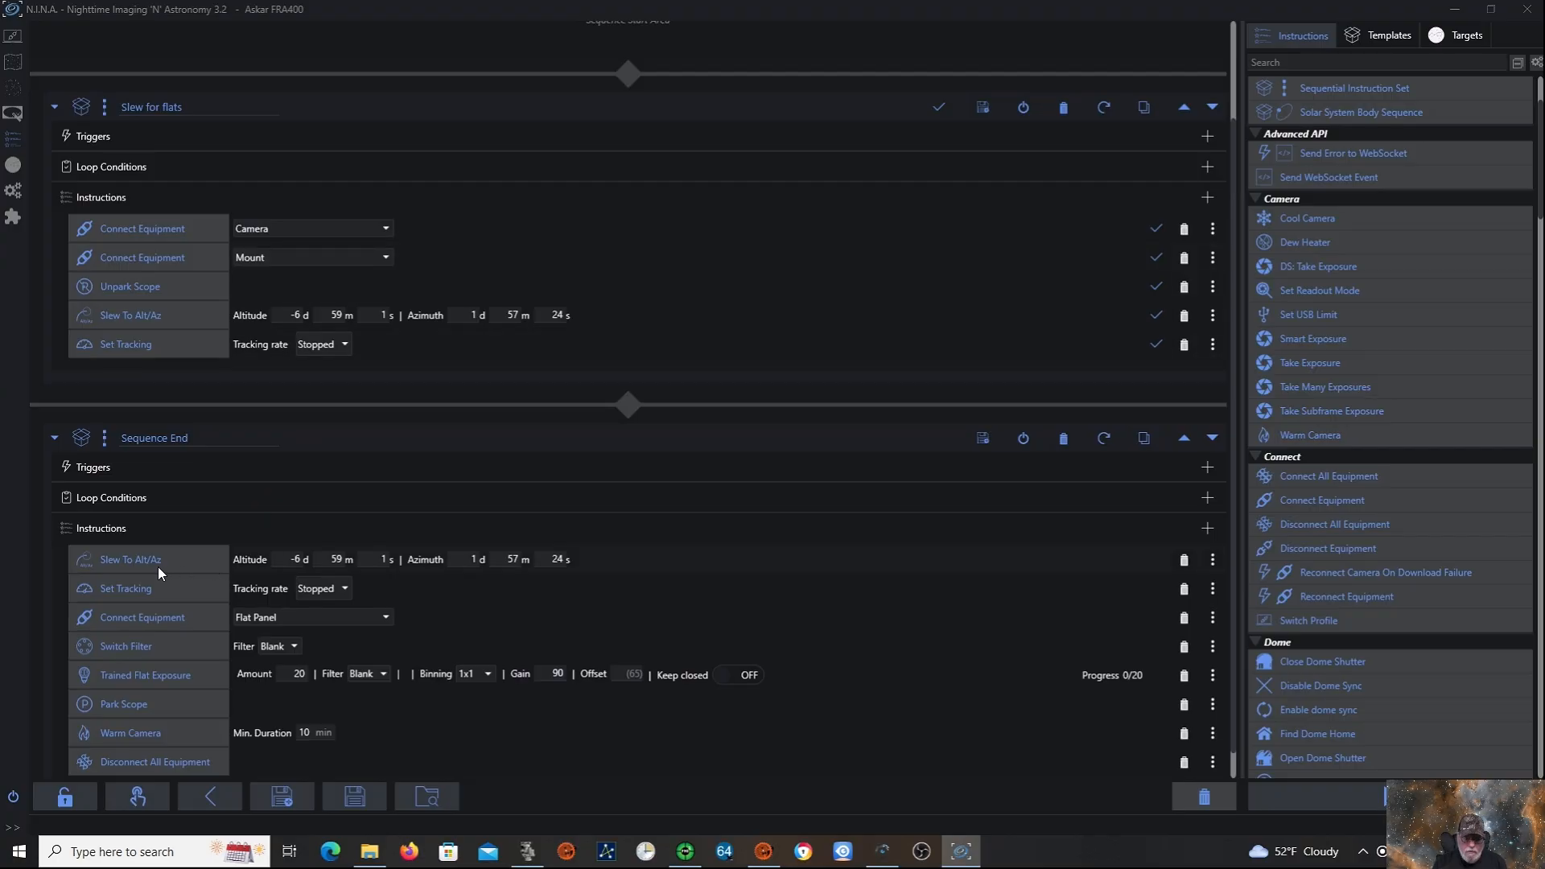
click(13, 167)
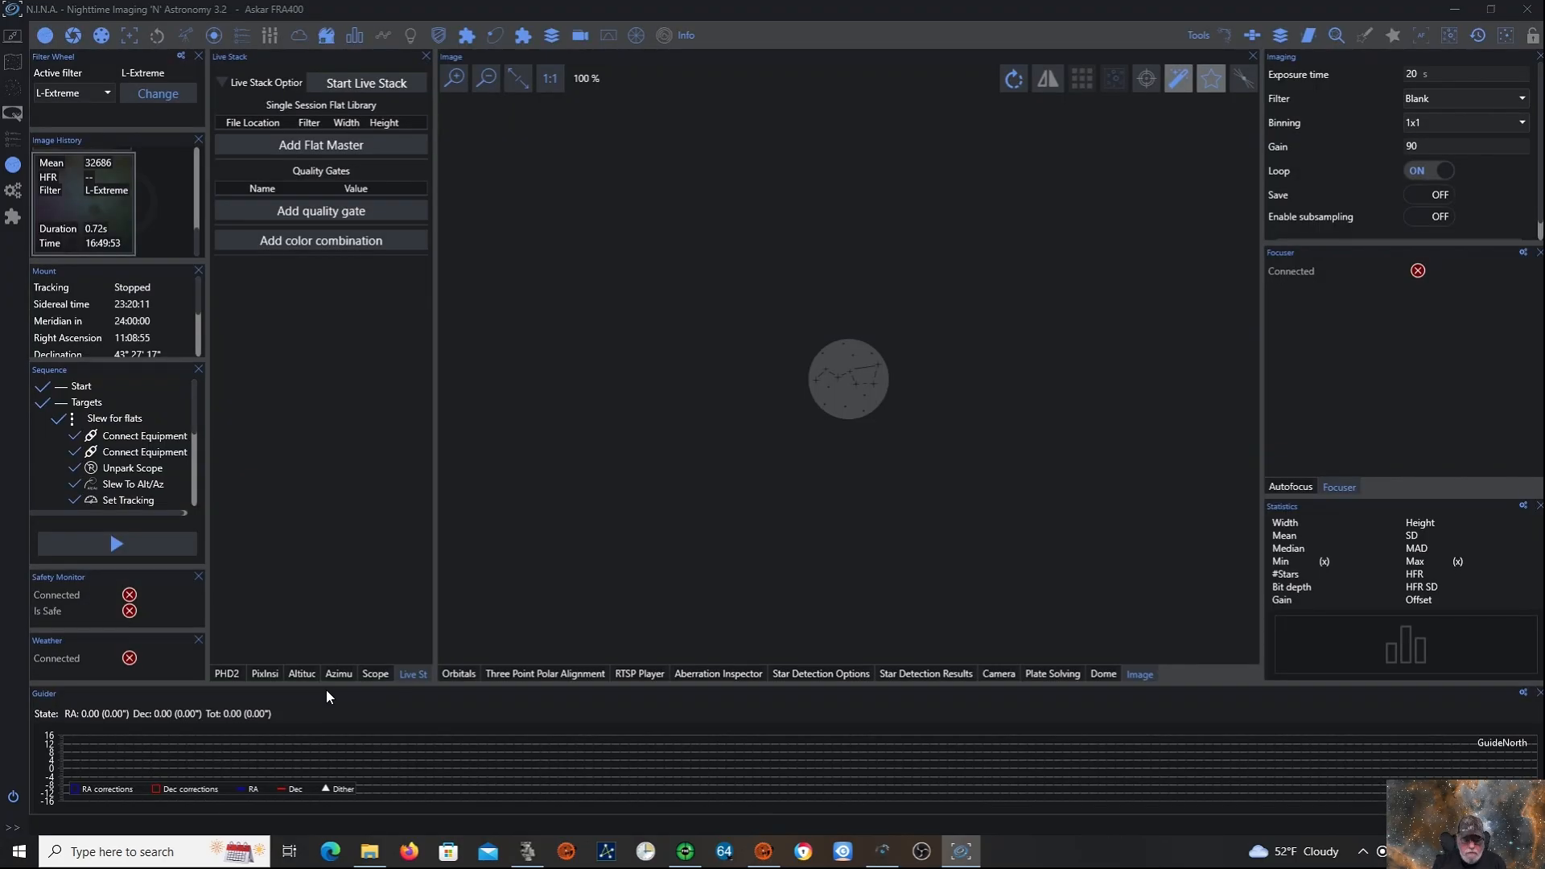
click(118, 543)
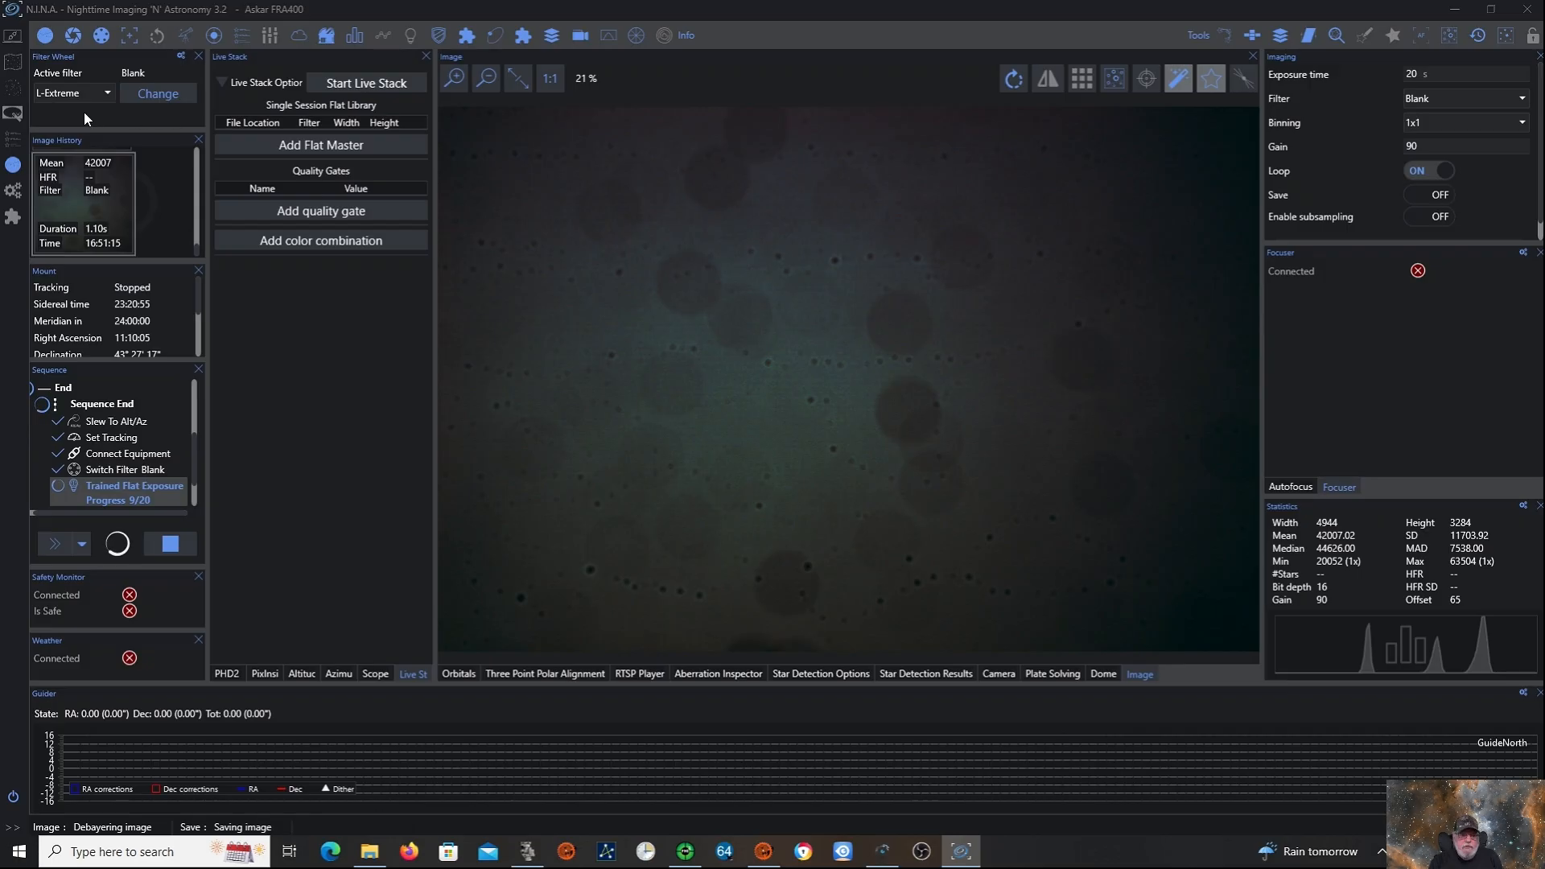
click(16, 142)
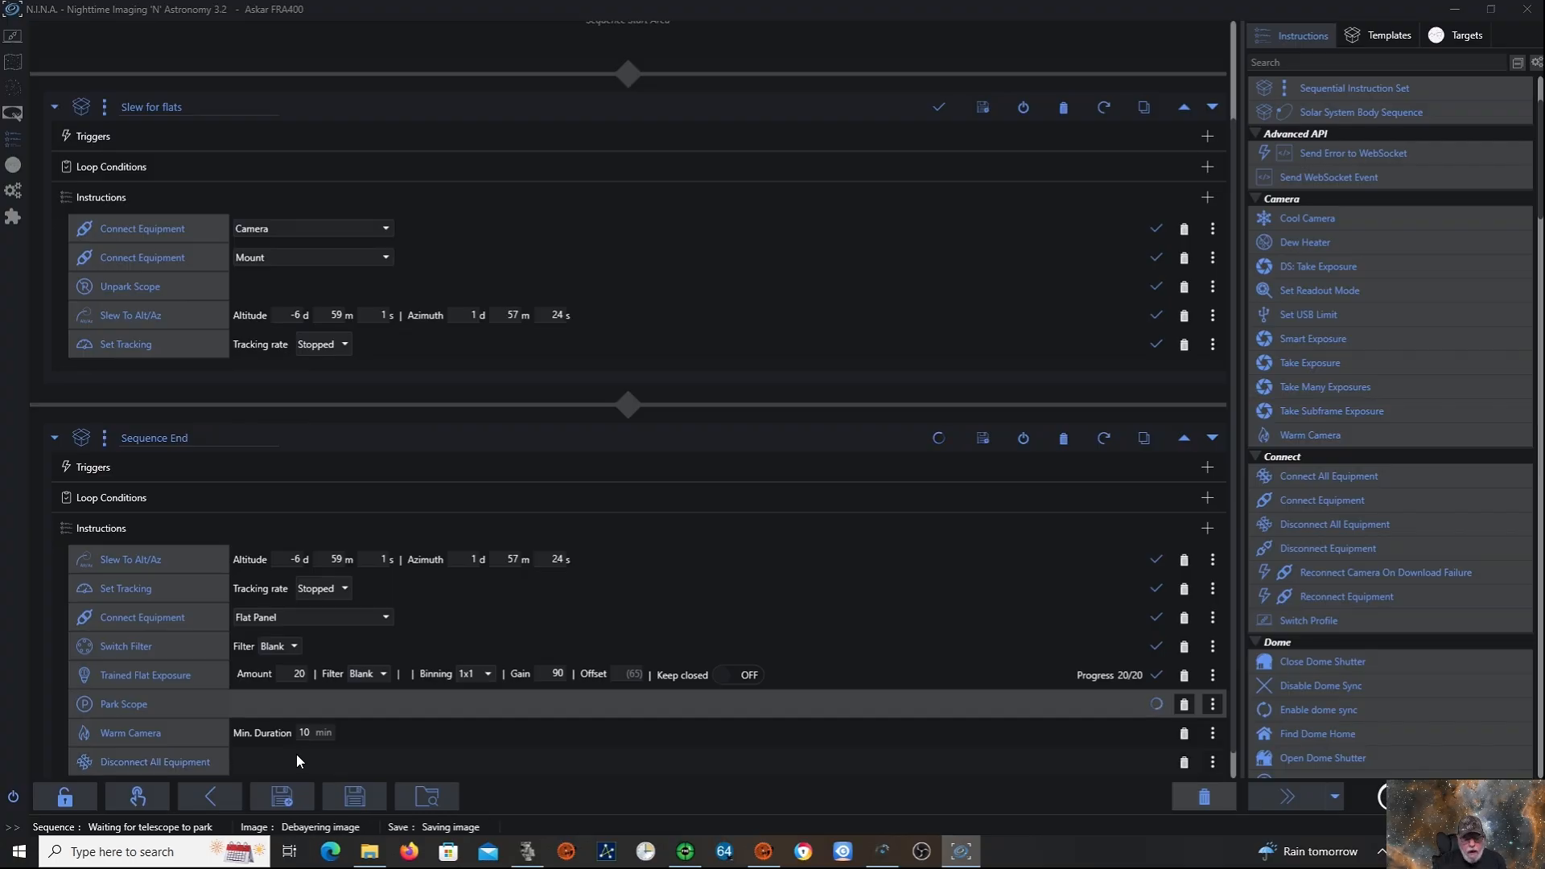
click(13, 169)
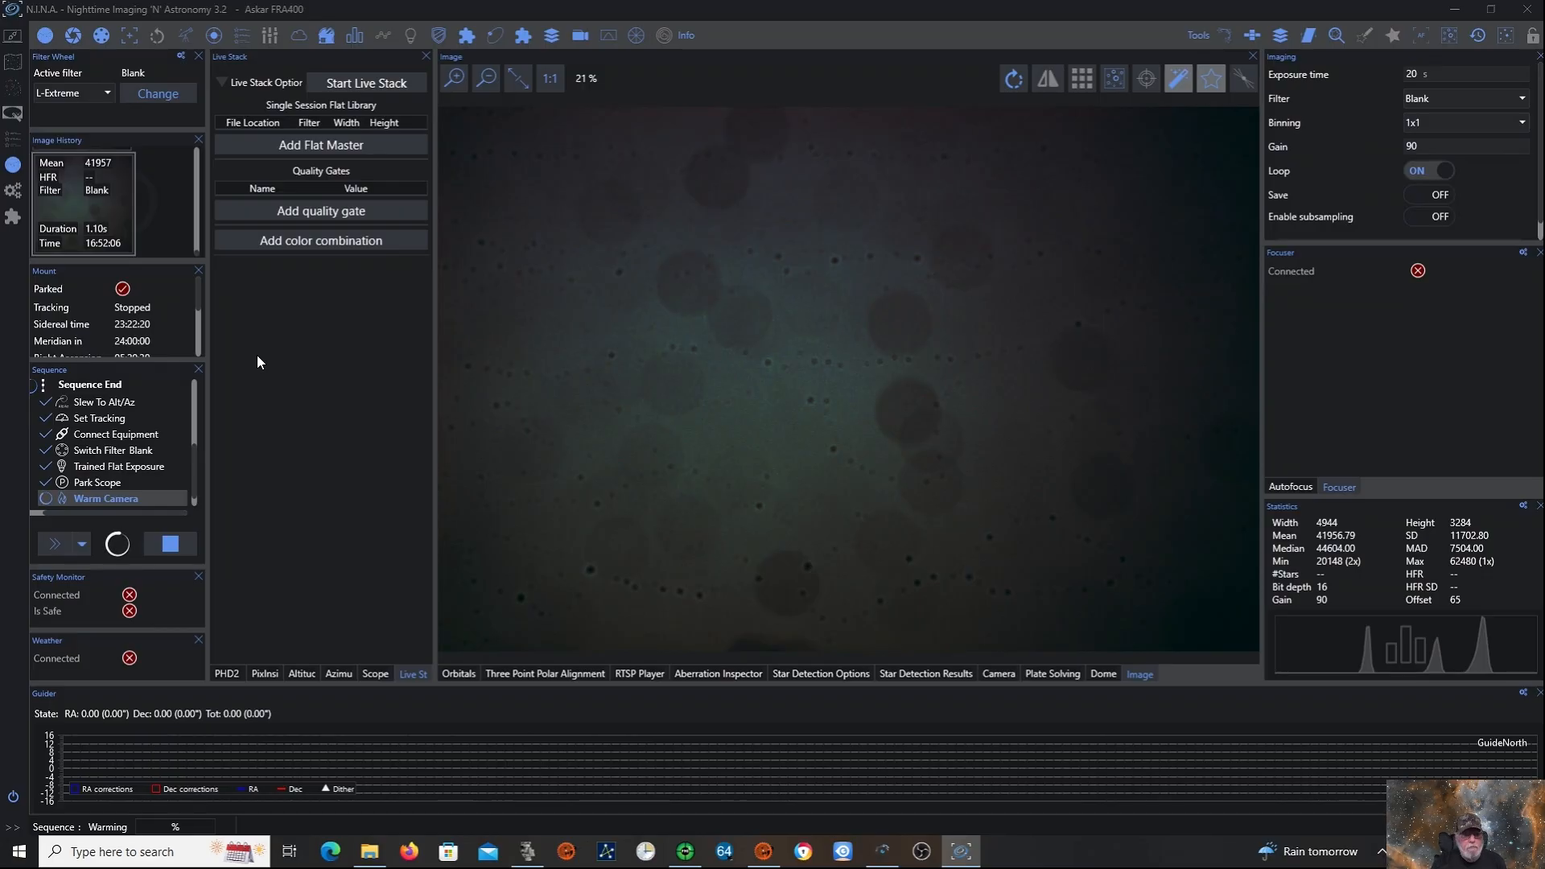
click(13, 217)
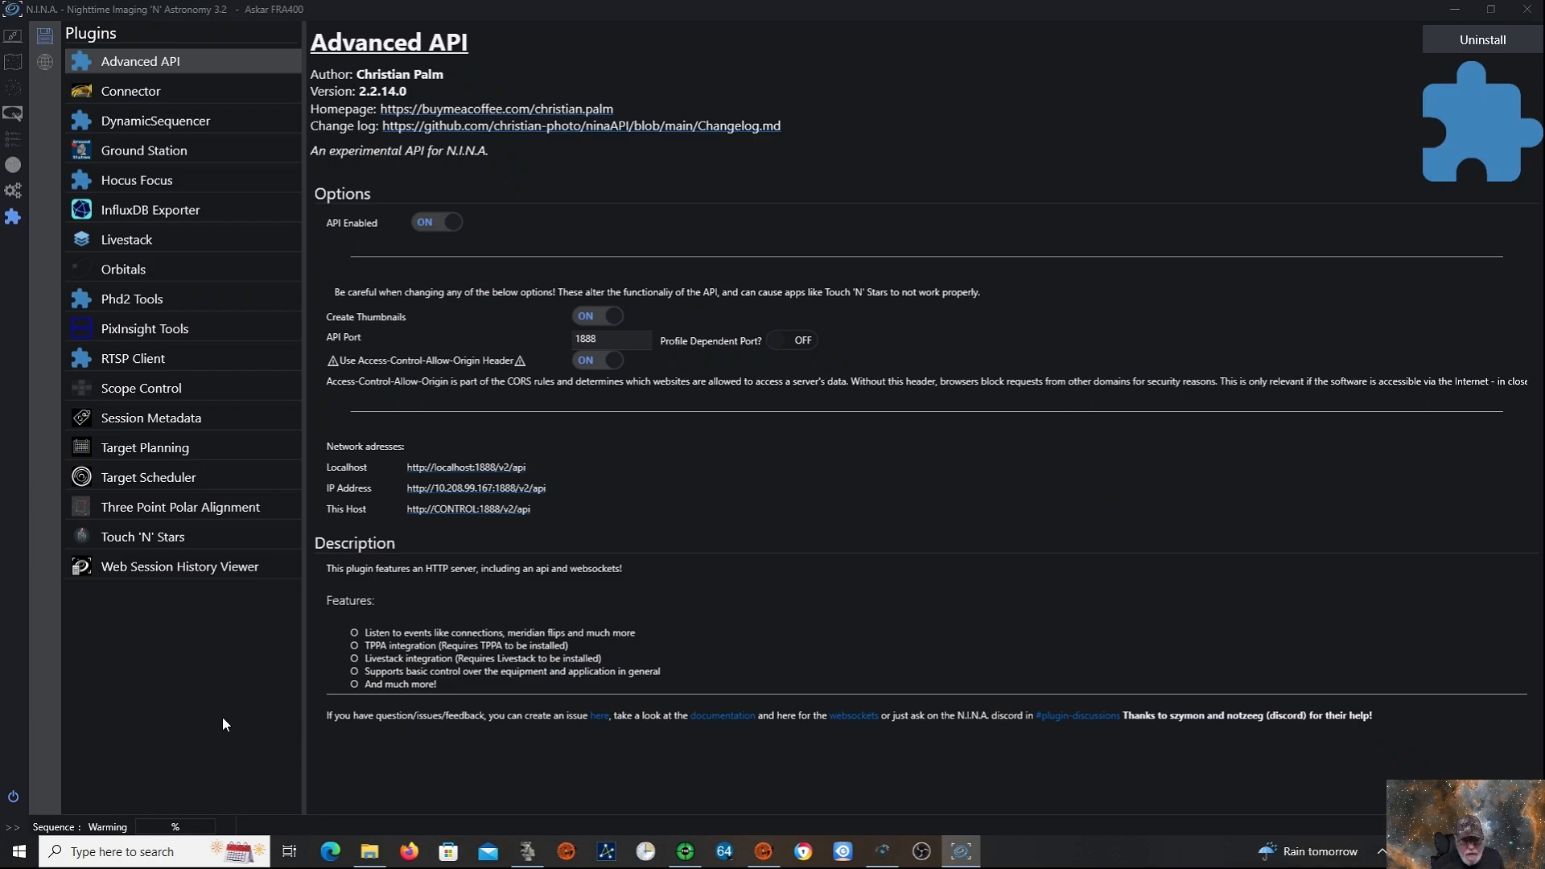
click(147, 566)
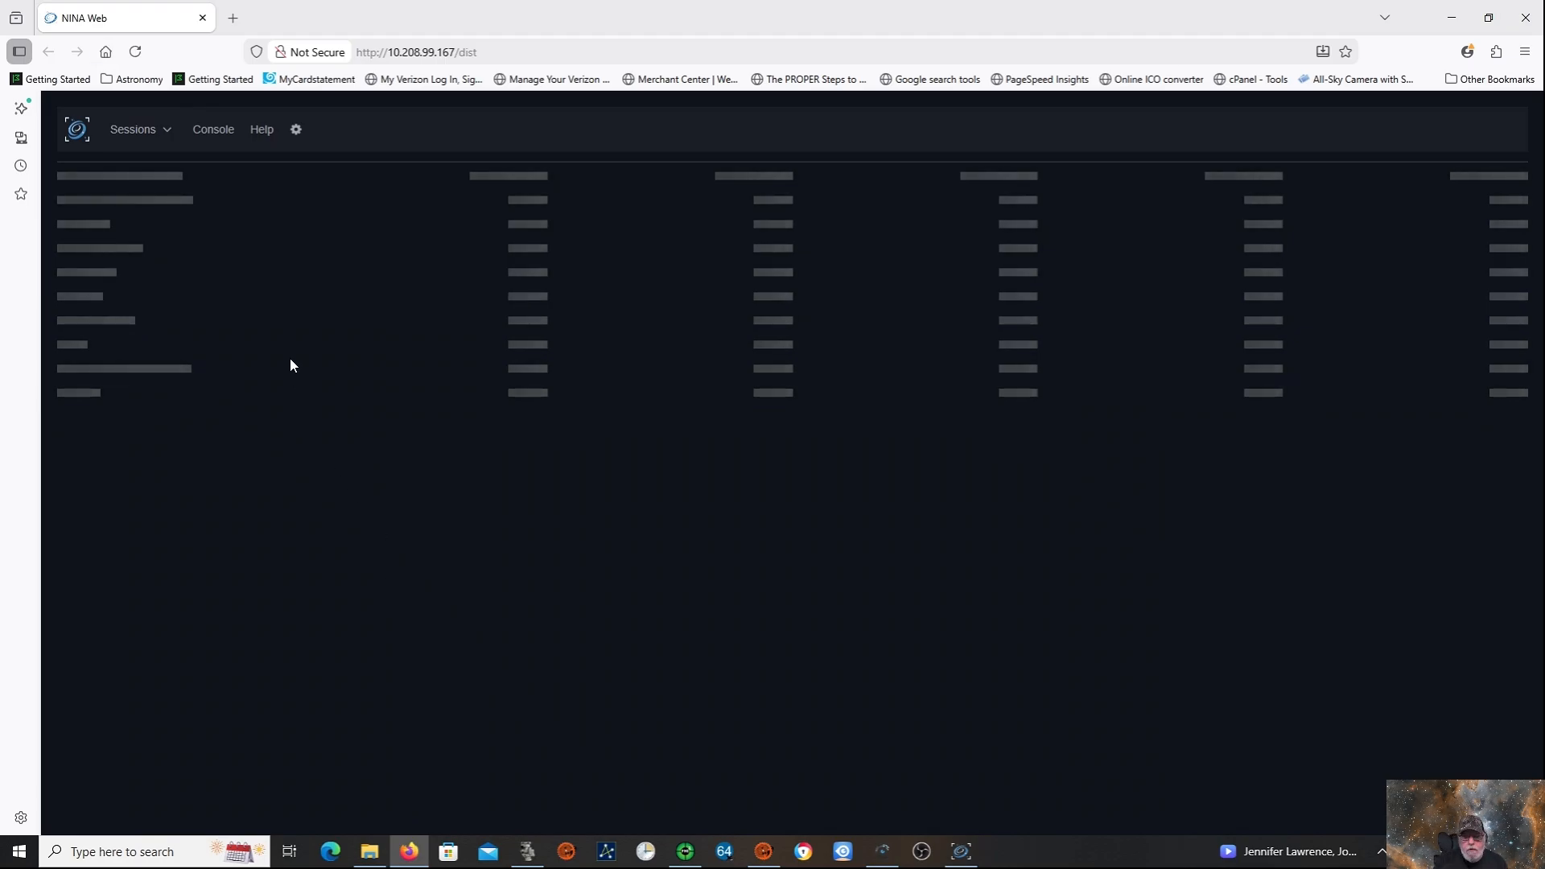
click(167, 137)
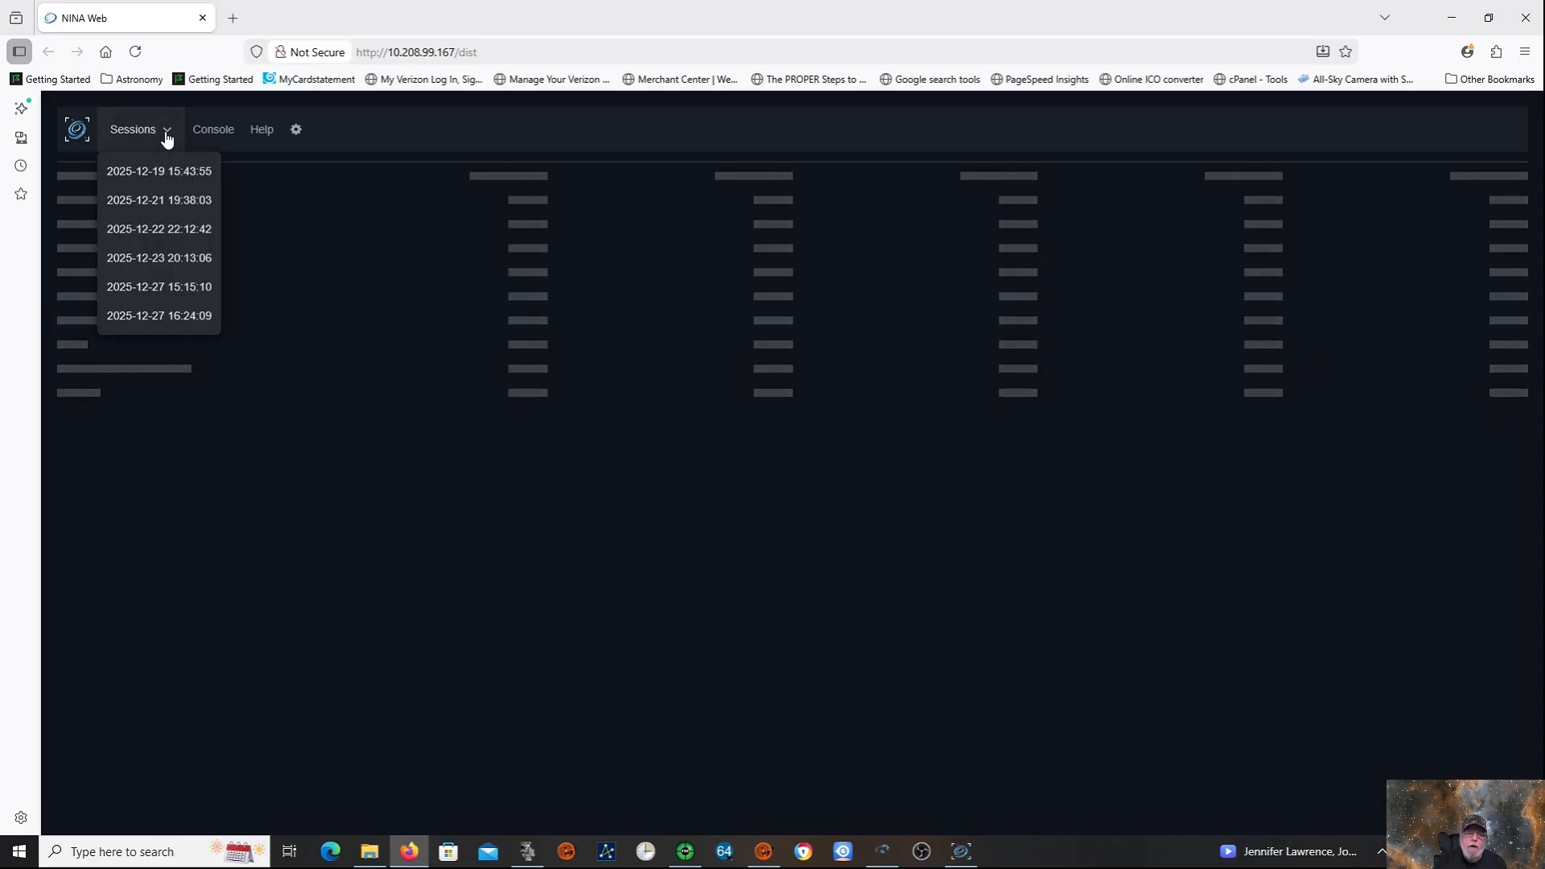
click(159, 200)
click(163, 317)
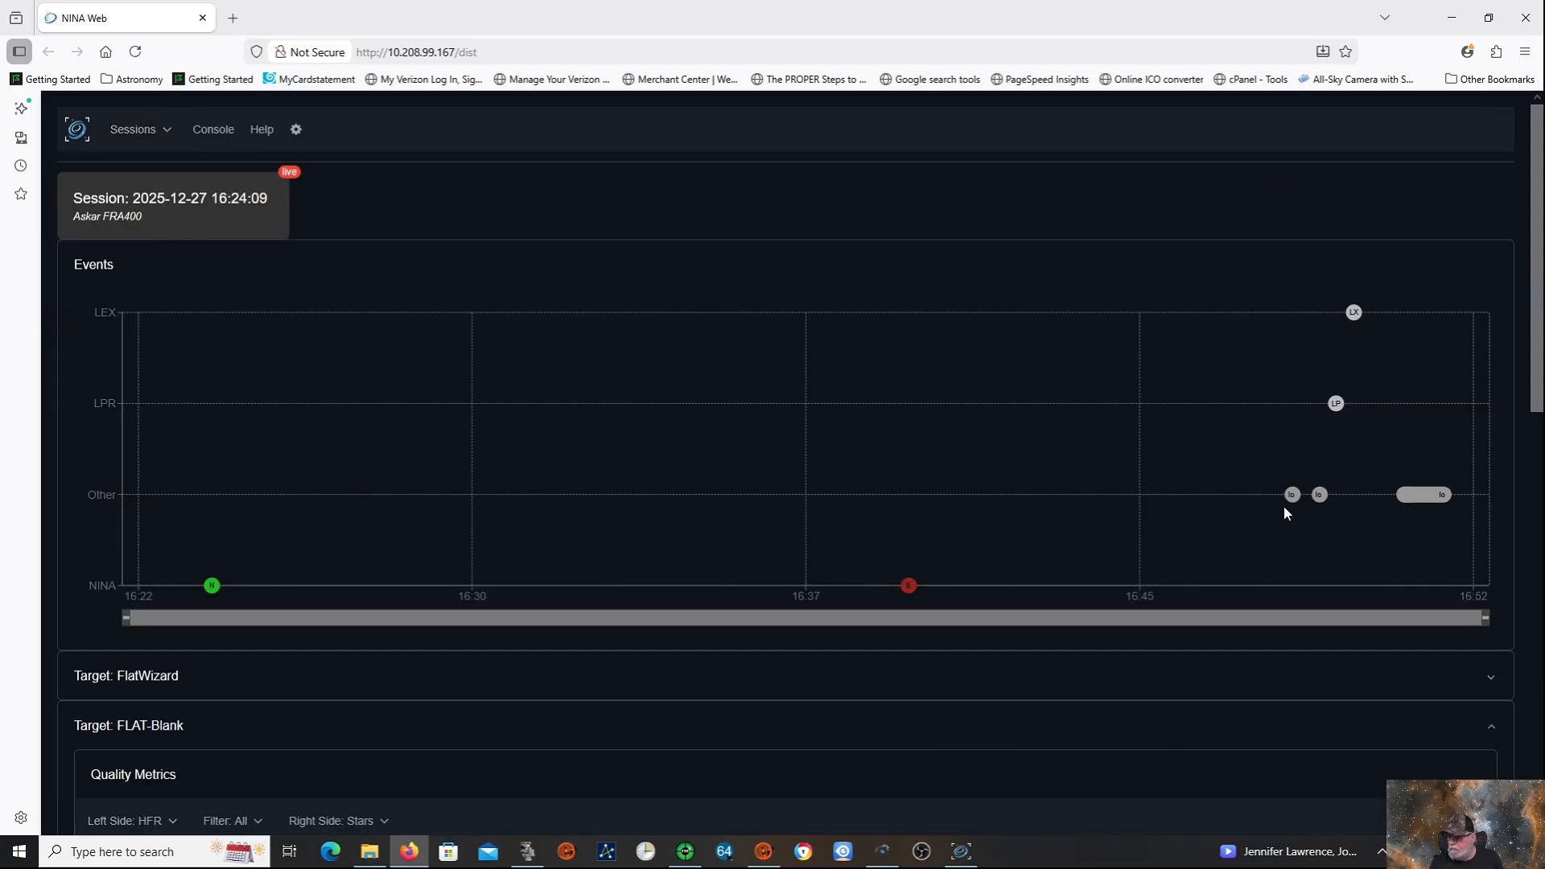
mouse_move(1290, 494)
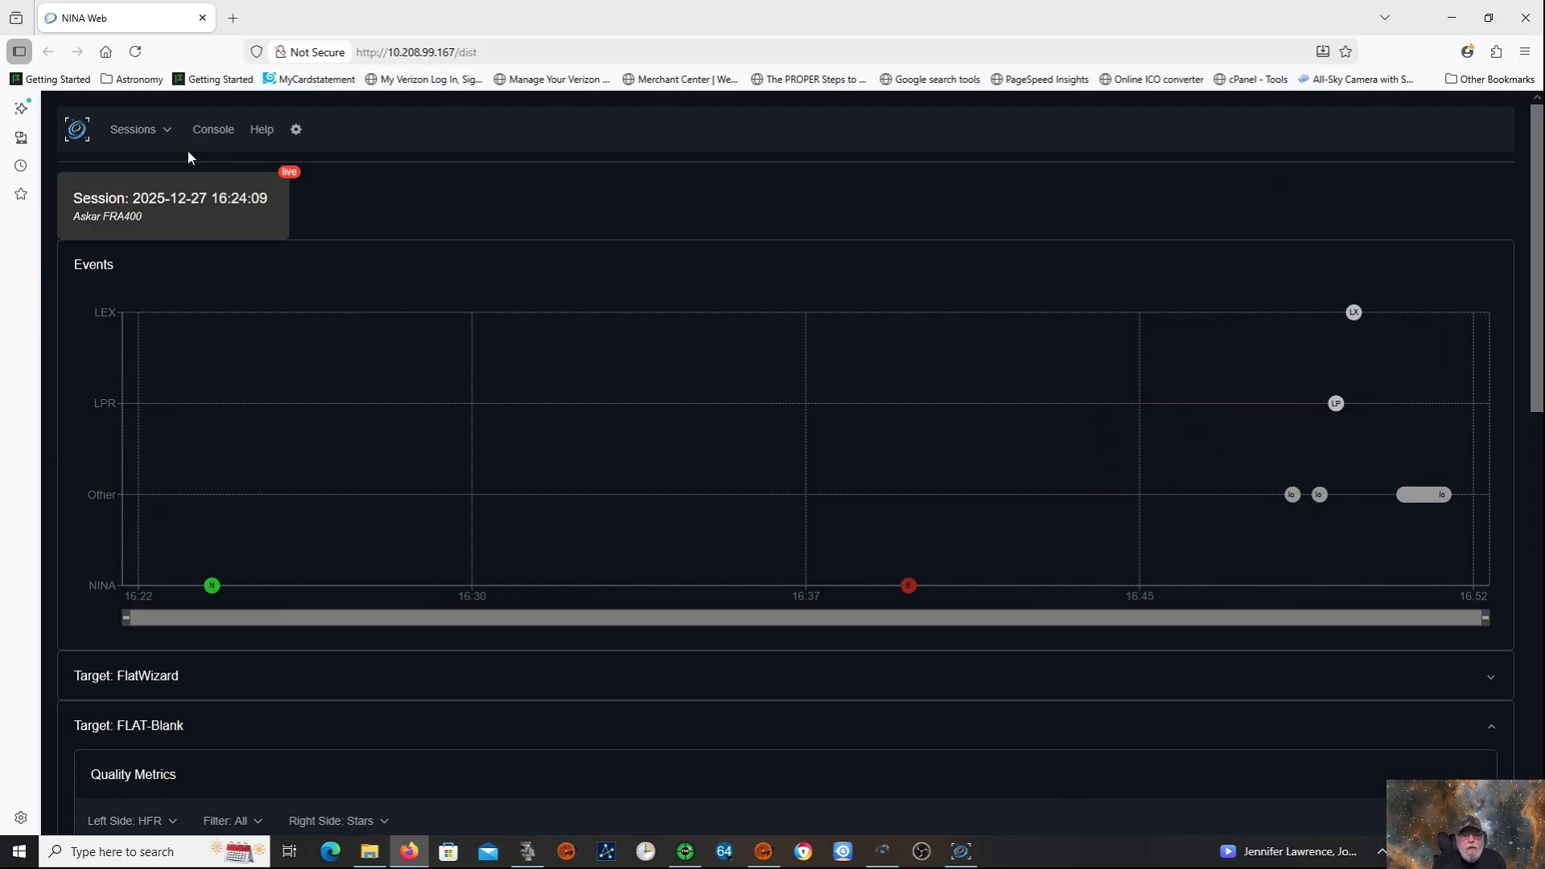
click(169, 134)
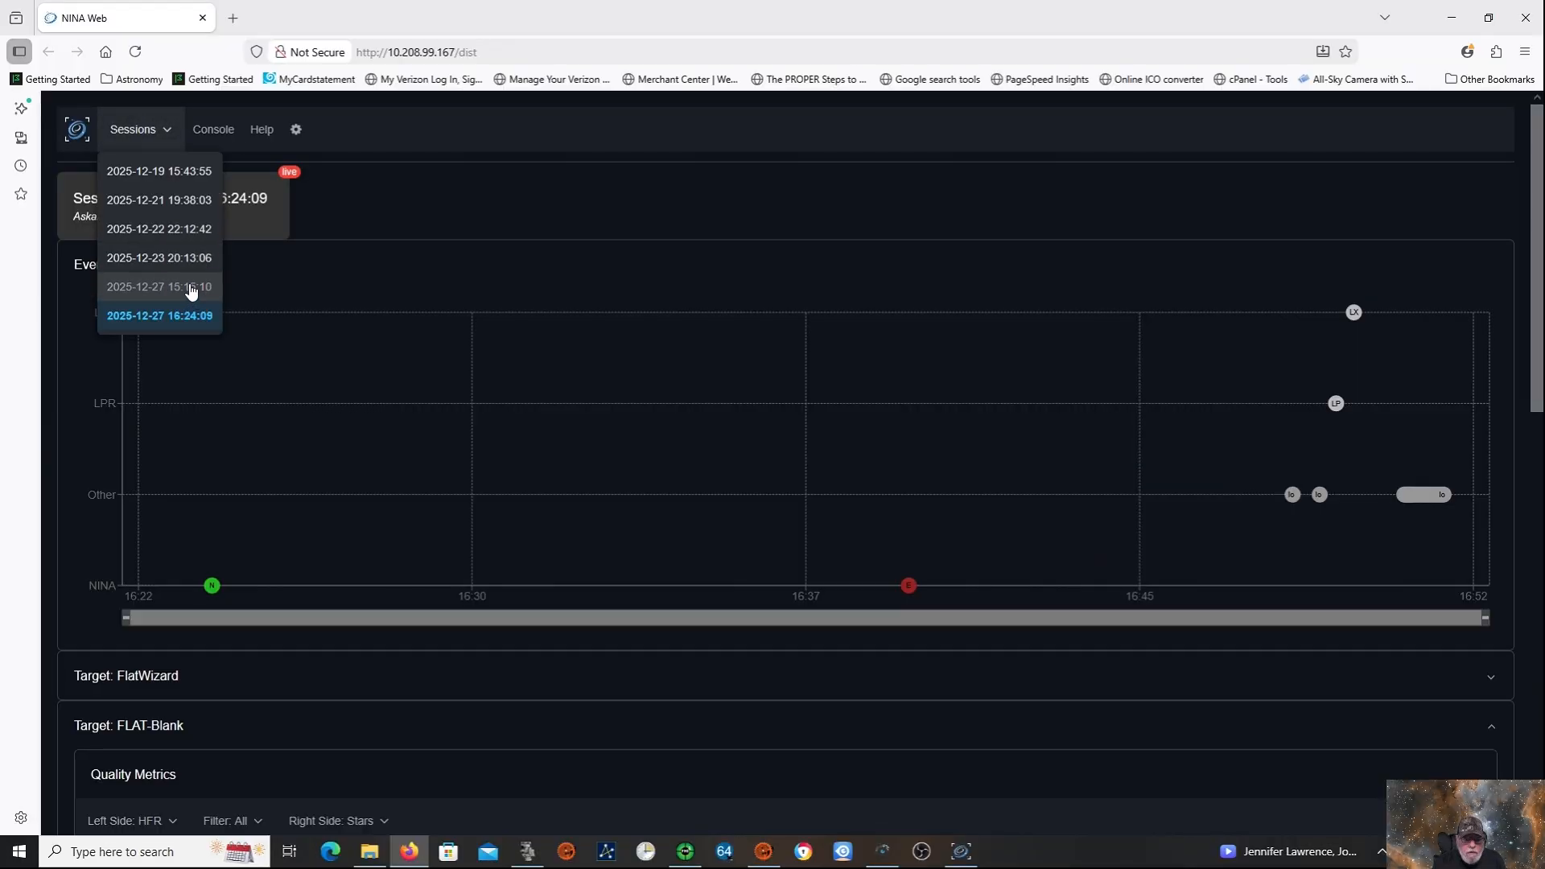
click(184, 261)
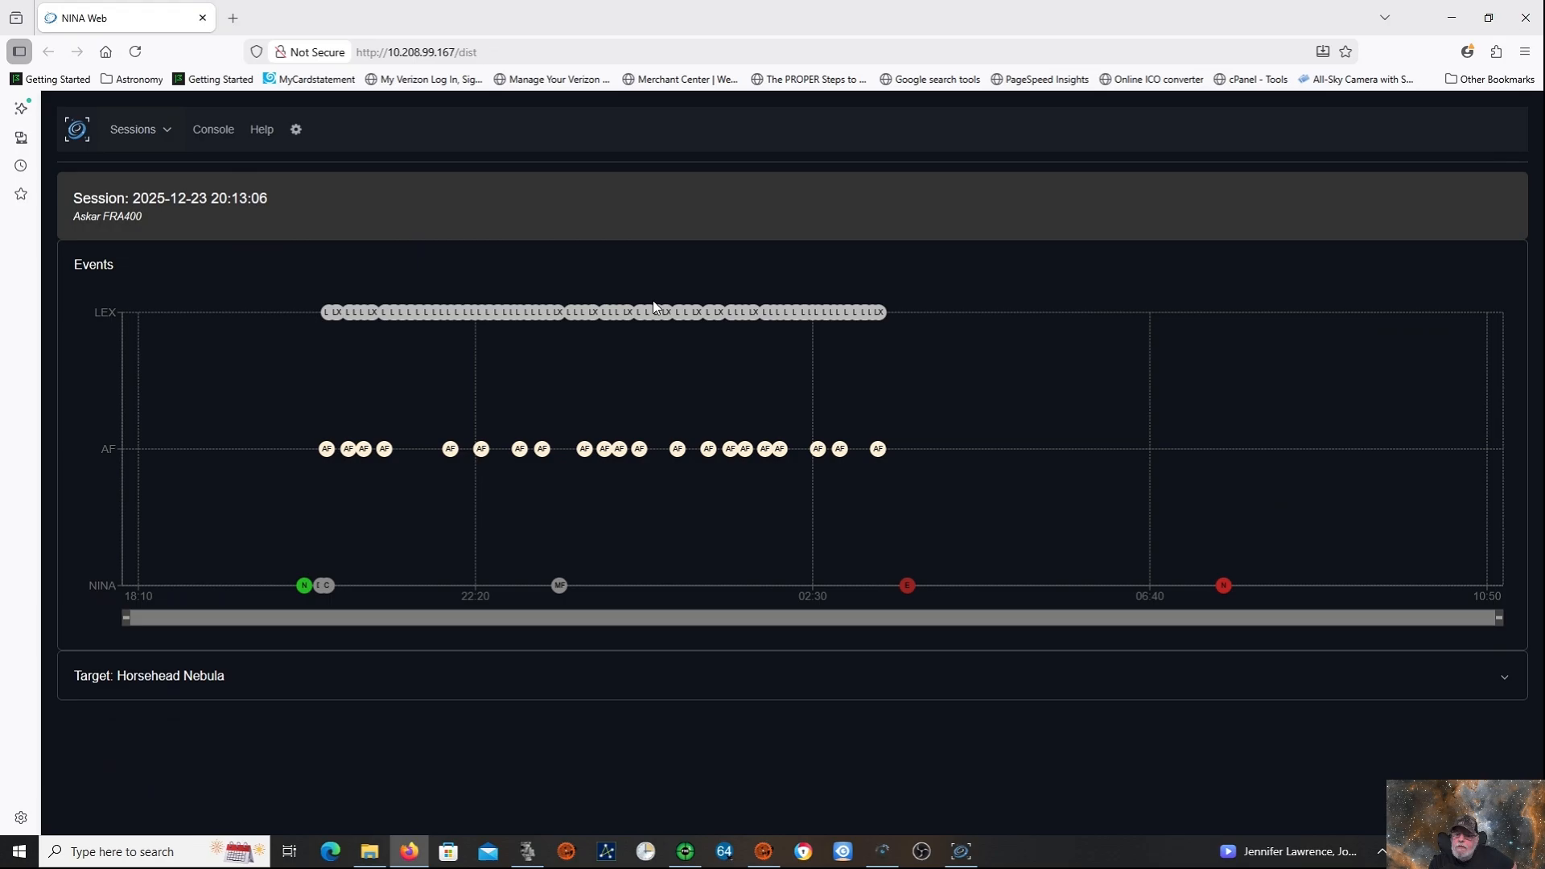
mouse_move(384, 451)
mouse_move(328, 314)
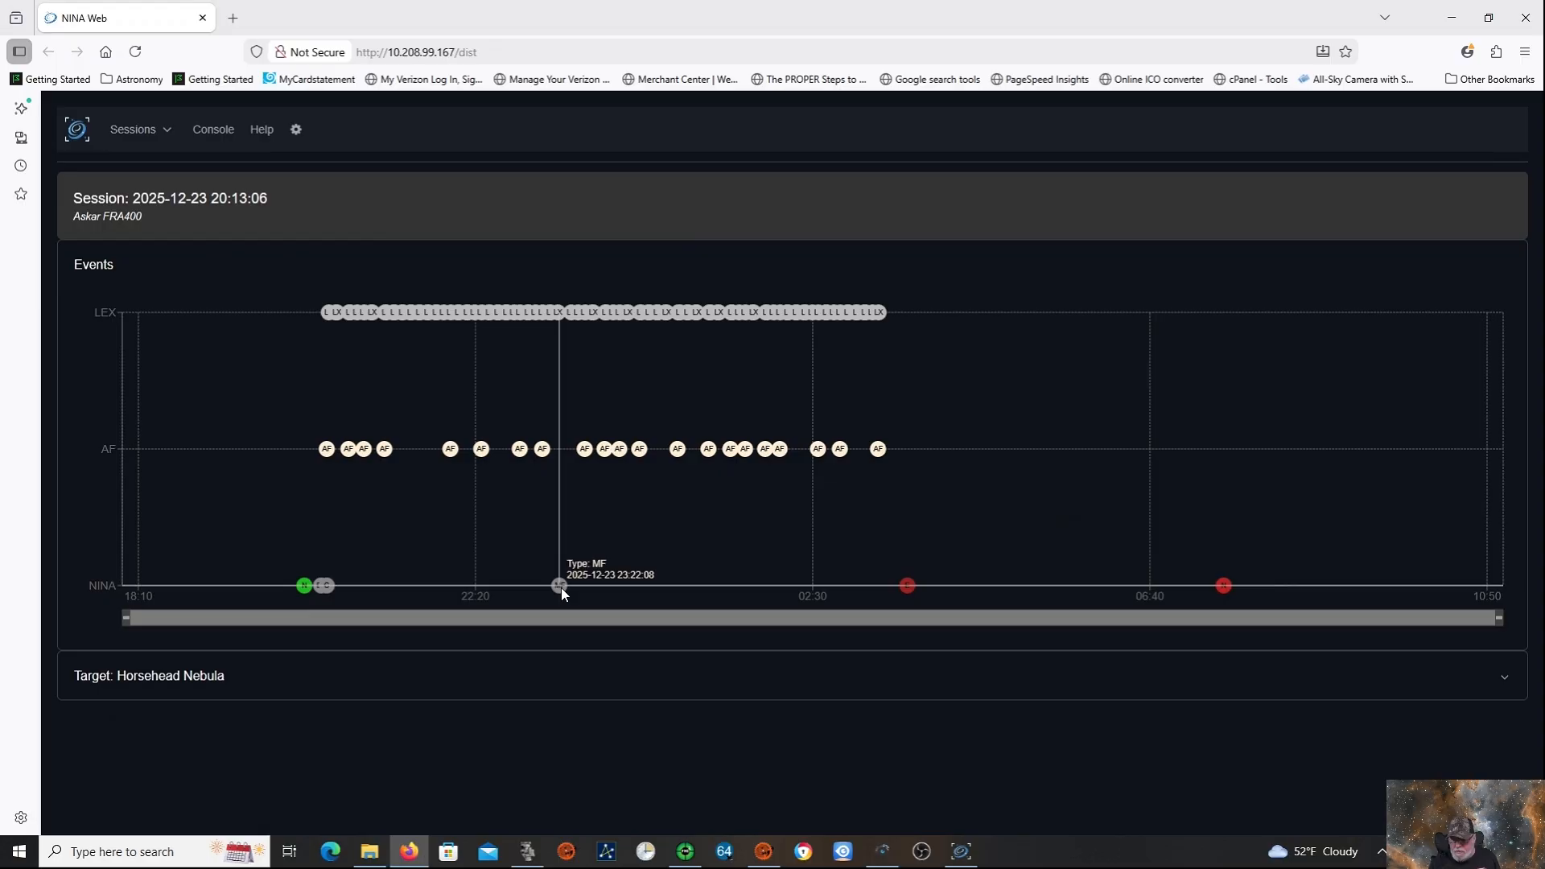
mouse_move(908, 586)
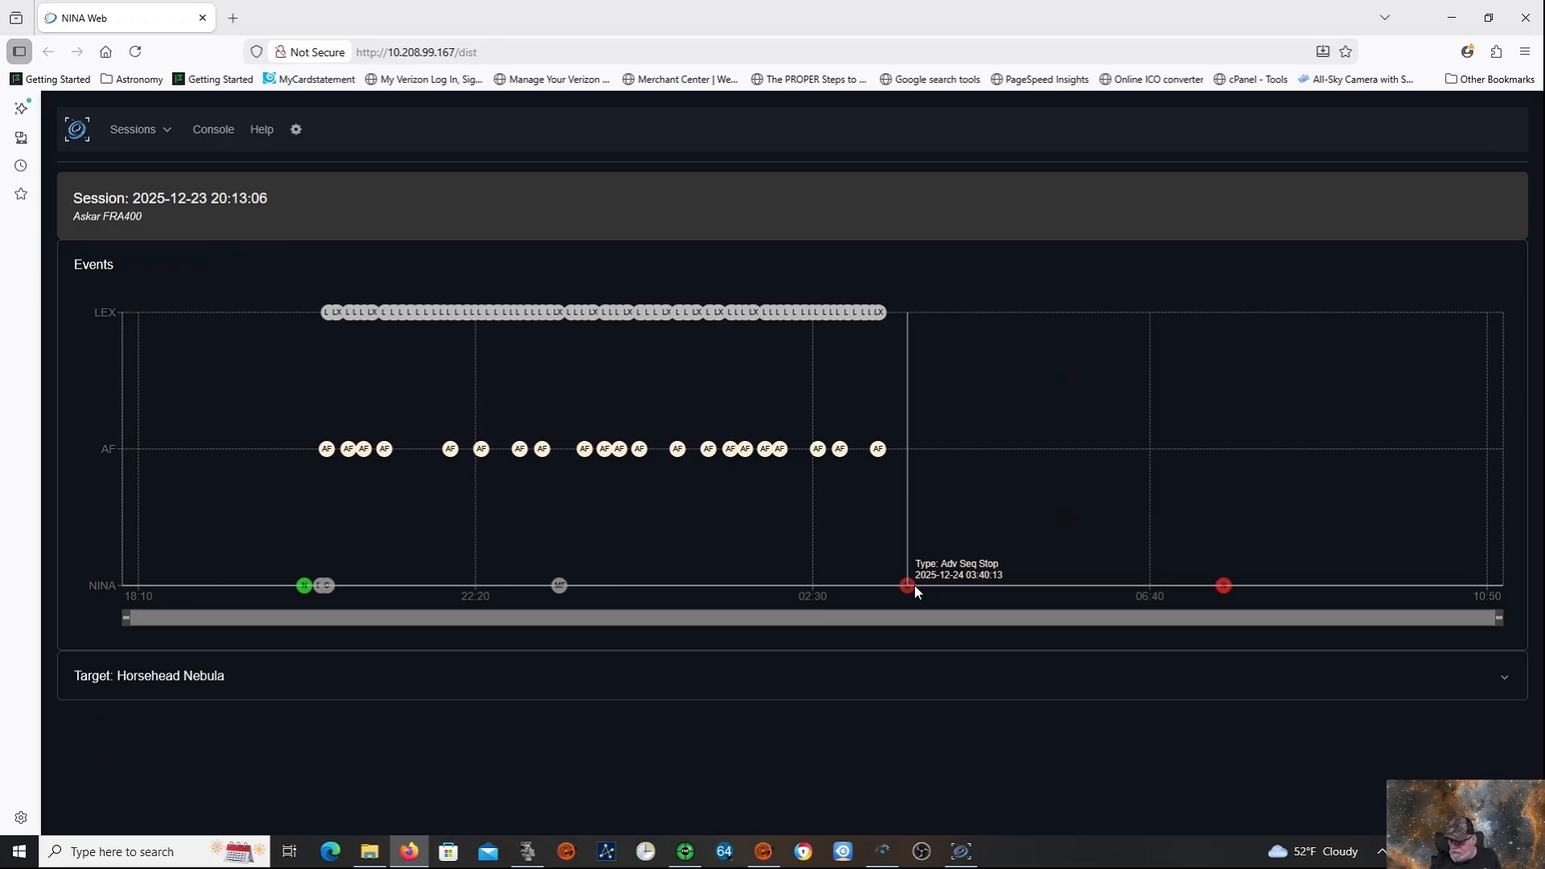
mouse_move(1223, 590)
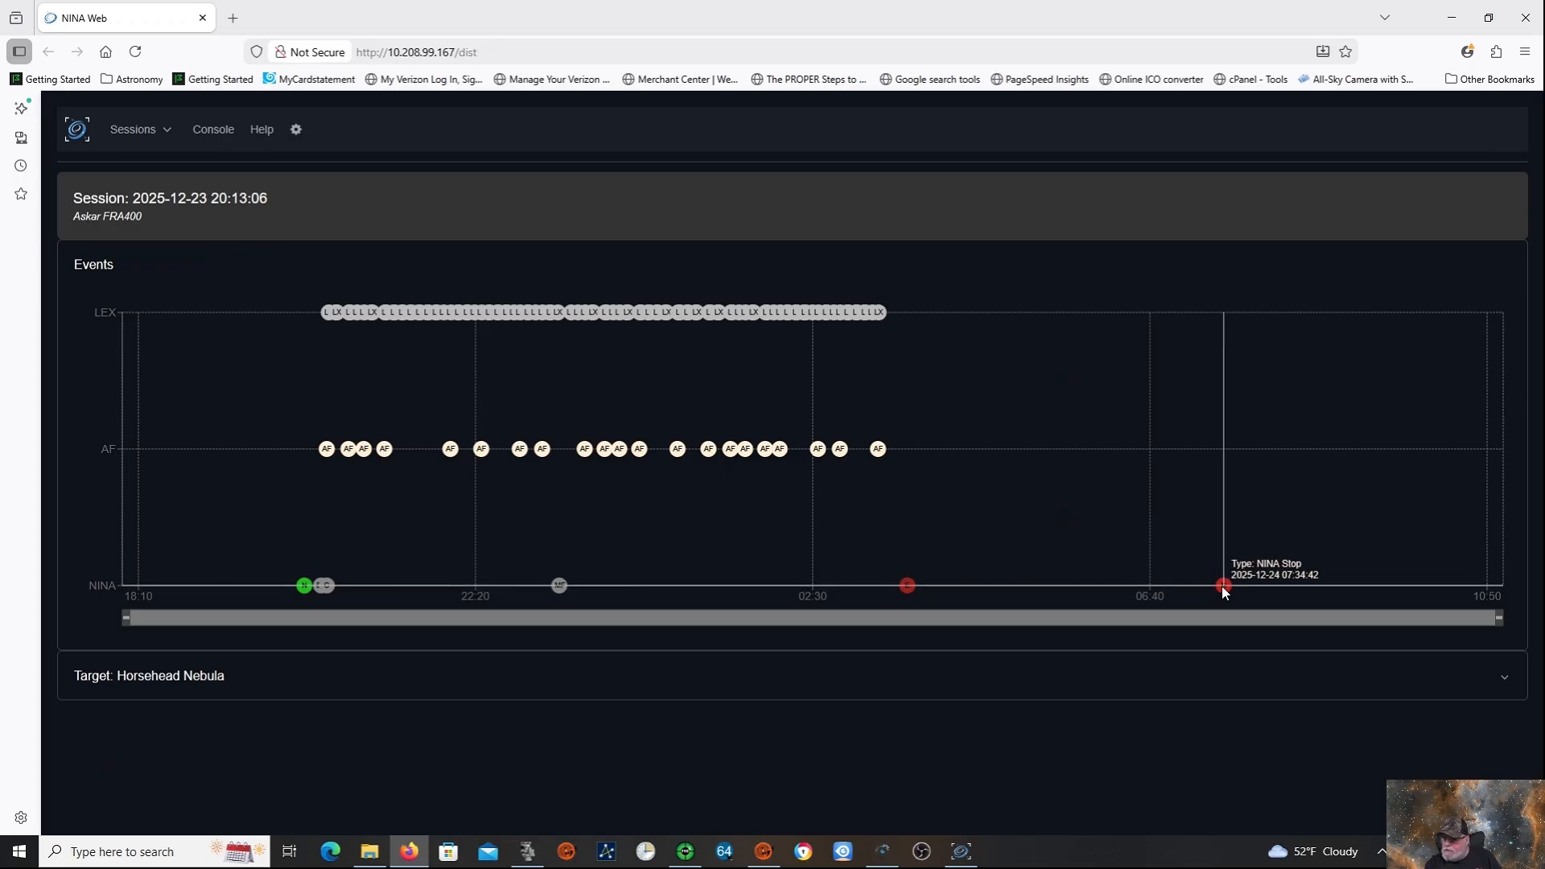
Expand the Horsehead Nebula target and examine its quality metrics chart and acquired images list.
click(719, 678)
scroll(762, 708, down, 3)
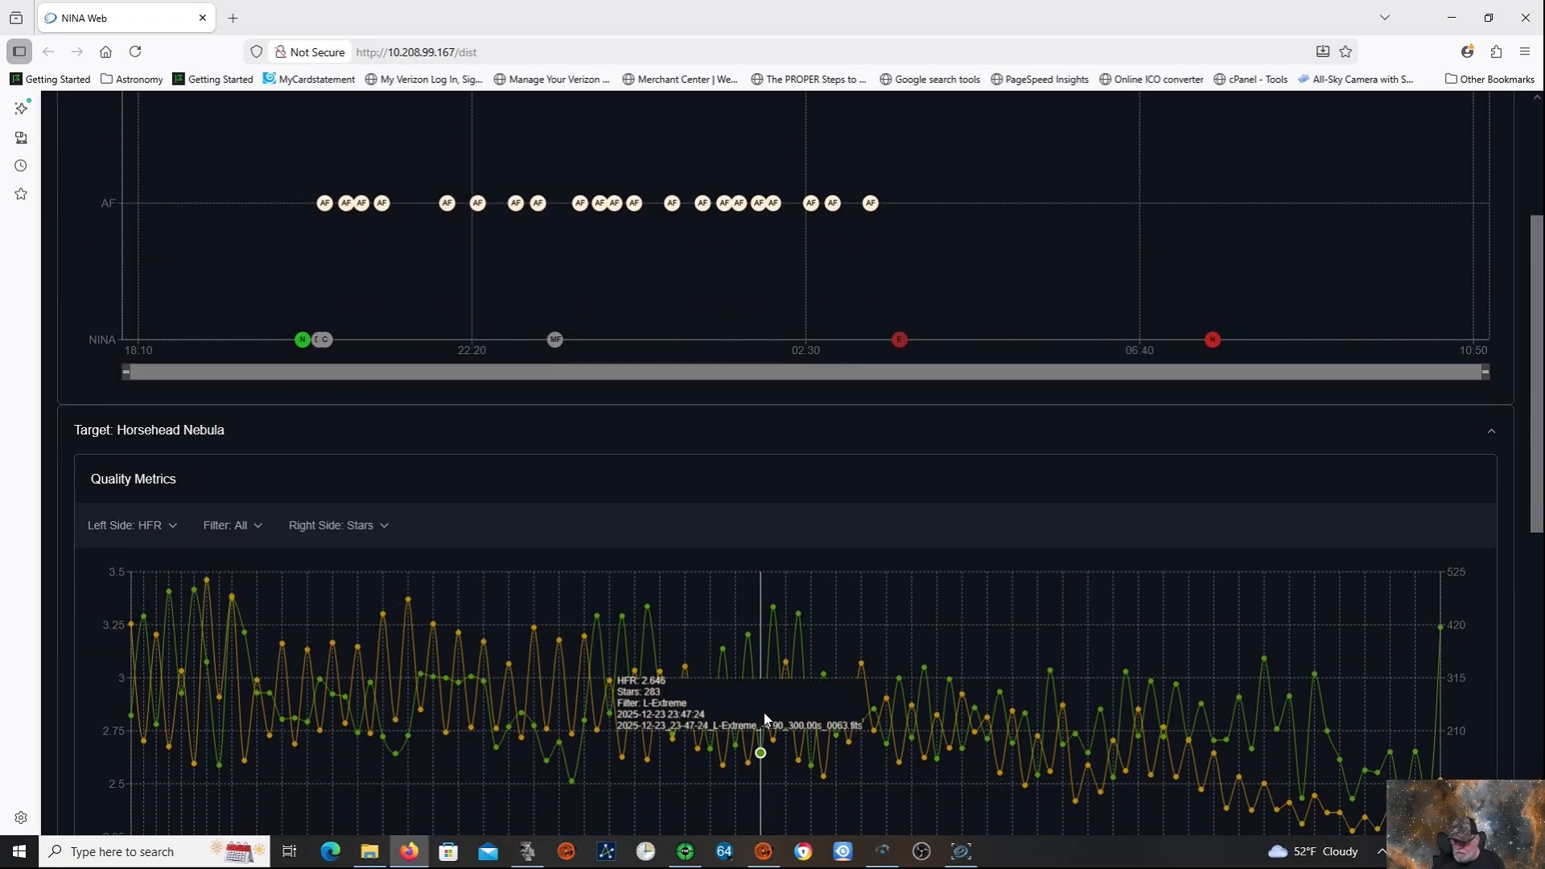
scroll(763, 716, down, 5)
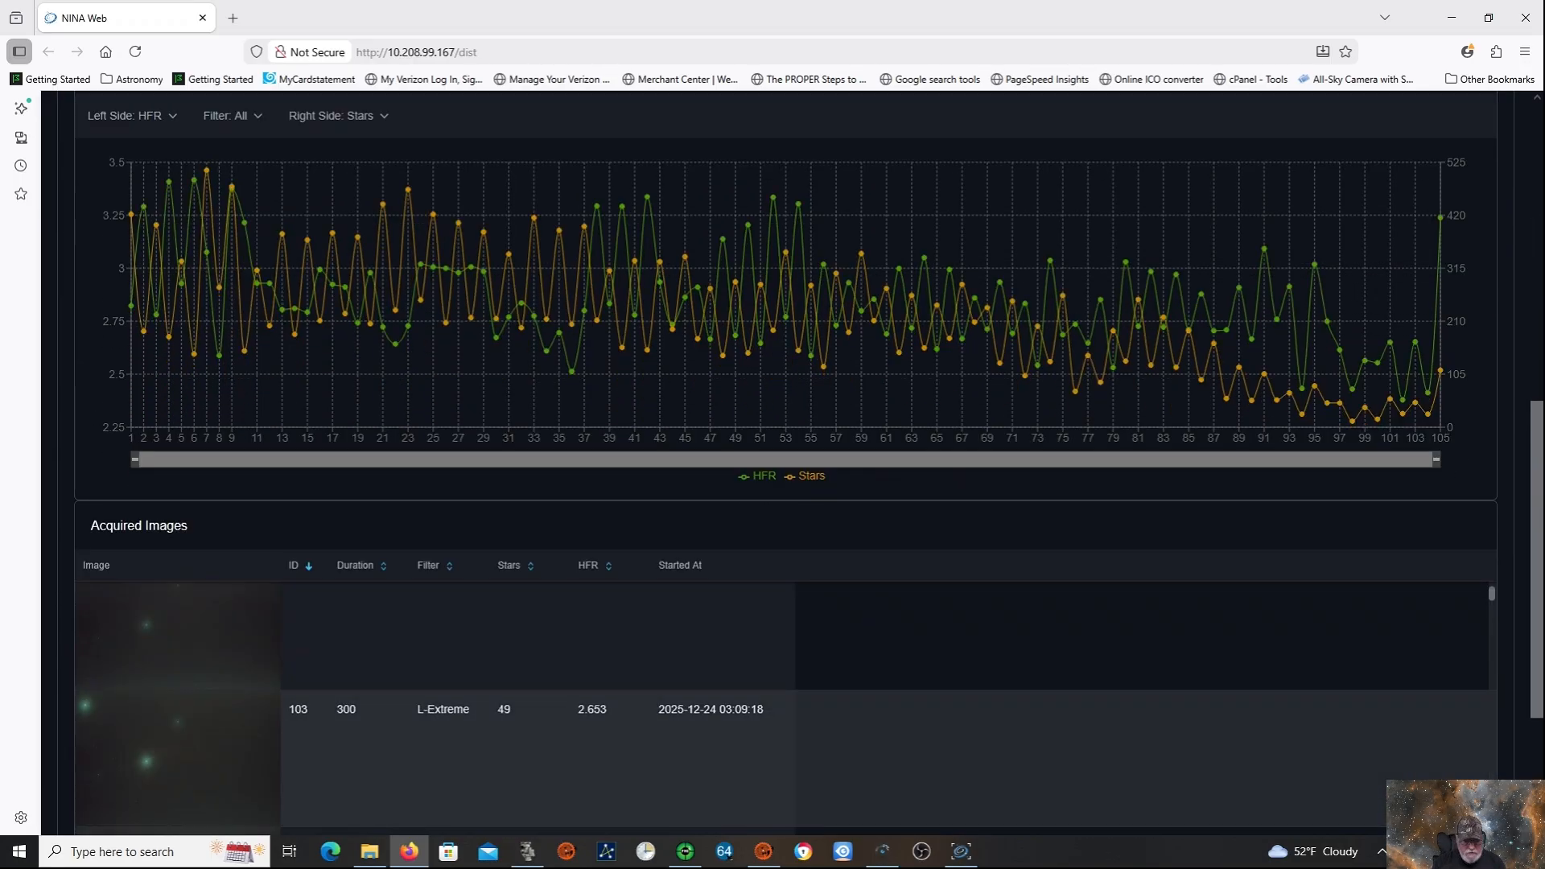
scroll(379, 733, down, 3)
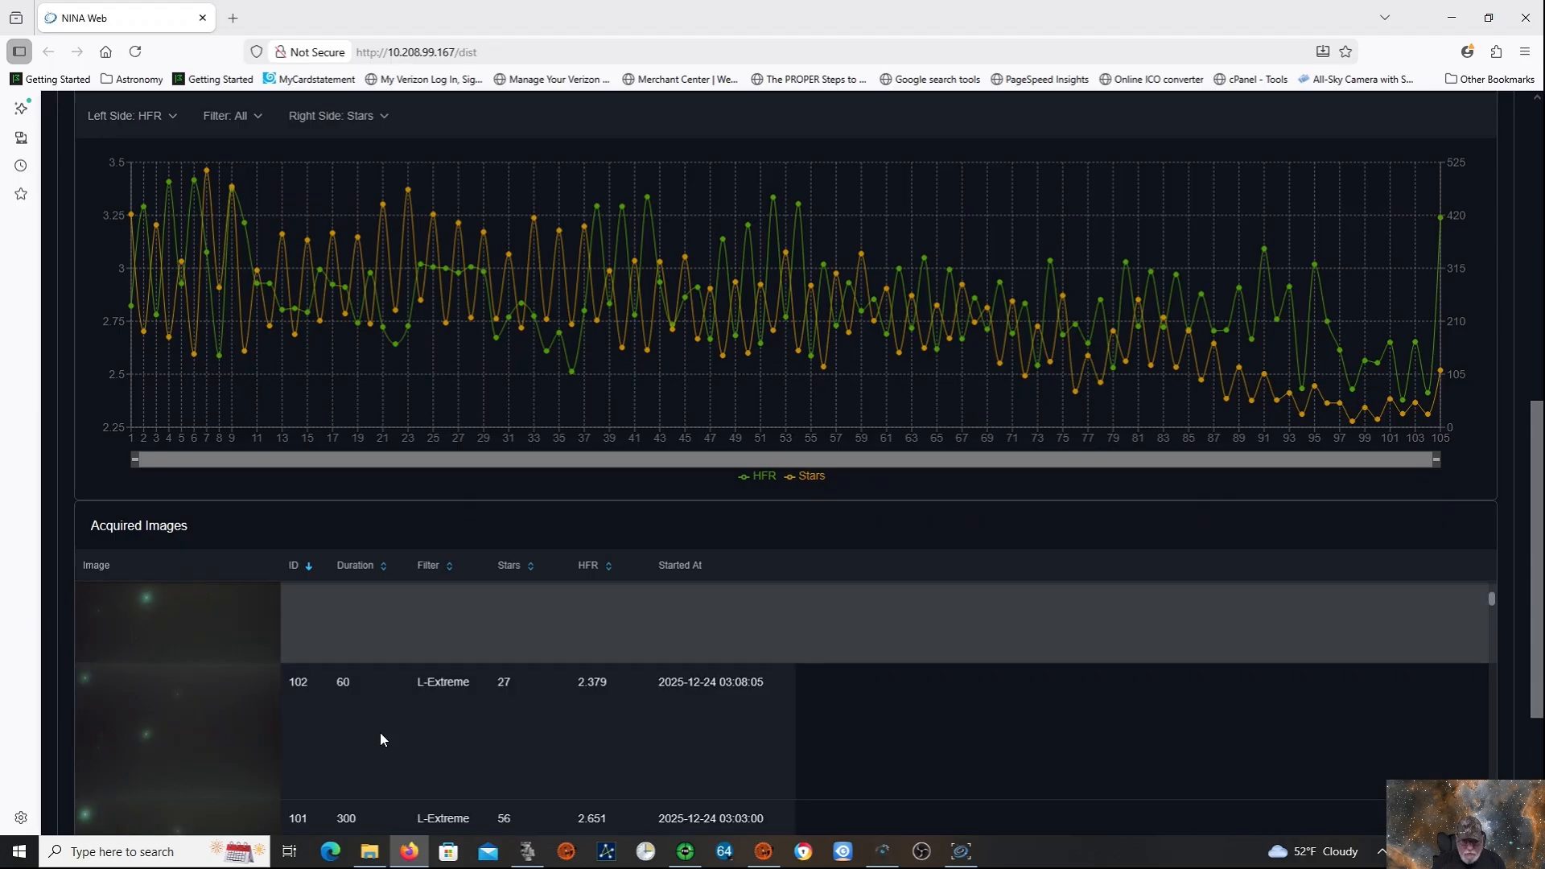
scroll(494, 729, down, 1)
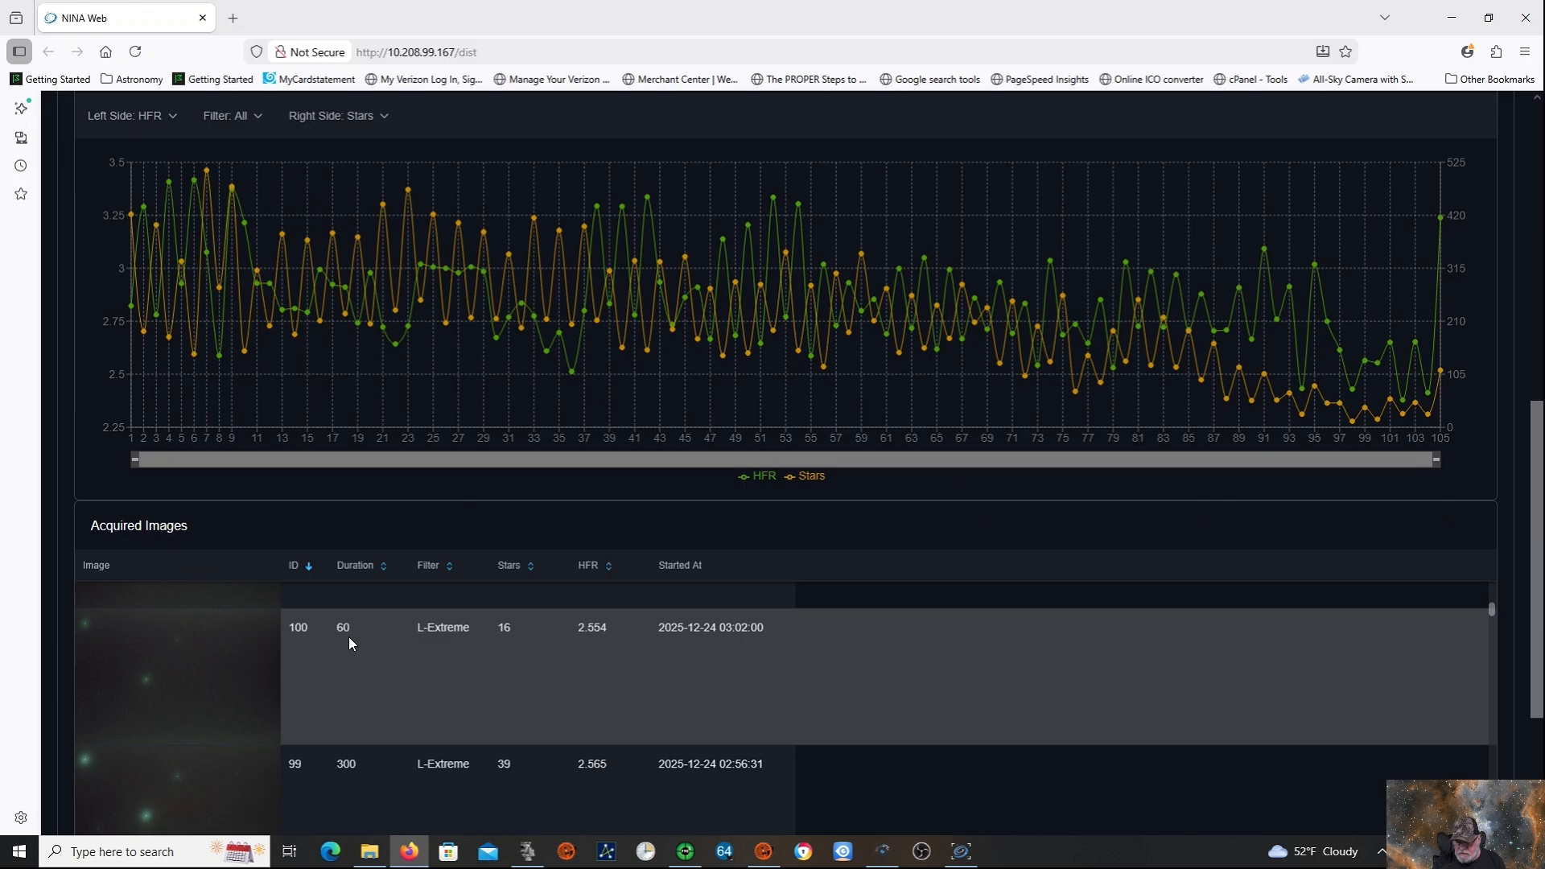
scroll(354, 770, down, 2)
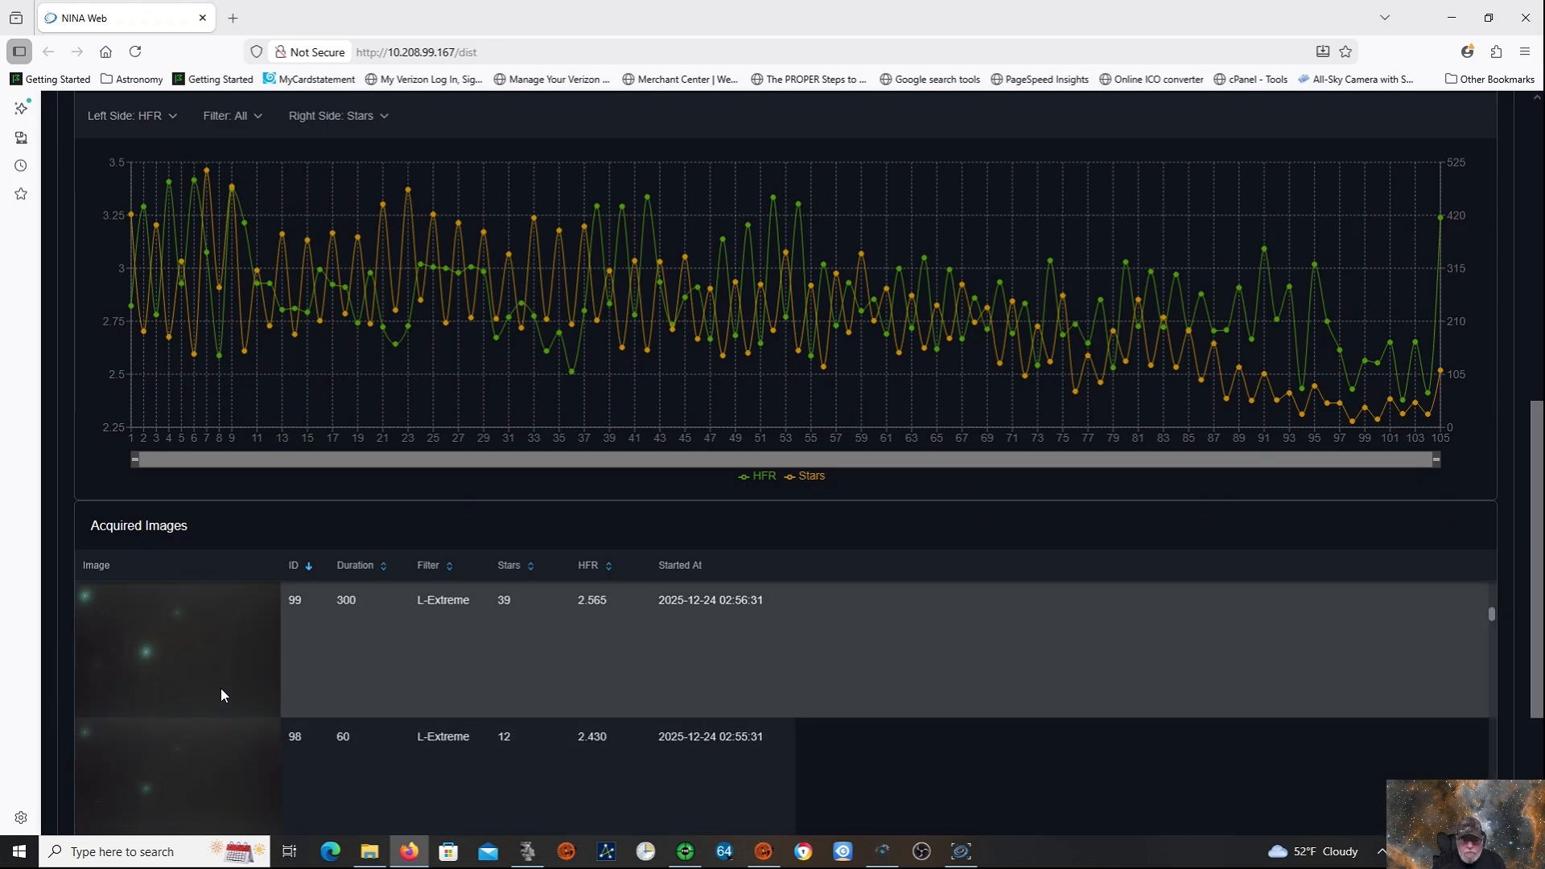
View the 300-second L-Extreme exposure with ID 99 at full size, and close the preview.
click(432, 658)
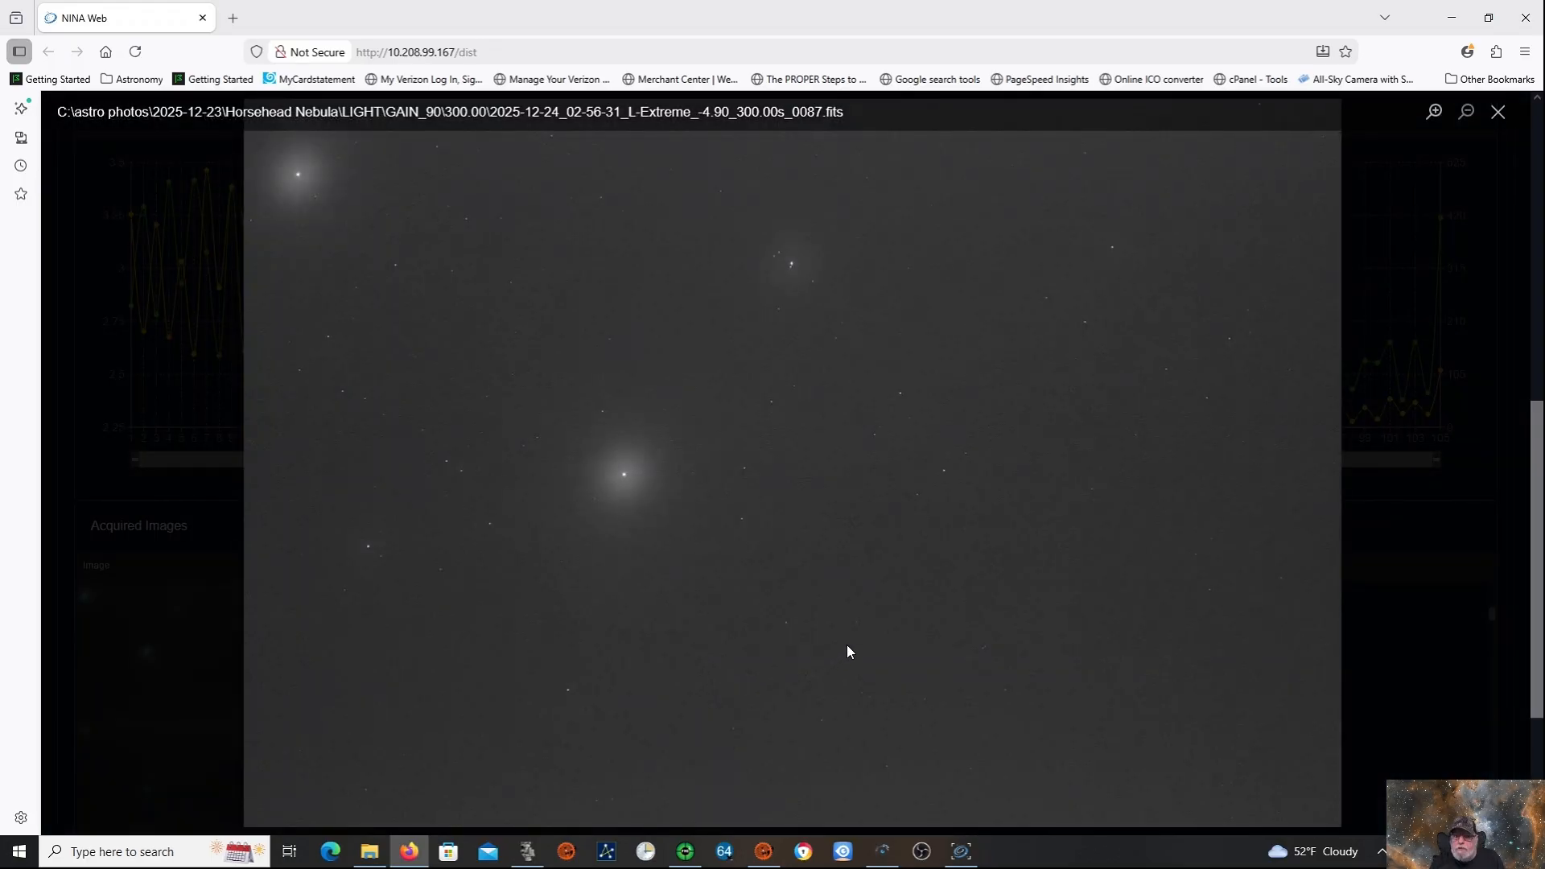
scroll(847, 645, up, 3)
scroll(843, 655, down, 3)
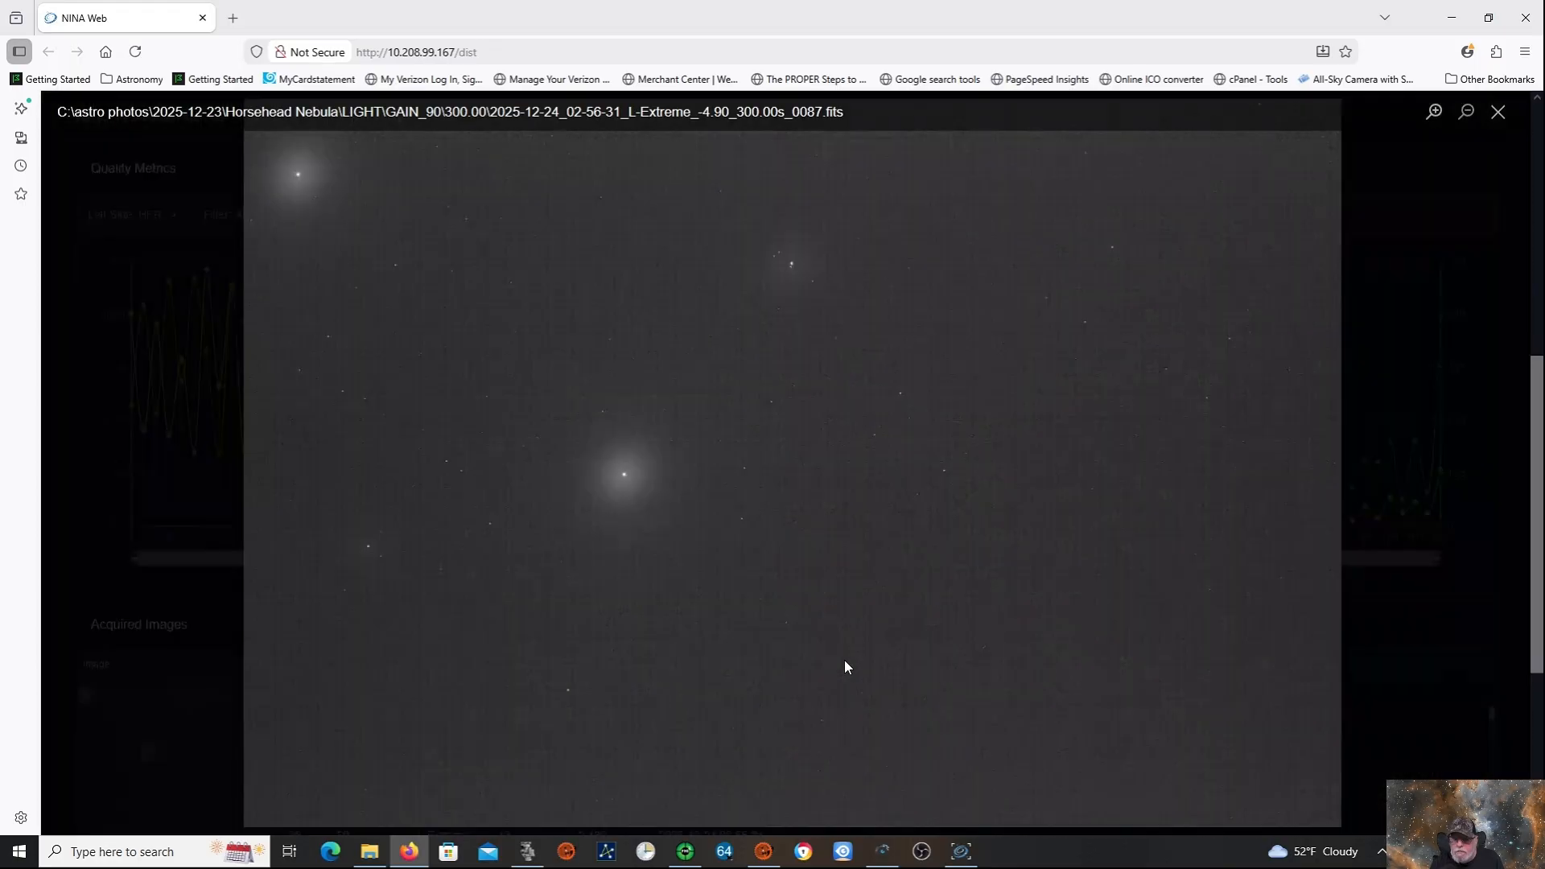
scroll(844, 660, down, 3)
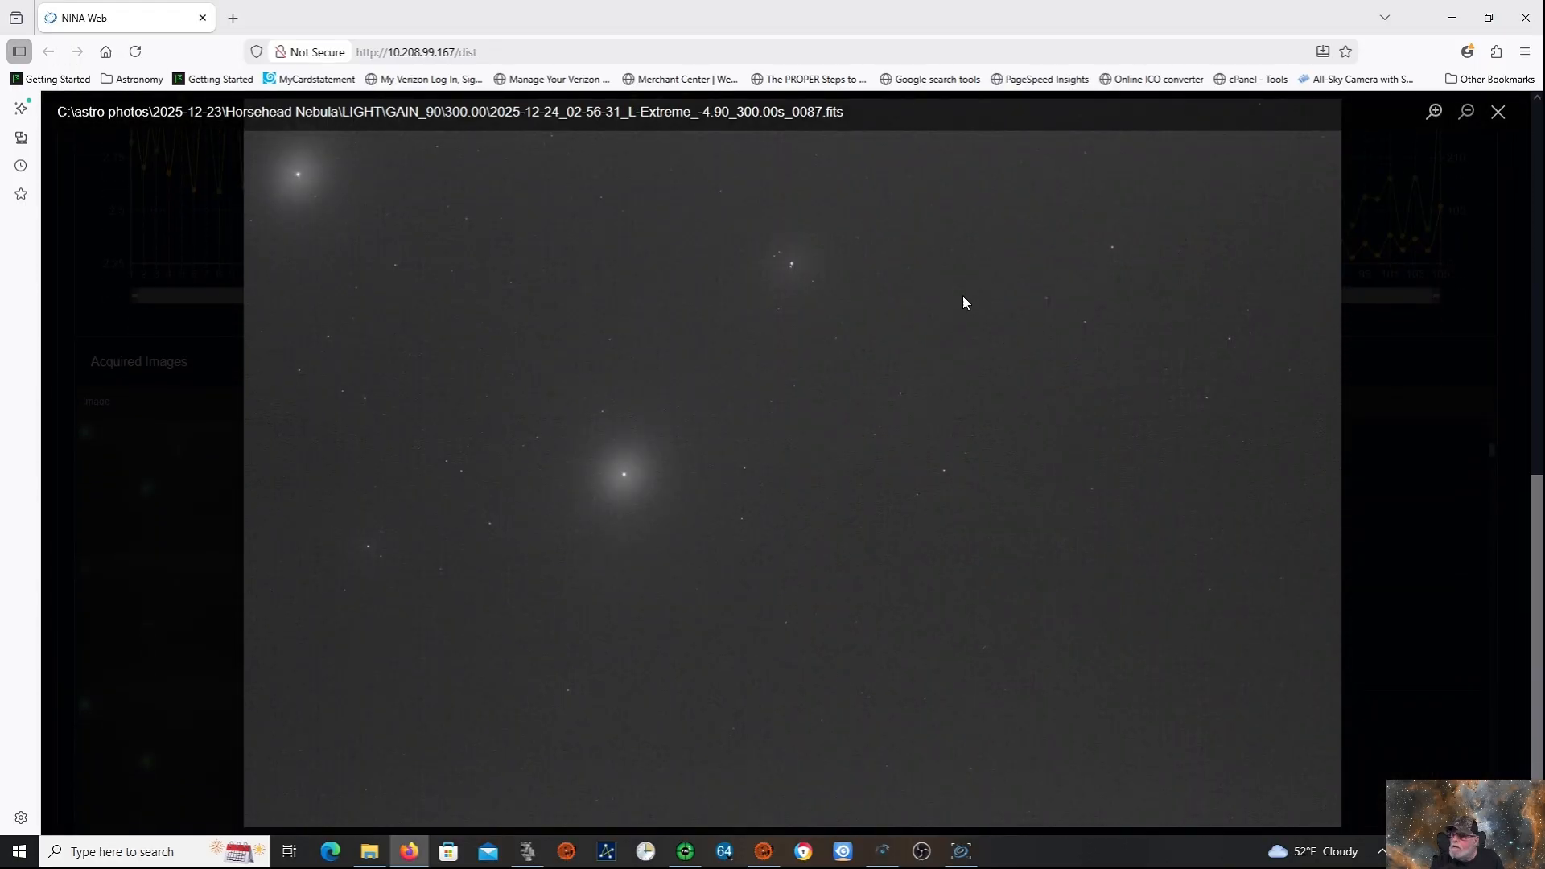
click(1497, 115)
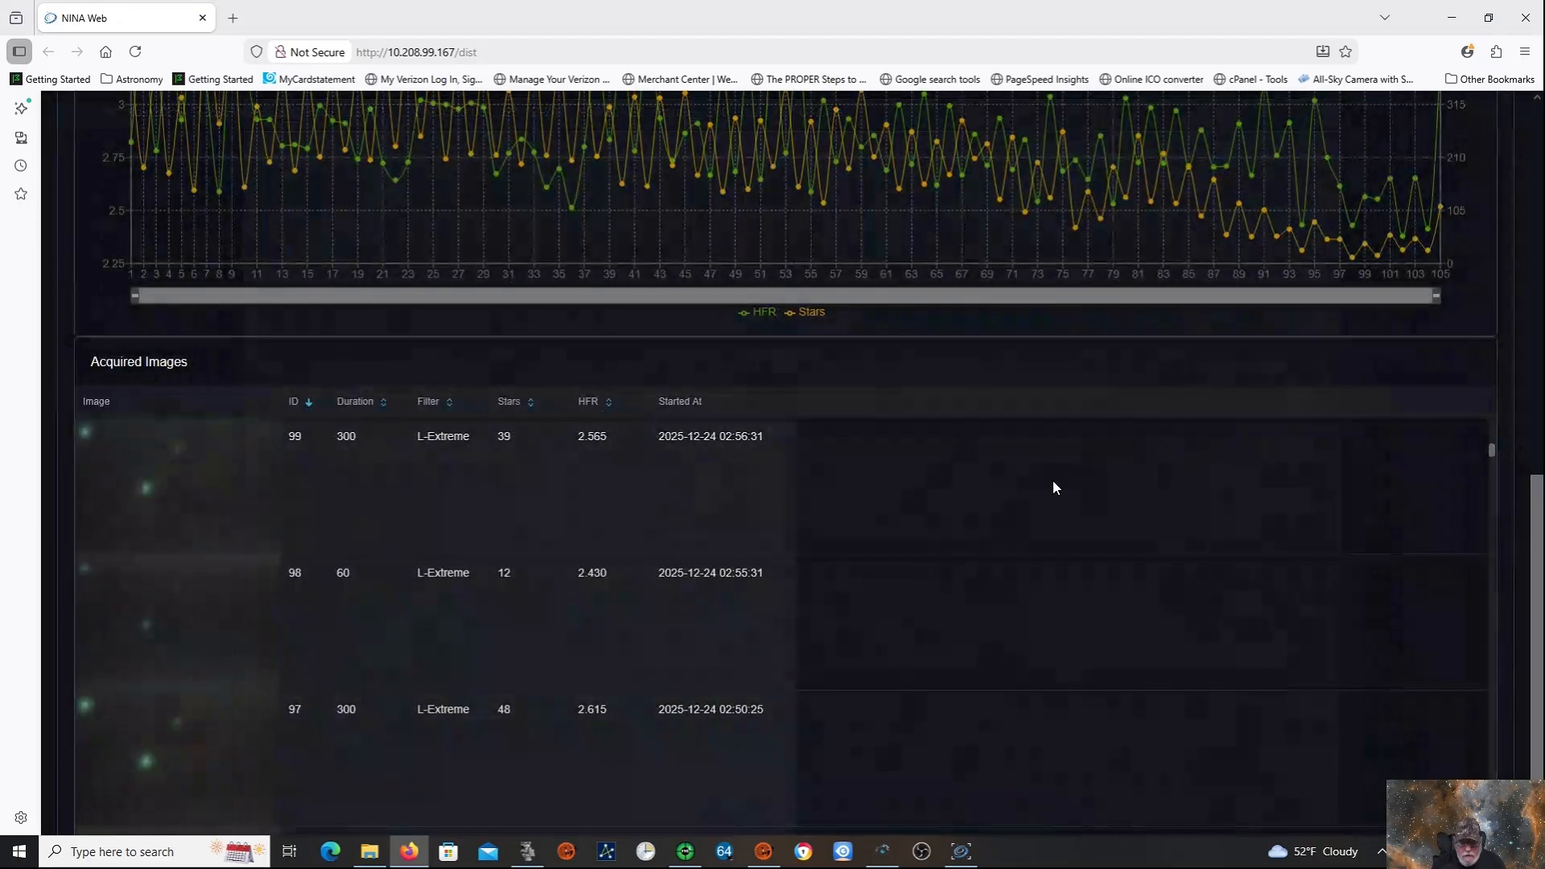
Browse the Acquired Images list from ID 99 back to the exposures around ID 82, and close the browser.
scroll(965, 595, down, 3)
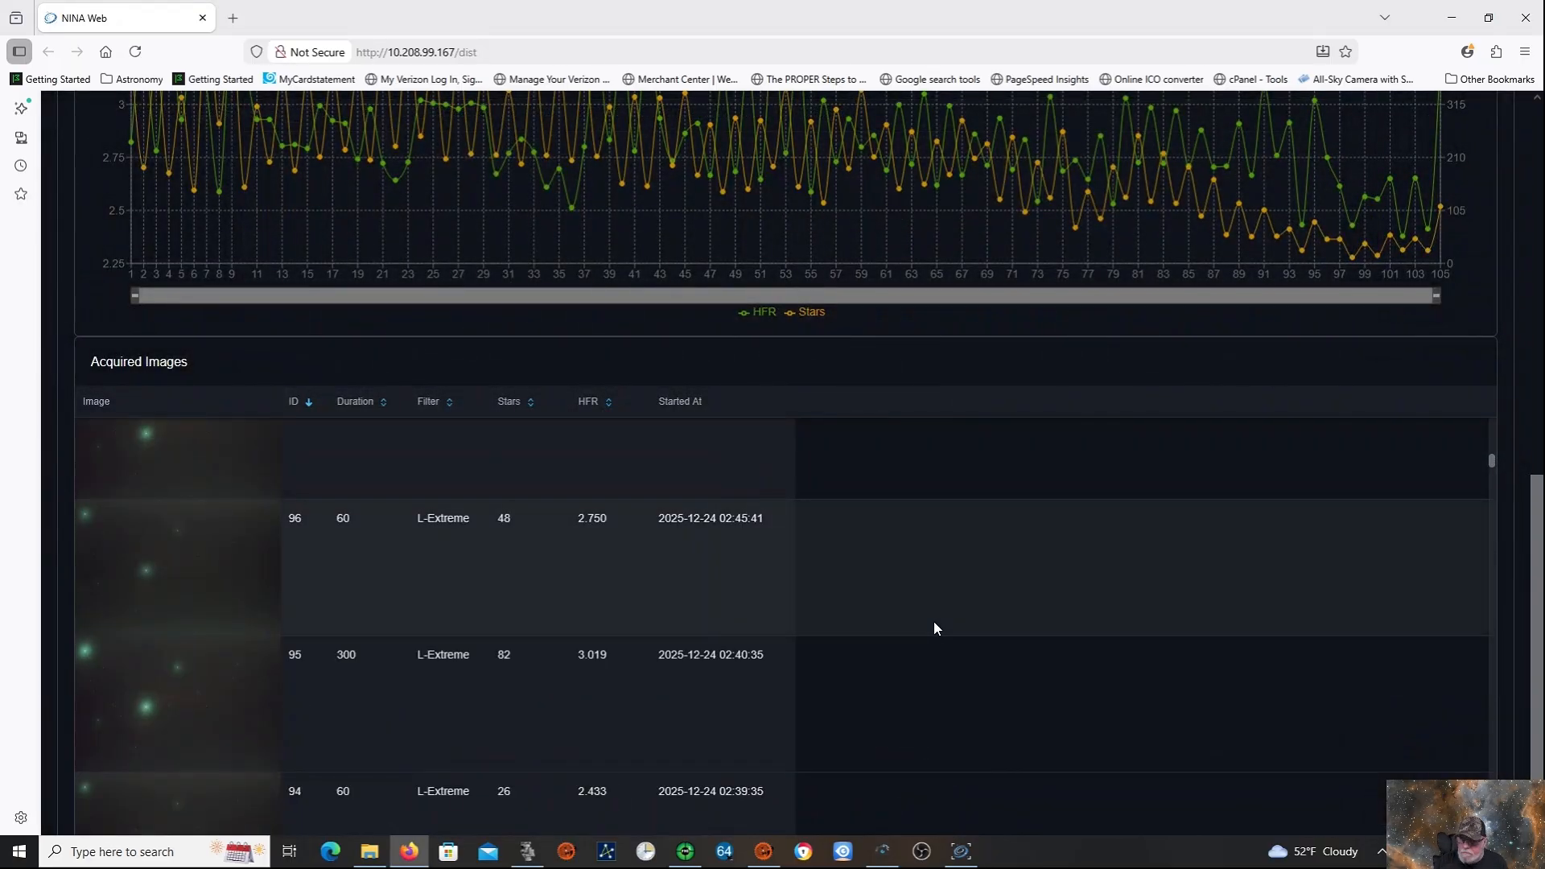
scroll(935, 627, down, 6)
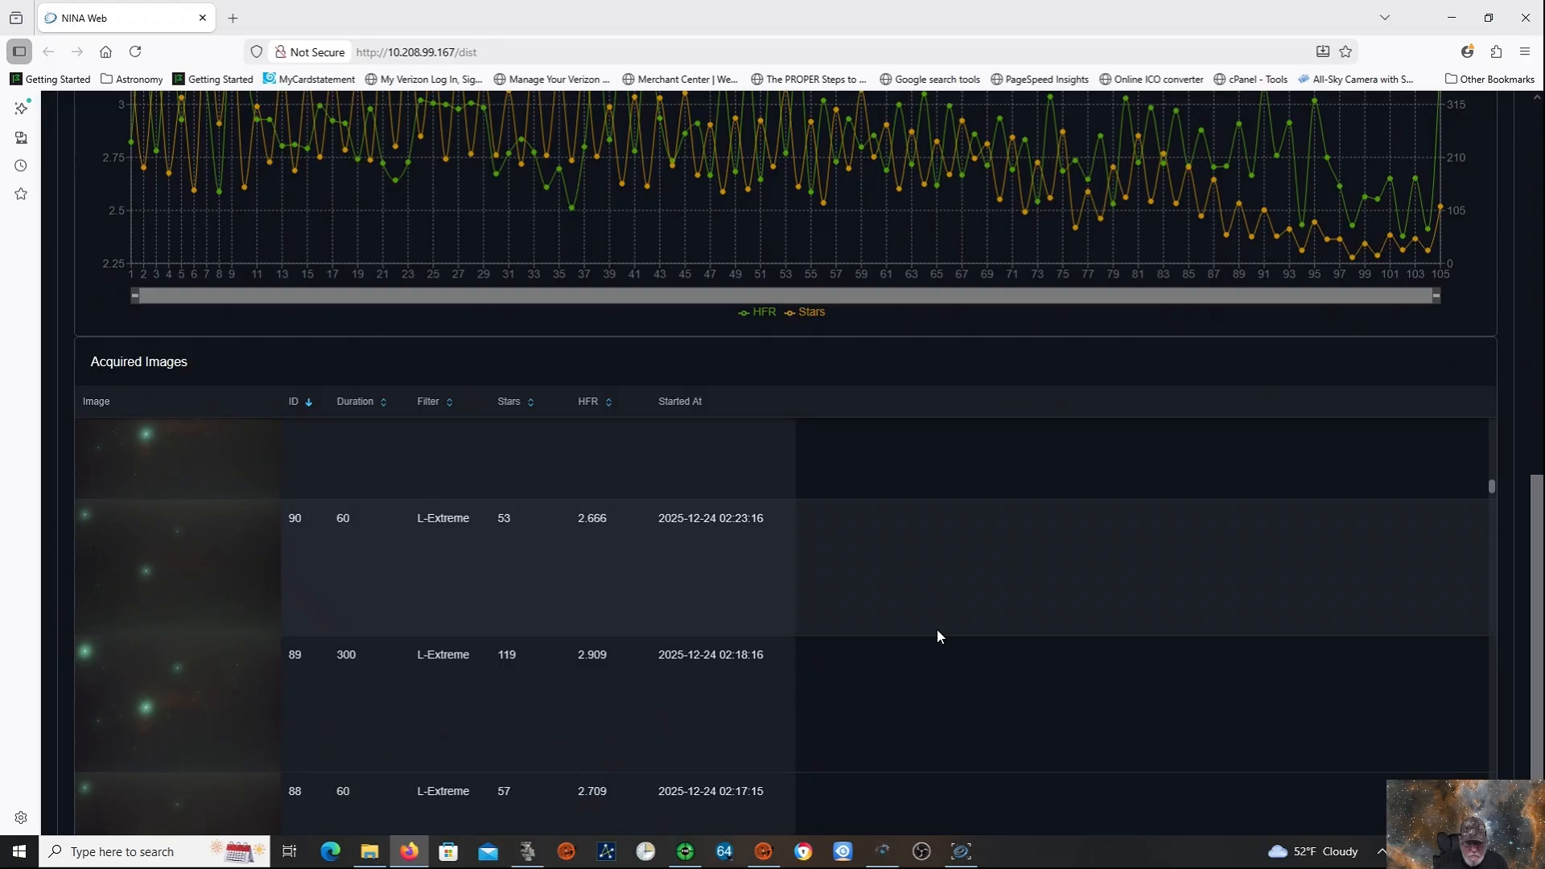
scroll(937, 636, down, 2)
scroll(934, 632, down, 3)
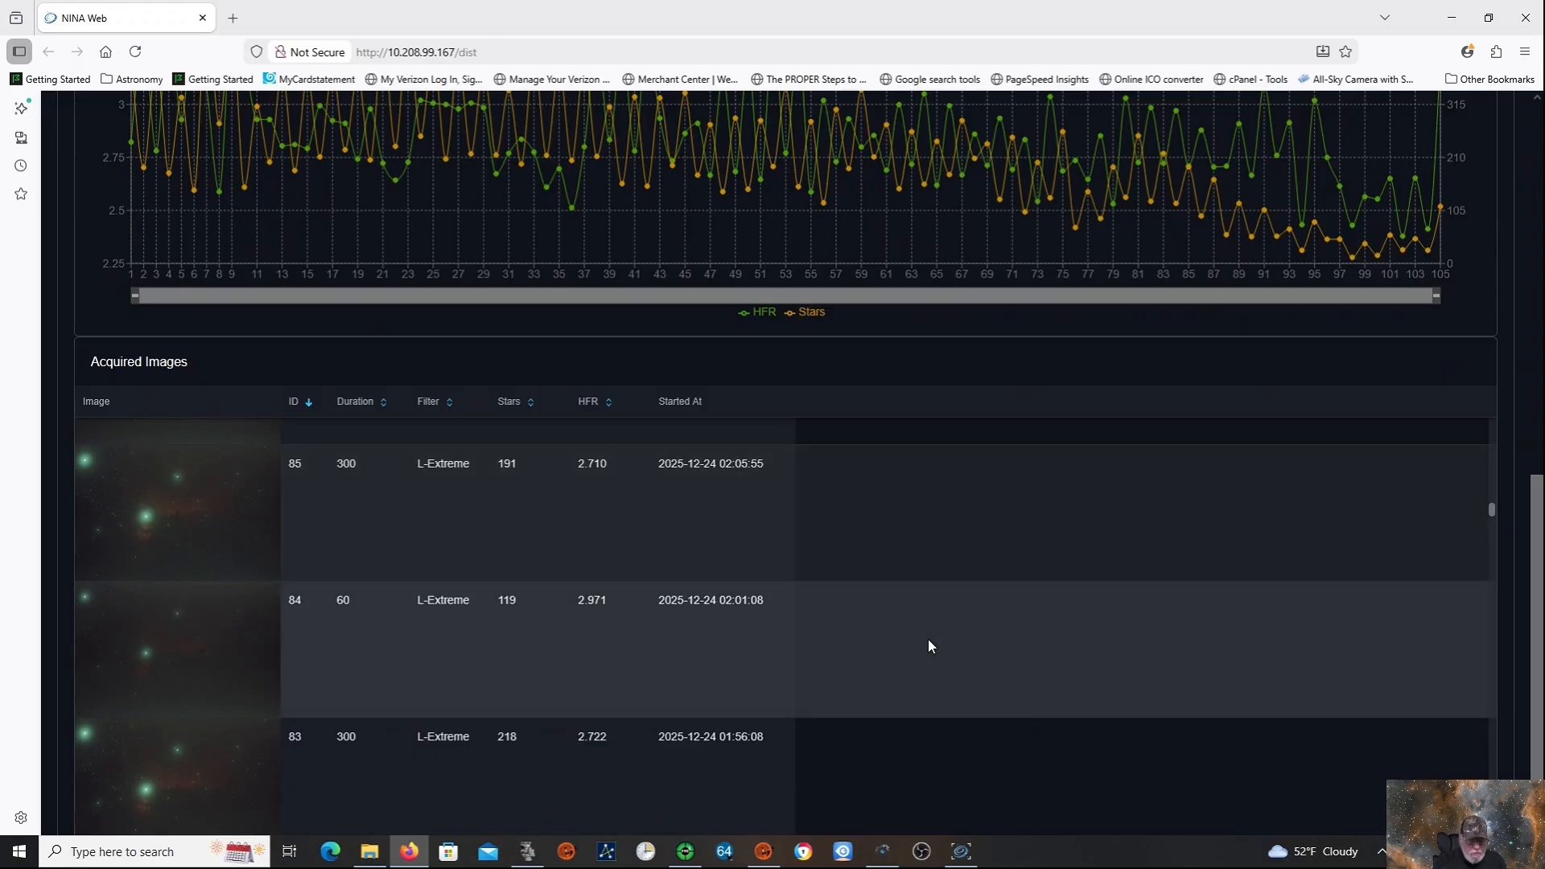
scroll(929, 641, down, 2)
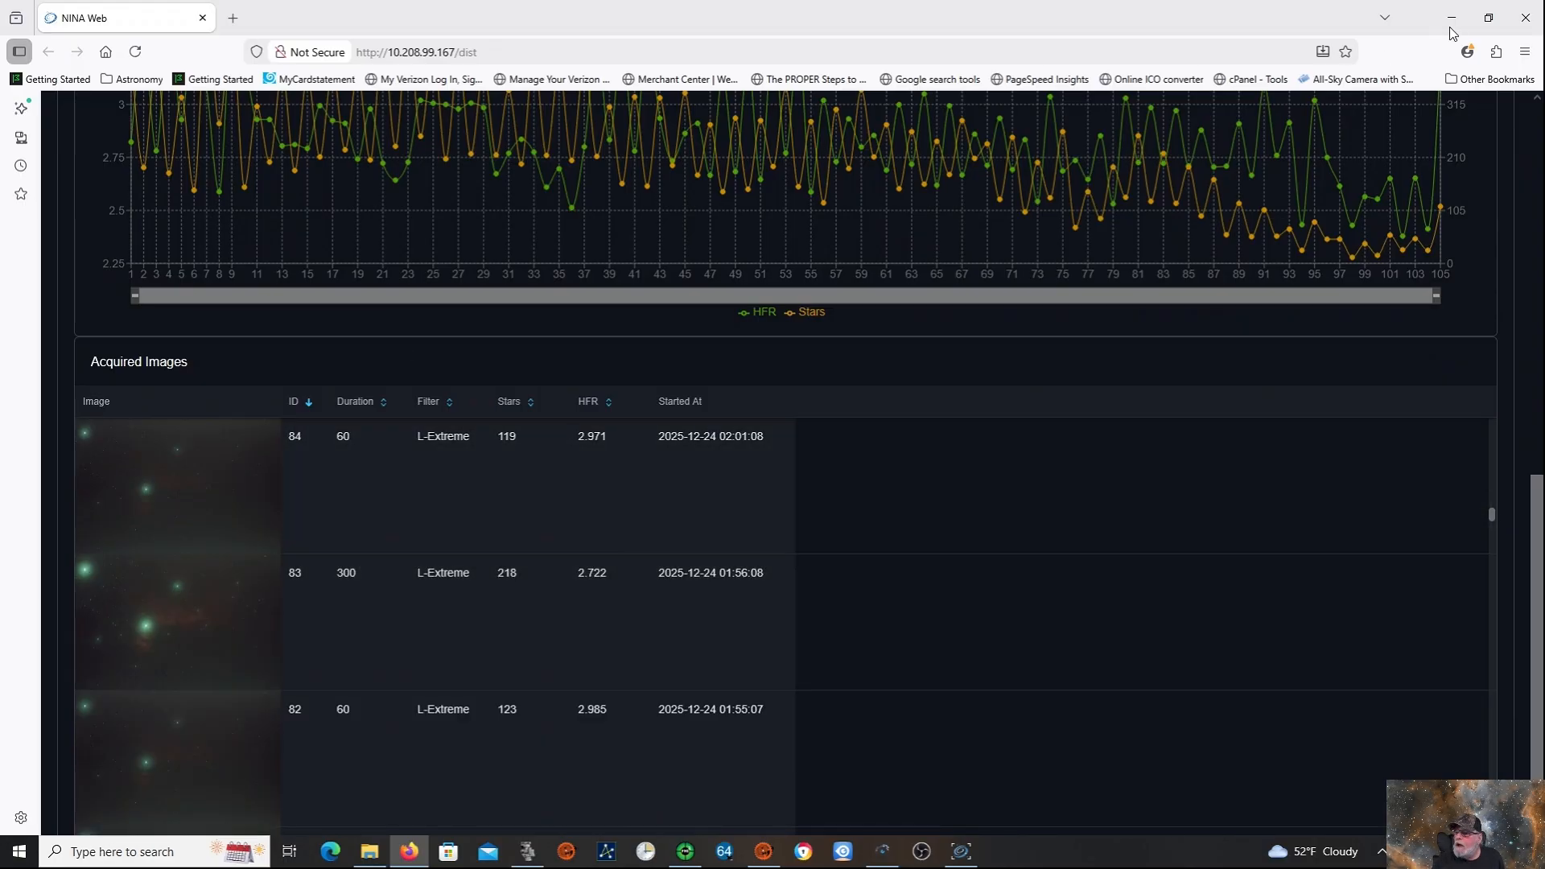
click(1526, 22)
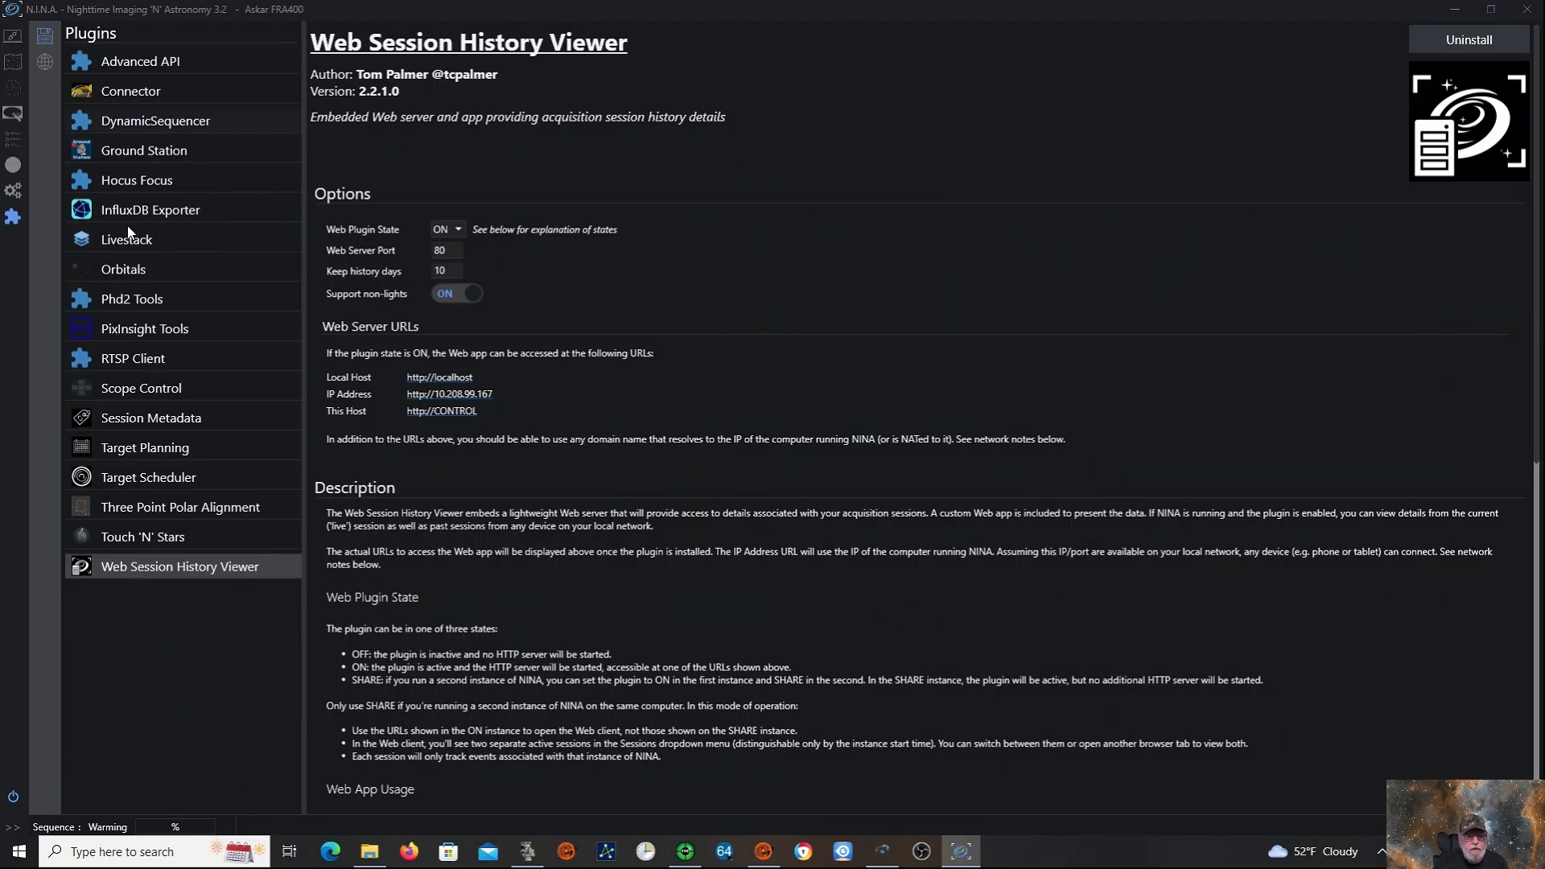
View the RTSP Client plugin page, and start the saved camera stream 10.208.99.105:554/live/ch1 in the imaging view's RTSP Player.
click(124, 359)
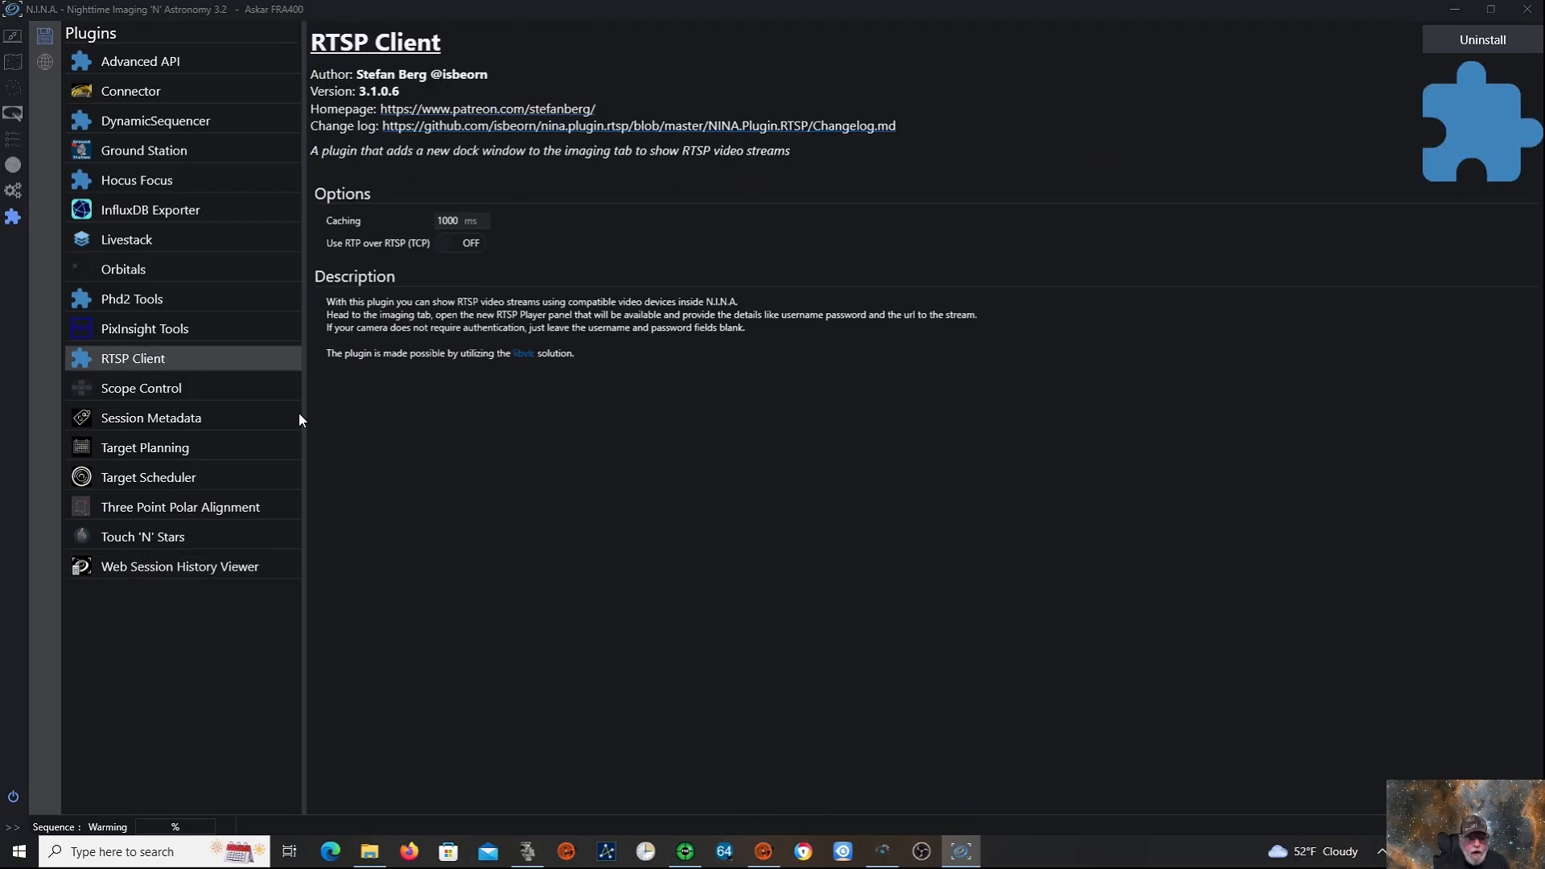
click(13, 169)
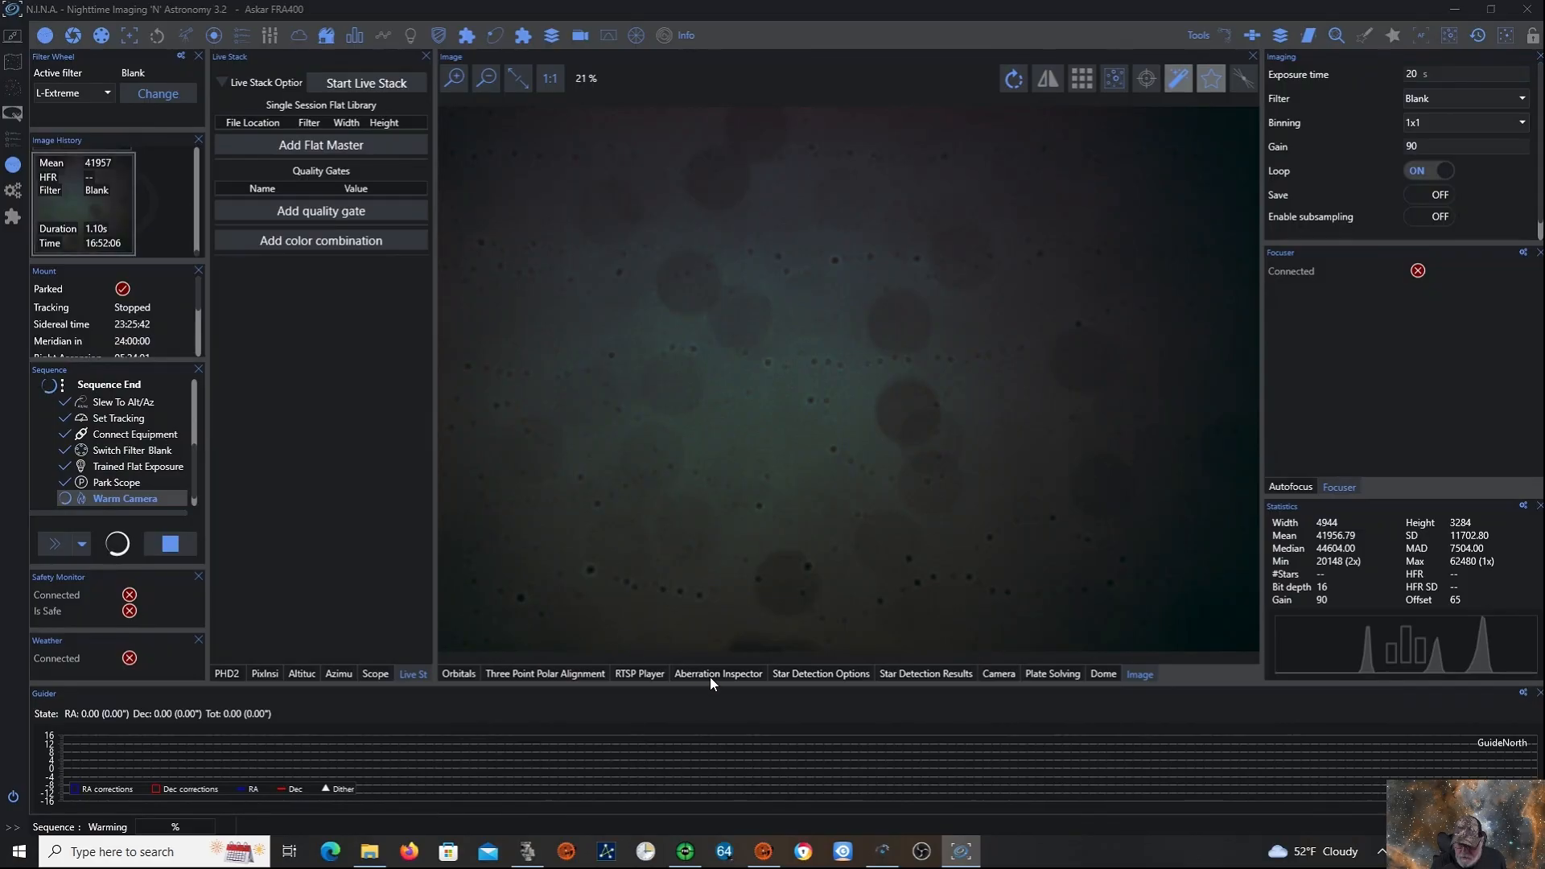
click(650, 677)
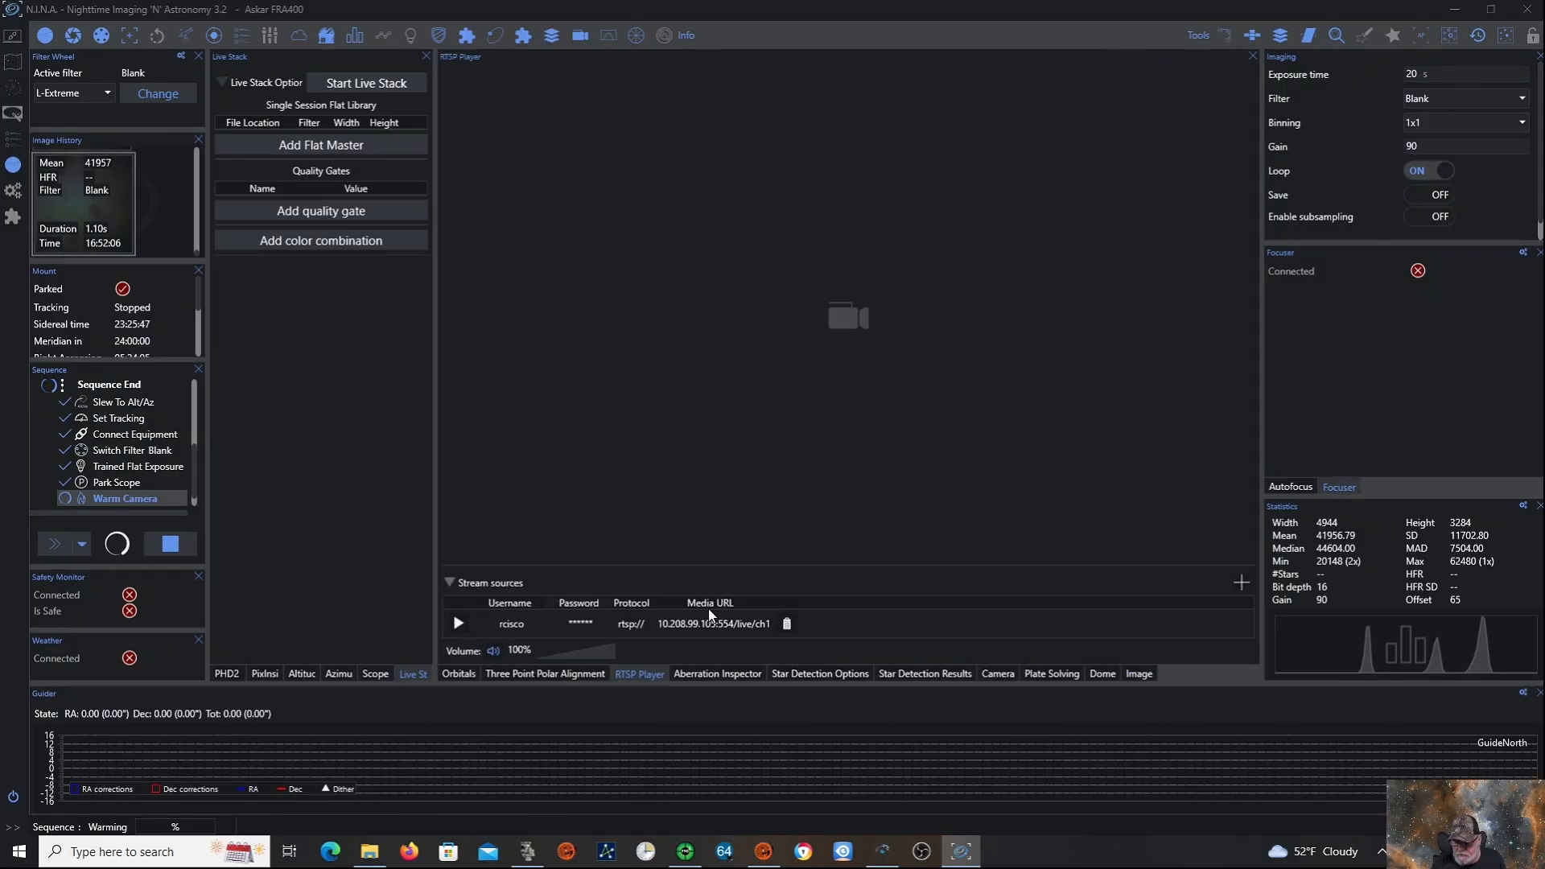
click(459, 624)
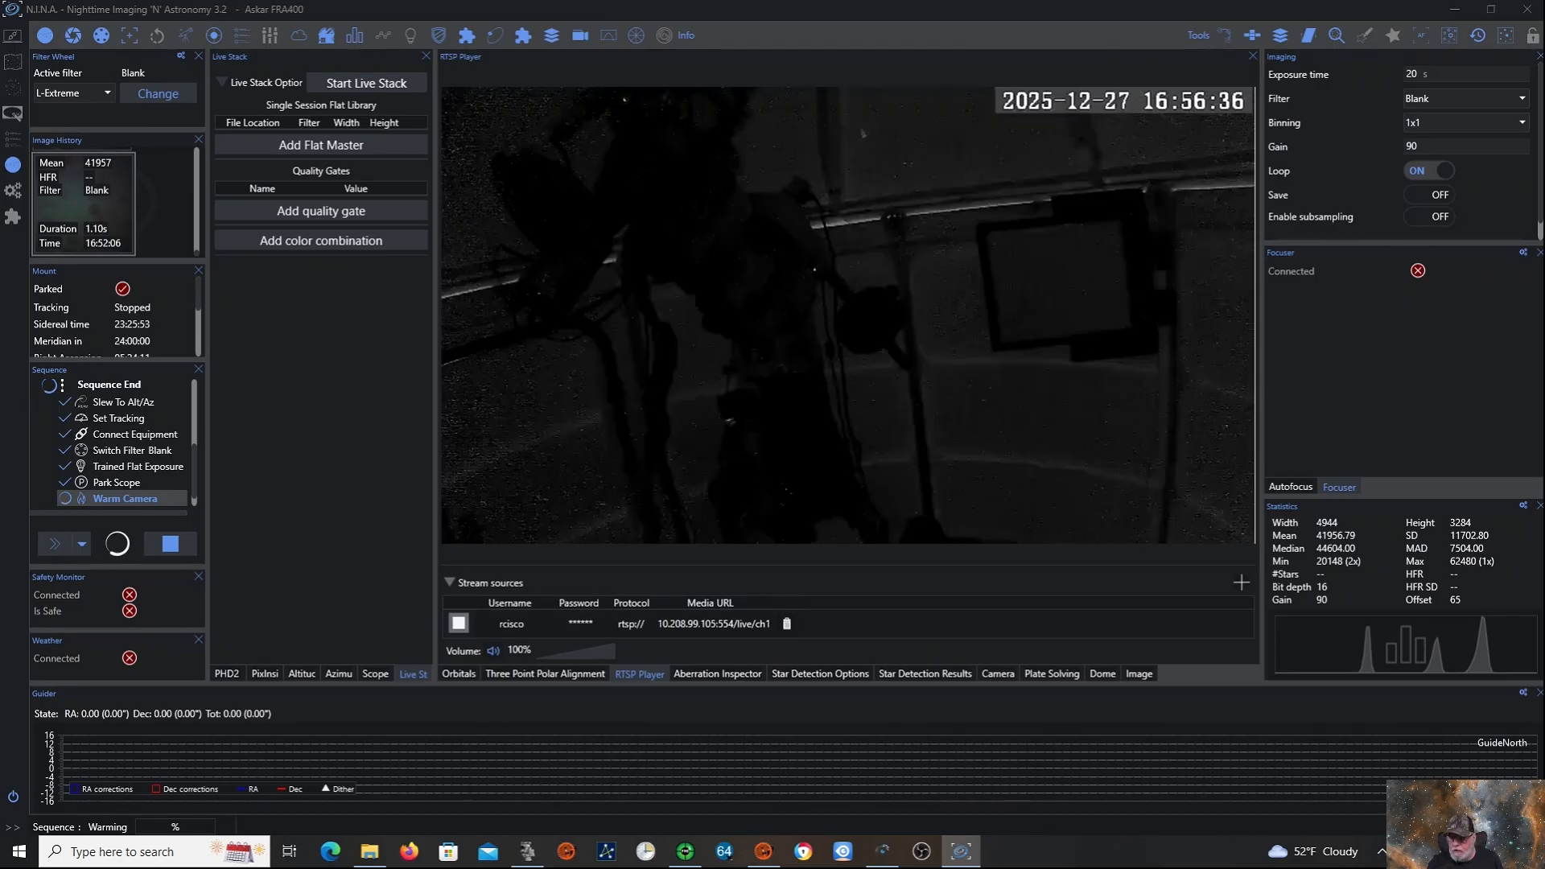
Switch to AnyCam to view the same camera's live feed, and minimize its window.
click(885, 861)
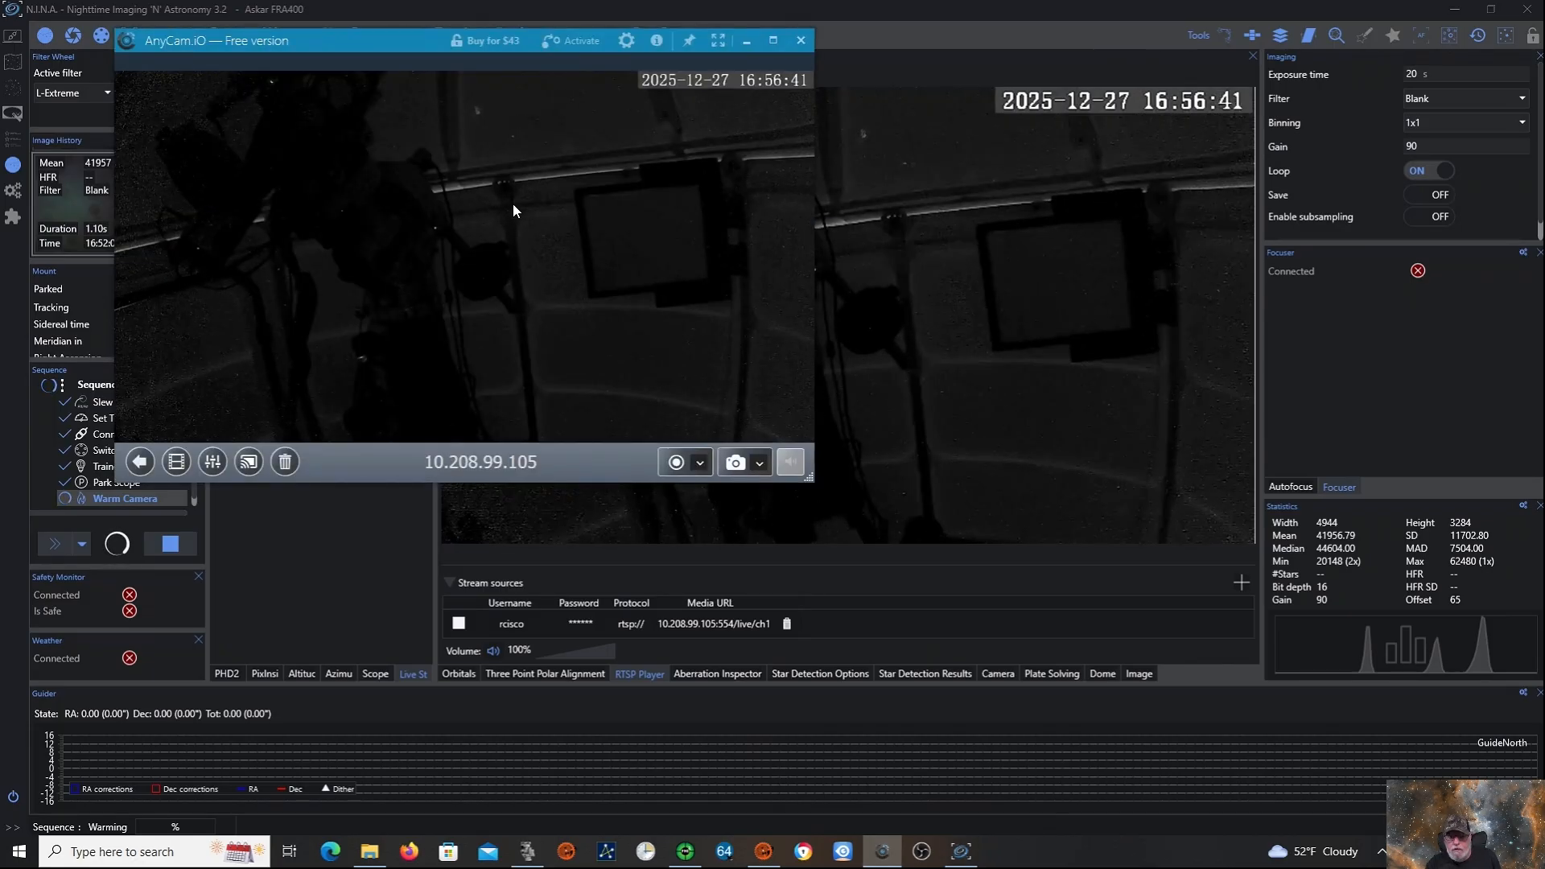
click(747, 40)
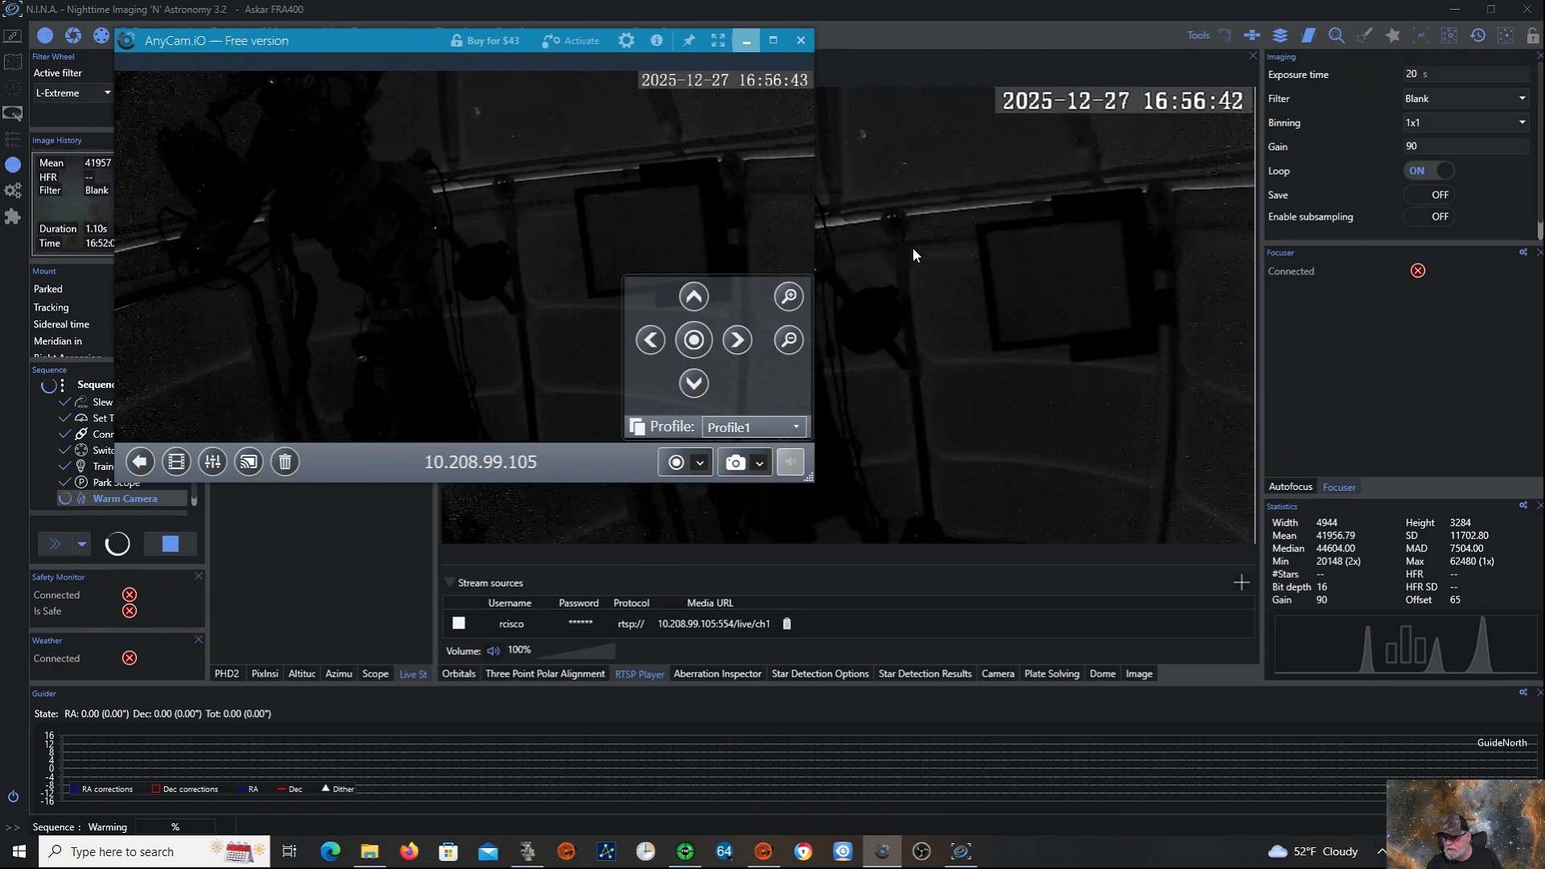